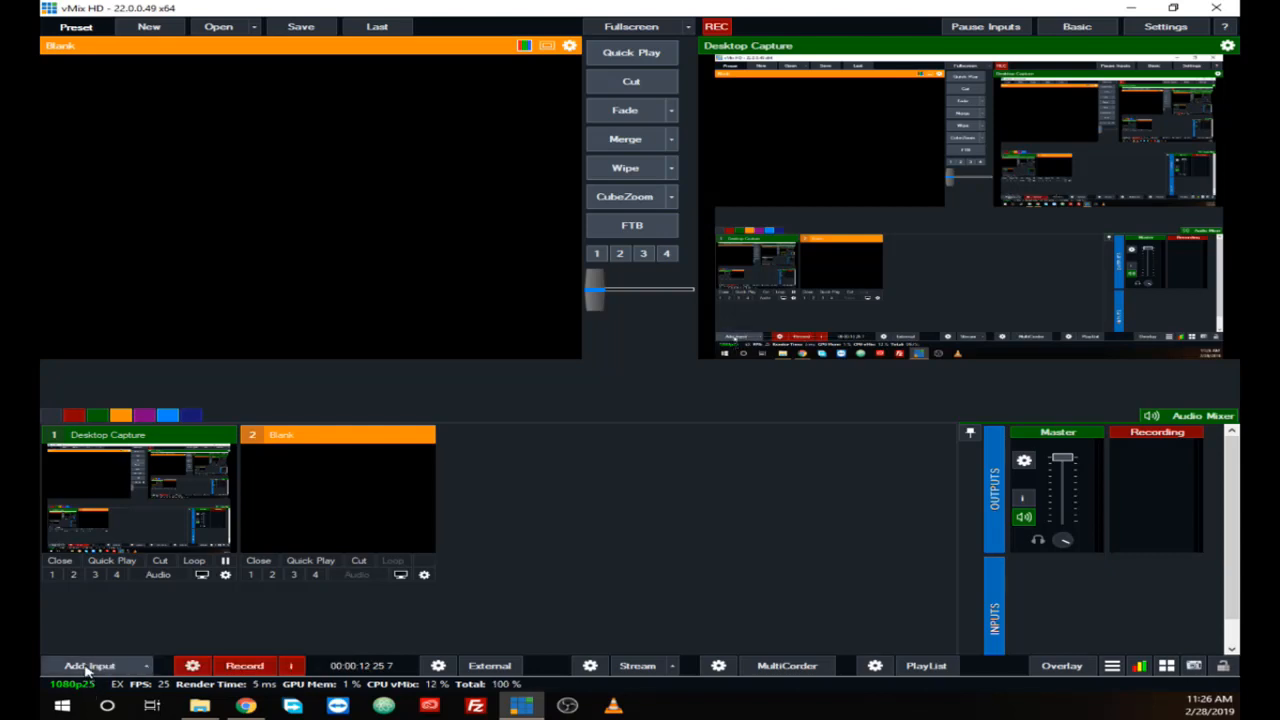
# Step: Add the video file Van Donk.mov from USB Drive (E:) as a new video input
pyautogui.click(88, 667)
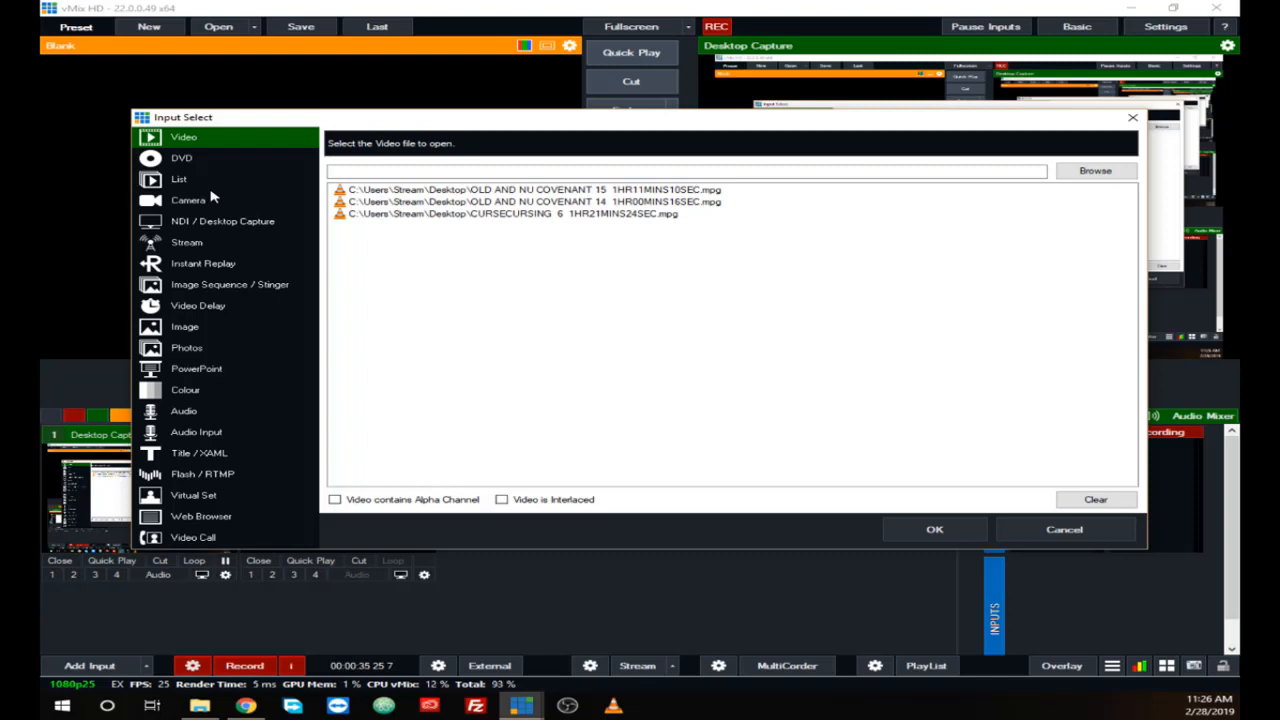
pyautogui.click(1083, 176)
pyautogui.click(1070, 178)
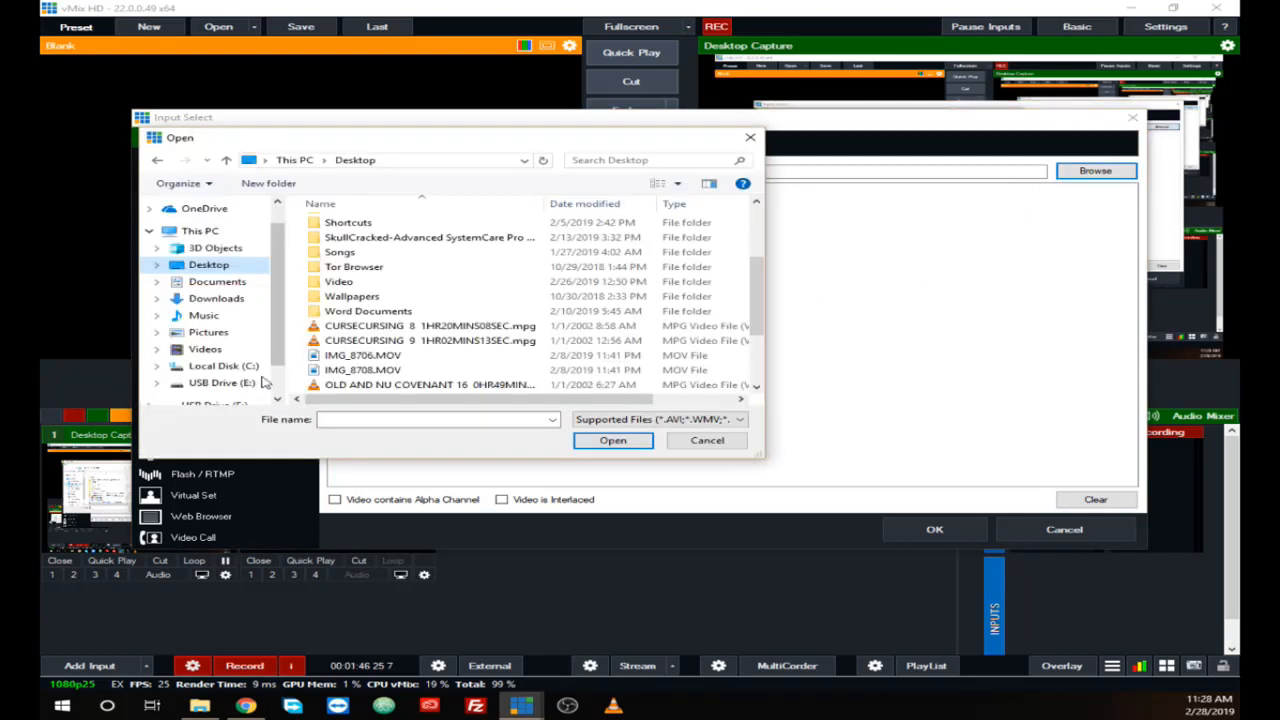
pyautogui.click(222, 384)
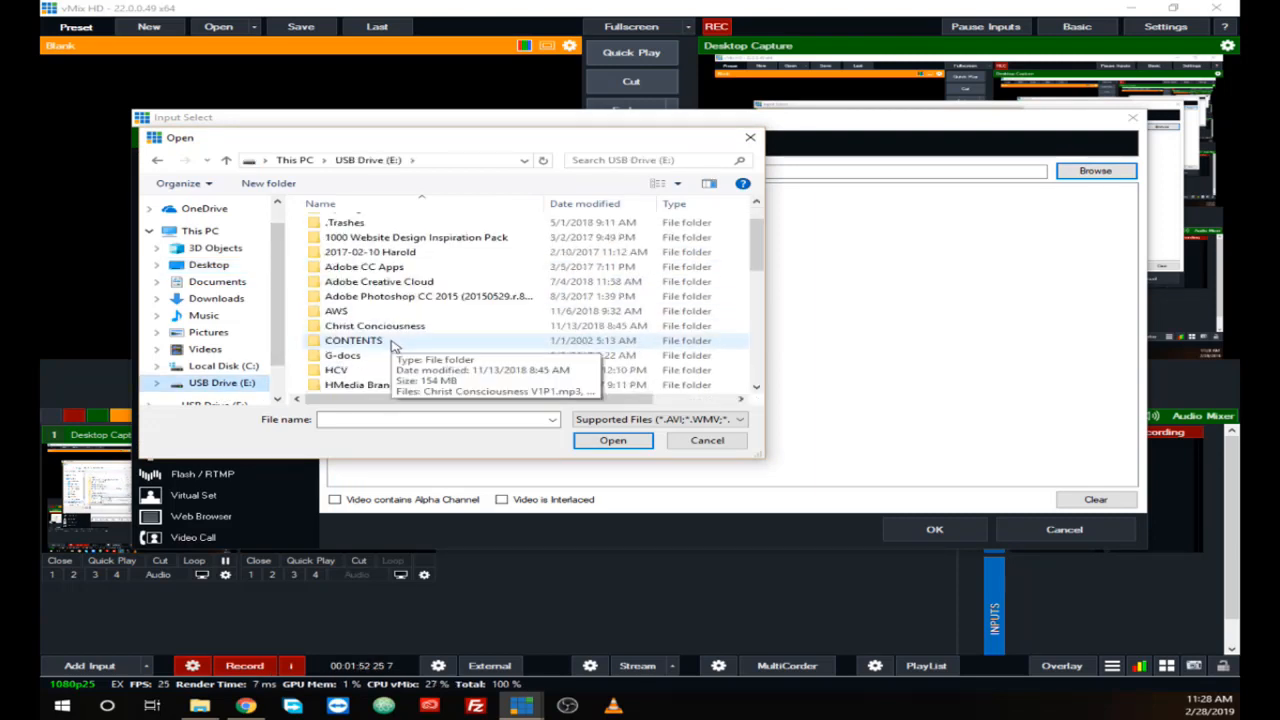
pyautogui.scroll(-3, 393, 345)
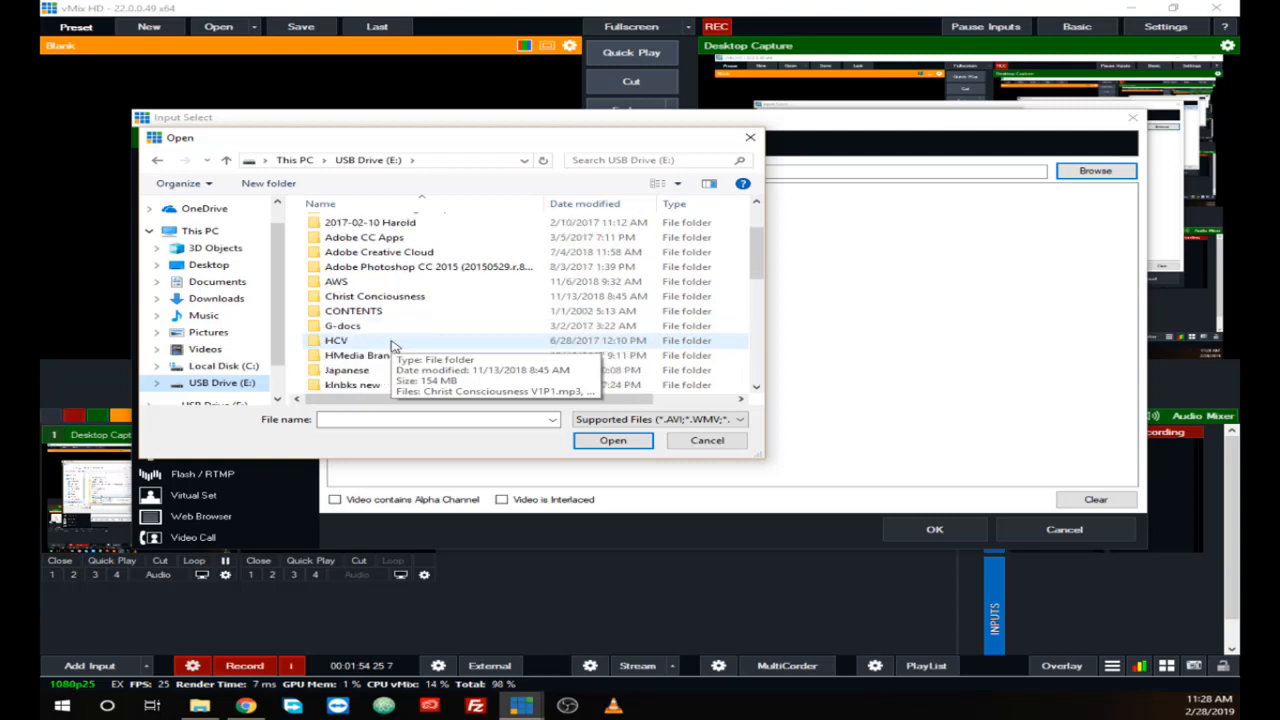
pyautogui.scroll(-5, 370, 358)
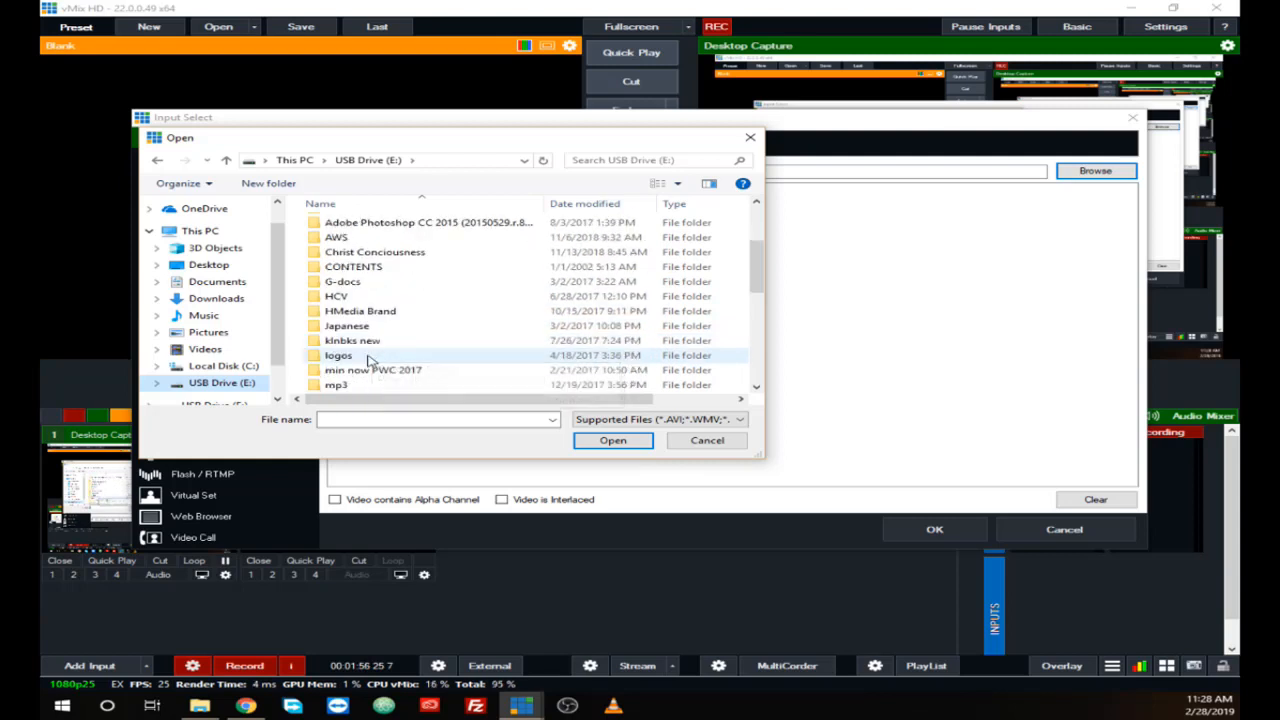
pyautogui.scroll(-3, 365, 360)
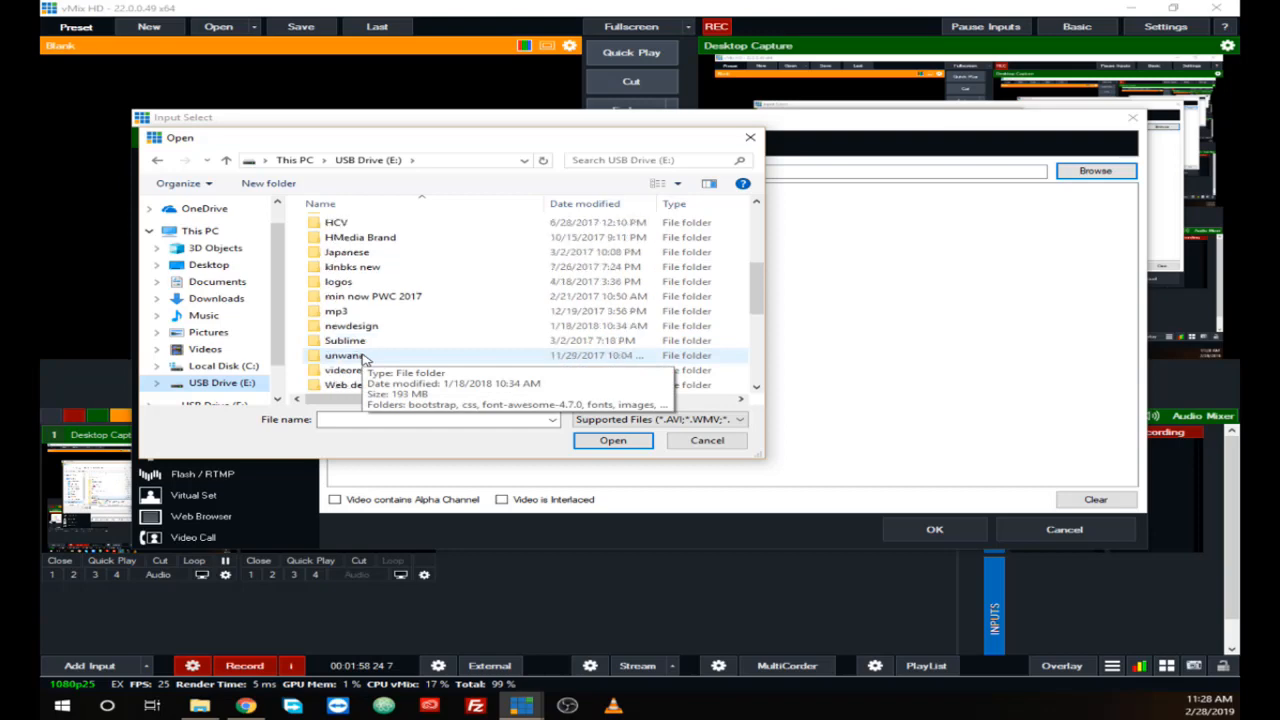
pyautogui.scroll(-2, 490, 352)
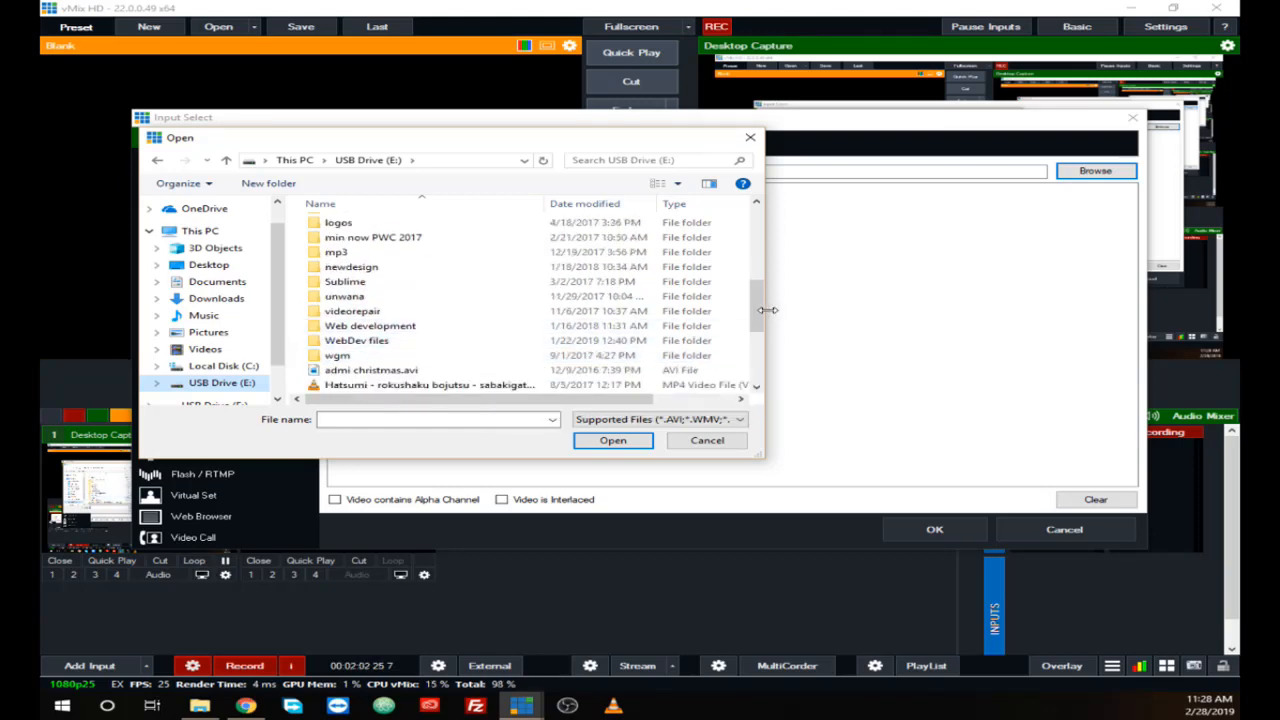
pyautogui.moveTo(757, 309); pyautogui.dragTo(758, 386)
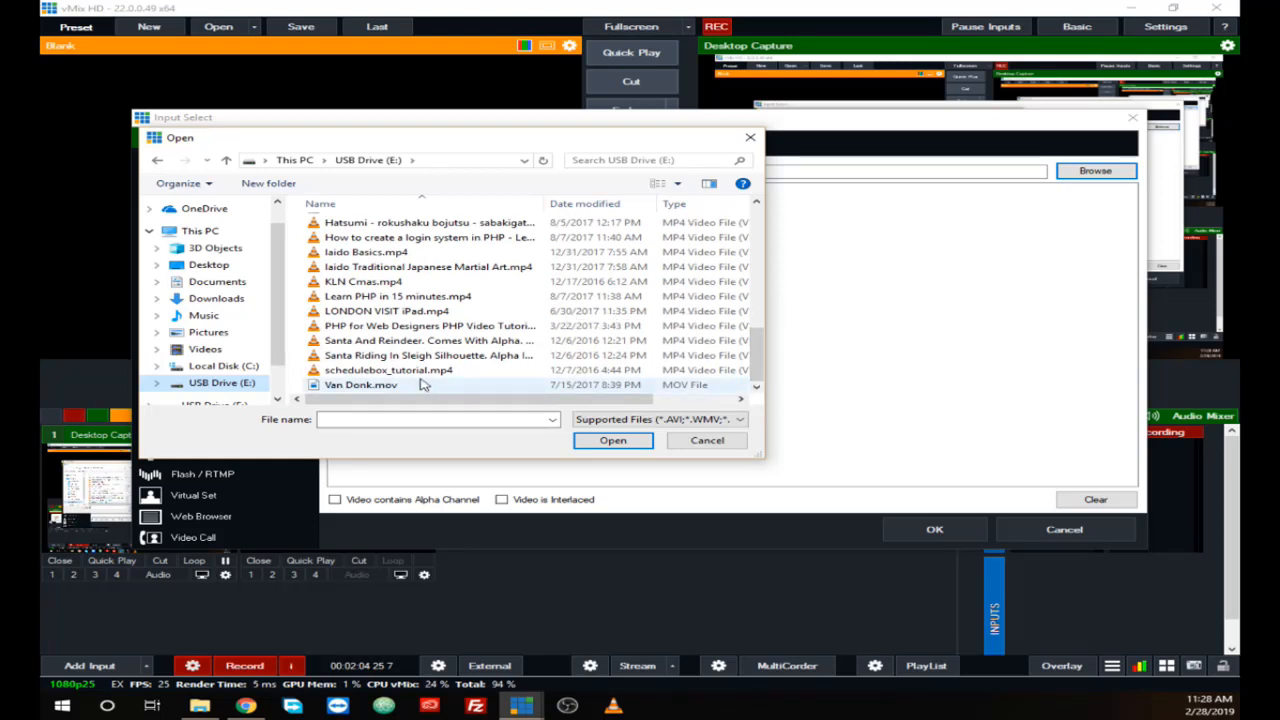
pyautogui.click(367, 386)
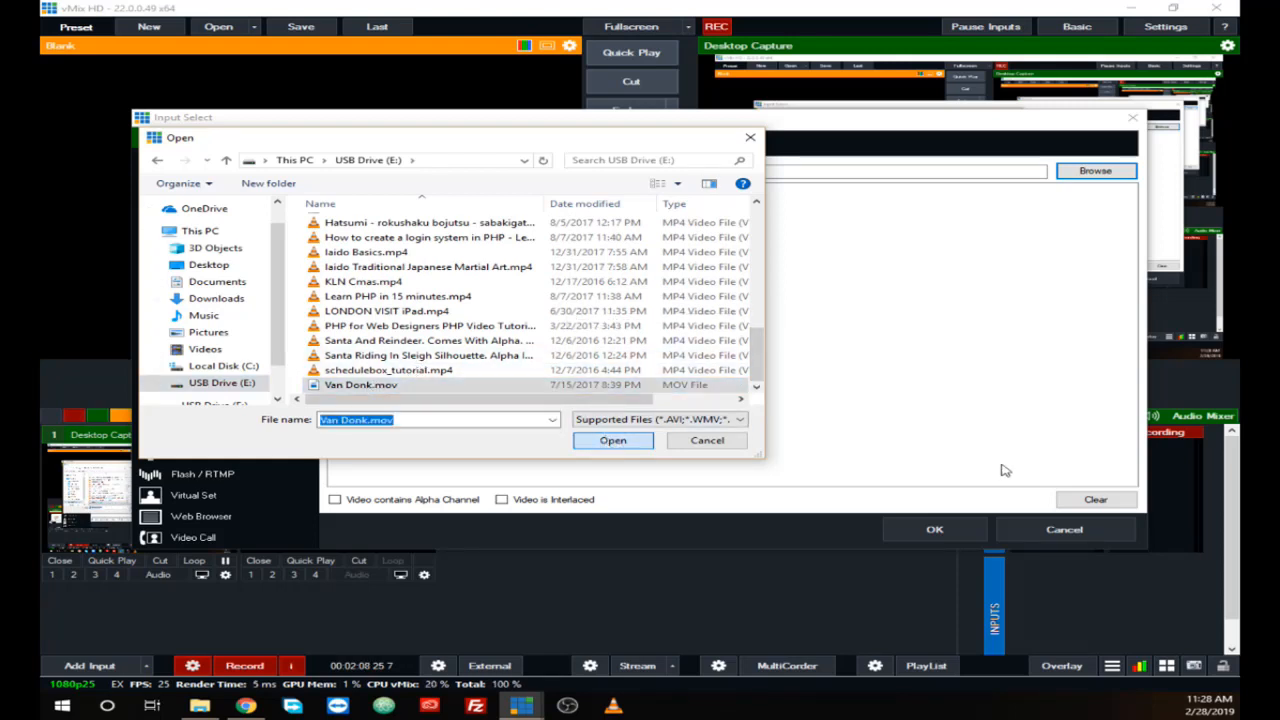
pyautogui.press('Return')
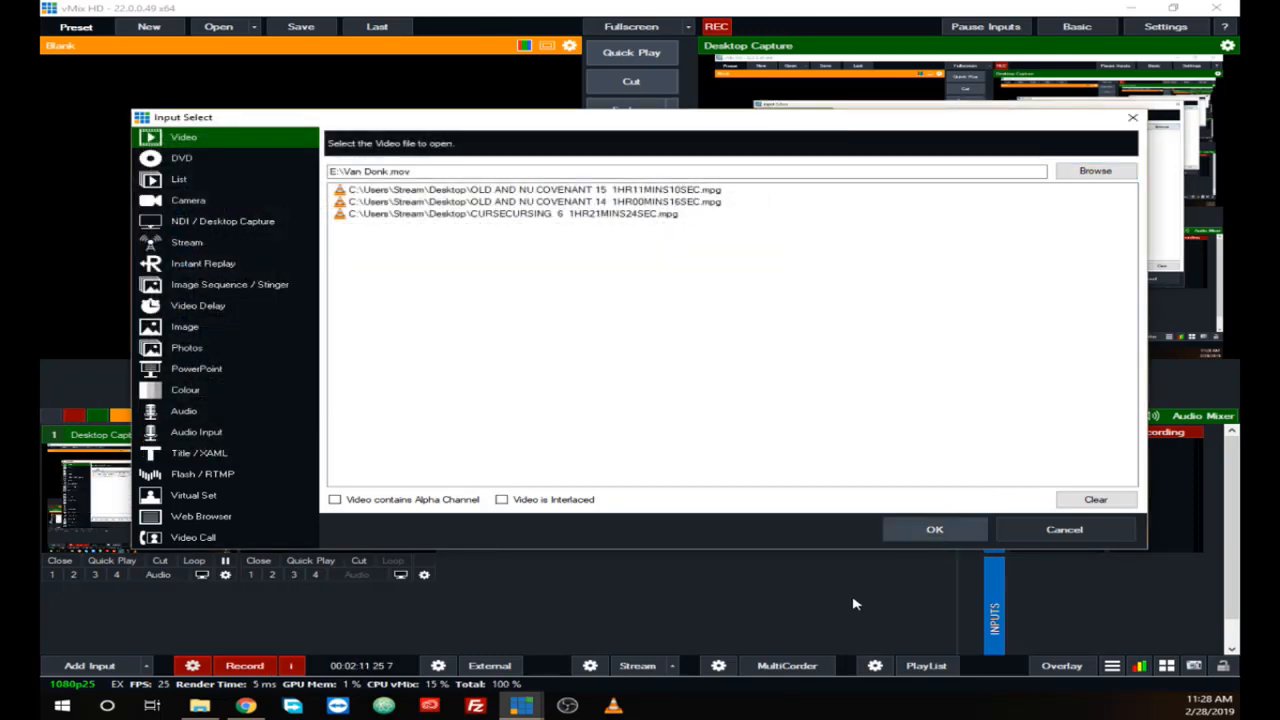
pyautogui.click(922, 536)
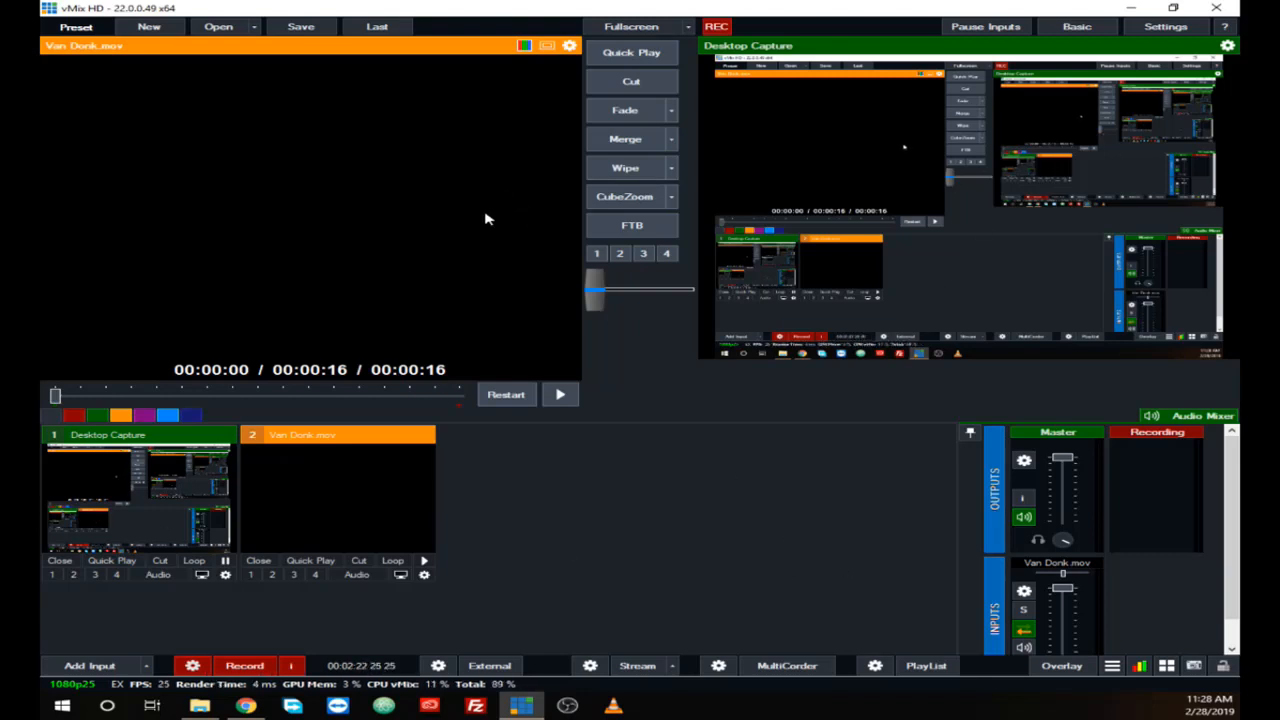
# Step: Play the Van Donk.mov input in the preview and pause it at about 13 seconds
pyautogui.click(426, 562)
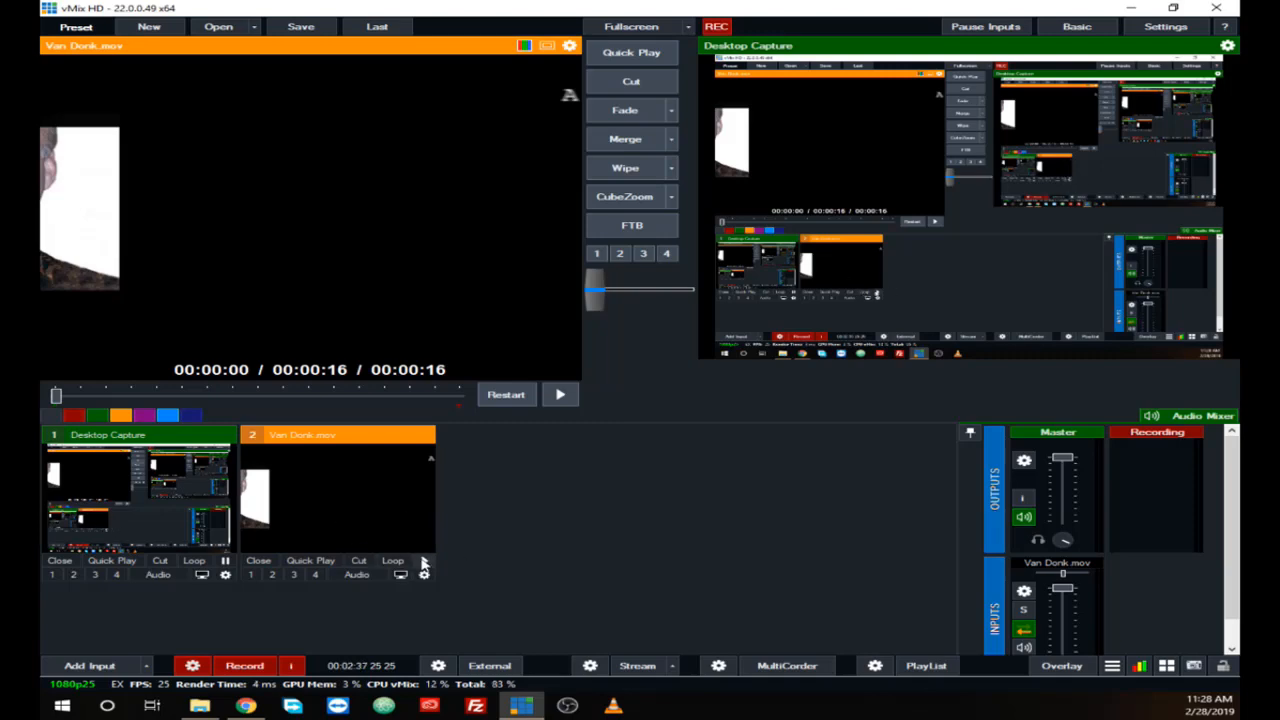
pyautogui.click(424, 563)
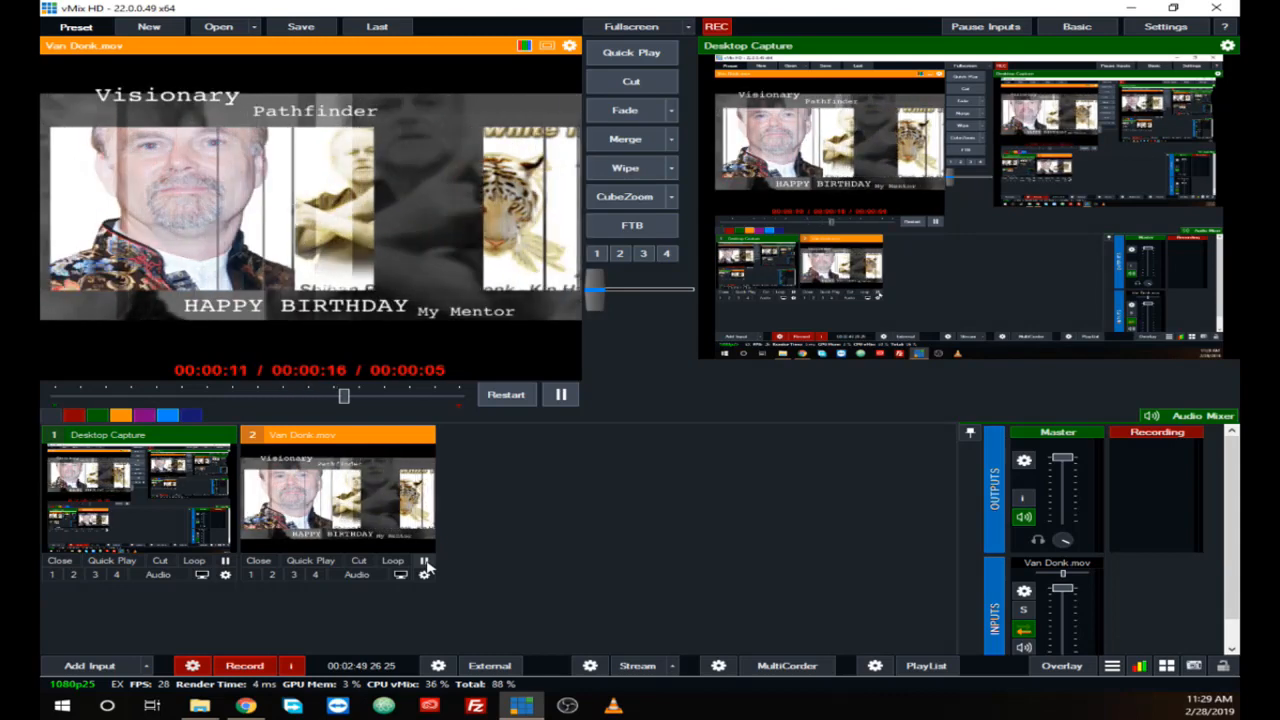
pyautogui.click(424, 561)
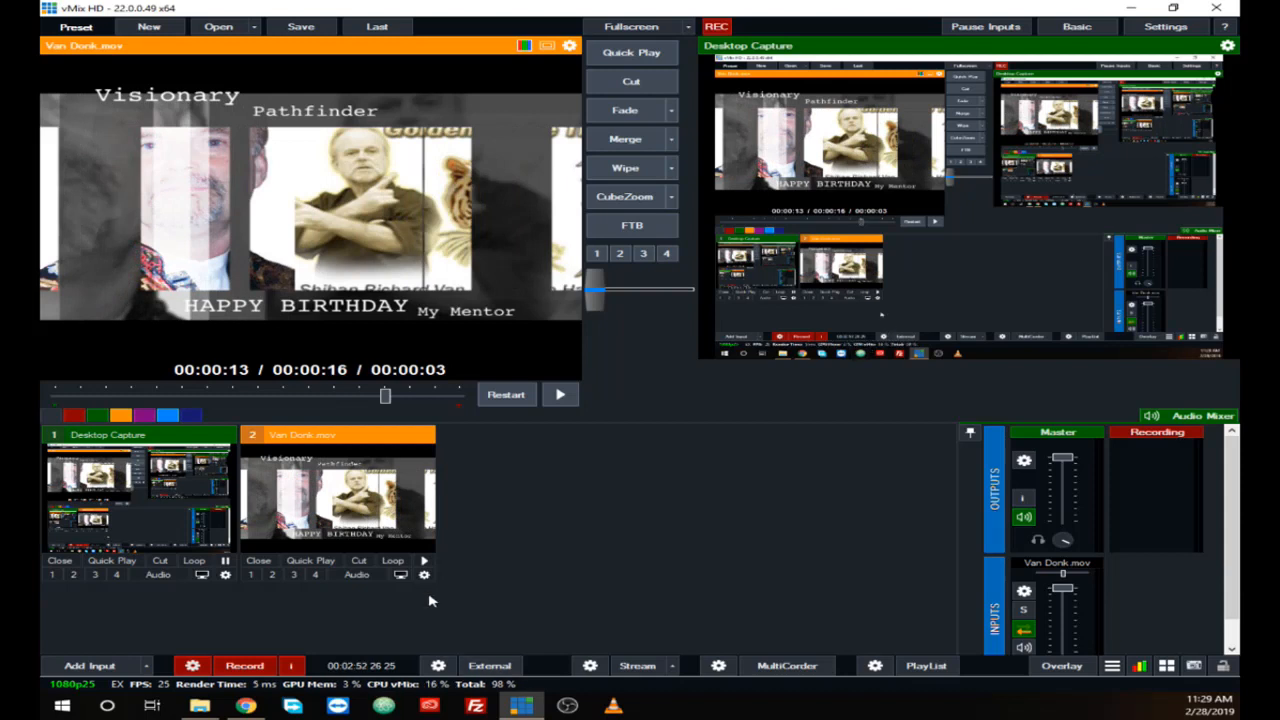
# Step: Add the video file admi christmas.avi from USB Drive (E:) as another video input
pyautogui.click(89, 666)
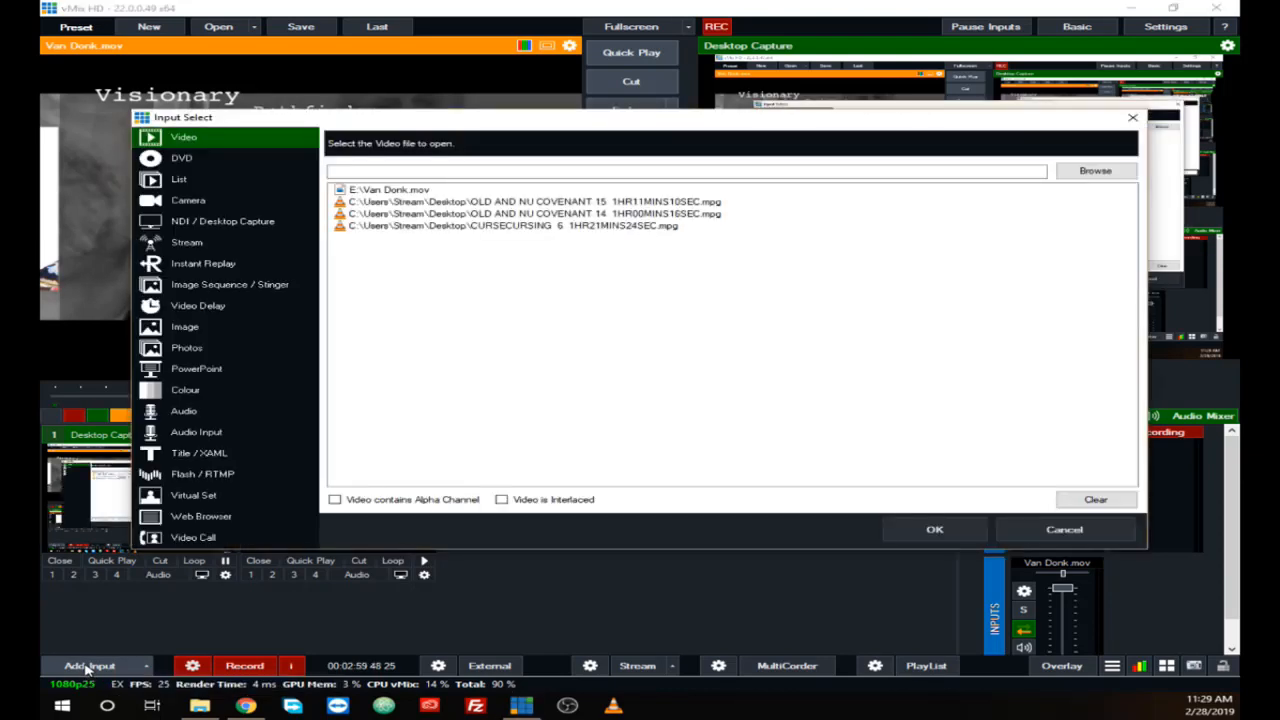
pyautogui.click(1084, 176)
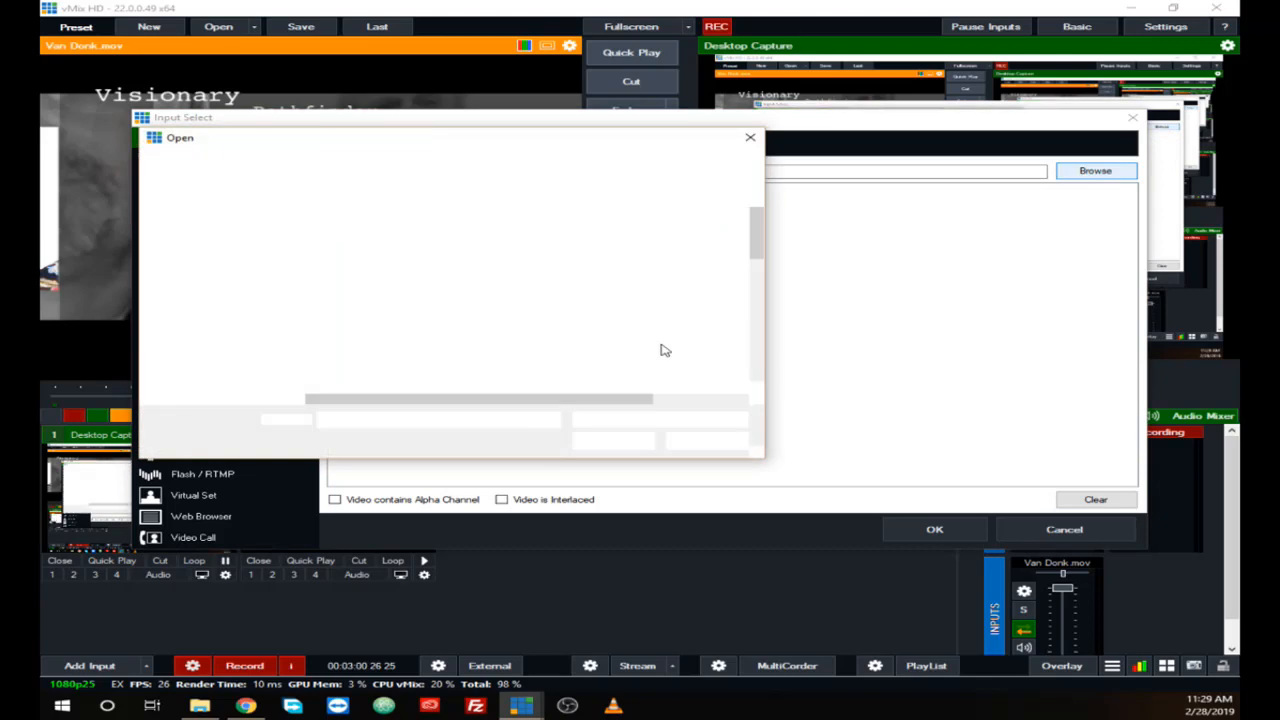
pyautogui.click(755, 270)
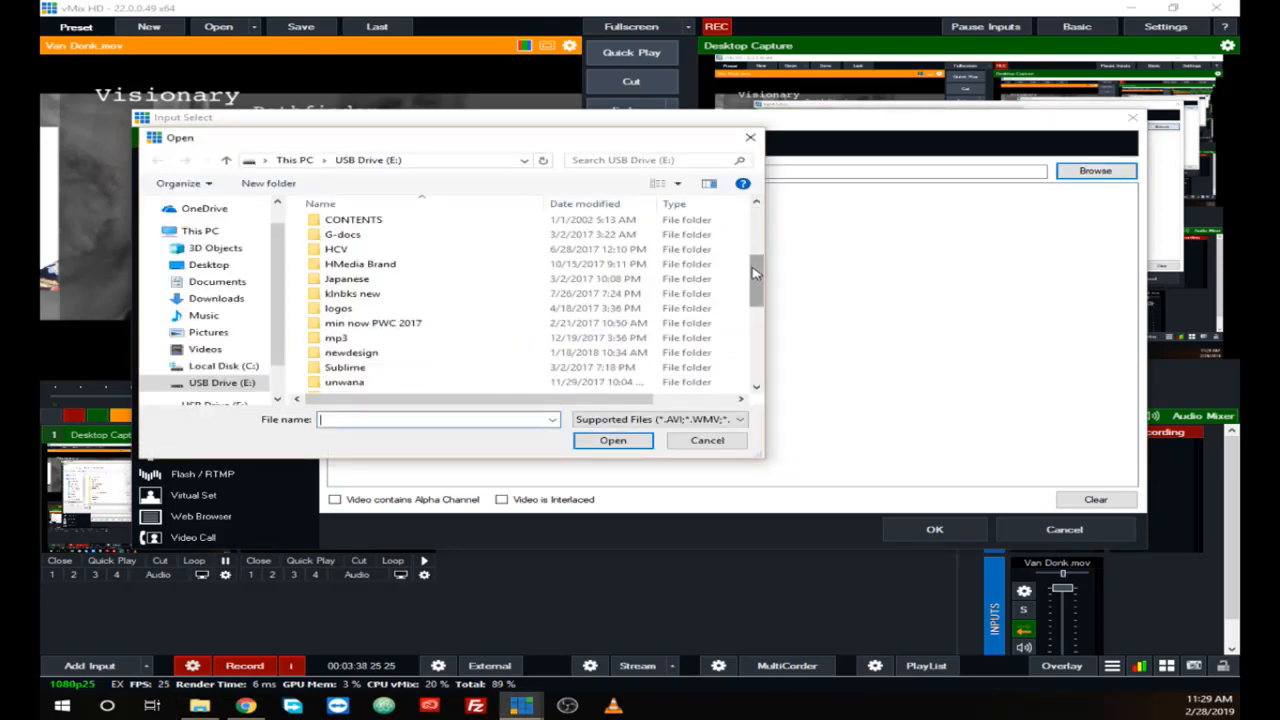
pyautogui.scroll(-4, 540, 285)
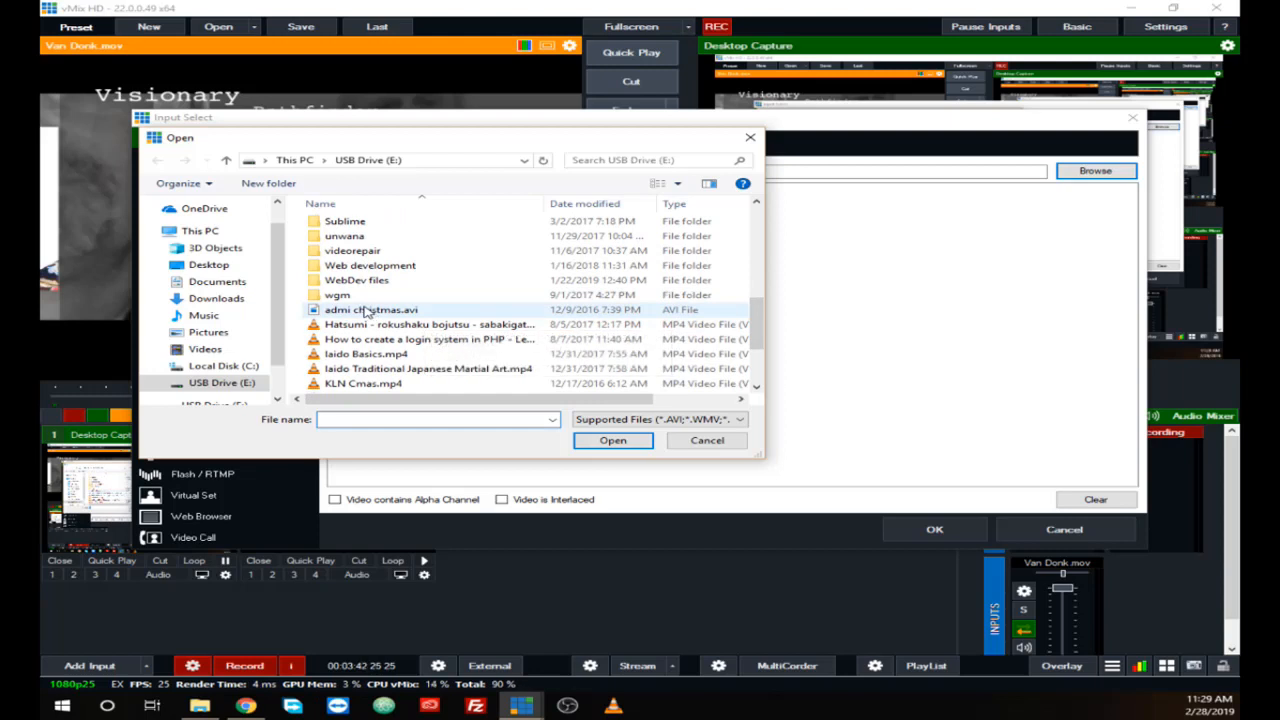
pyautogui.scroll(-2, 540, 330)
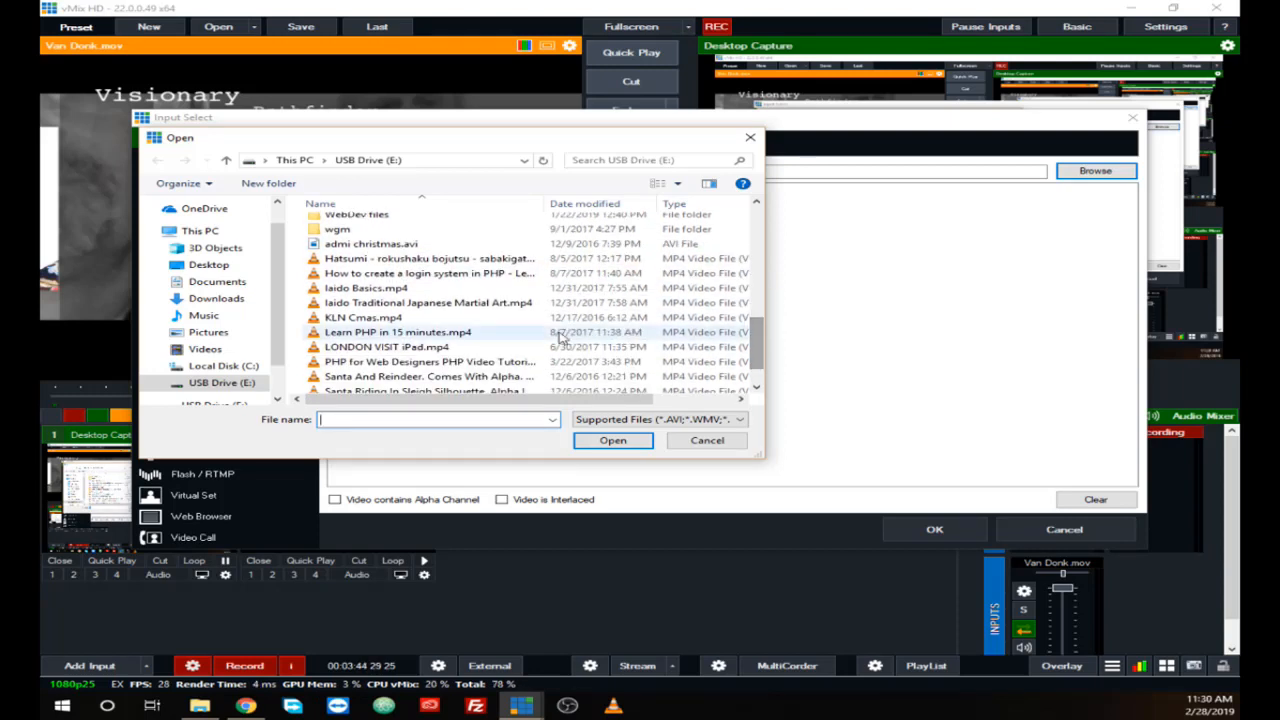
pyautogui.click(343, 248)
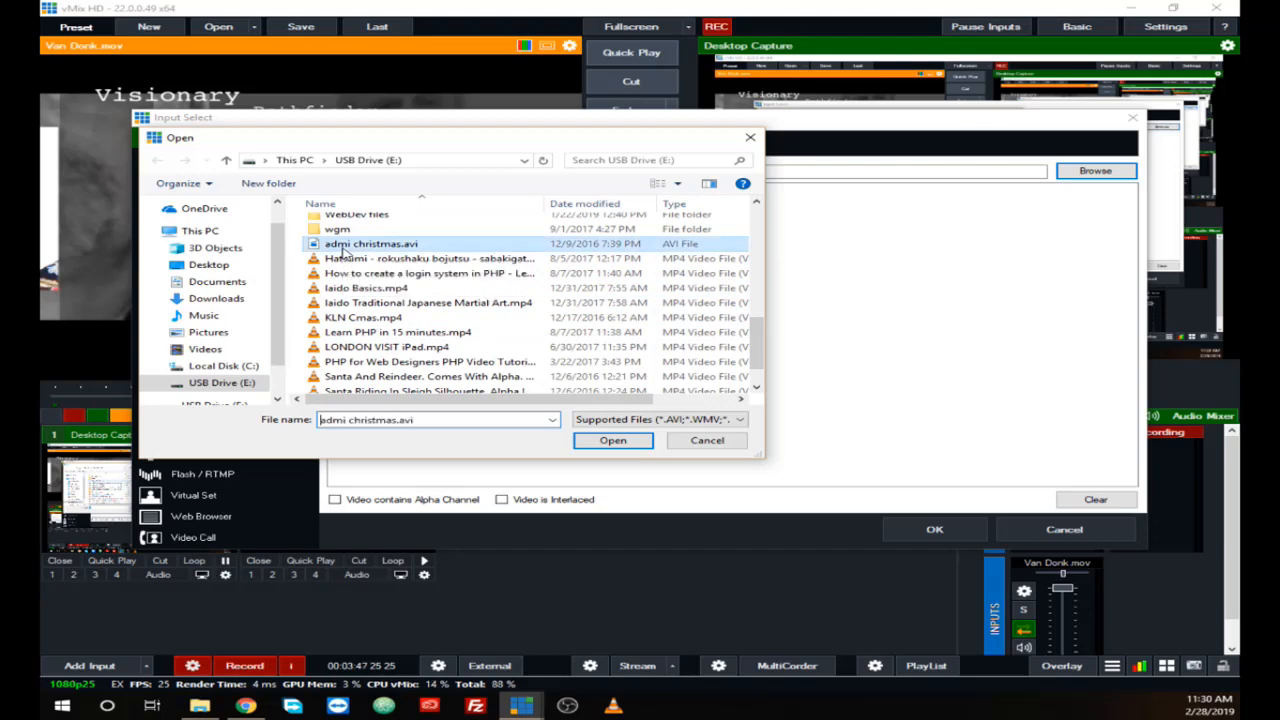
pyautogui.click(632, 446)
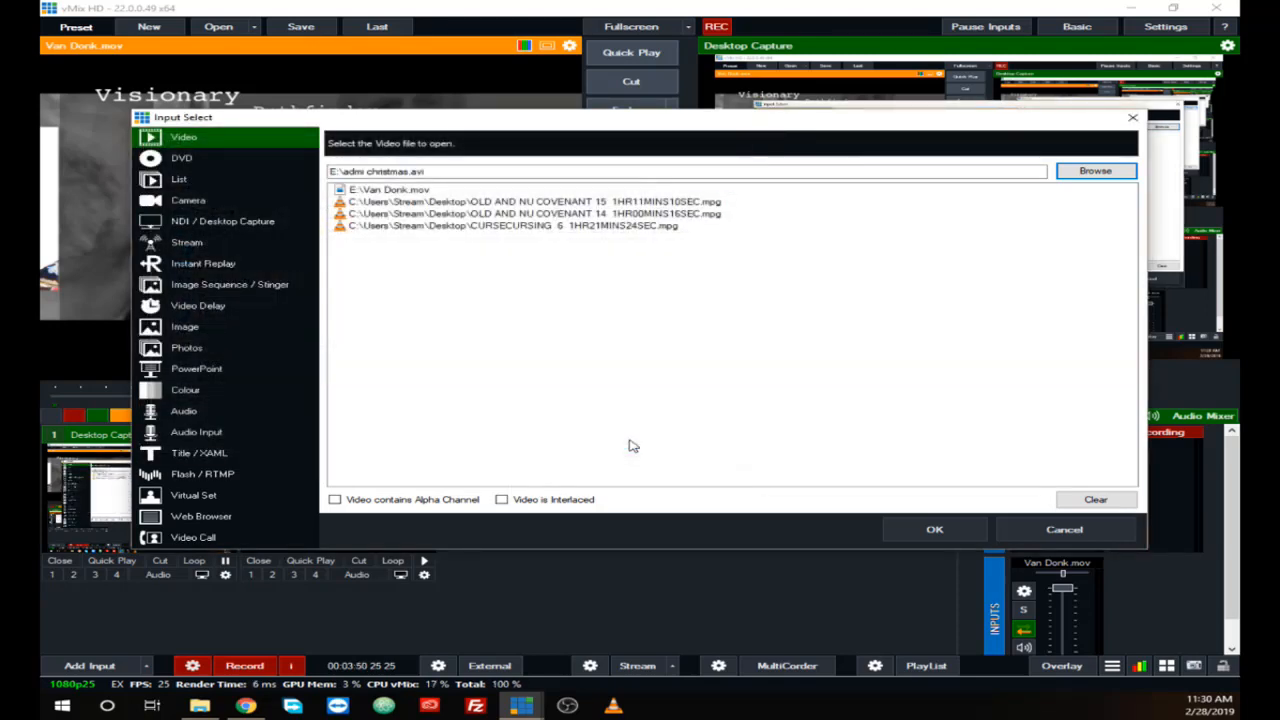
pyautogui.click(903, 530)
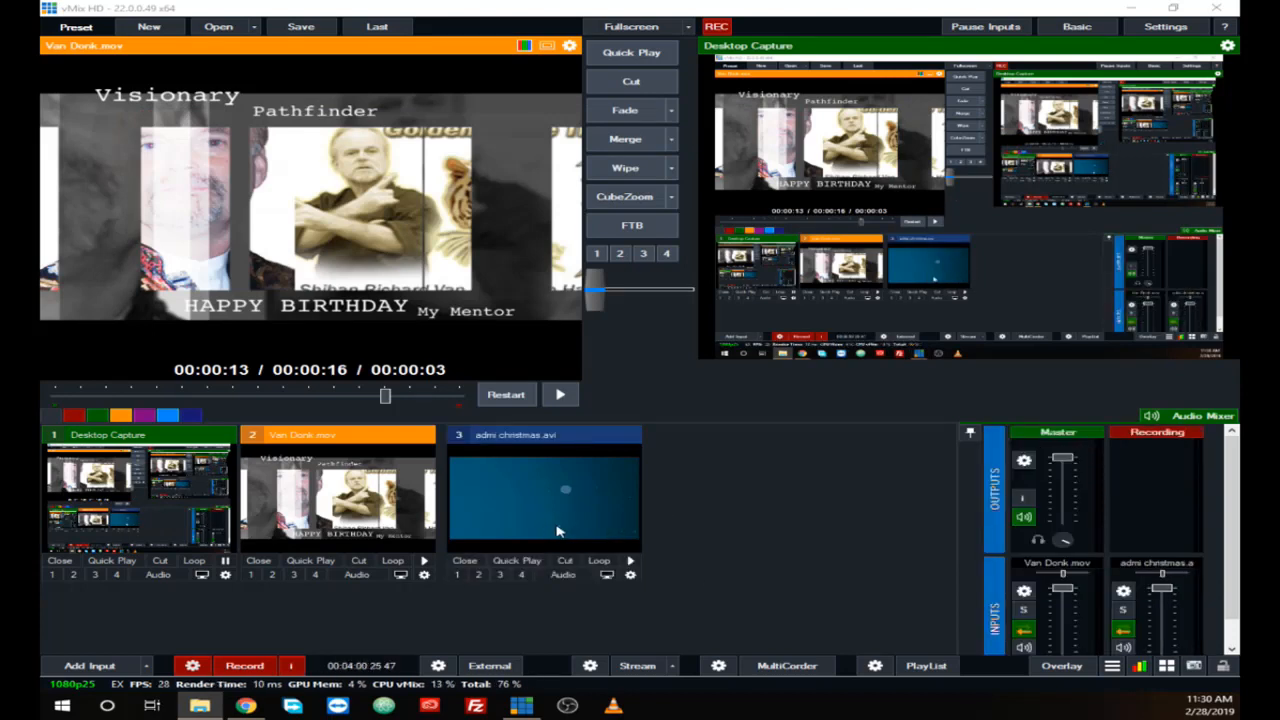
# Step: Play and pause the admi christmas.avi and Van Donk.mov inputs in turn, and put admi christmas.avi into the preview
pyautogui.click(632, 562)
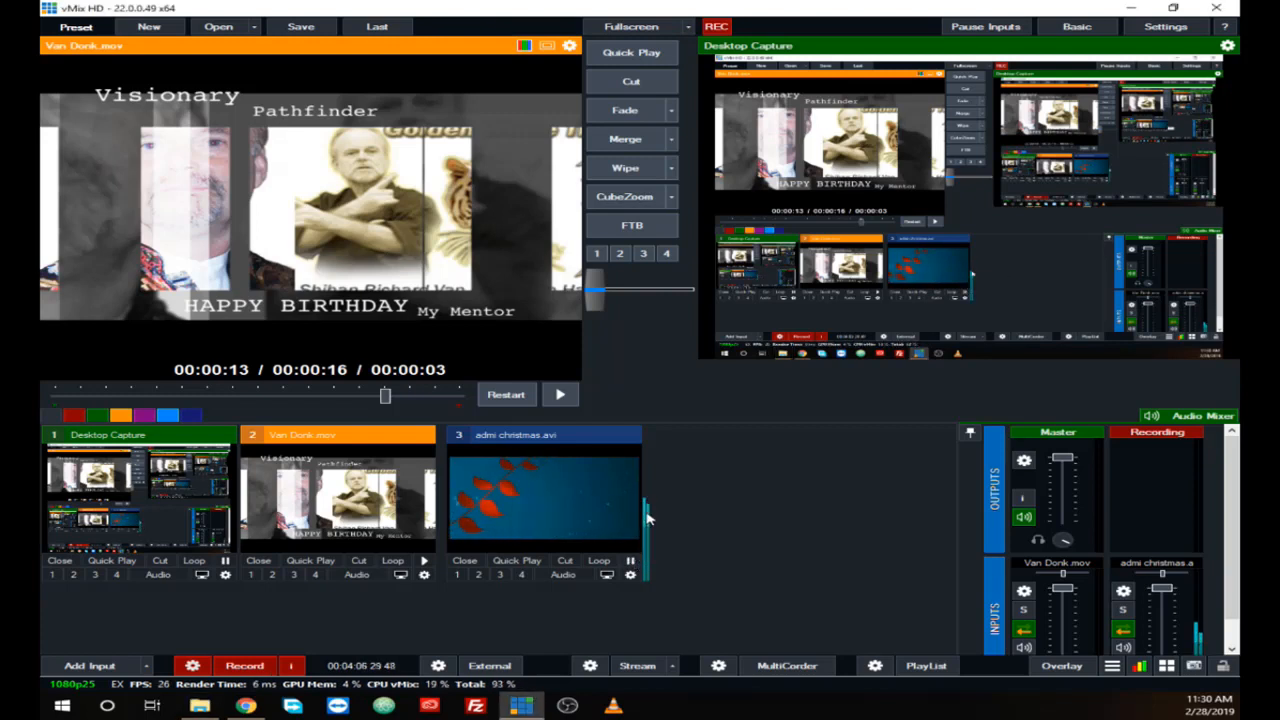
pyautogui.click(630, 561)
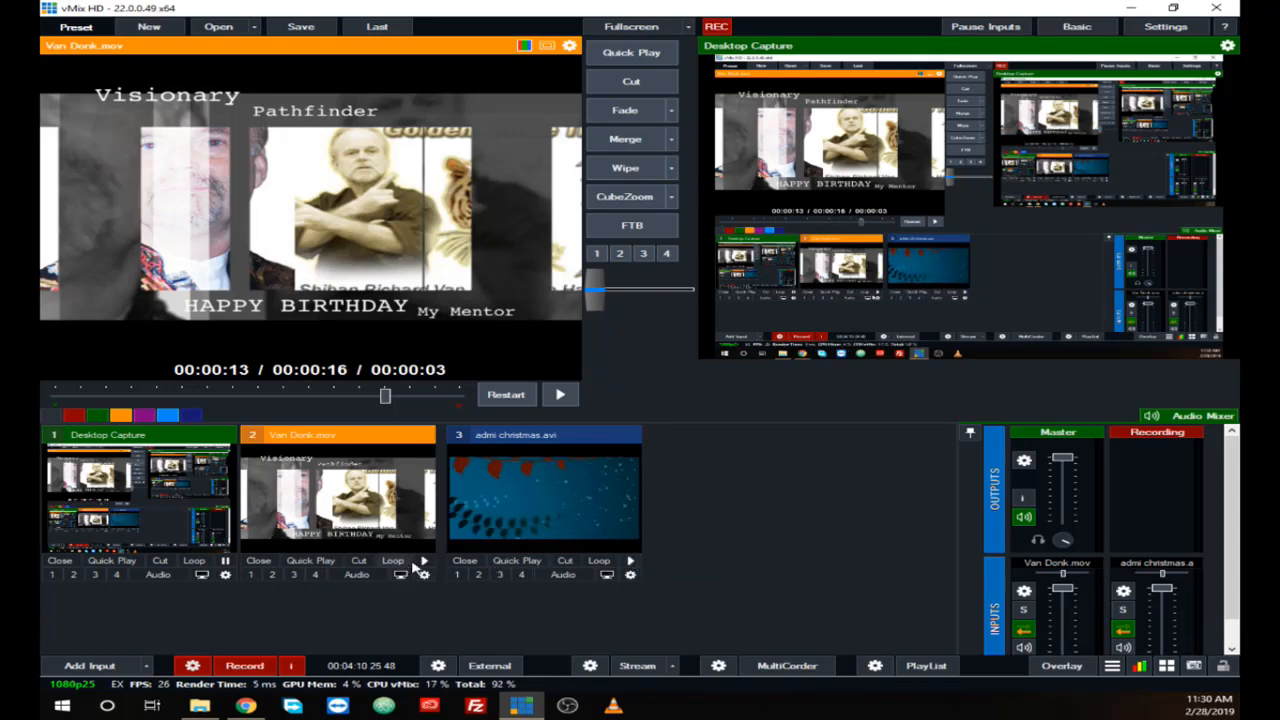
pyautogui.click(424, 561)
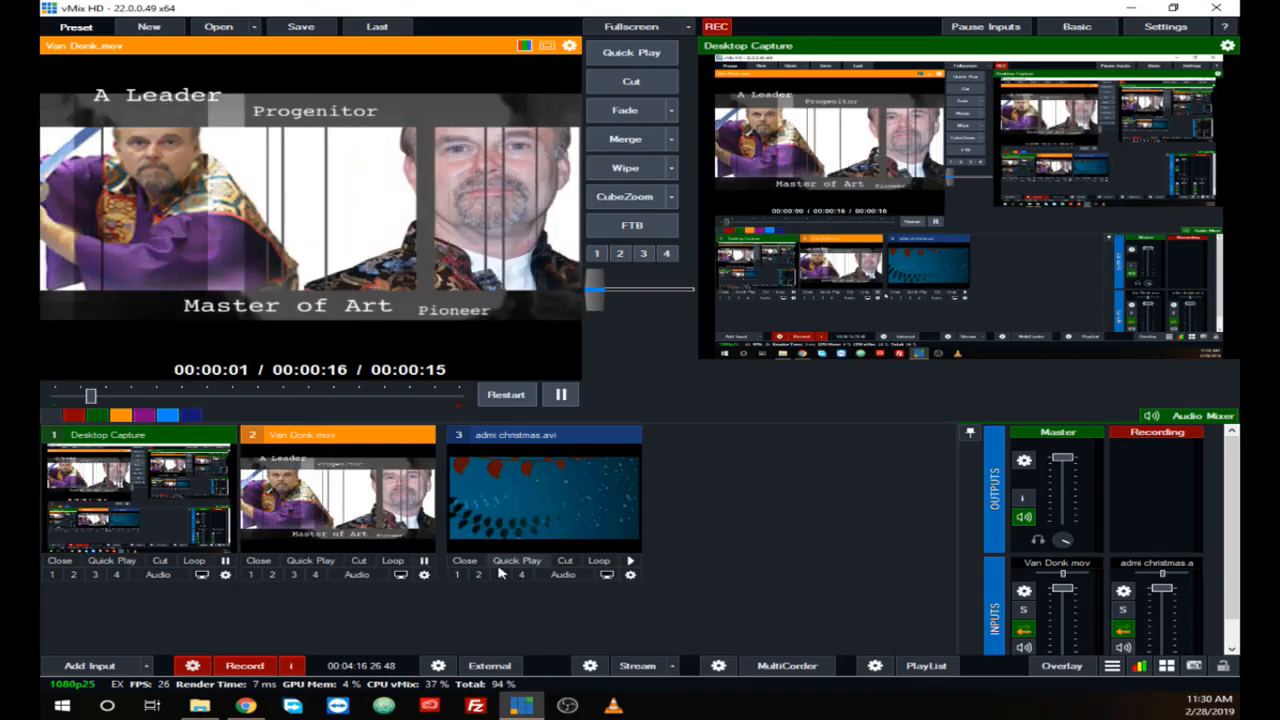
pyautogui.click(424, 561)
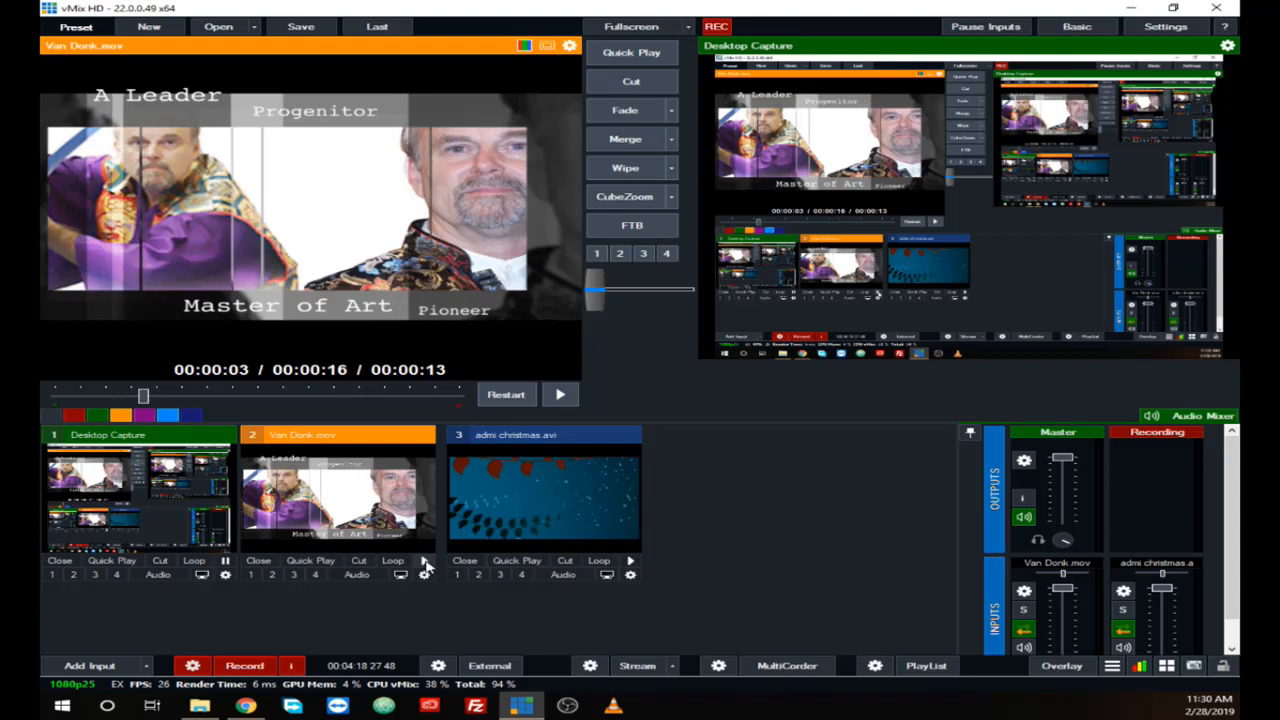
pyautogui.click(500, 513)
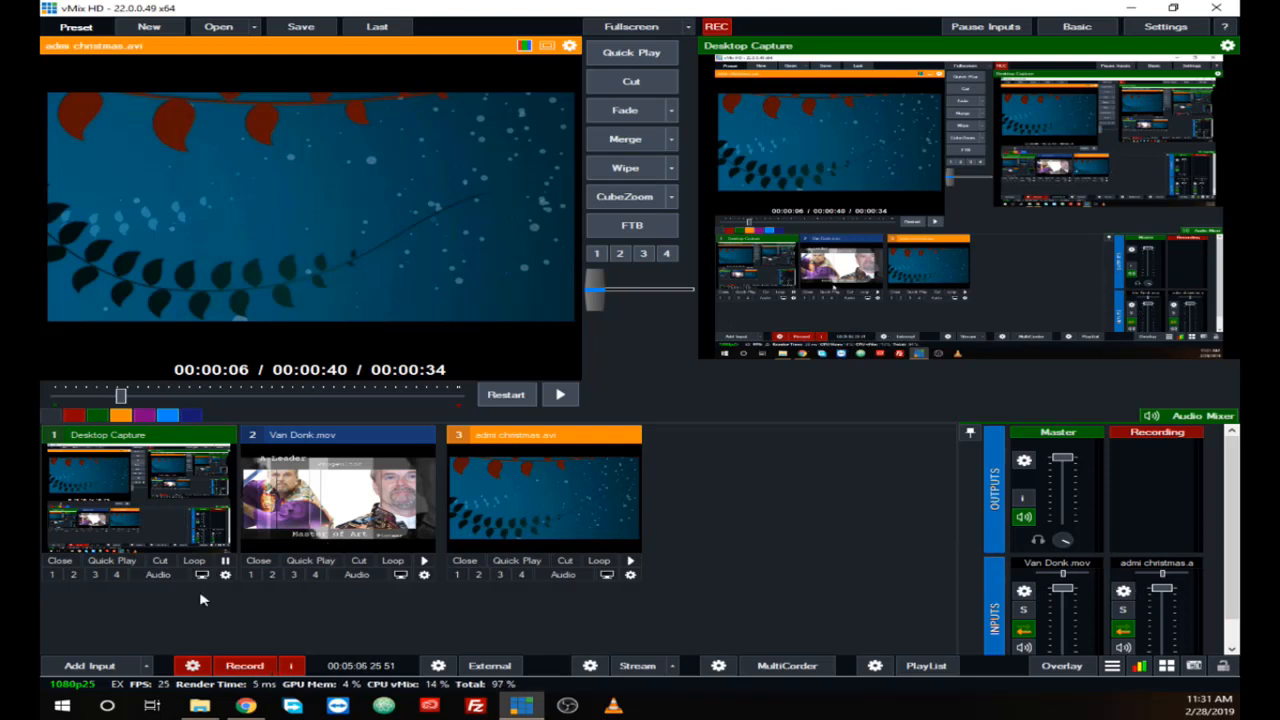
# Step: Start adding another input and examine the options for the DVD and List source types
pyautogui.click(90, 666)
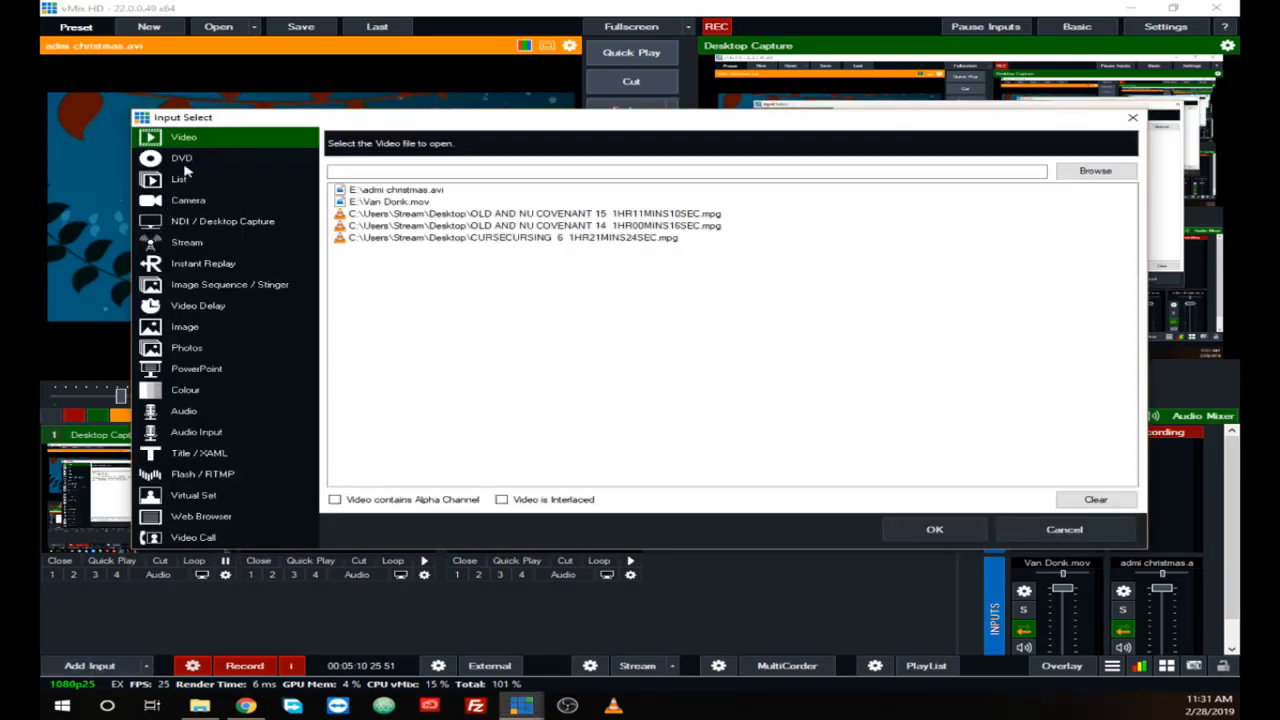
pyautogui.click(186, 162)
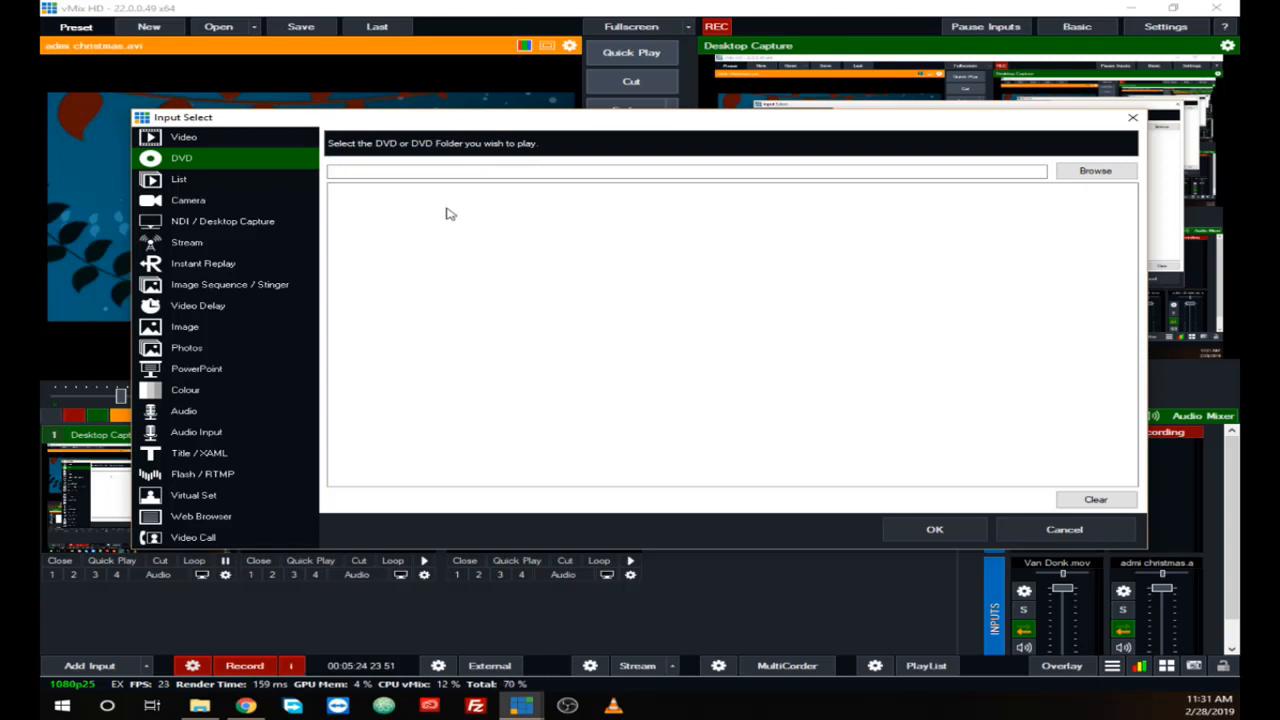
pyautogui.click(180, 180)
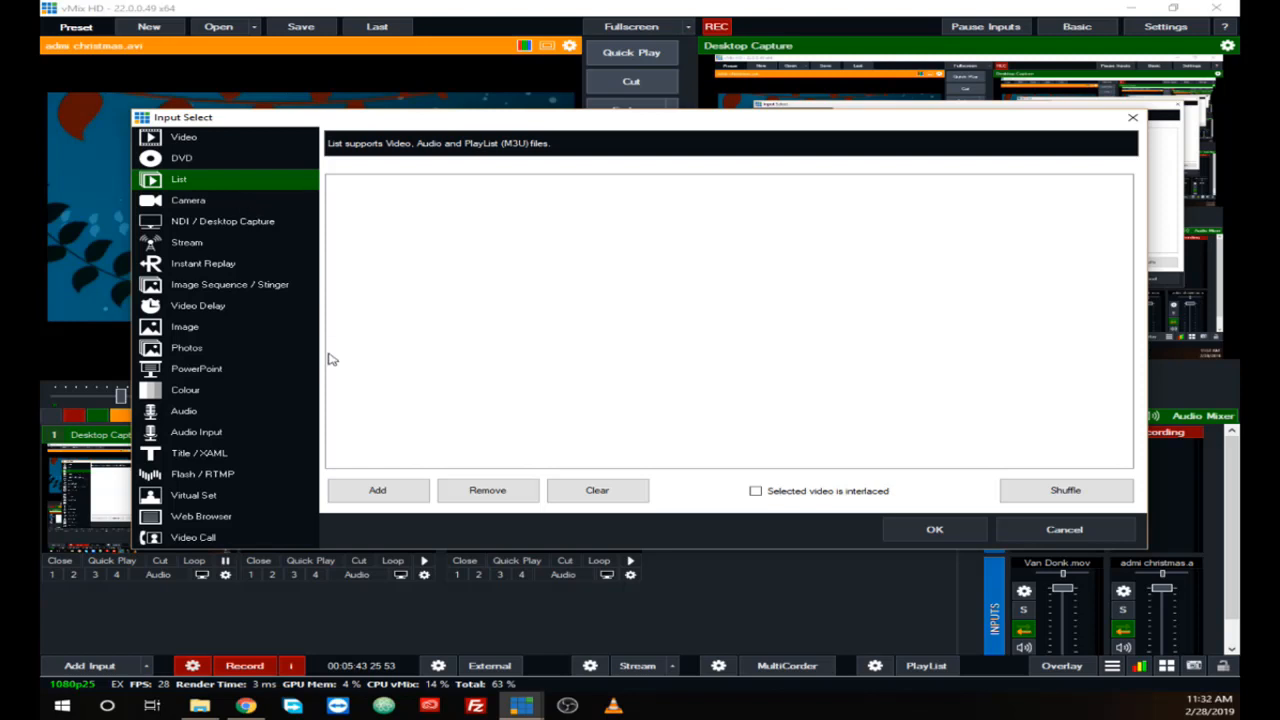
# Step: Choose the Camera source type for the new input and select USB Capture SDI as its capture device
pyautogui.click(197, 205)
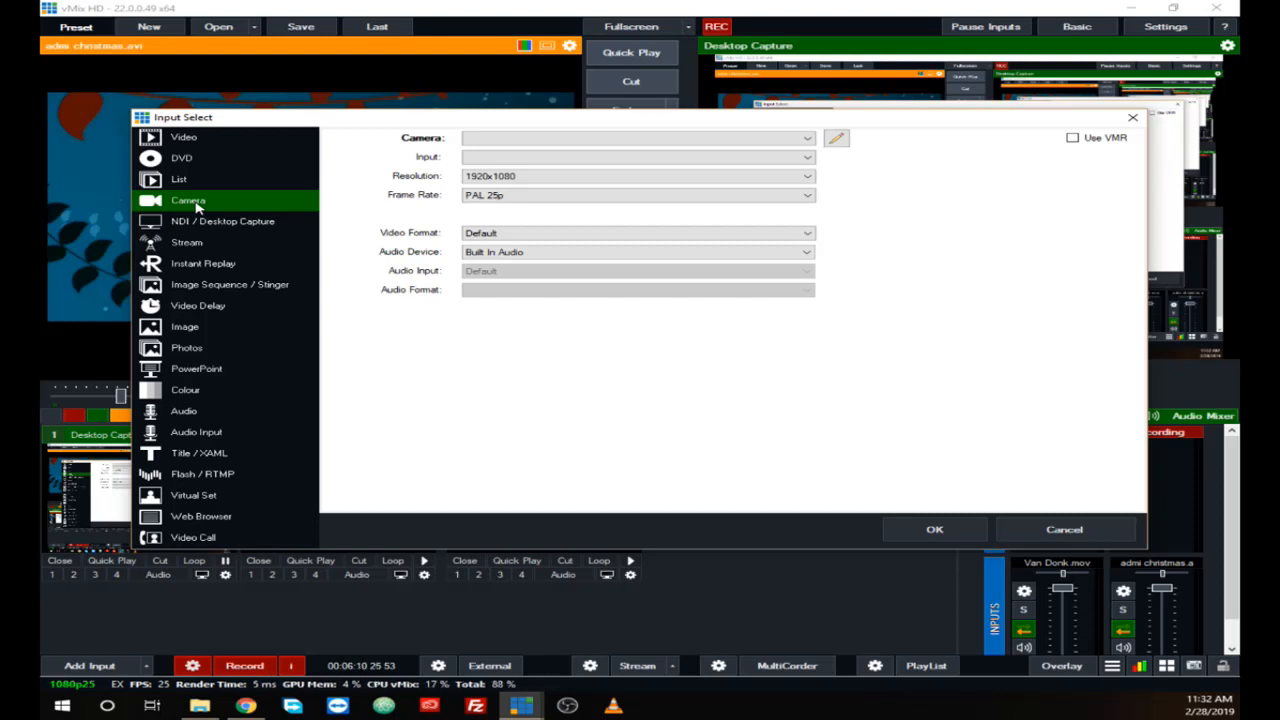
pyautogui.click(811, 141)
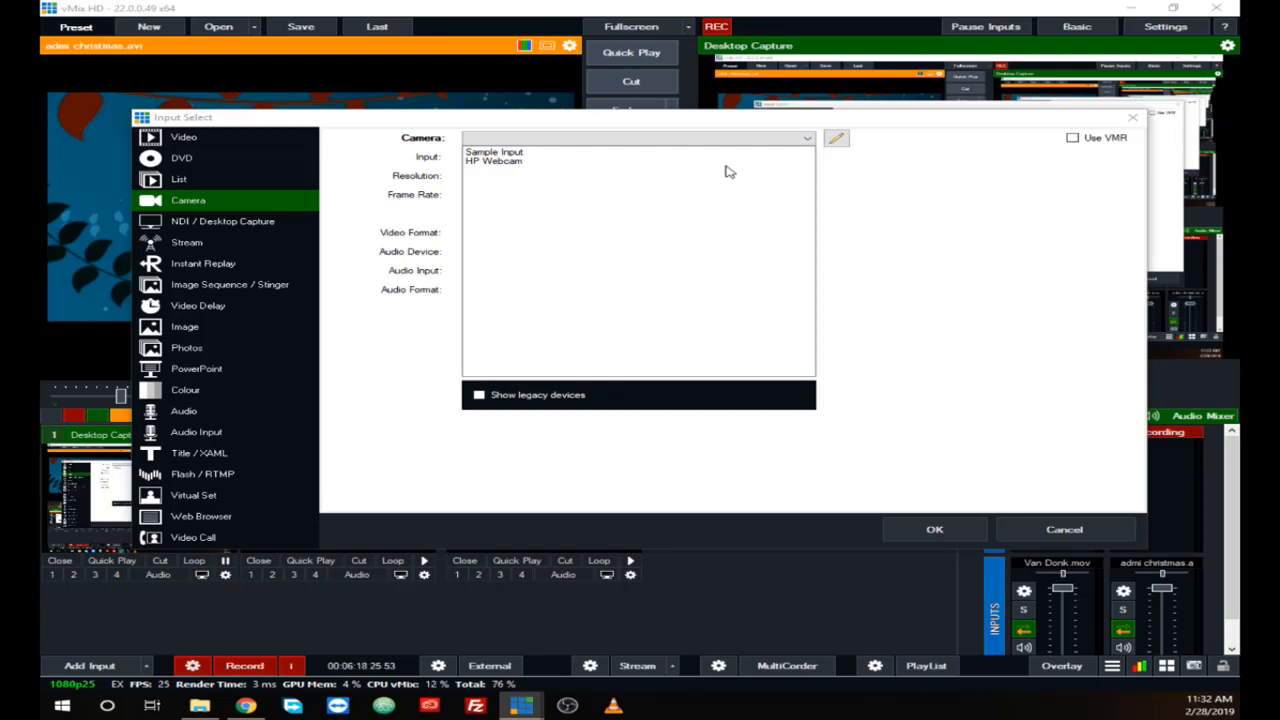
pyautogui.click(809, 141)
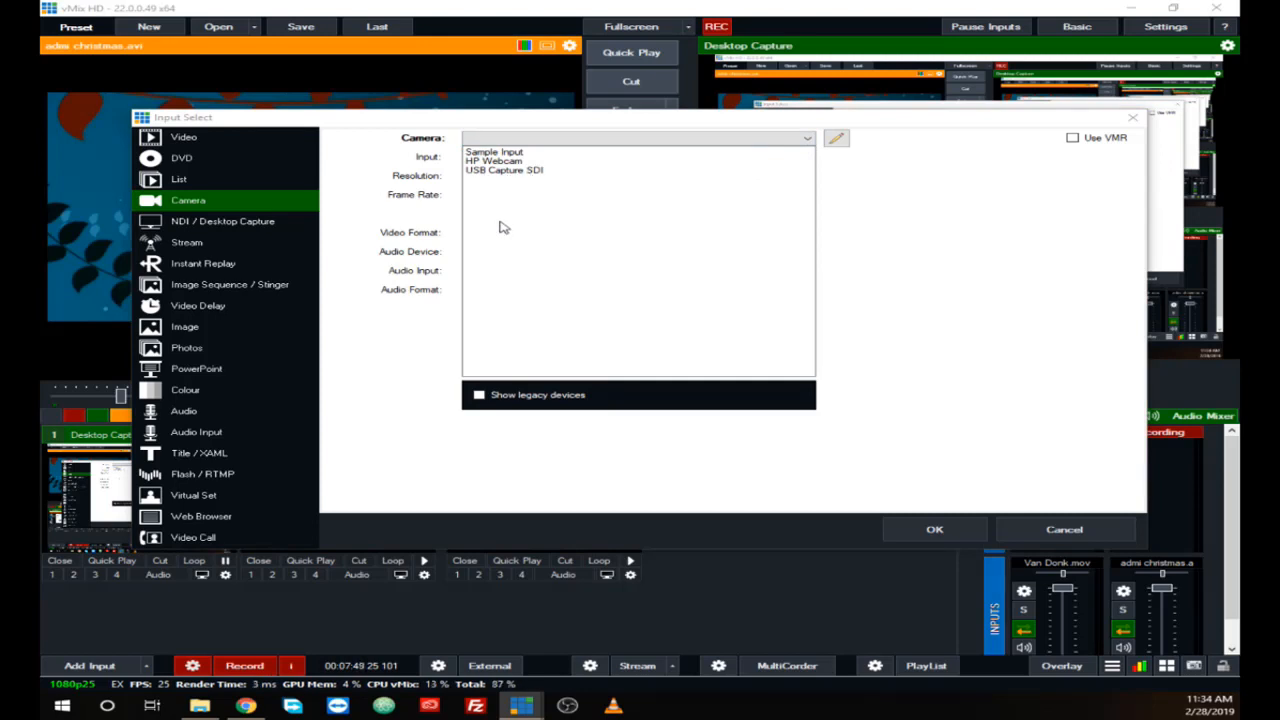
pyautogui.click(506, 172)
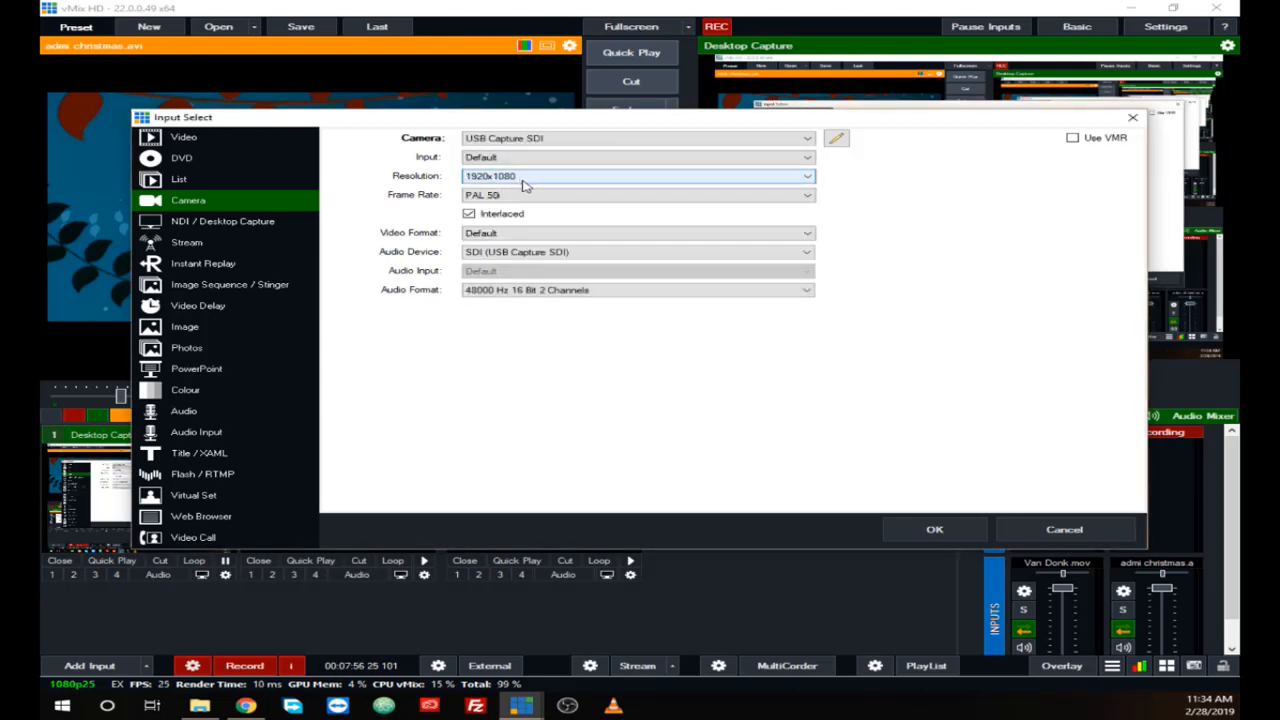
# Step: Examine the available input, resolution and audio device options for the USB Capture SDI camera without changing them
pyautogui.click(806, 158)
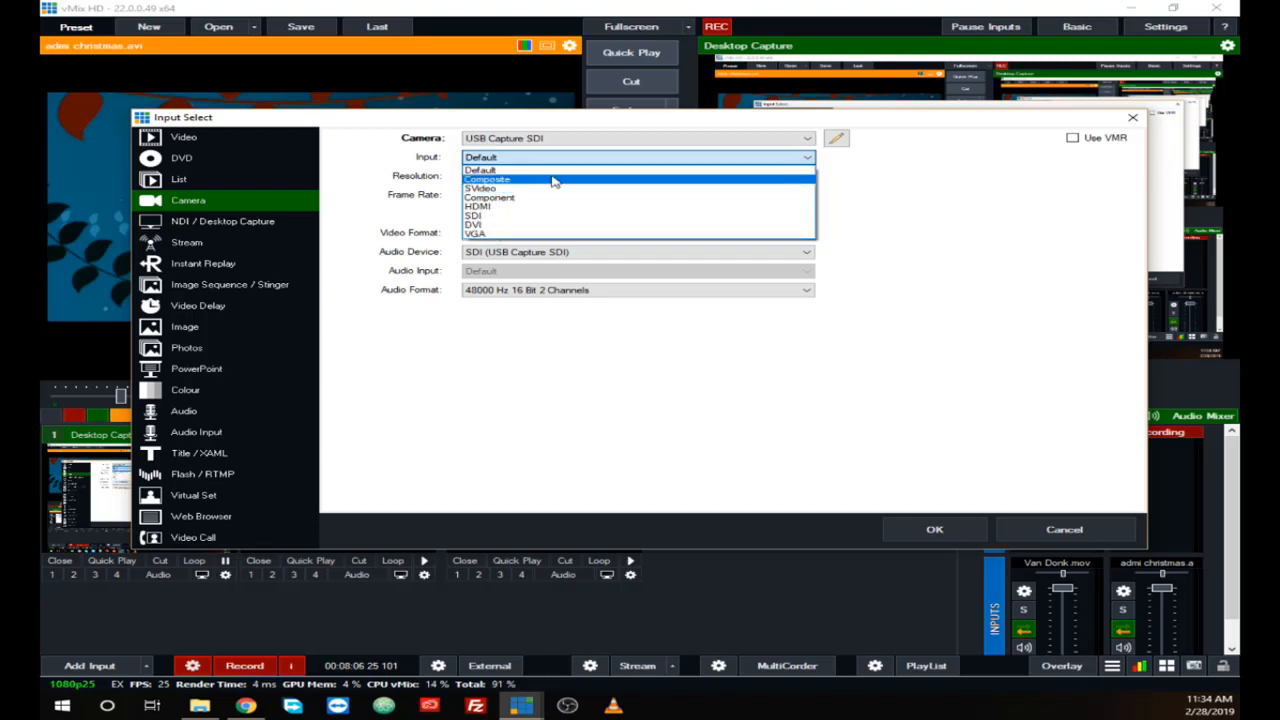
pyautogui.click(851, 183)
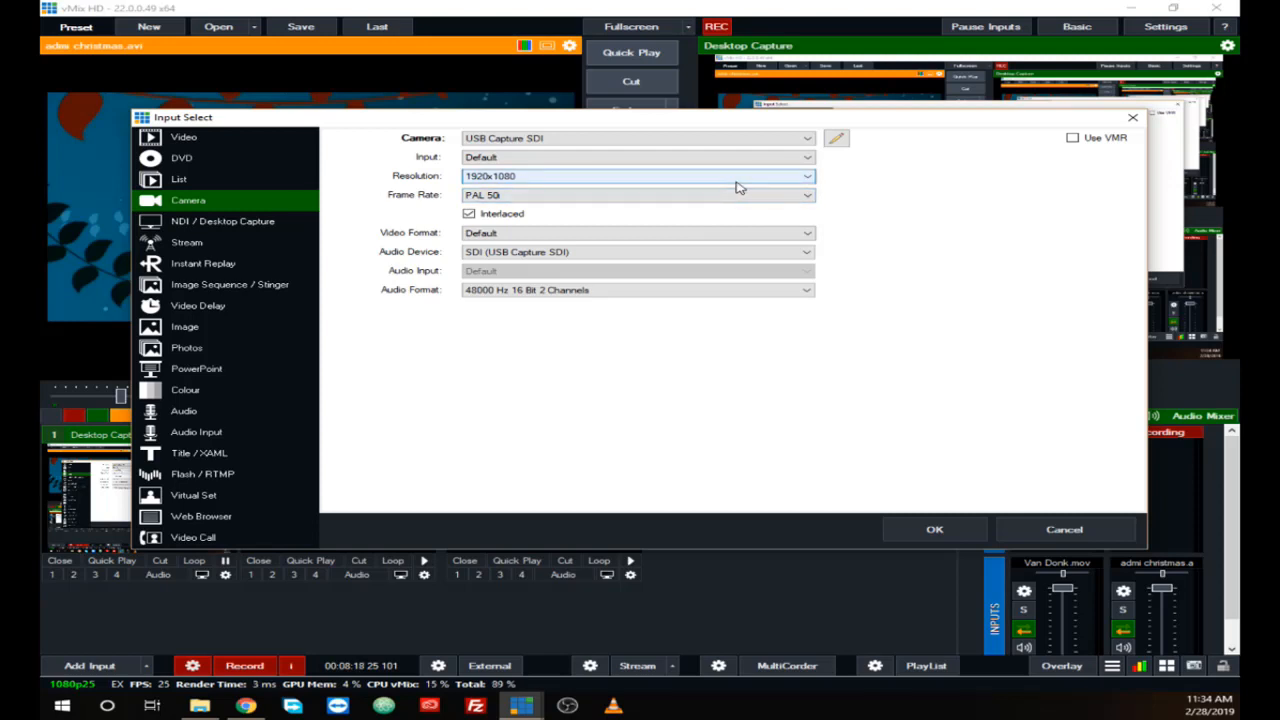
pyautogui.click(807, 181)
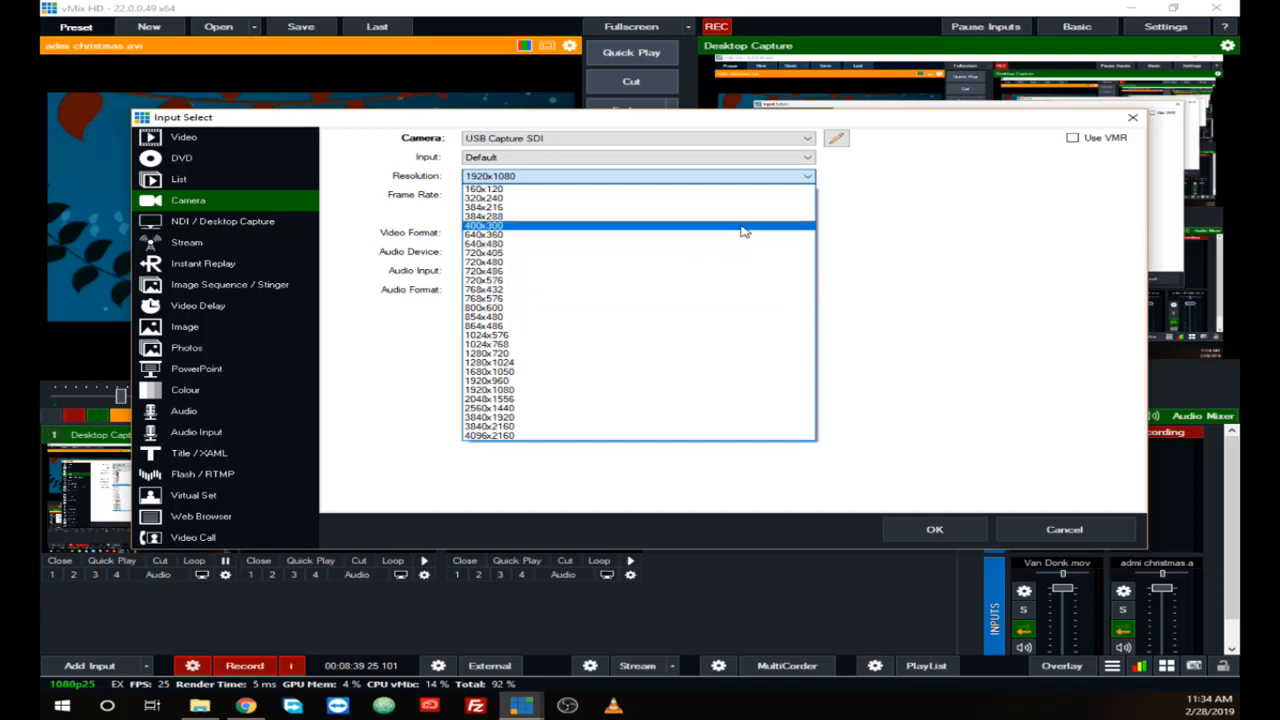
pyautogui.click(914, 222)
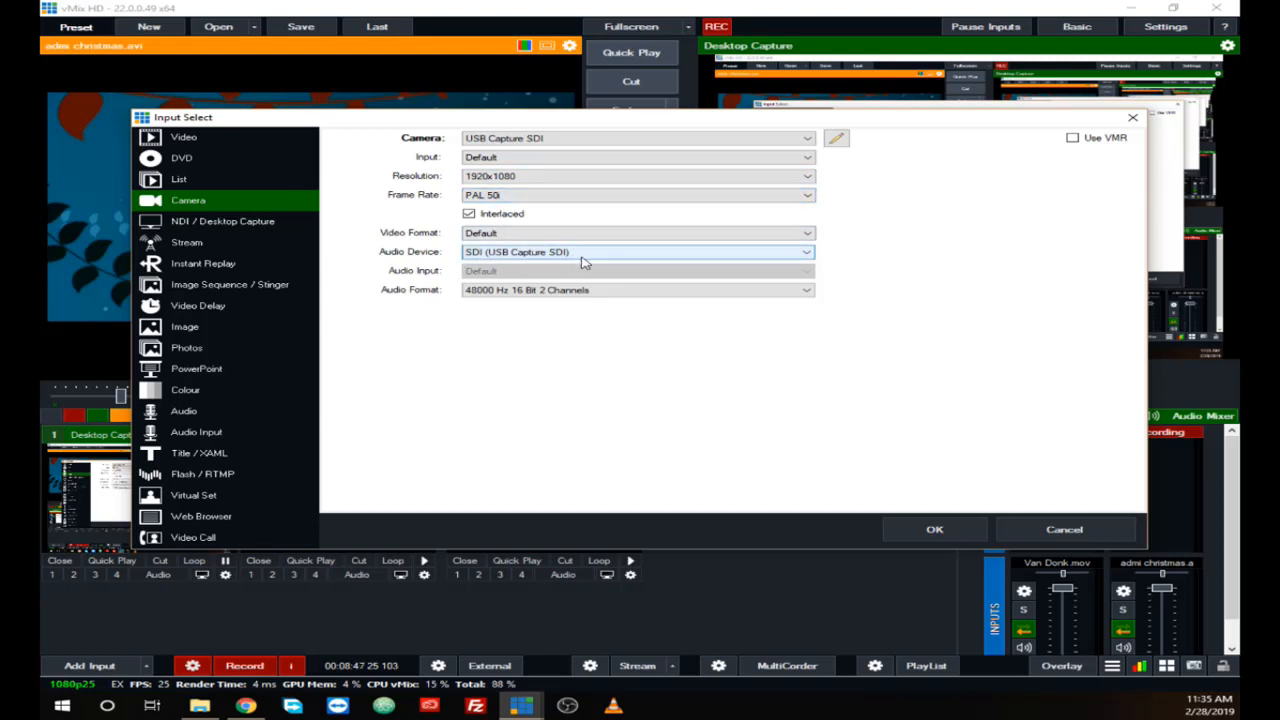
pyautogui.click(804, 256)
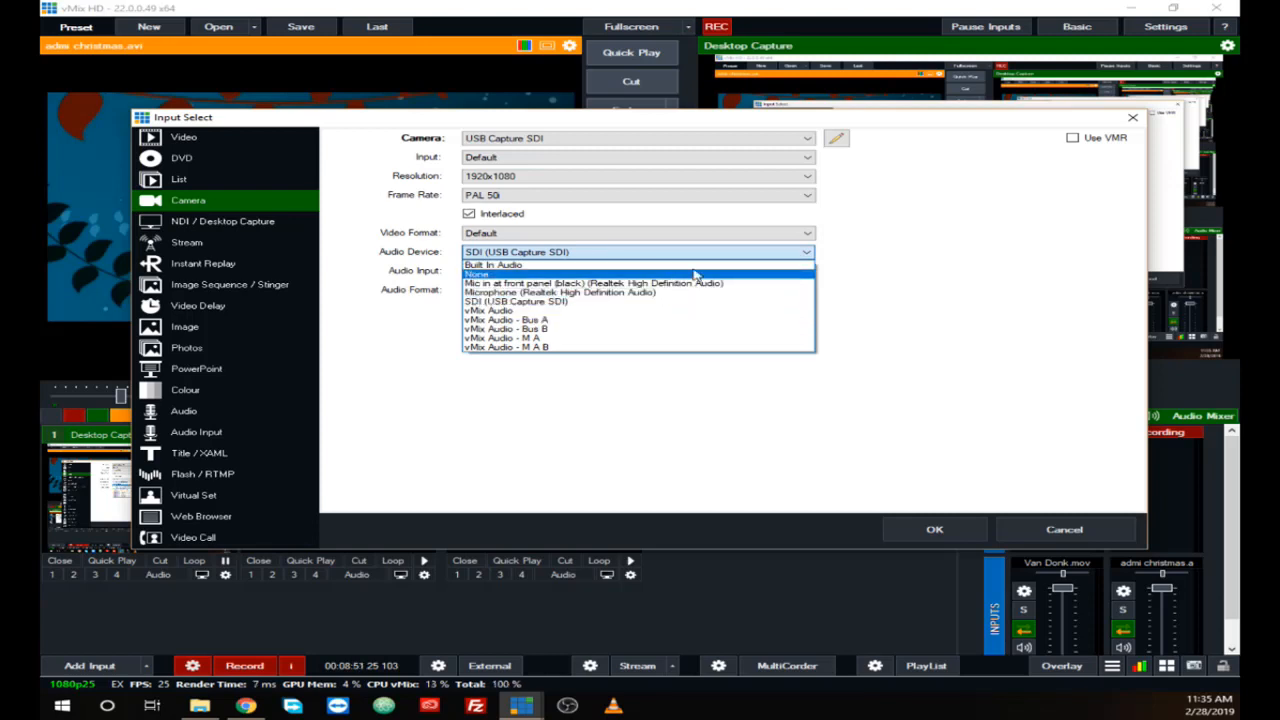
pyautogui.click(880, 260)
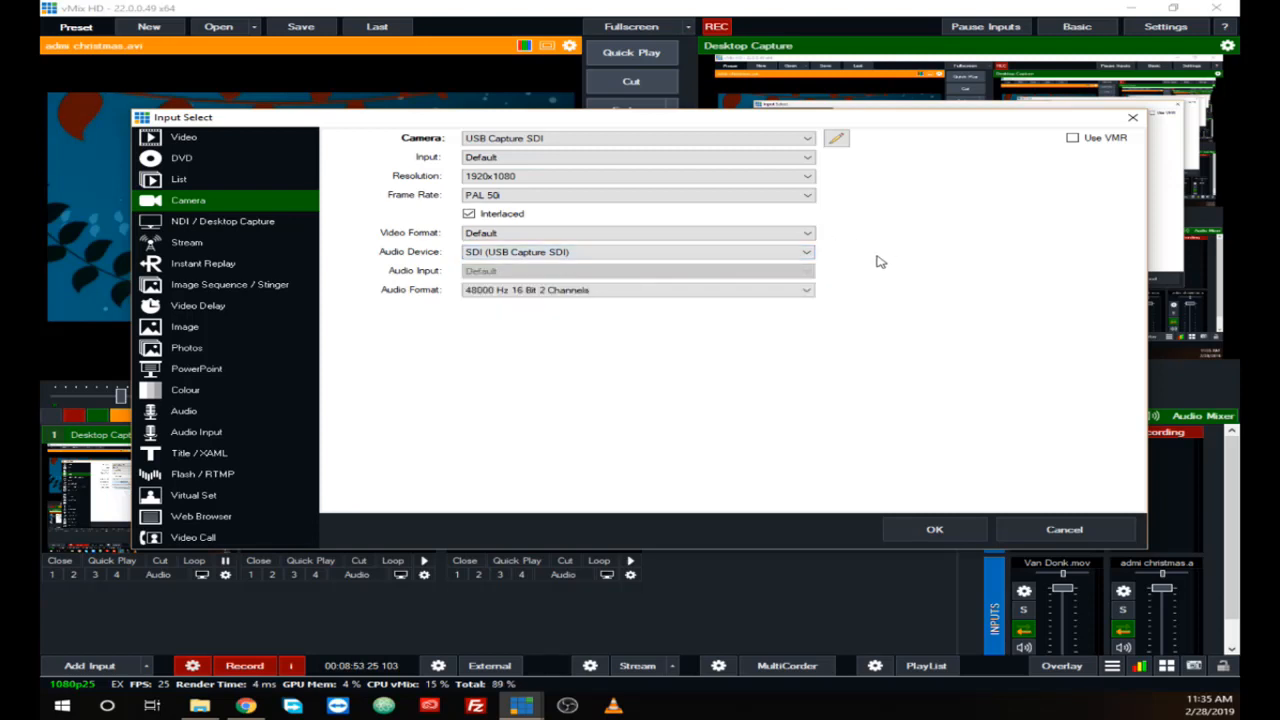
# Step: Add the configured USB Capture SDI camera as an input and put it into the preview
pyautogui.click(935, 529)
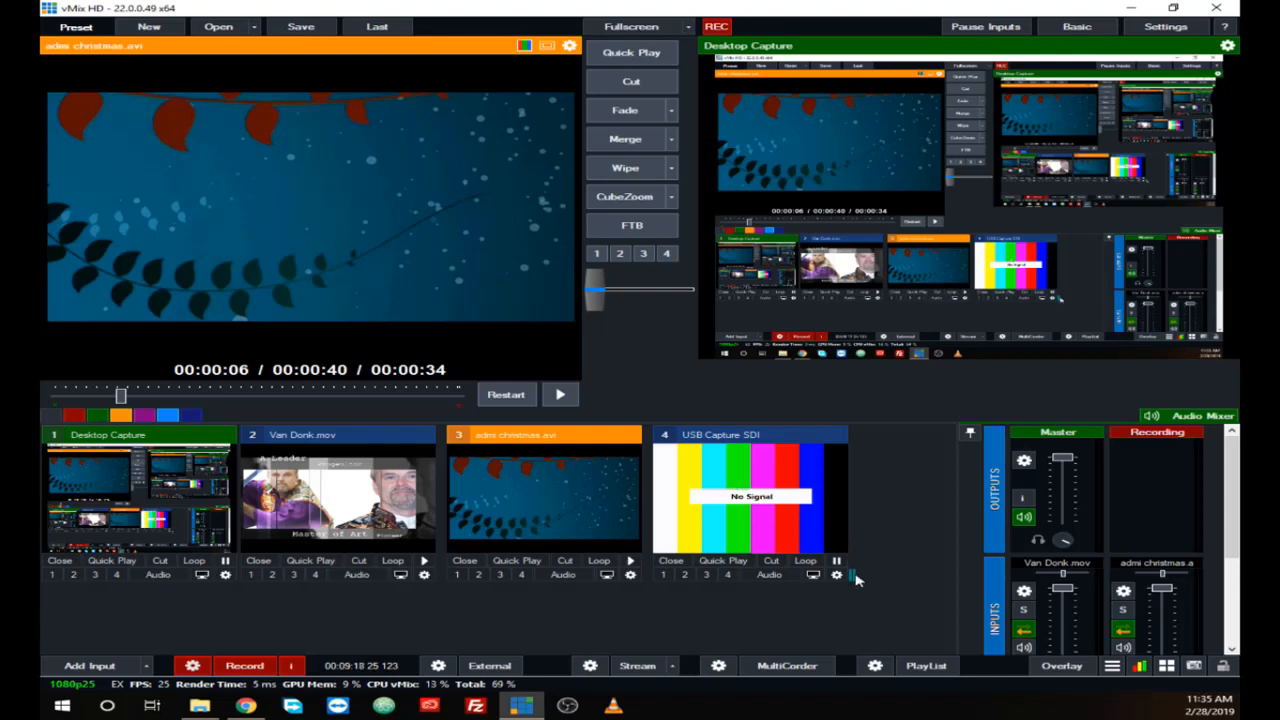
pyautogui.moveTo(856, 578)
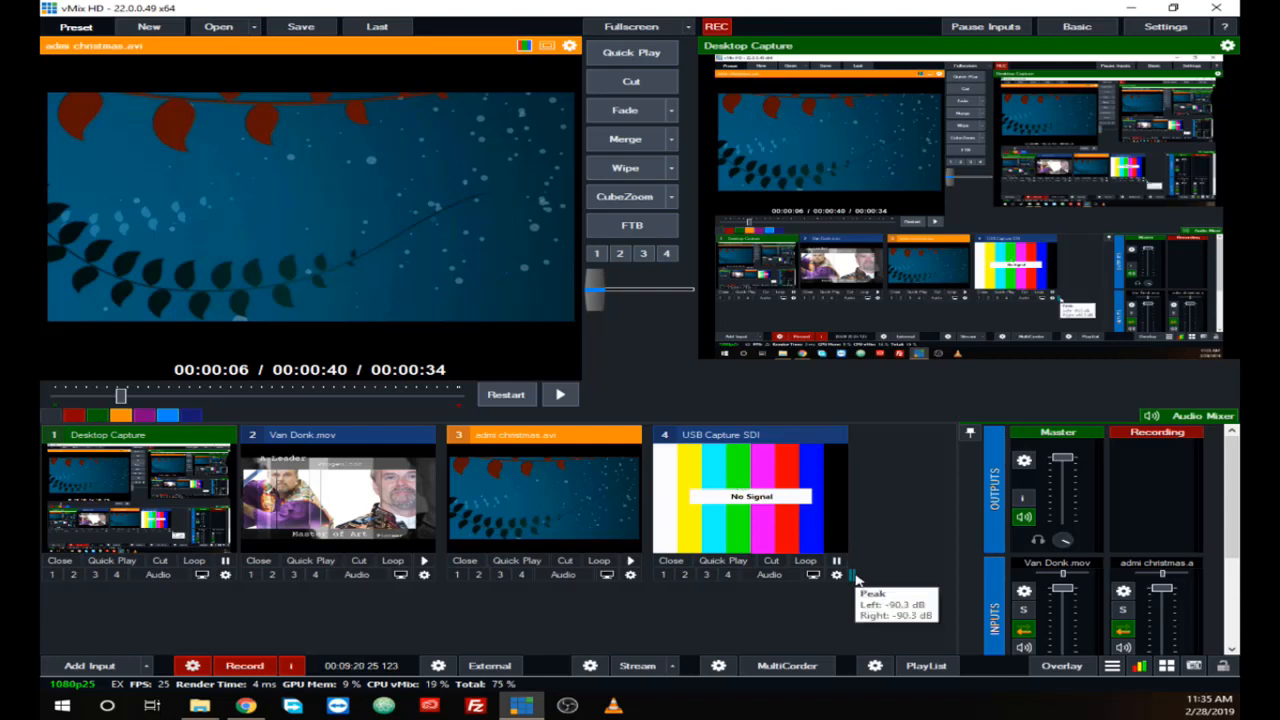
pyautogui.click(760, 490)
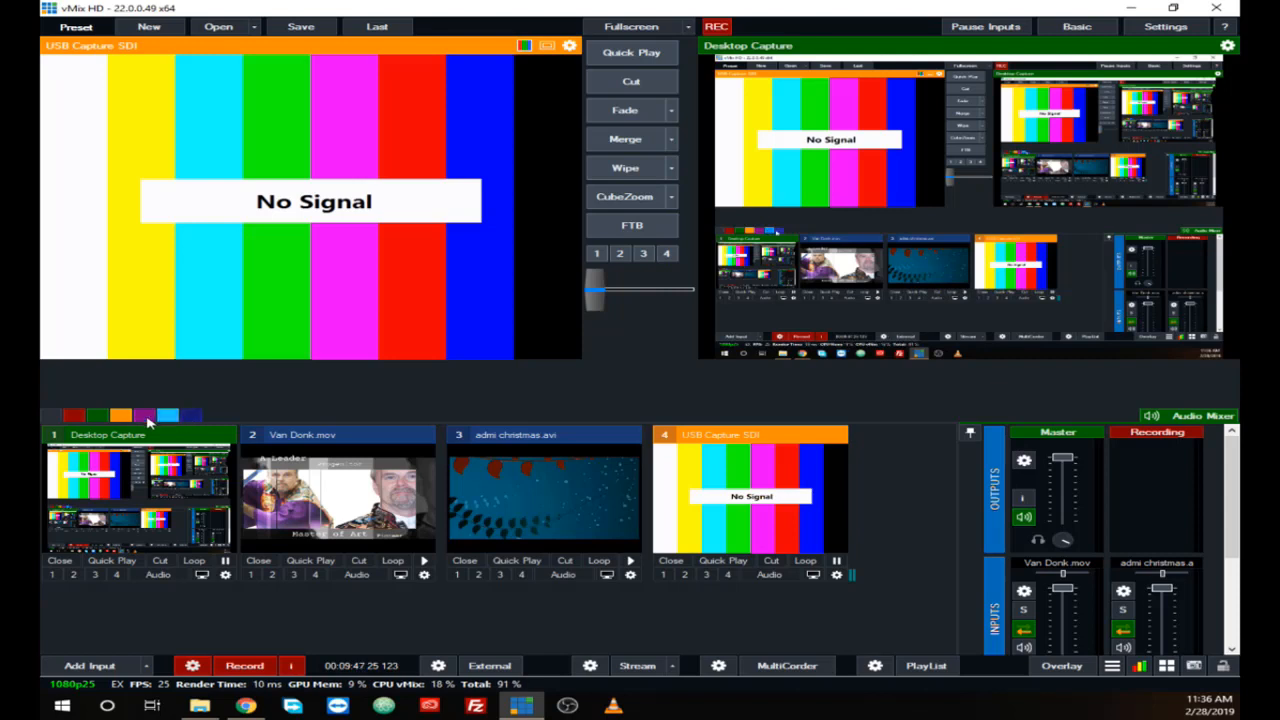
# Step: View the red, green, orange, purple, light blue and dark blue input categories in turn, and return to the full input list
pyautogui.click(76, 417)
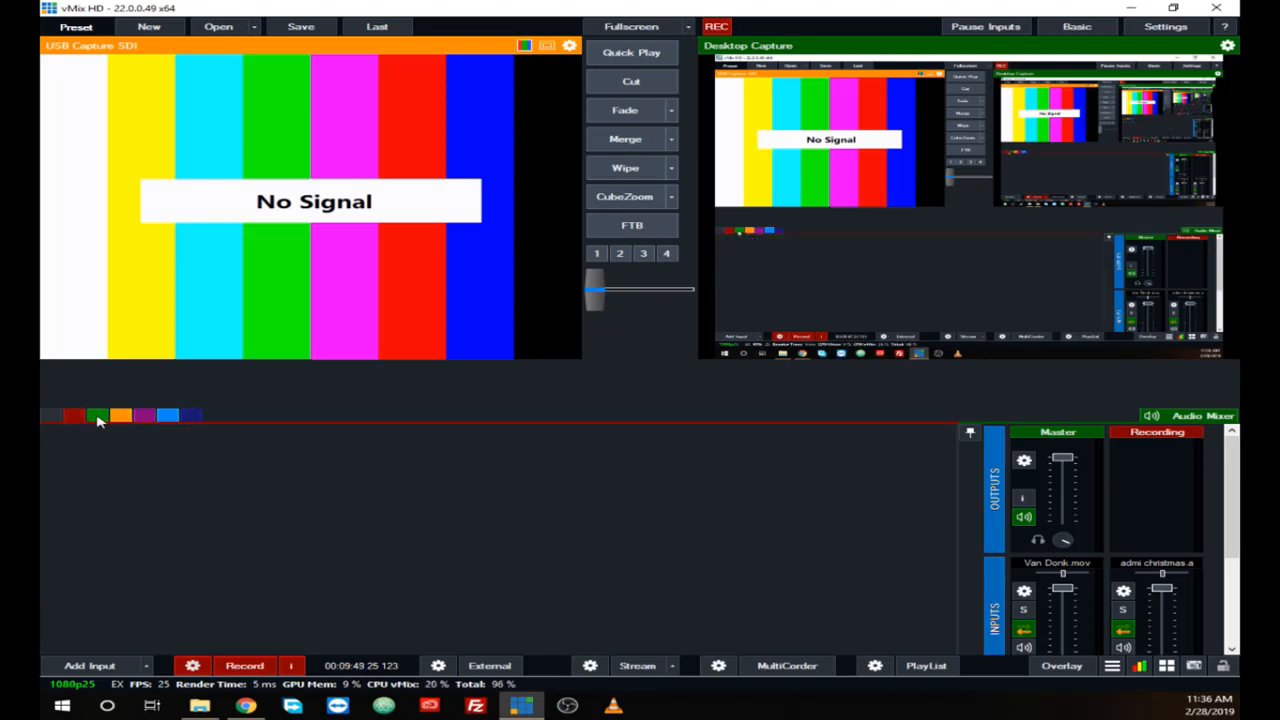
pyautogui.click(97, 417)
pyautogui.click(120, 417)
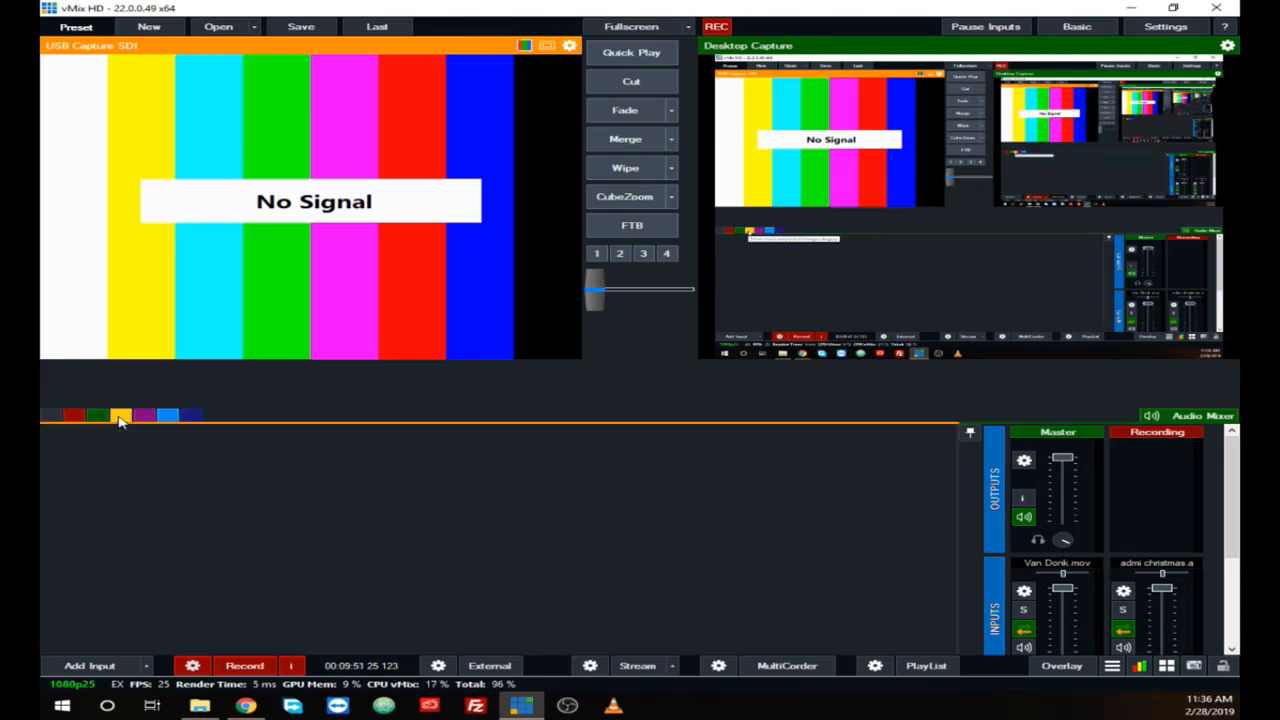
pyautogui.click(144, 418)
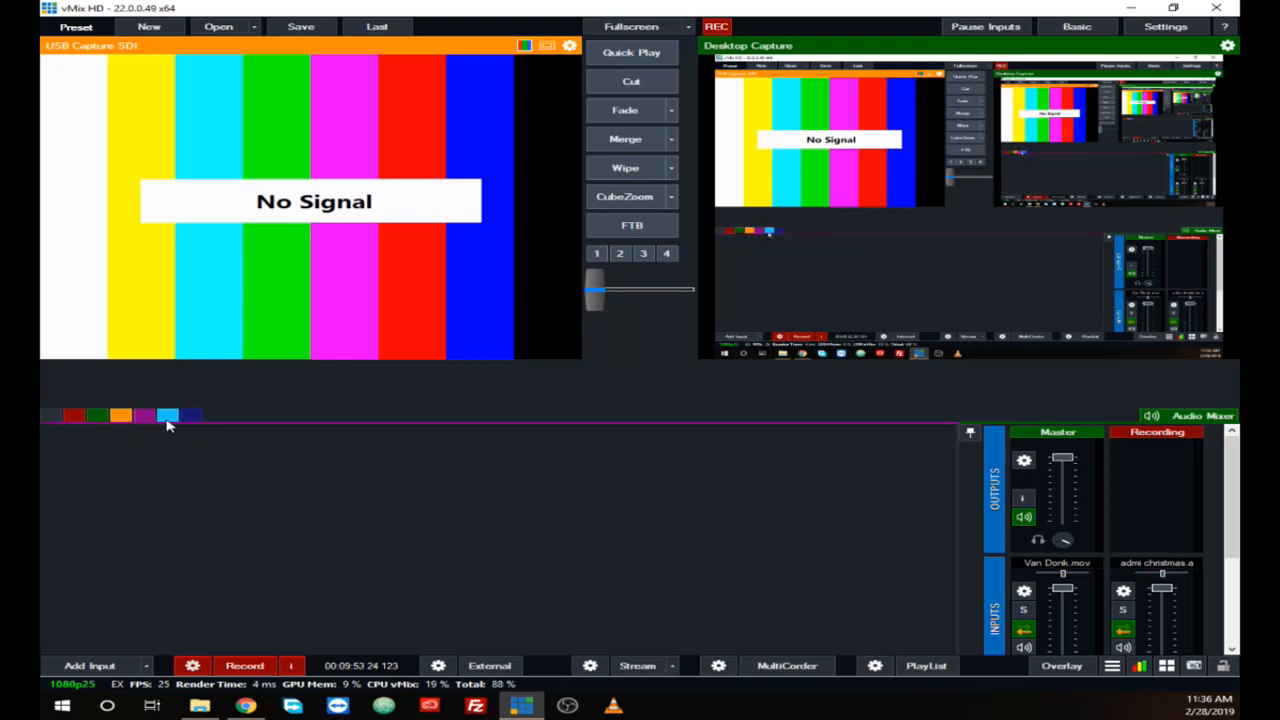
pyautogui.click(168, 417)
pyautogui.click(192, 418)
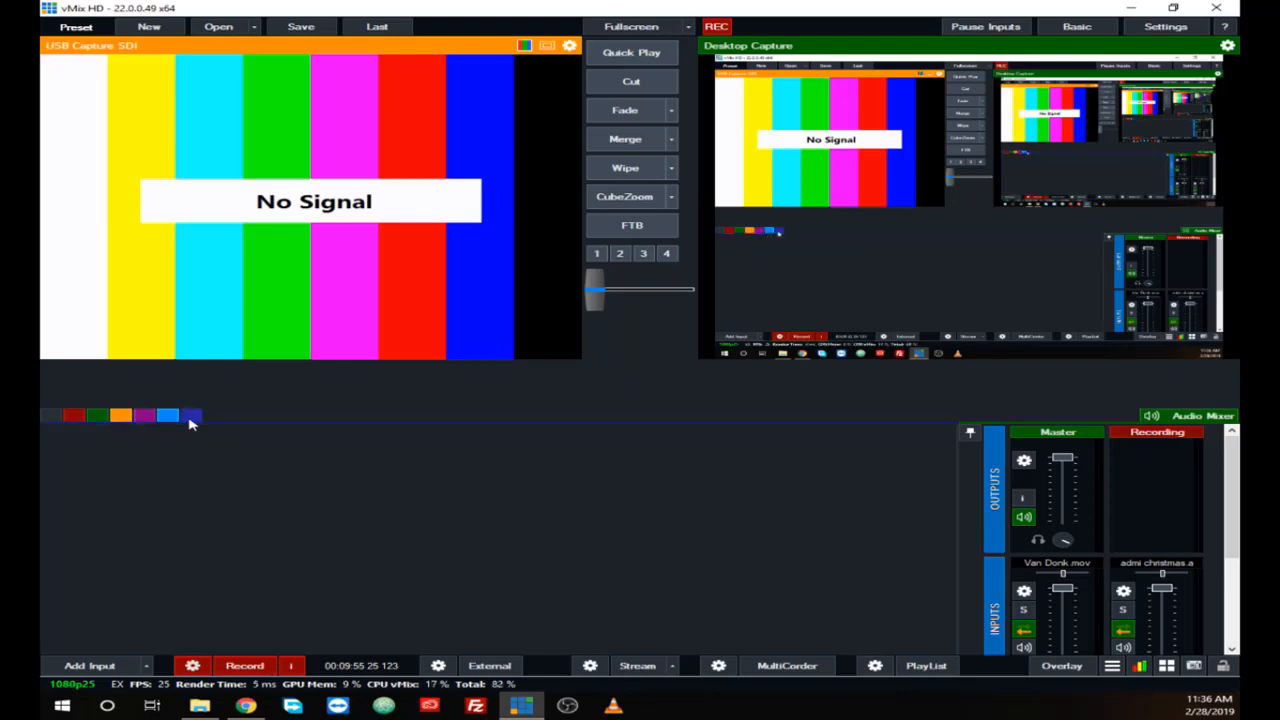
pyautogui.click(50, 418)
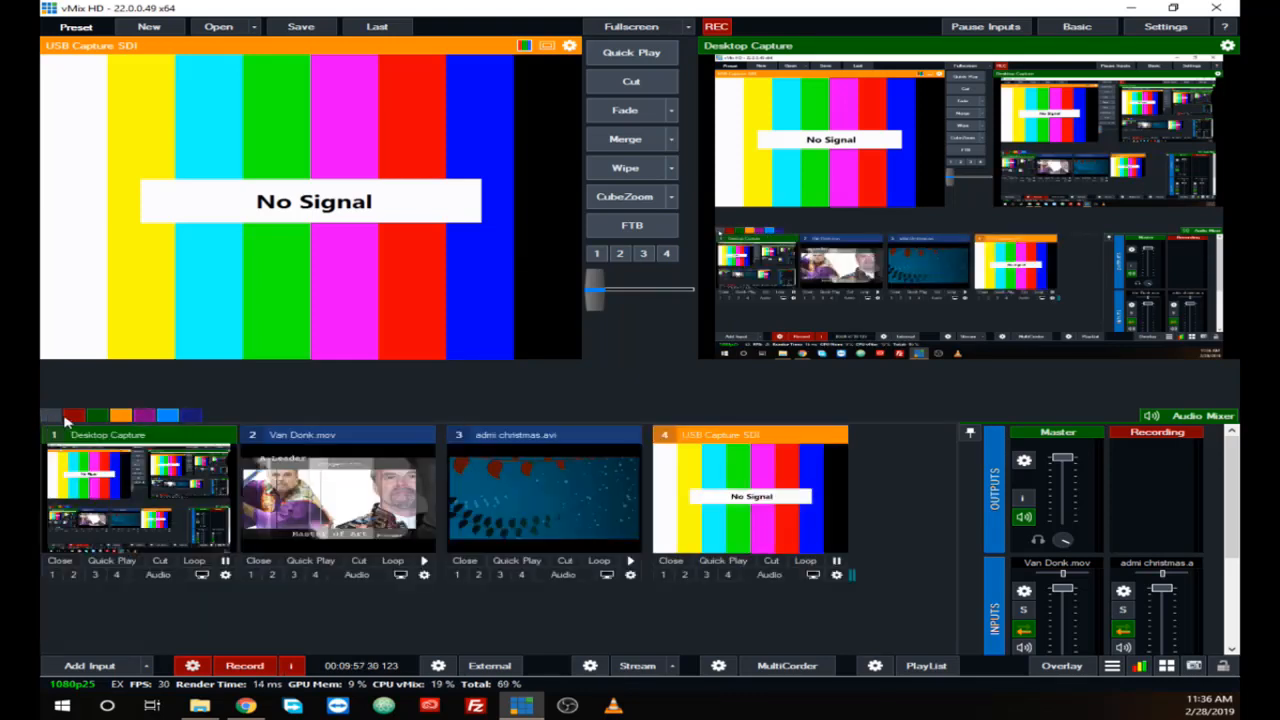
# Step: Start adding another input and examine the NDI and Local Desktop Capture sources
pyautogui.click(88, 666)
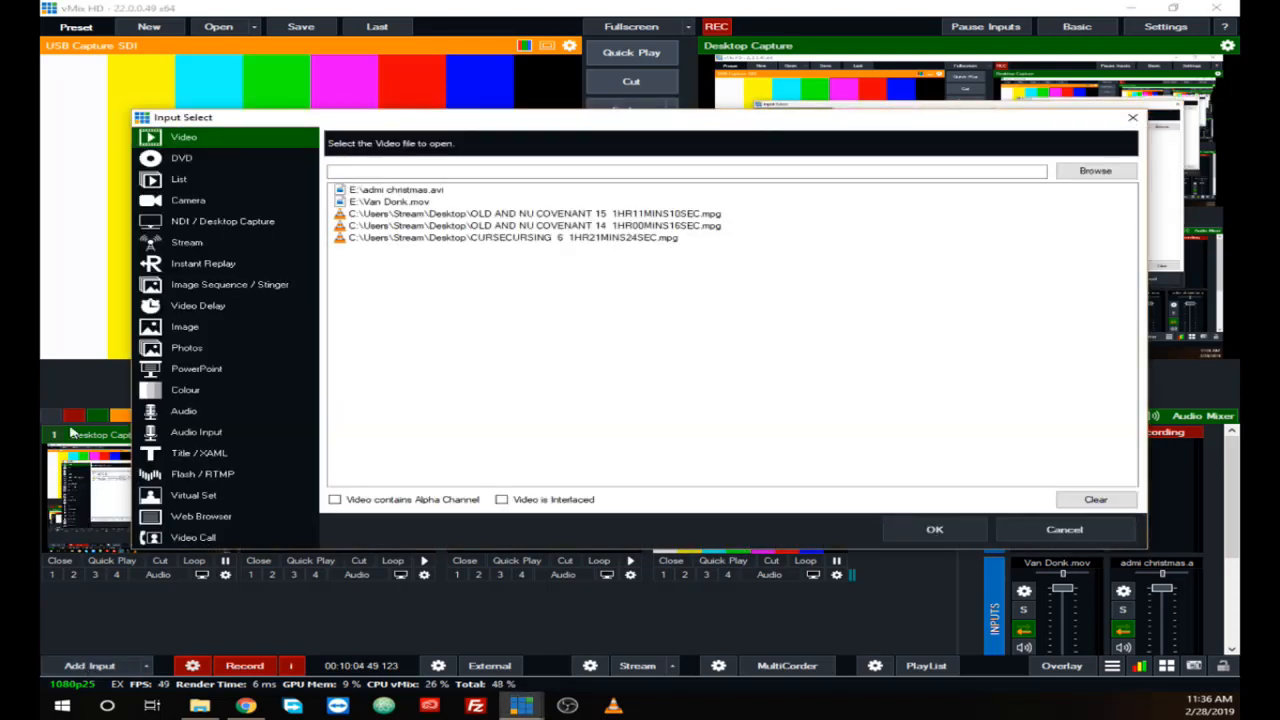
pyautogui.click(190, 222)
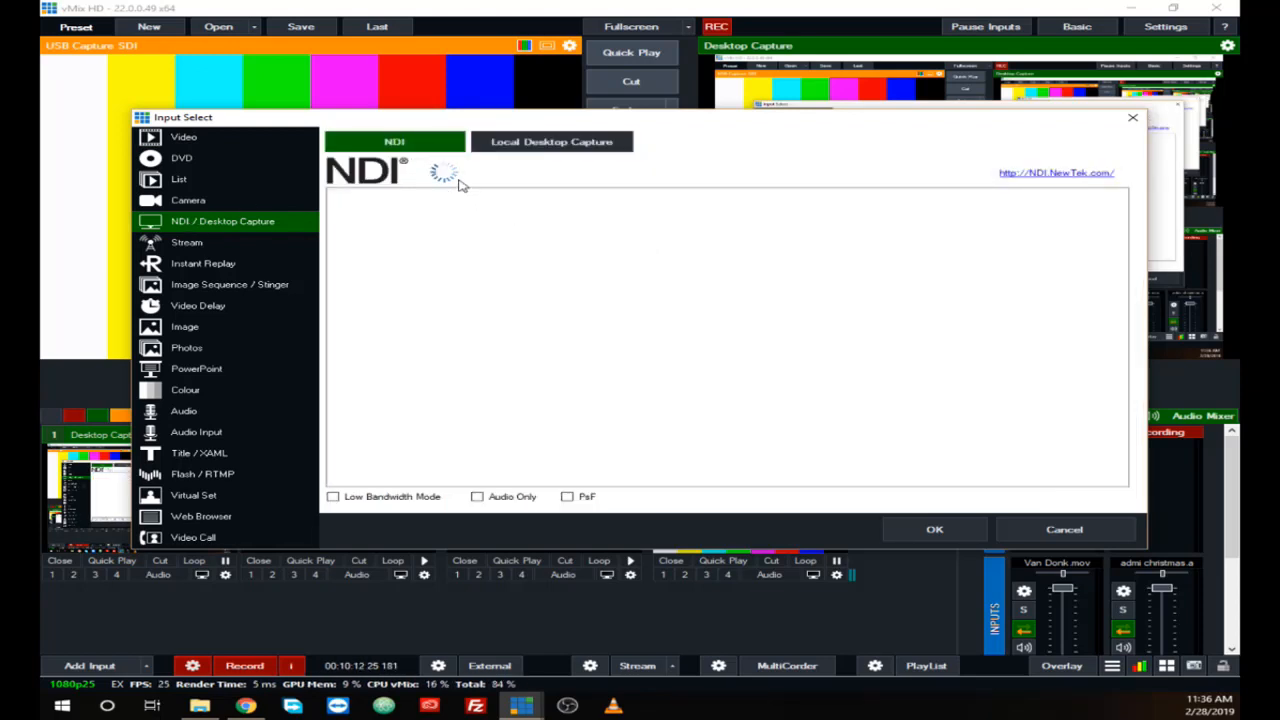
pyautogui.click(520, 145)
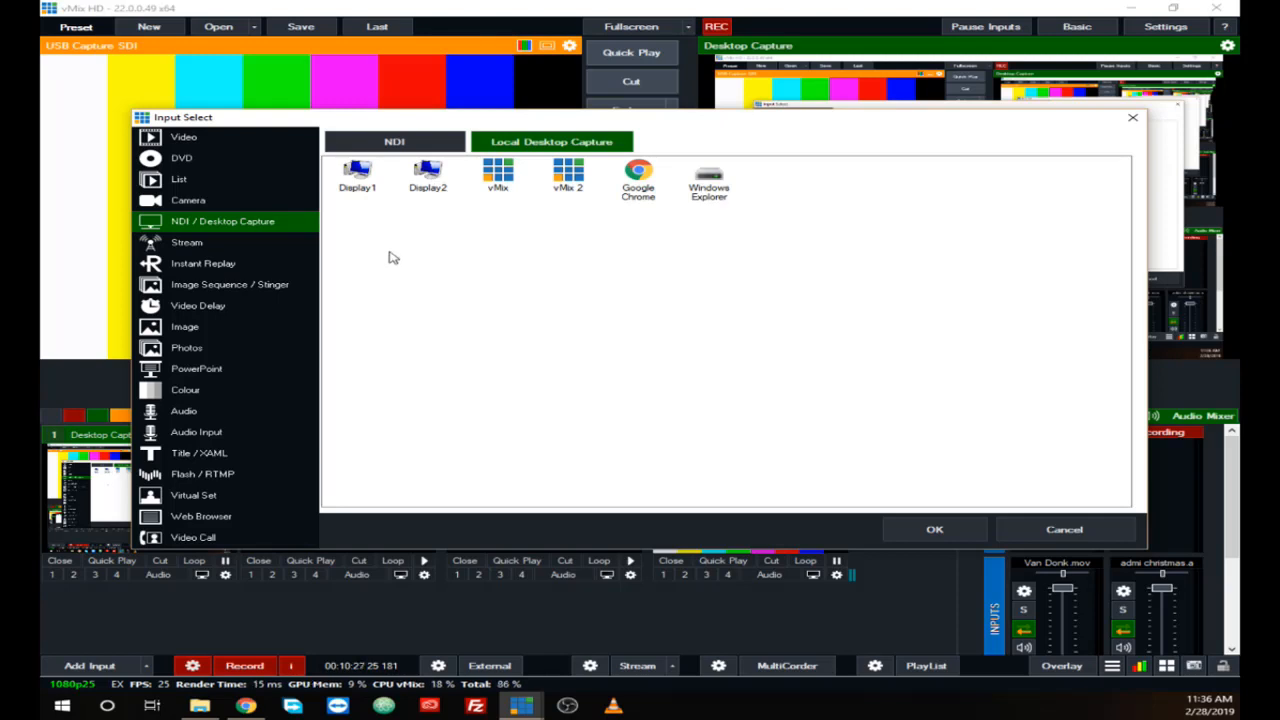
pyautogui.click(188, 245)
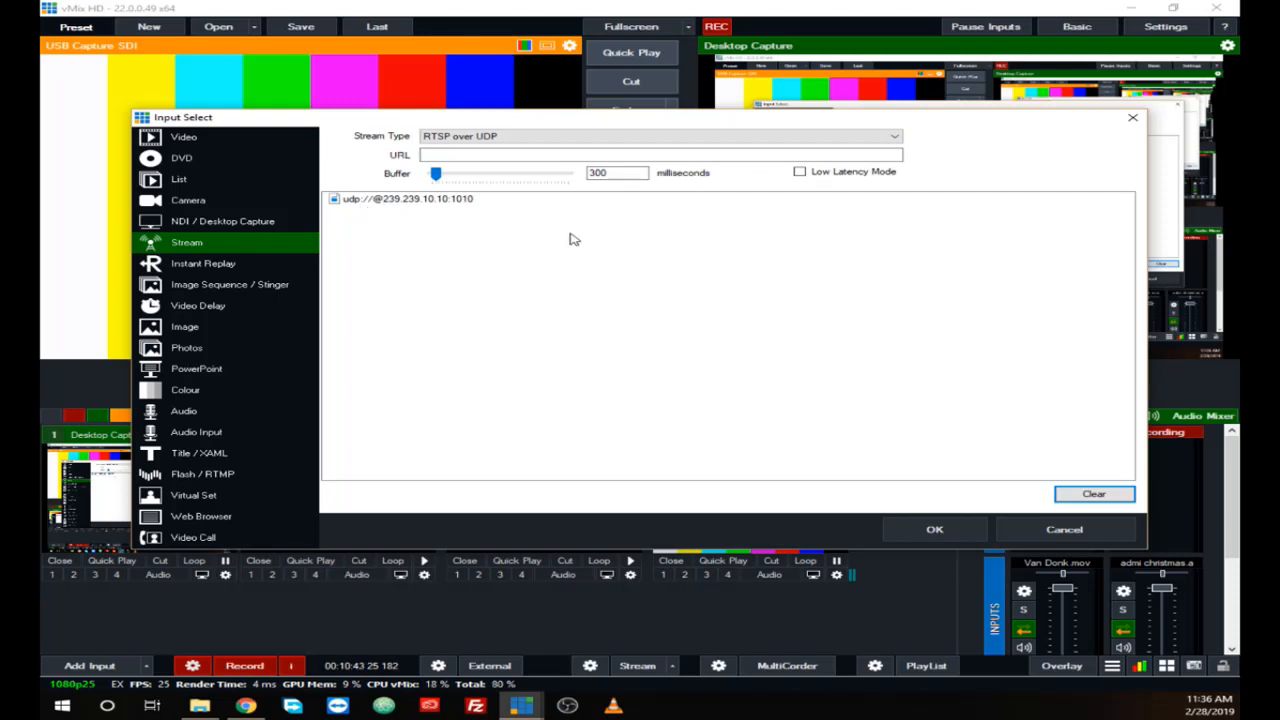
pyautogui.click(896, 138)
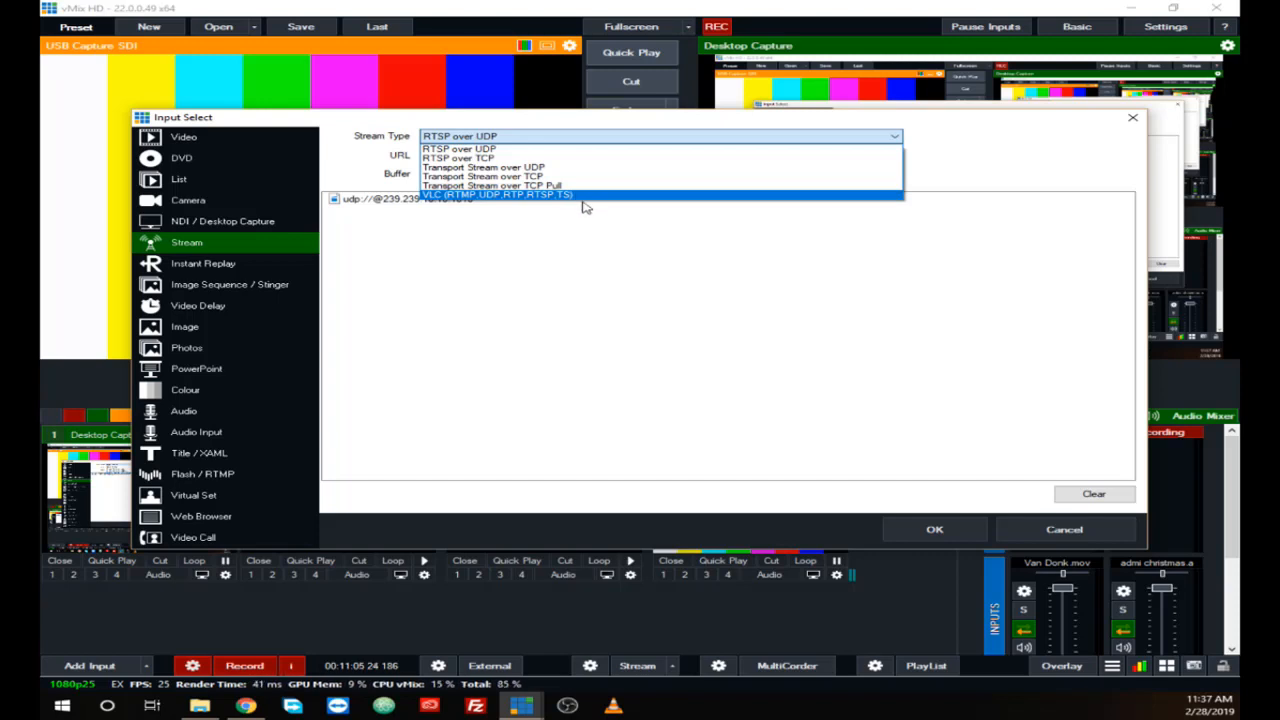
pyautogui.click(538, 168)
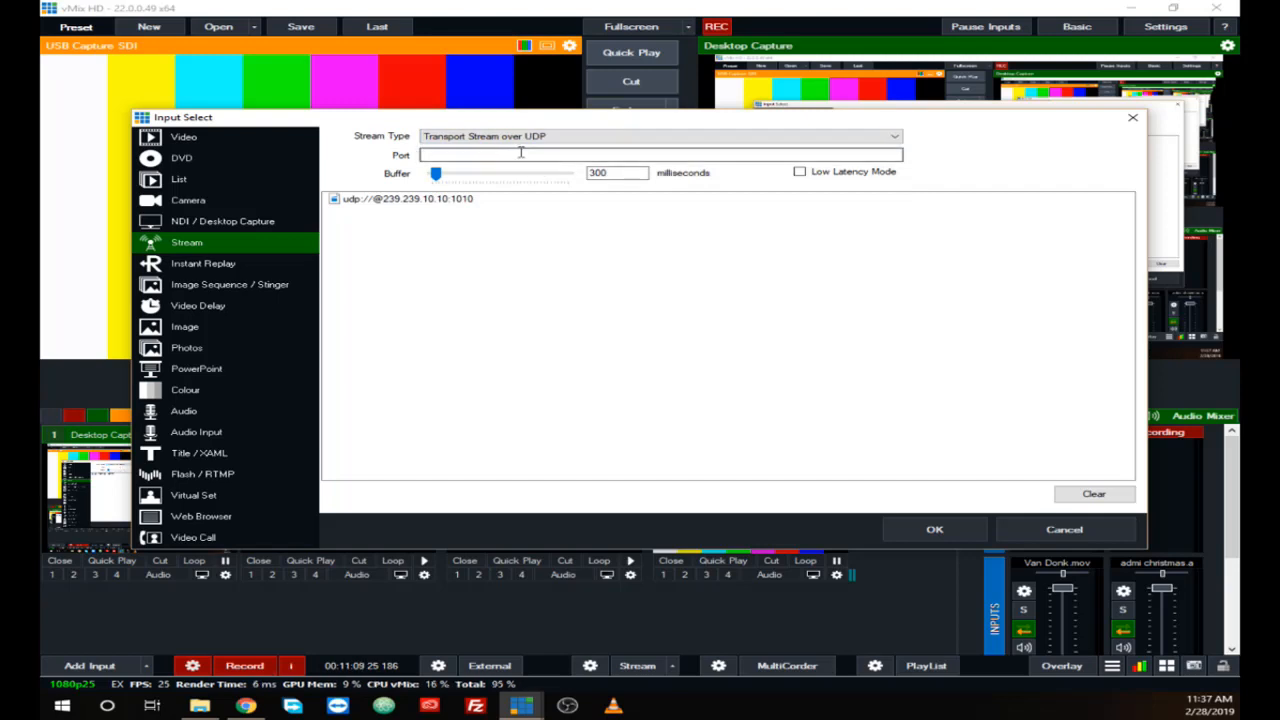
pyautogui.click(533, 140)
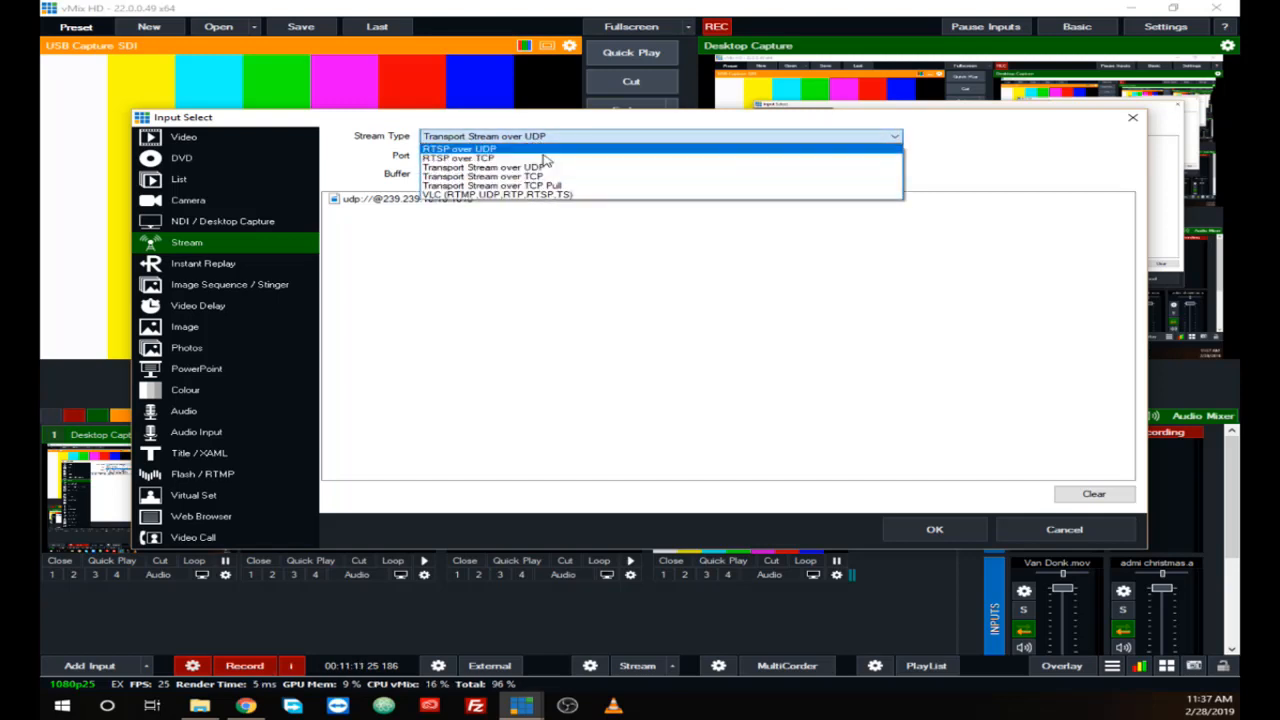
pyautogui.click(563, 196)
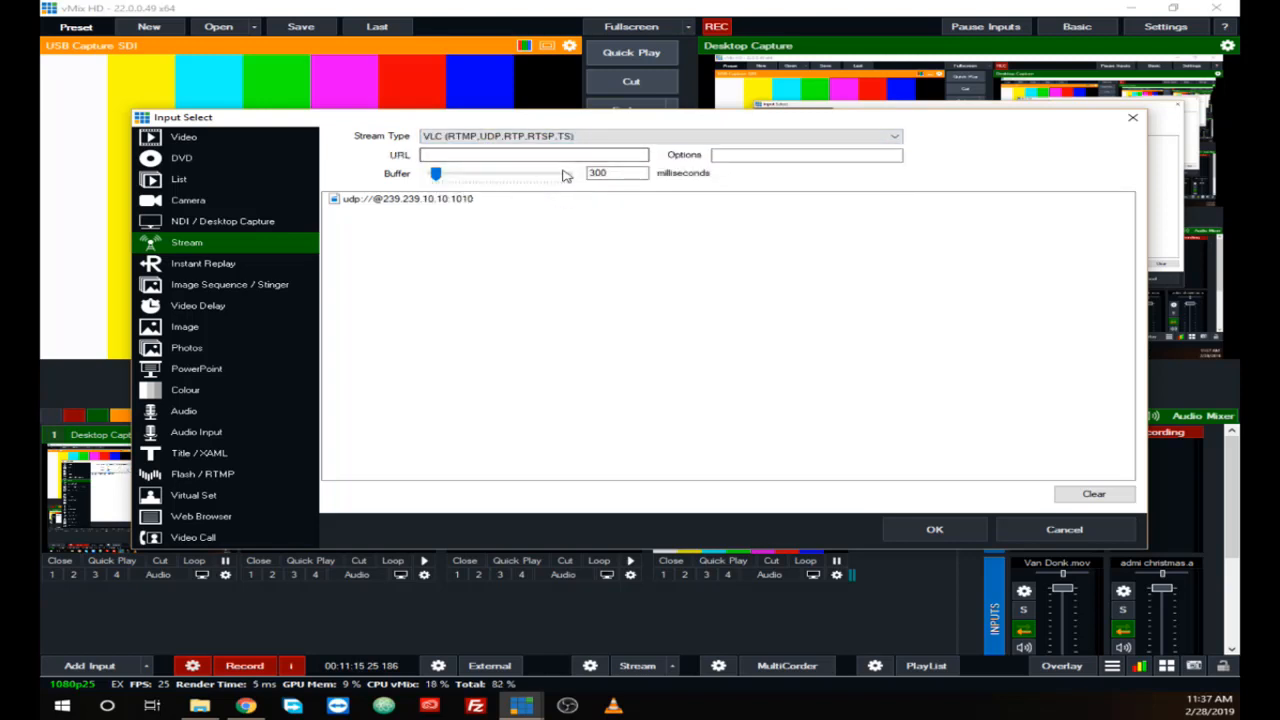
pyautogui.click(425, 200)
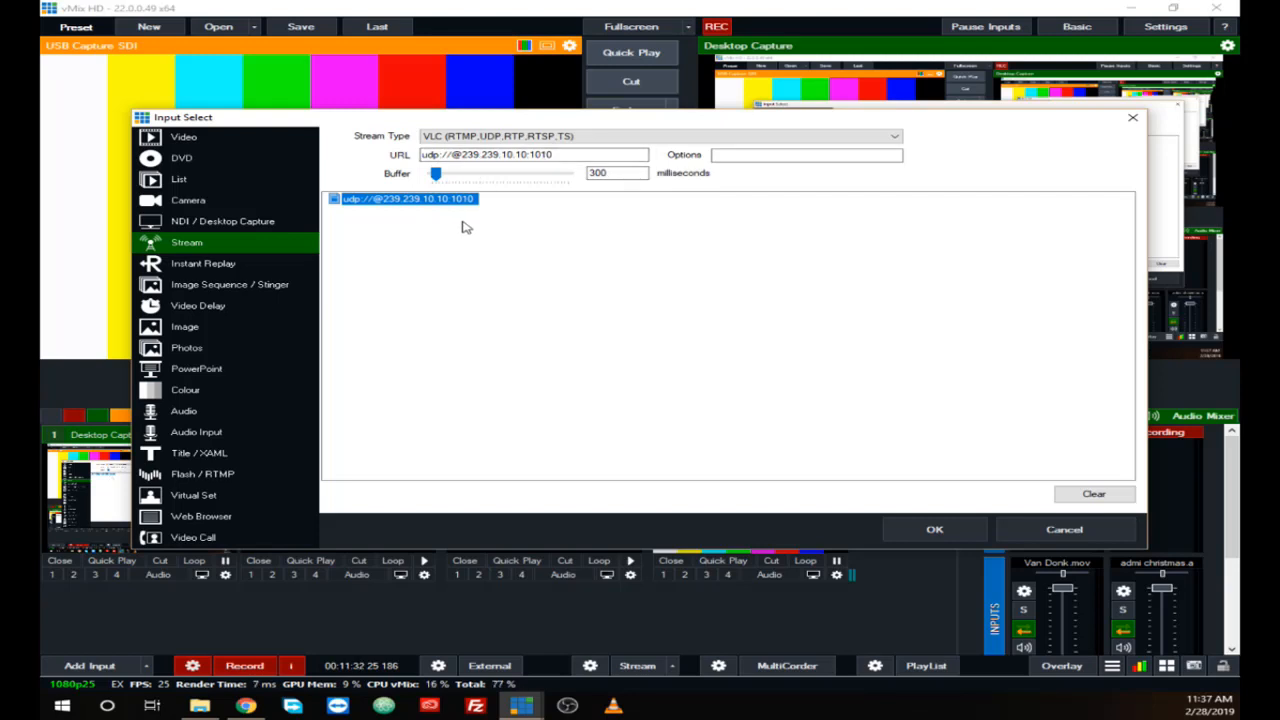
# Step: Examine the settings of the Instant Replay, Image Sequence / Stinger and Video Delay source types
pyautogui.click(197, 266)
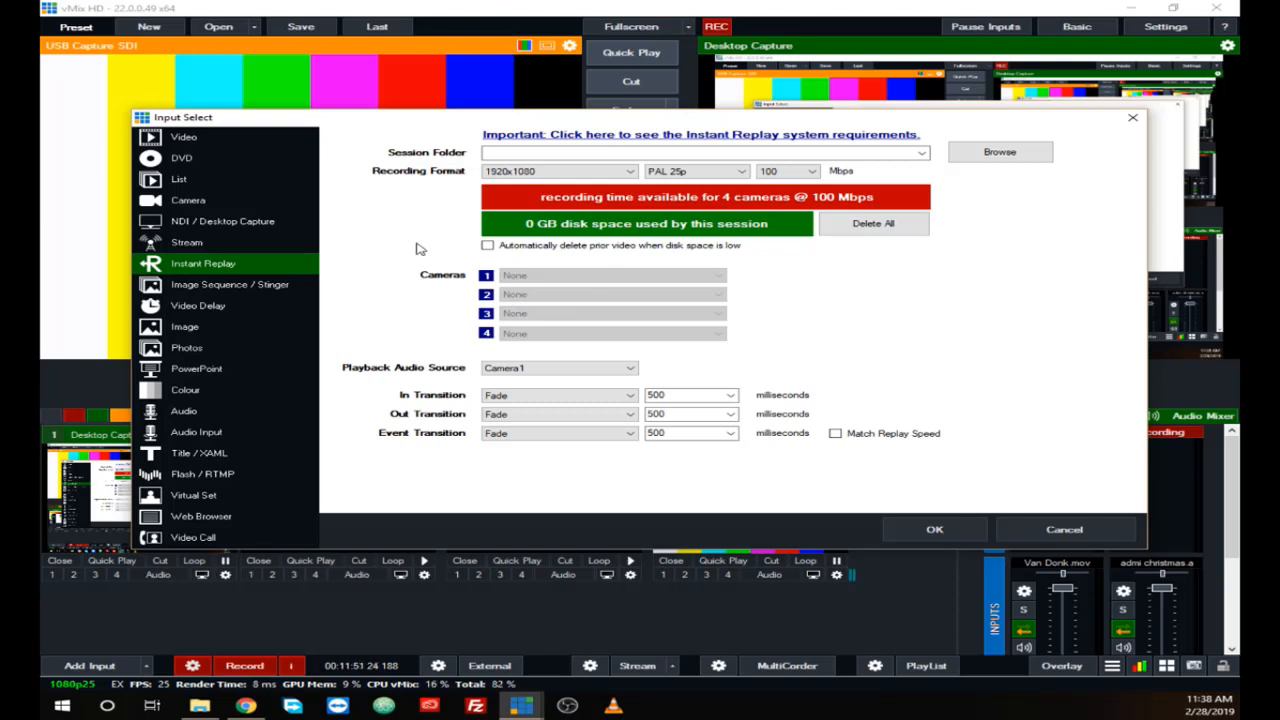
pyautogui.click(232, 288)
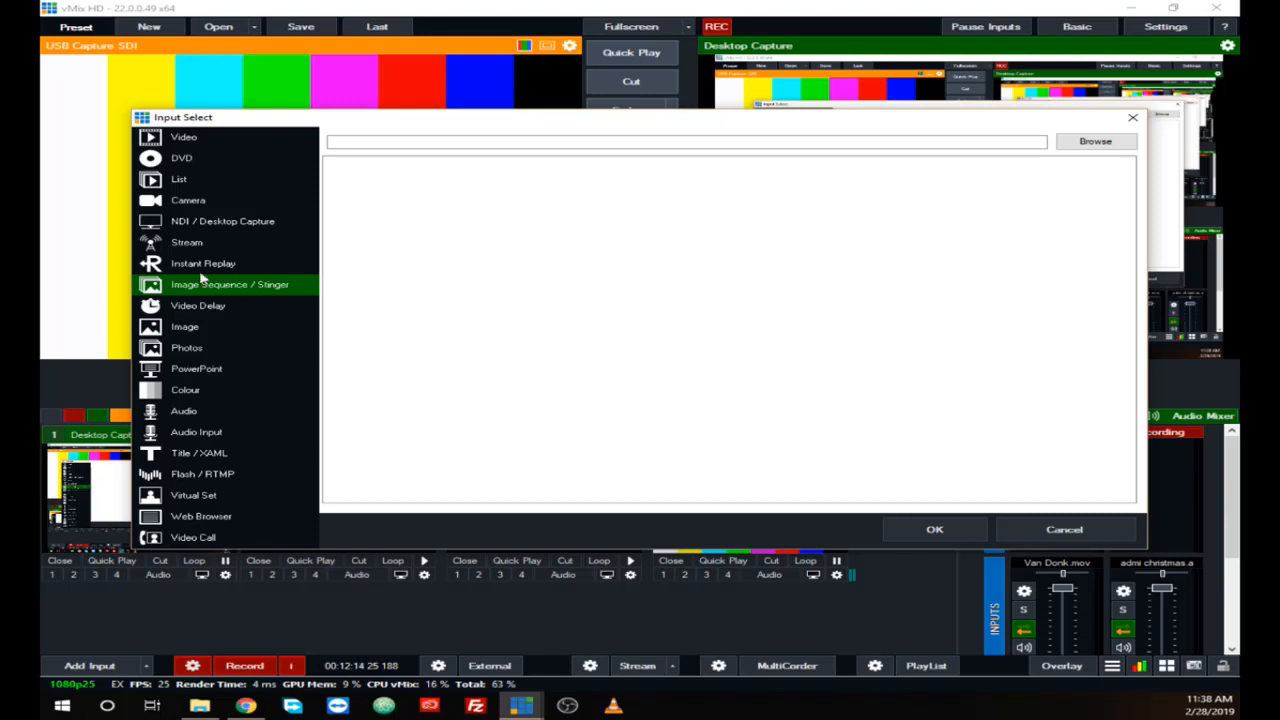
pyautogui.hotkey('alt', 'Tab')
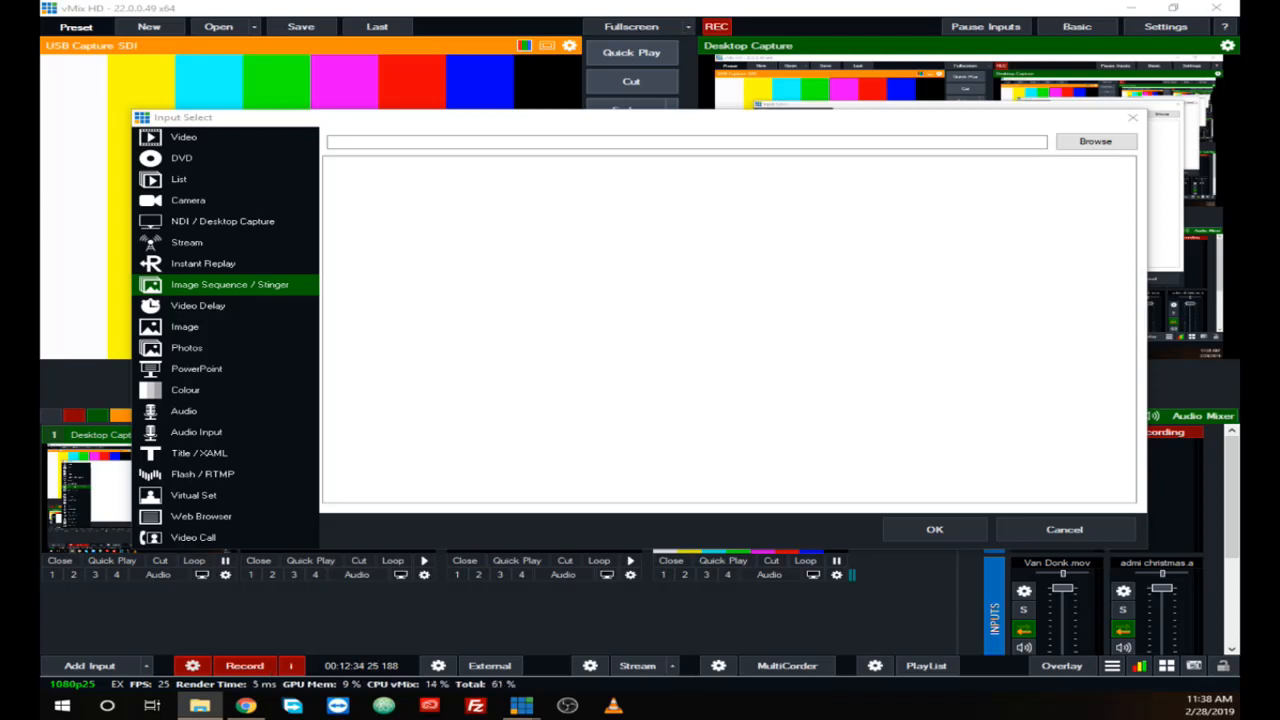
pyautogui.click(218, 306)
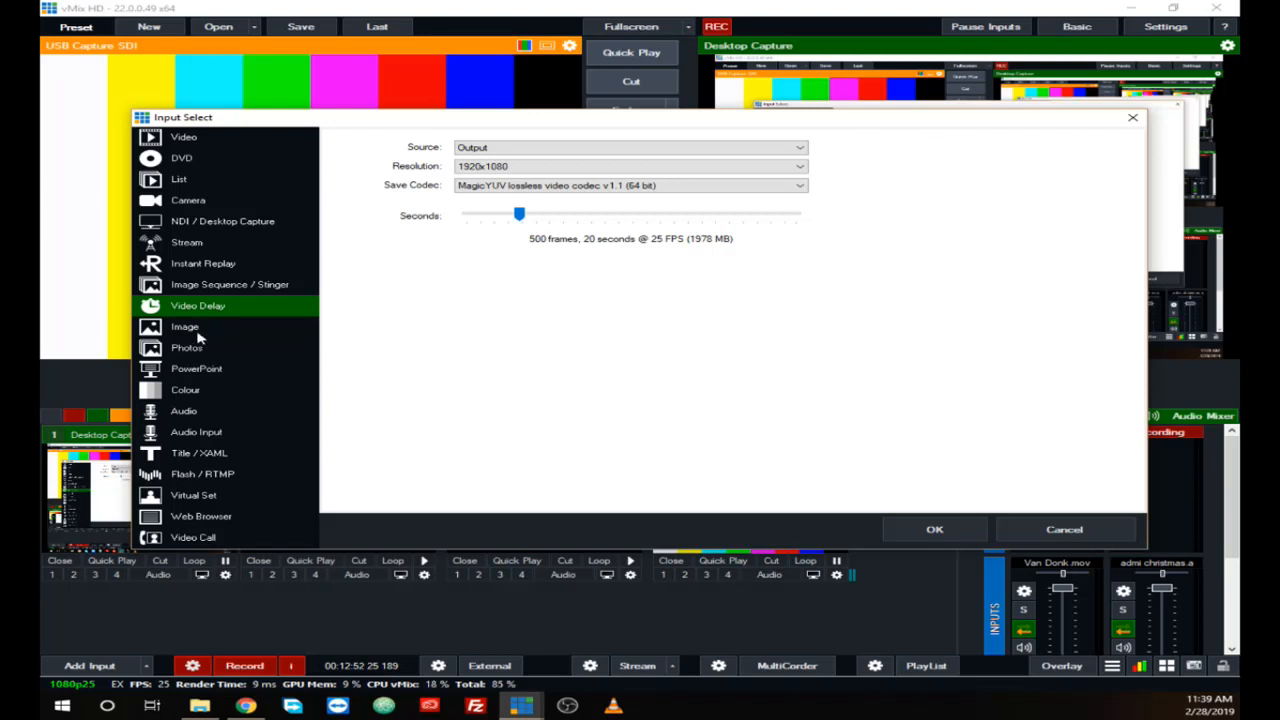
# Step: Choose the Image source type and browse to the logos folder inside Pictures
pyautogui.click(197, 333)
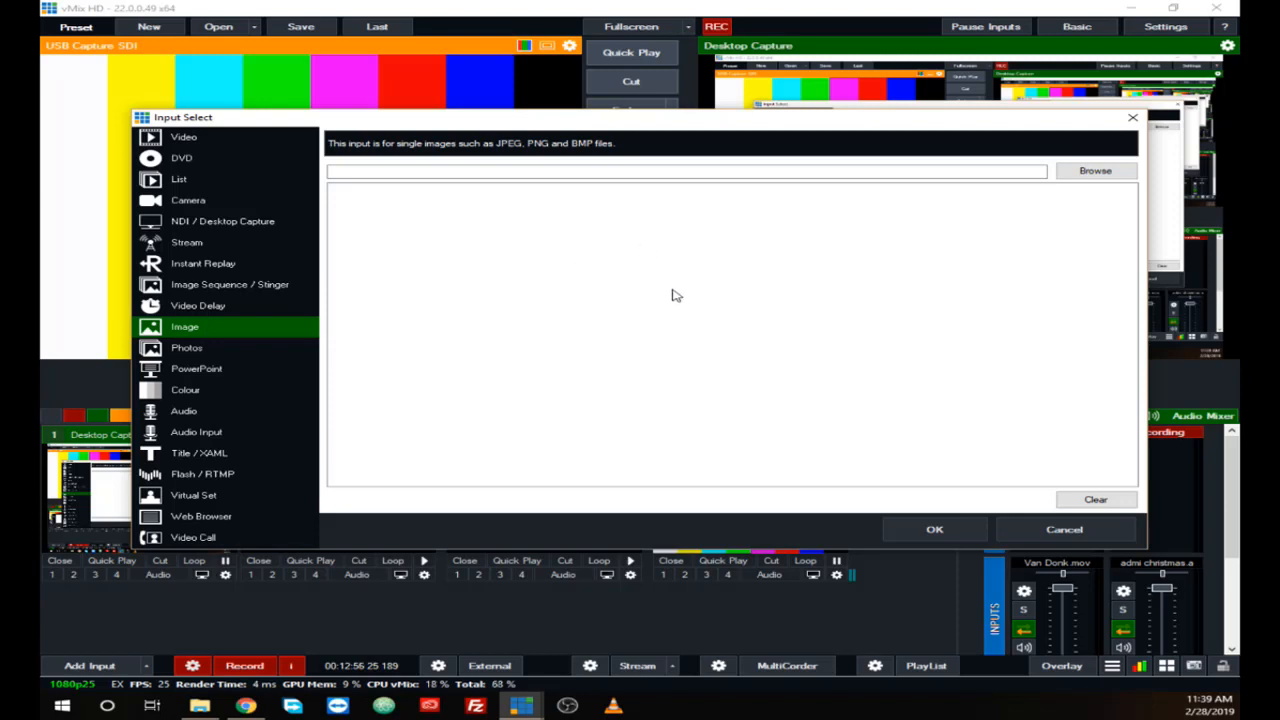
pyautogui.click(1075, 177)
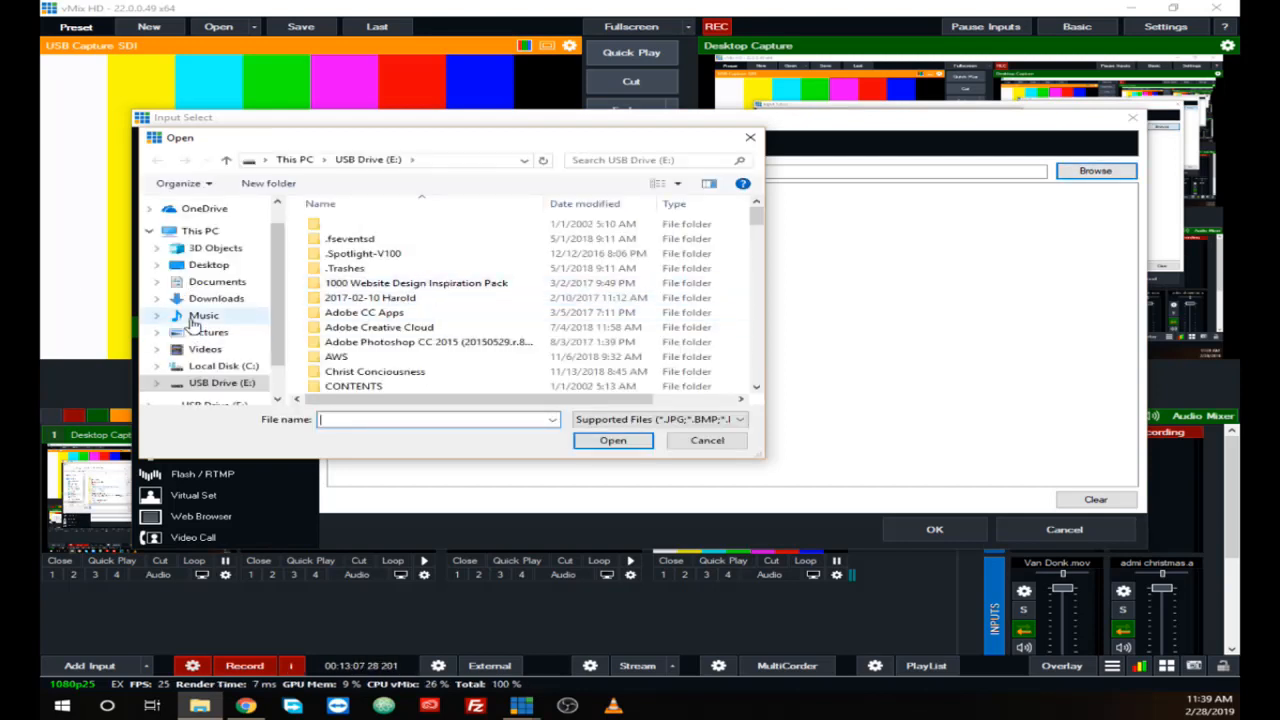
pyautogui.click(210, 333)
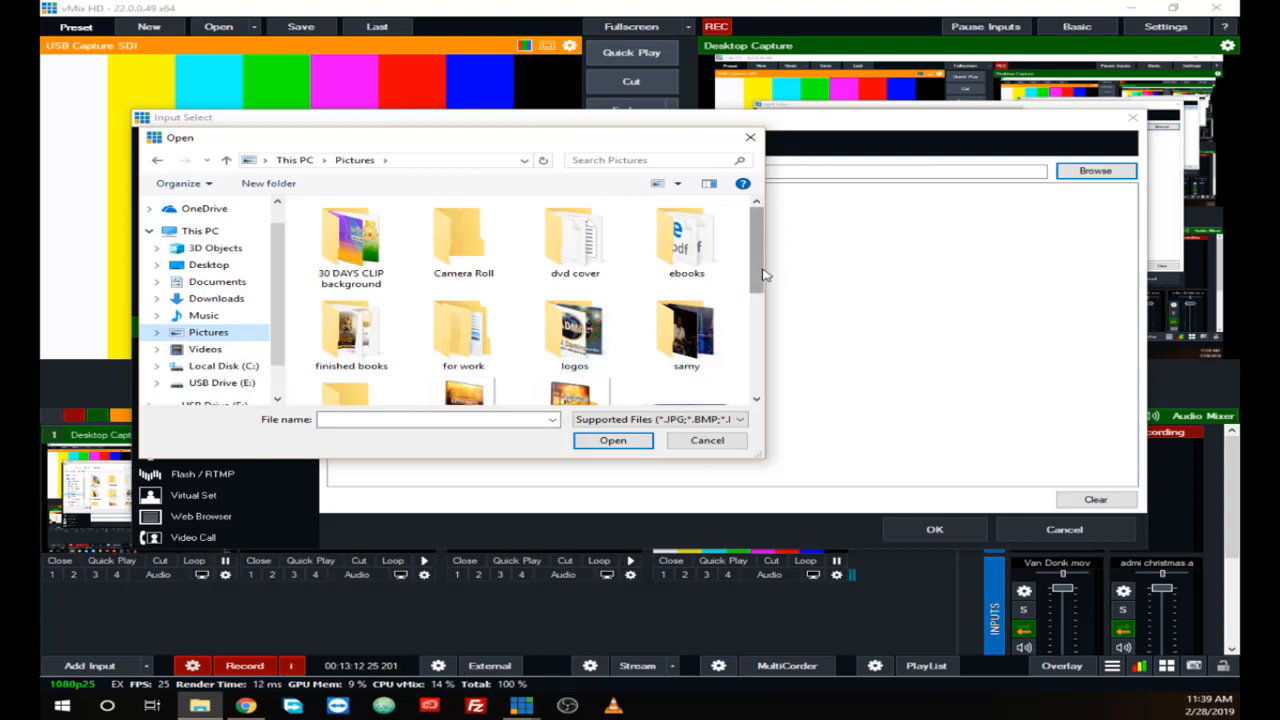
pyautogui.scroll(-1, 565, 268)
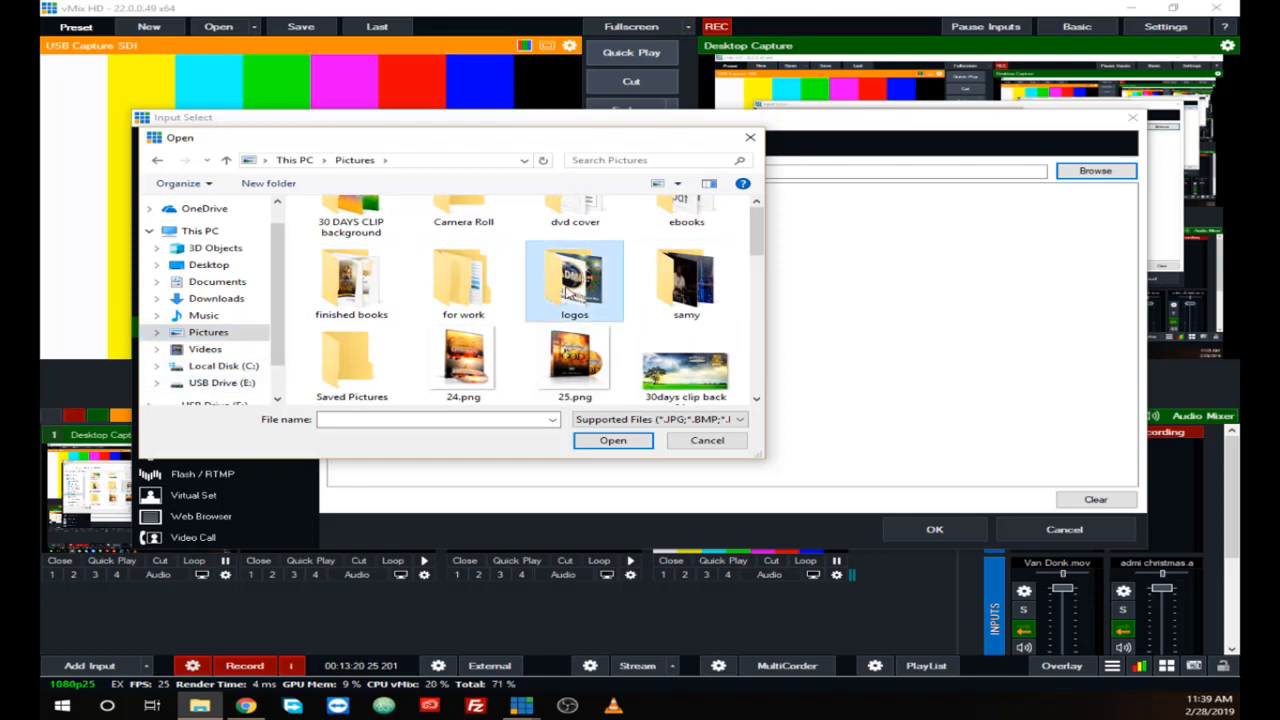
pyautogui.doubleClick(567, 290)
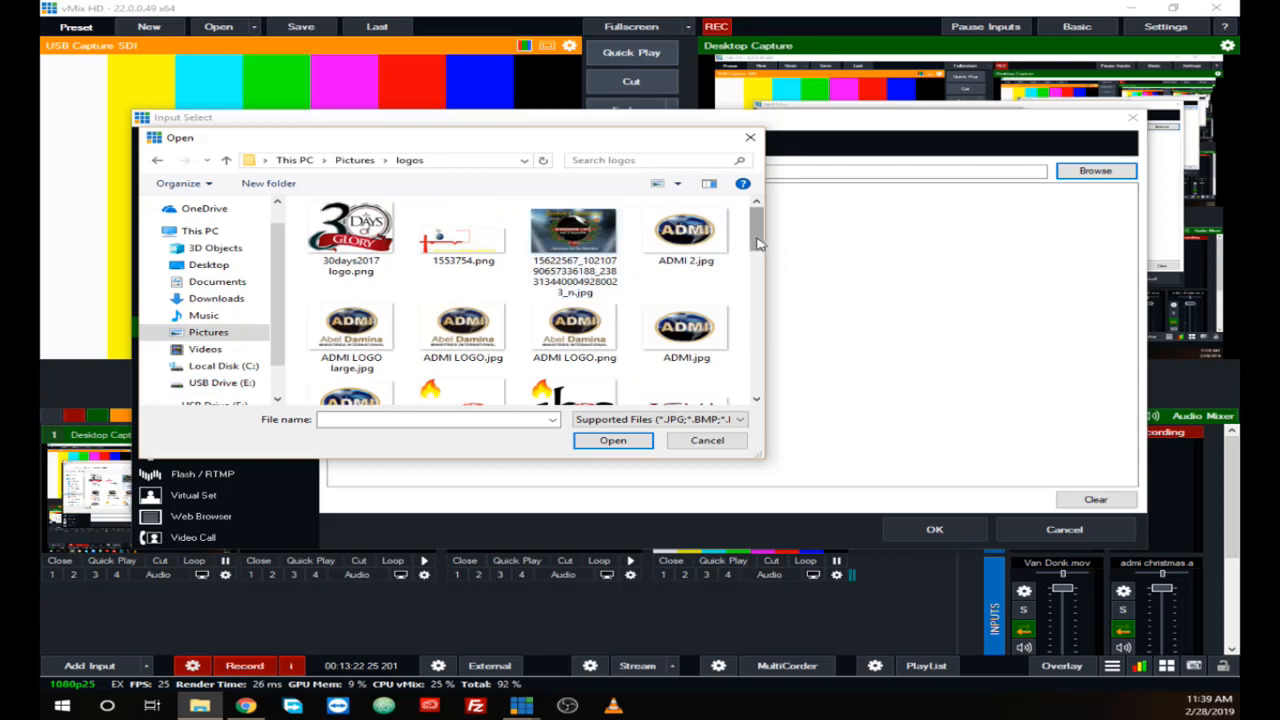
# Step: Find ADMI-png.png among the logo files and add it as an image input
pyautogui.moveTo(757, 243); pyautogui.dragTo(768, 292)
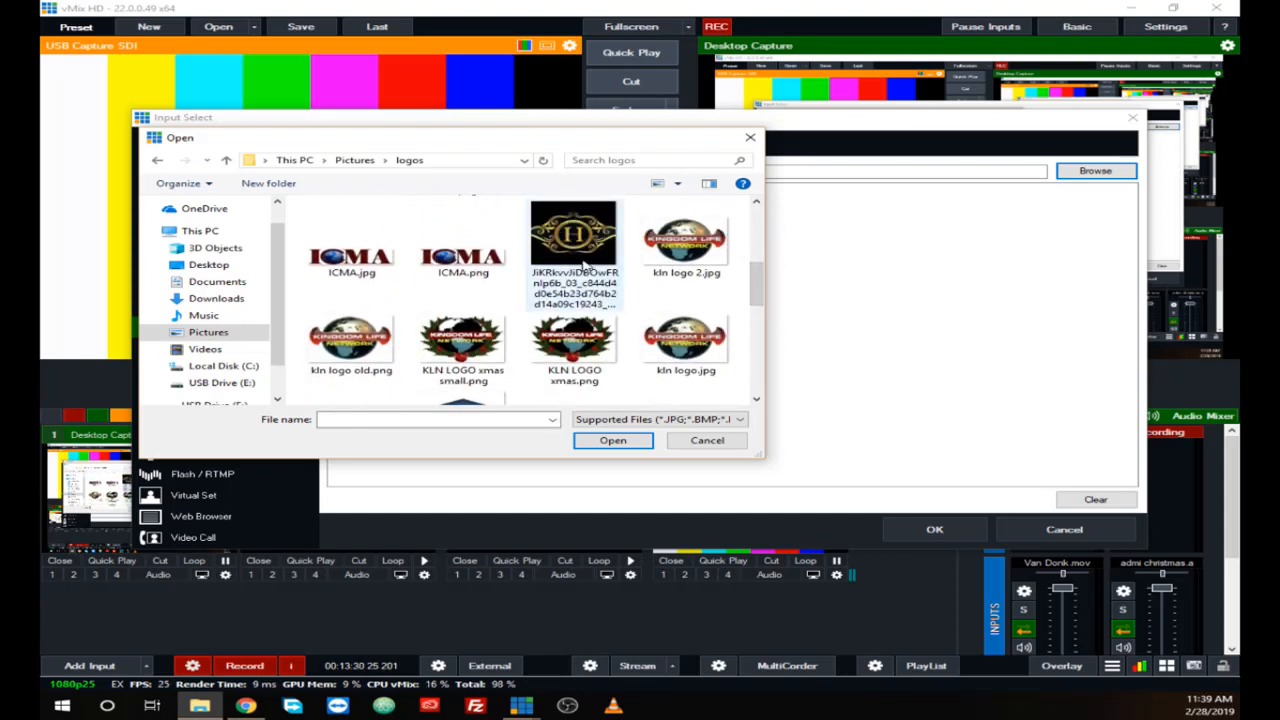
pyautogui.click(583, 273)
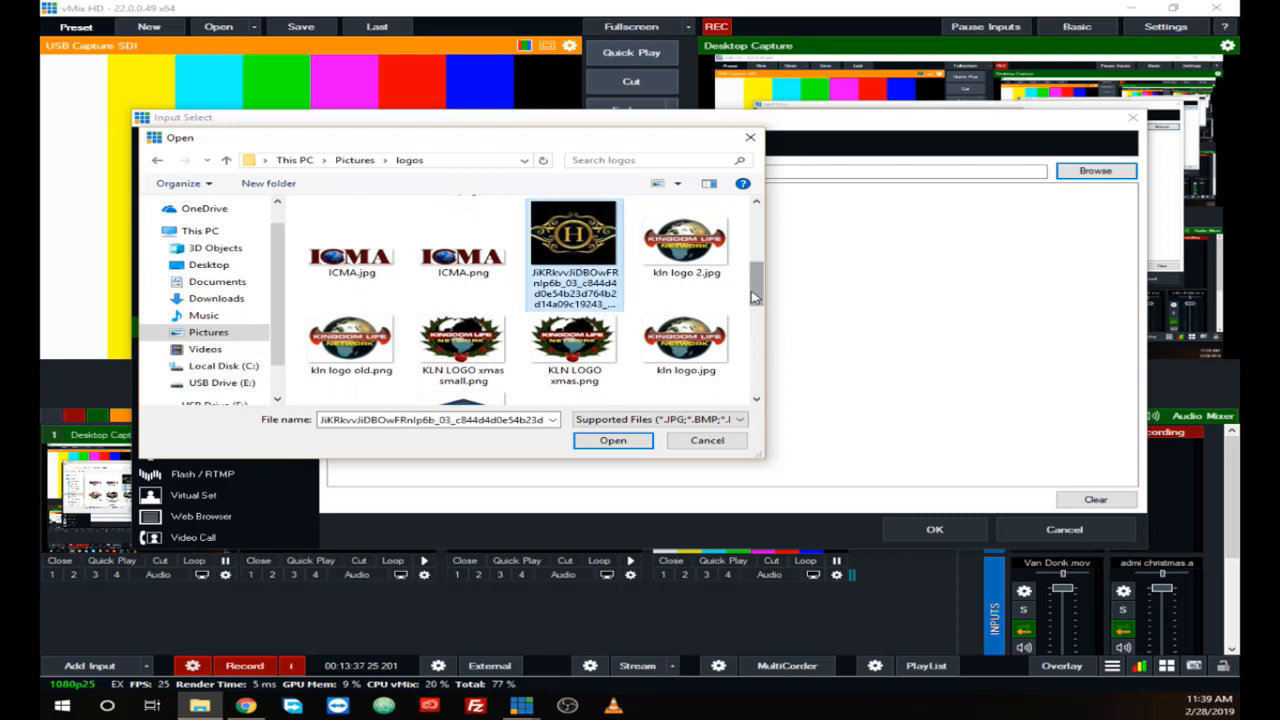
pyautogui.scroll(-1, 760, 312)
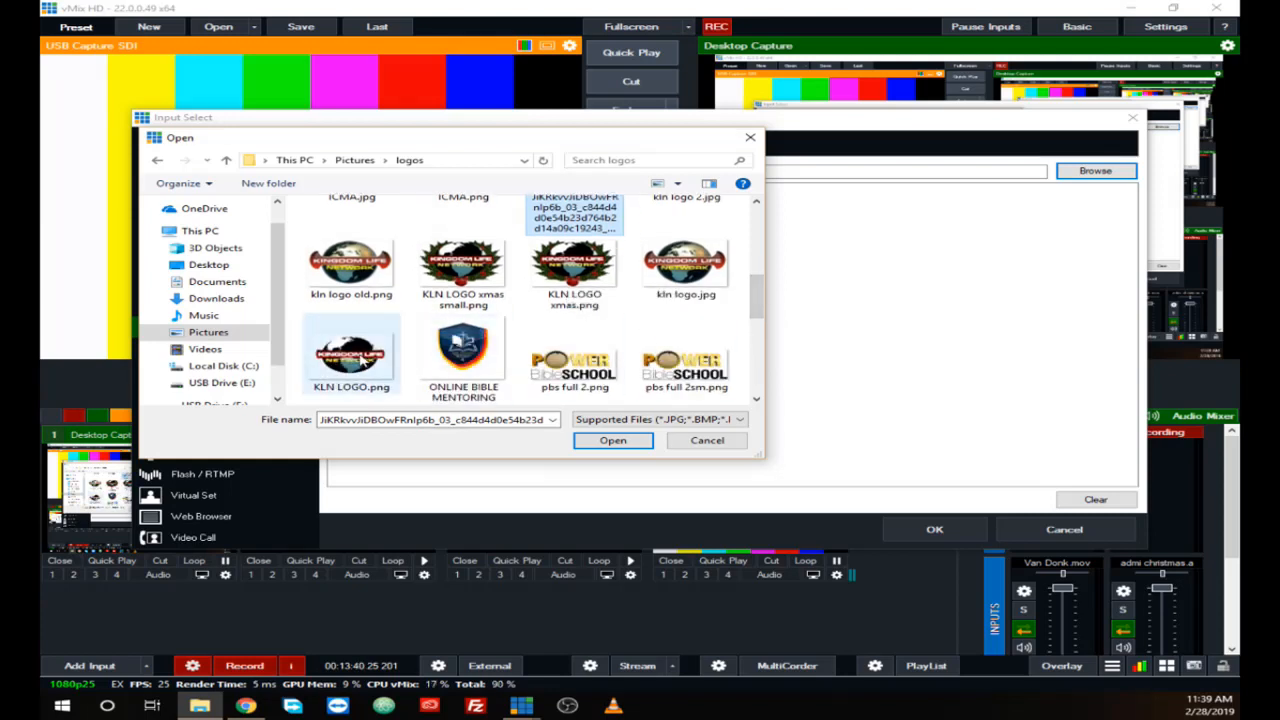
pyautogui.click(360, 358)
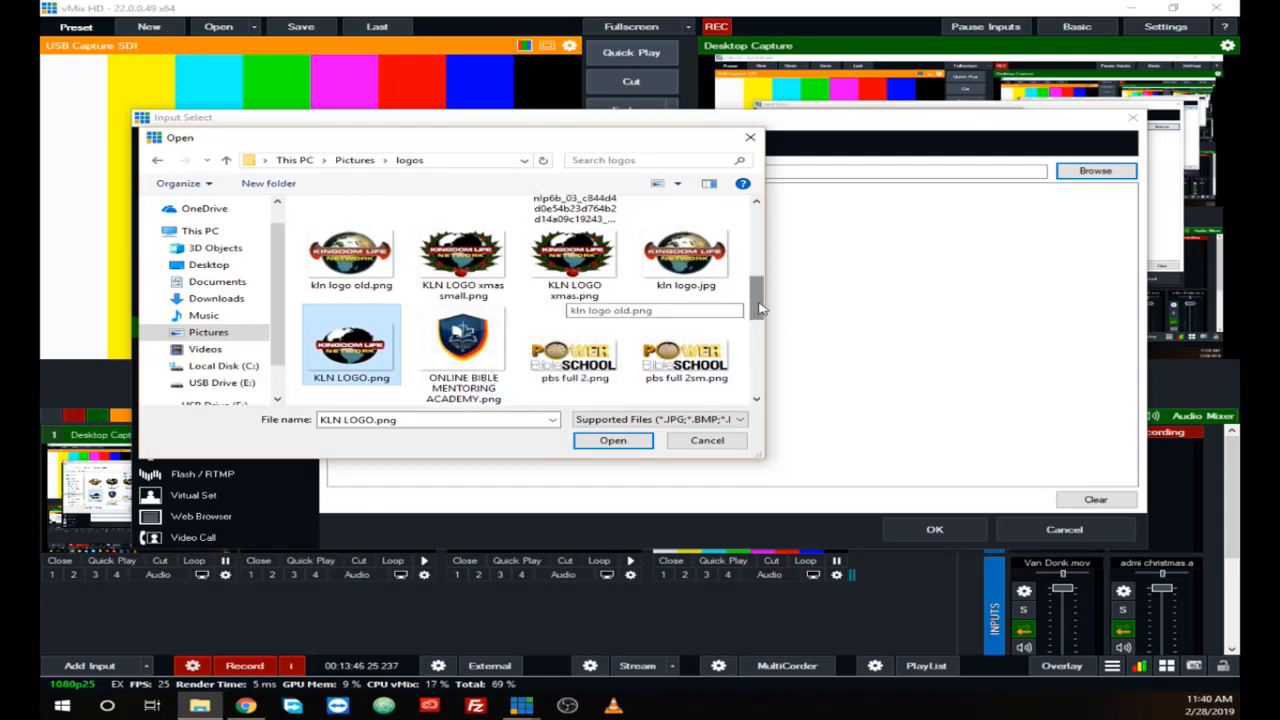
pyautogui.moveTo(757, 309); pyautogui.dragTo(757, 250)
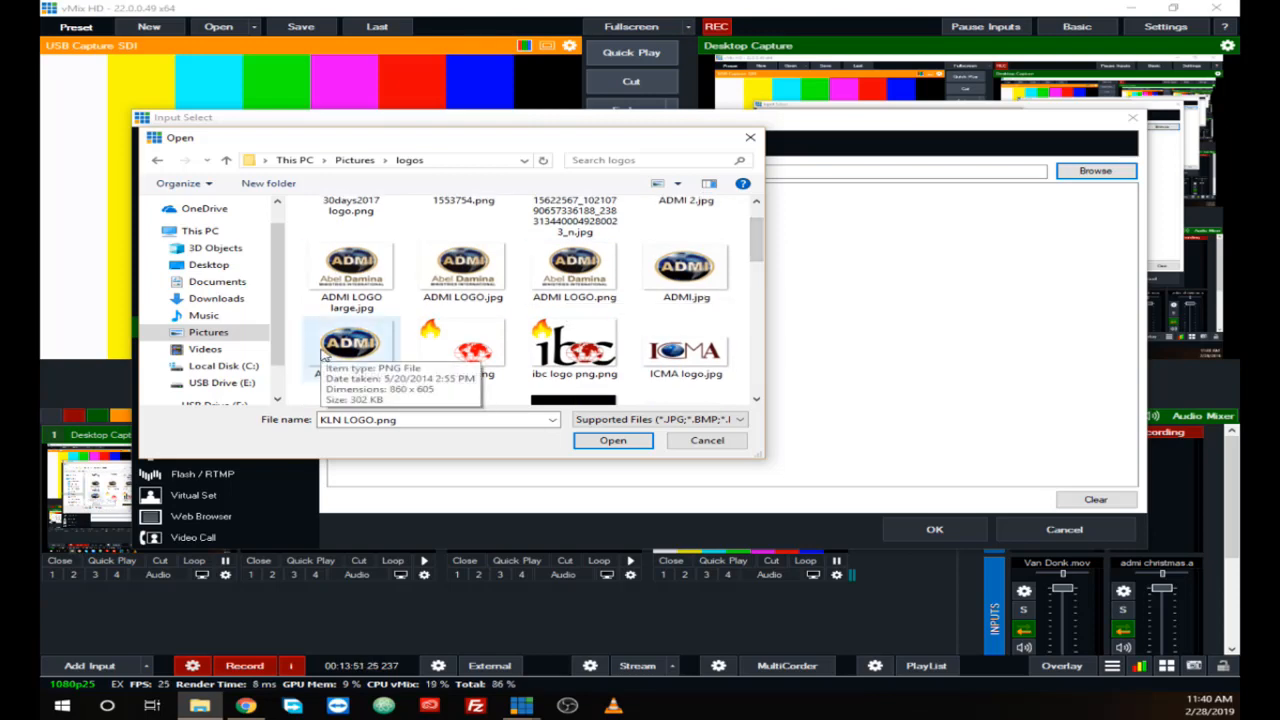
pyautogui.click(322, 355)
pyautogui.click(613, 440)
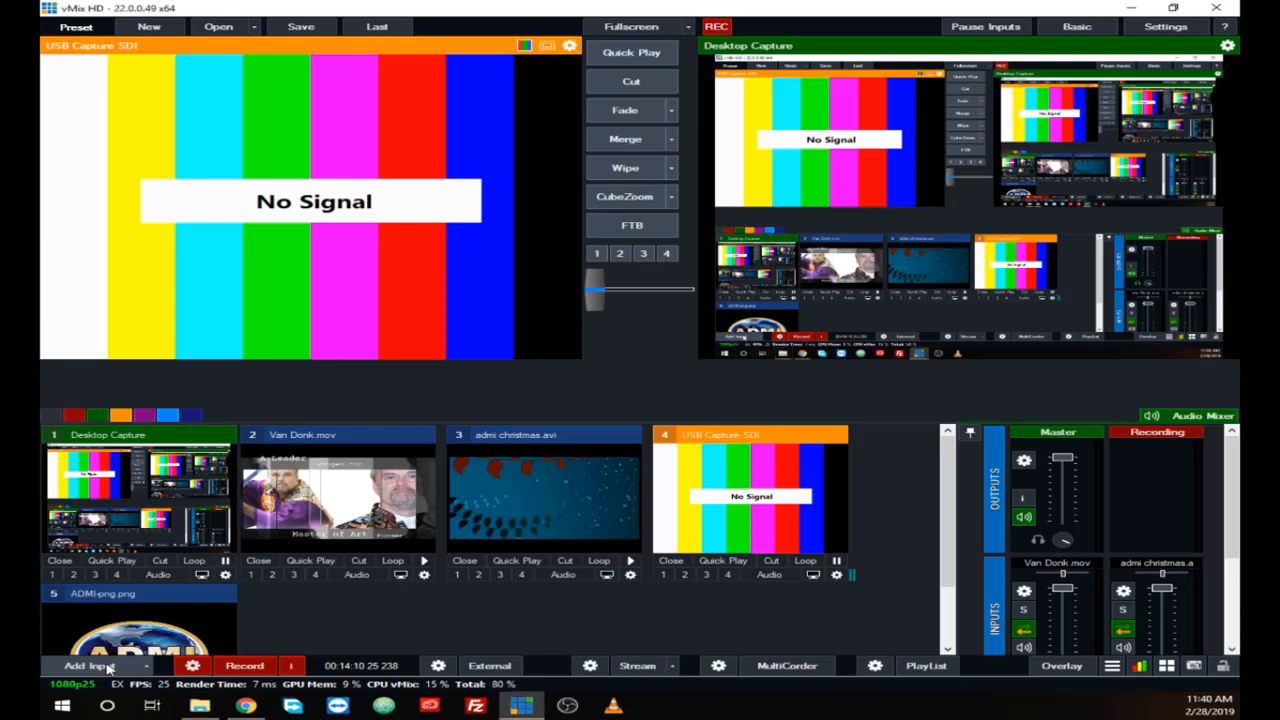
# Step: Add KLN LOGO.png from the logos folder as another image input
pyautogui.click(90, 666)
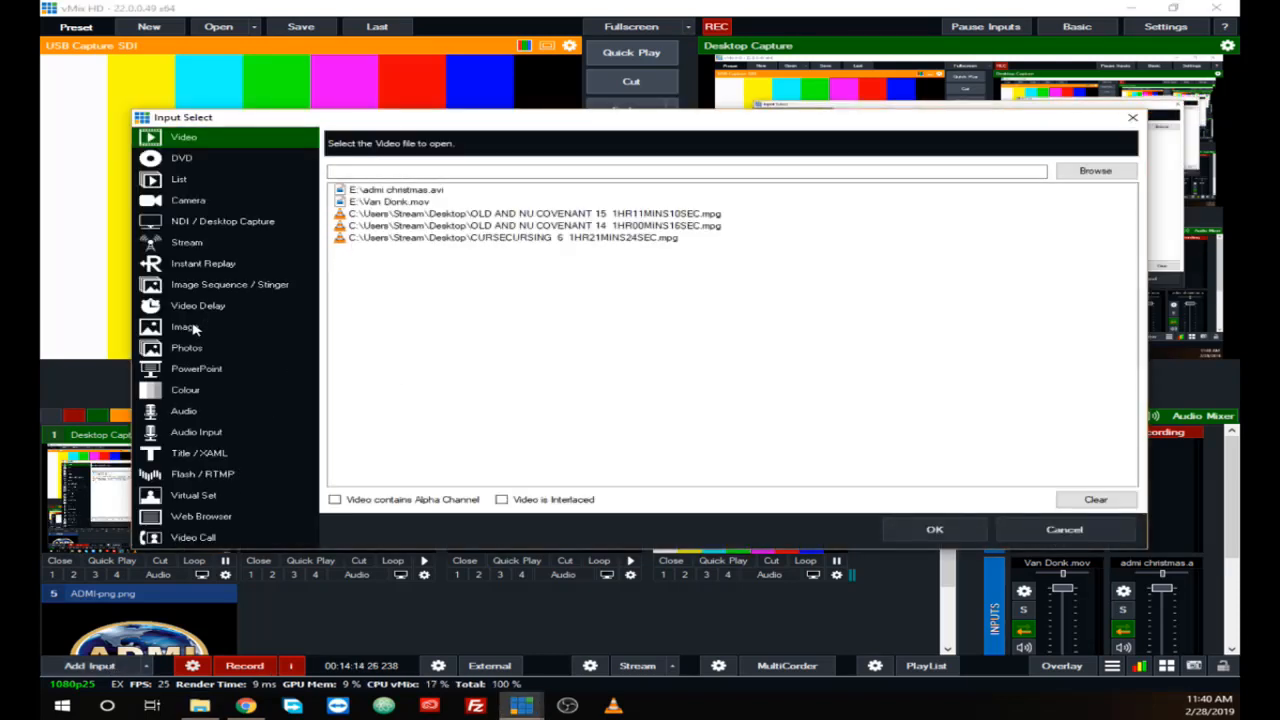
pyautogui.click(186, 327)
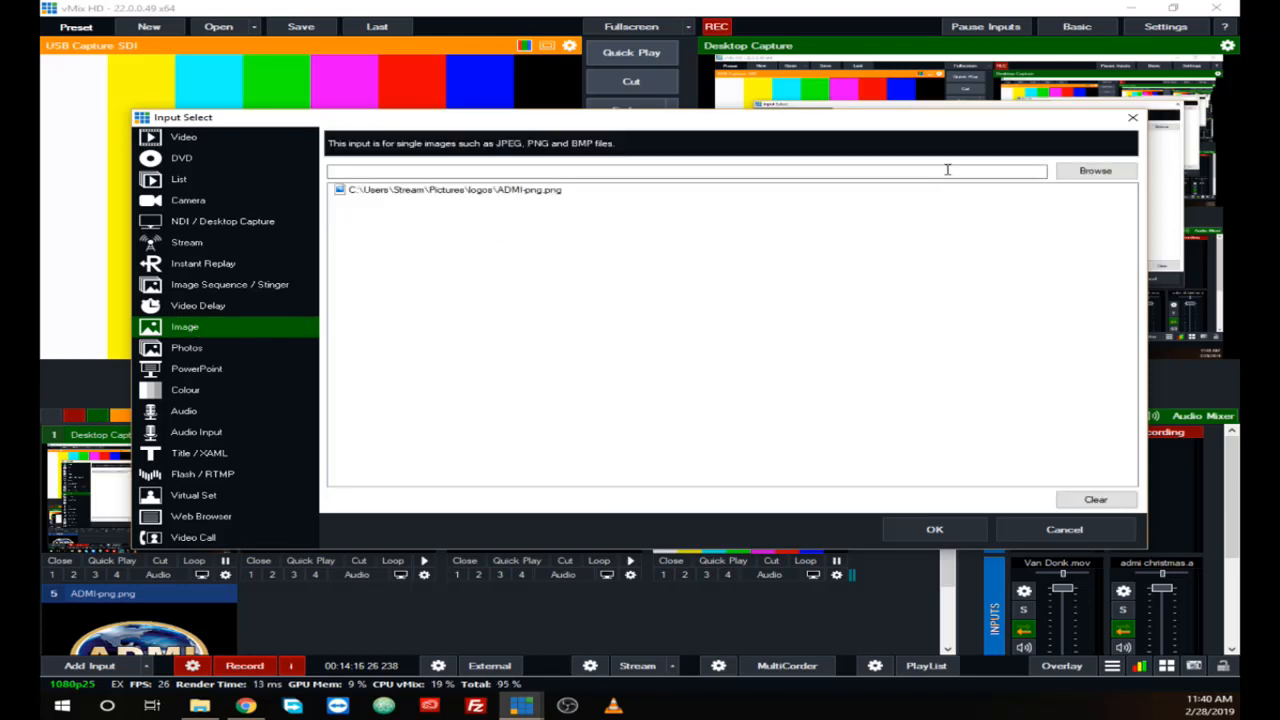
pyautogui.click(1095, 171)
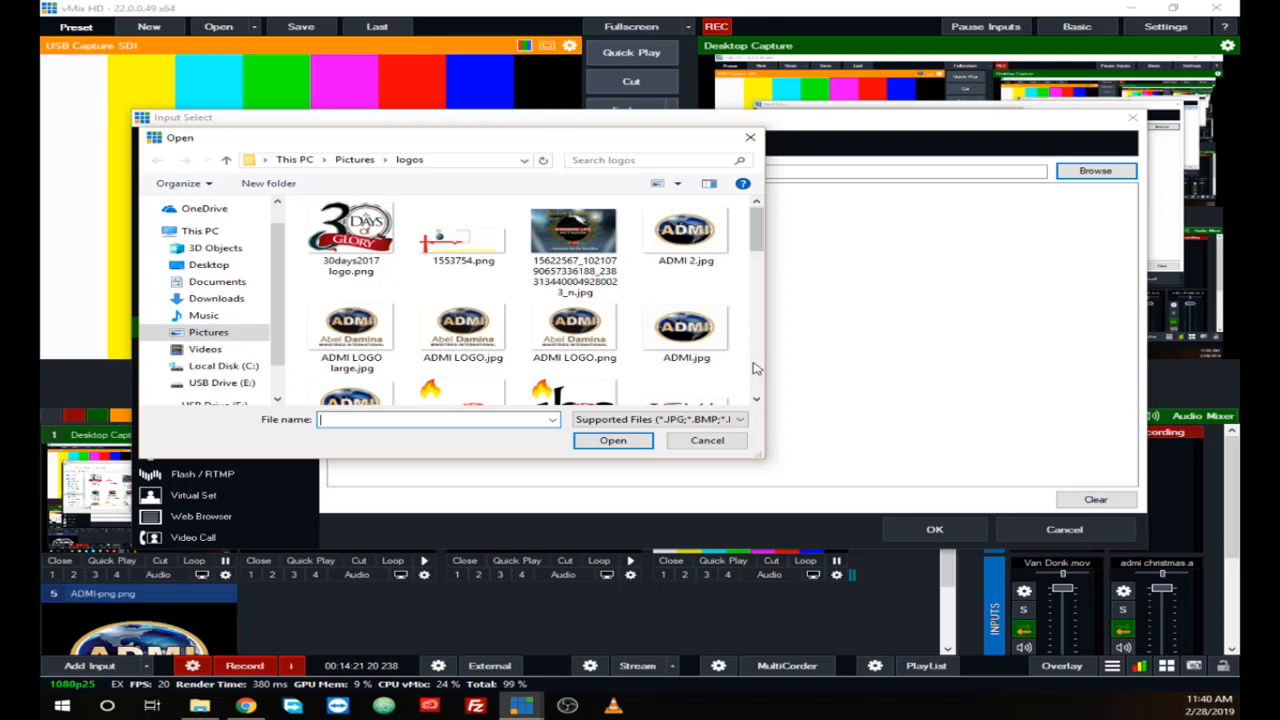
pyautogui.scroll(-2, 757, 370)
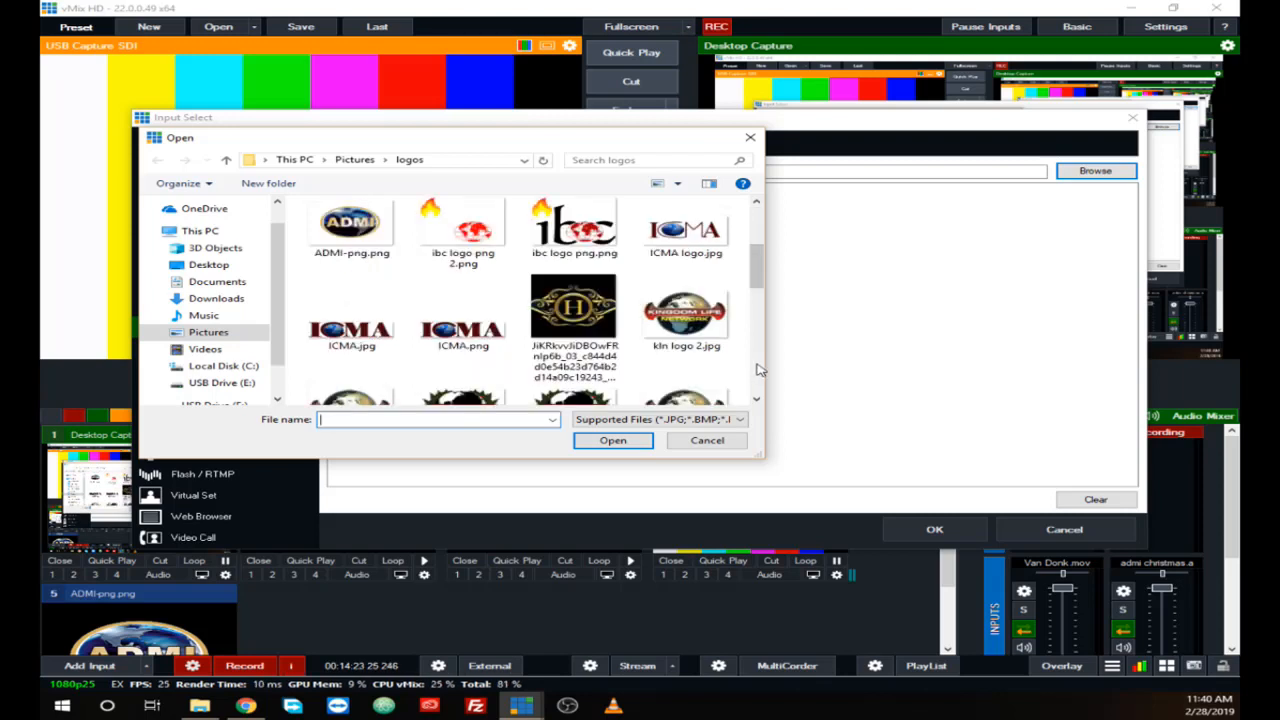
pyautogui.scroll(-3, 757, 370)
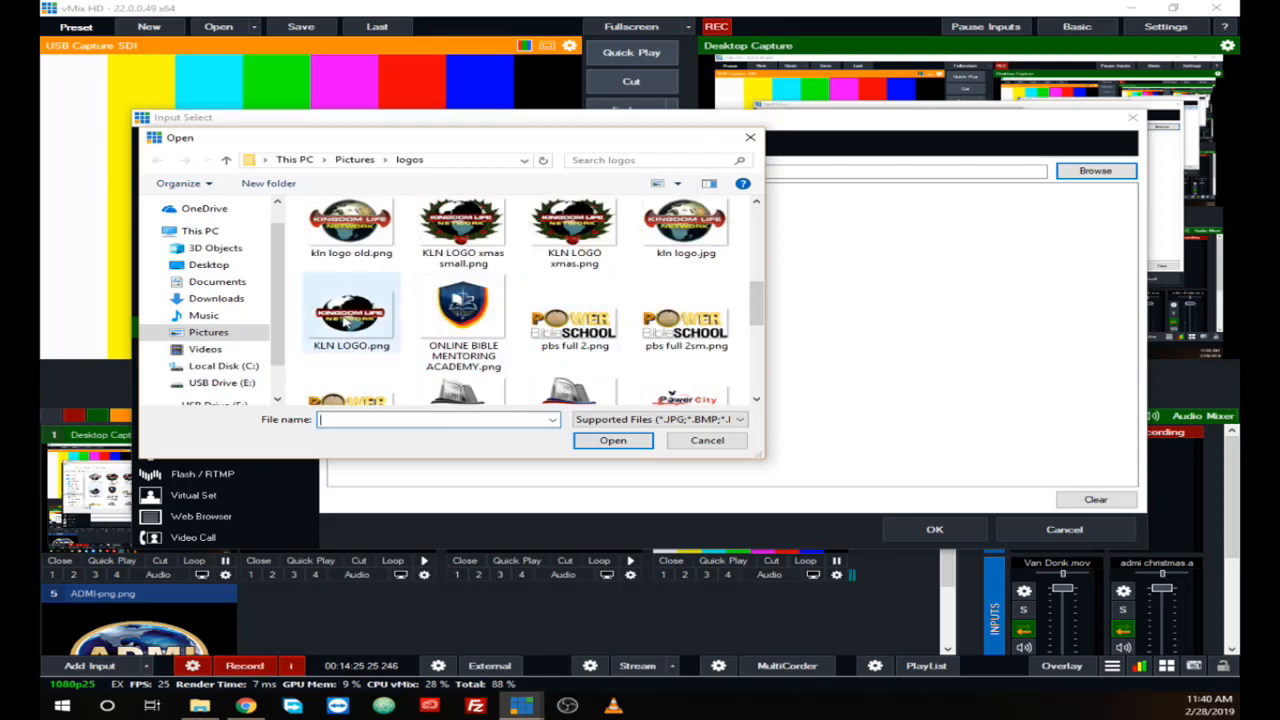
pyautogui.click(351, 315)
pyautogui.click(590, 442)
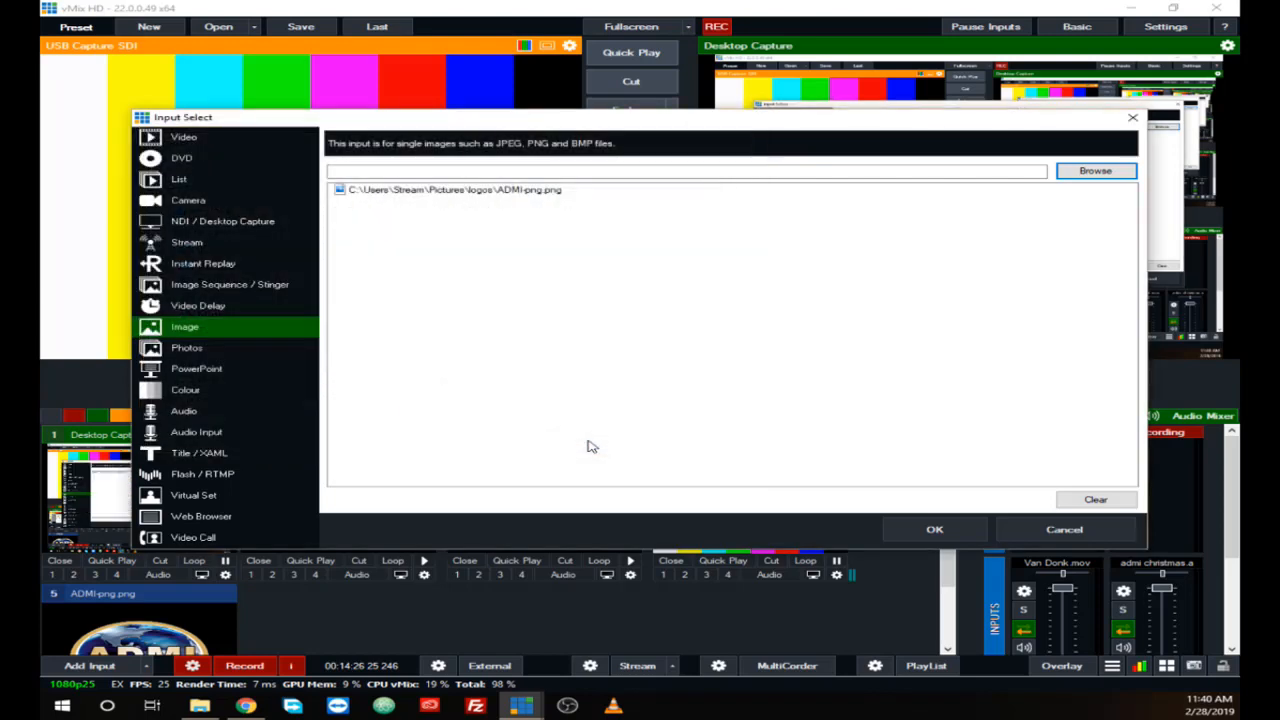
pyautogui.click(963, 529)
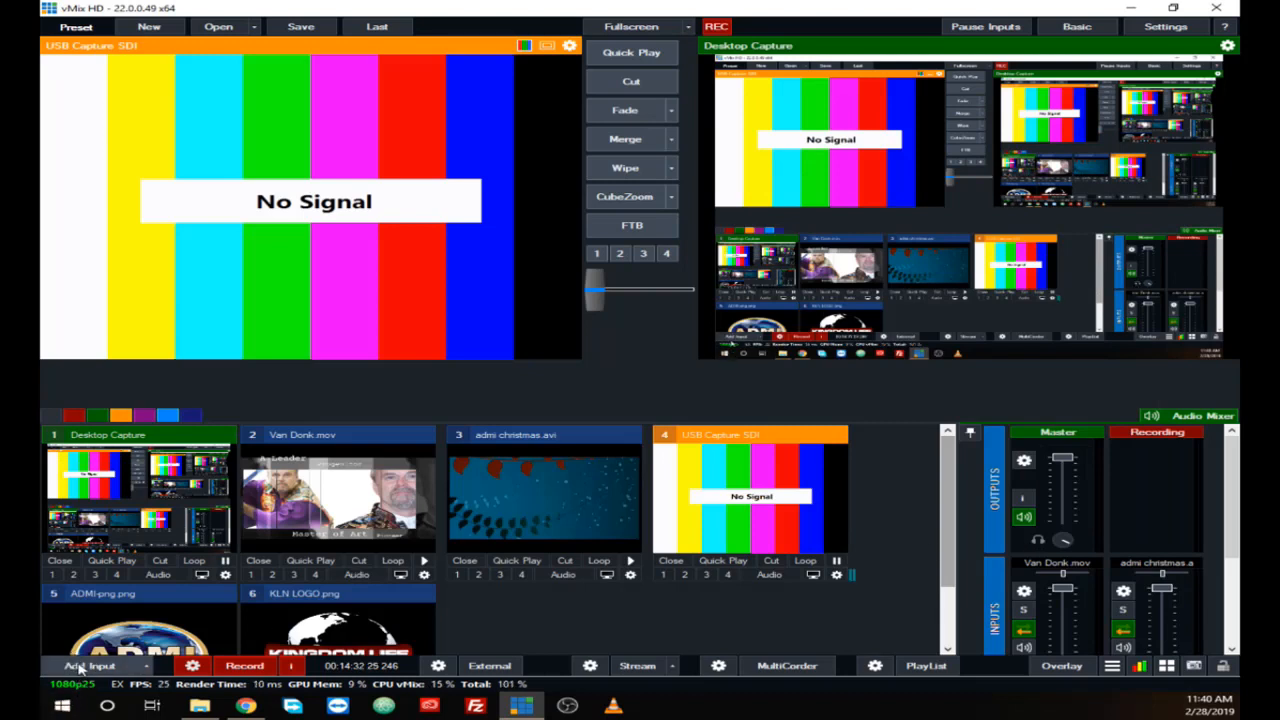
# Step: Start another Image input and browse to the HMedia Brand folder on USB Drive (E:)
pyautogui.click(76, 668)
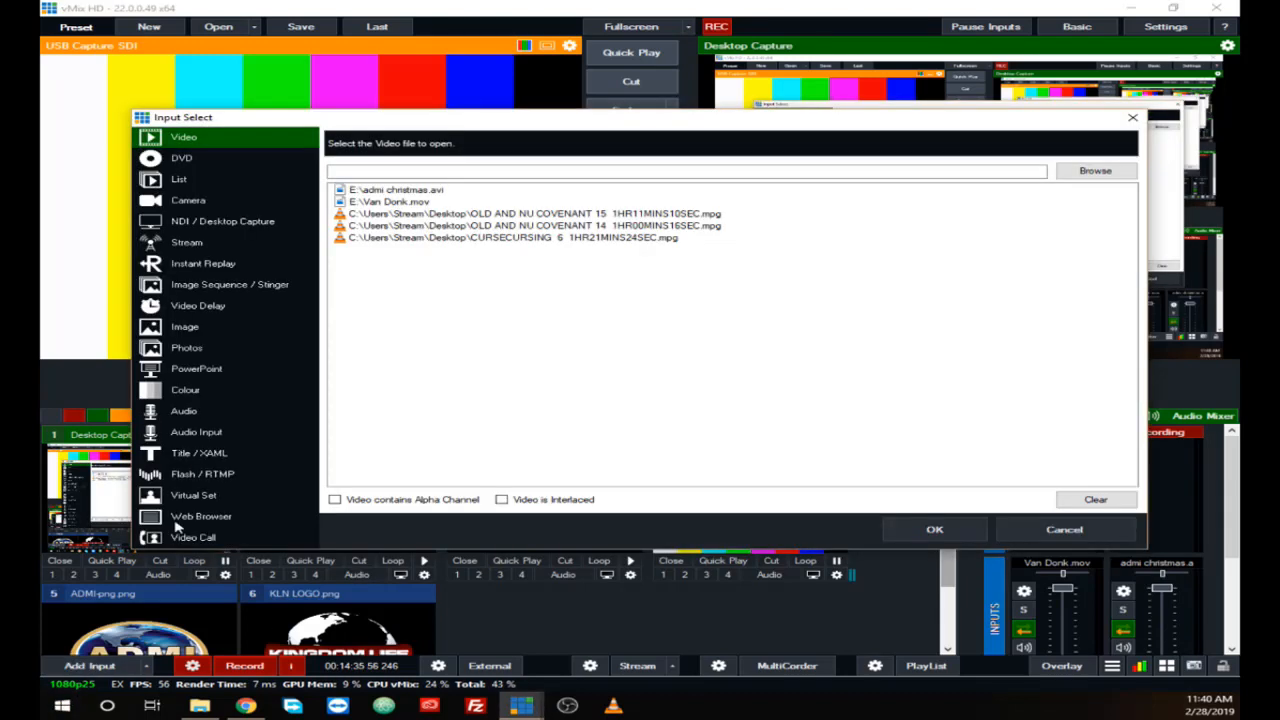
pyautogui.click(182, 329)
pyautogui.click(1090, 173)
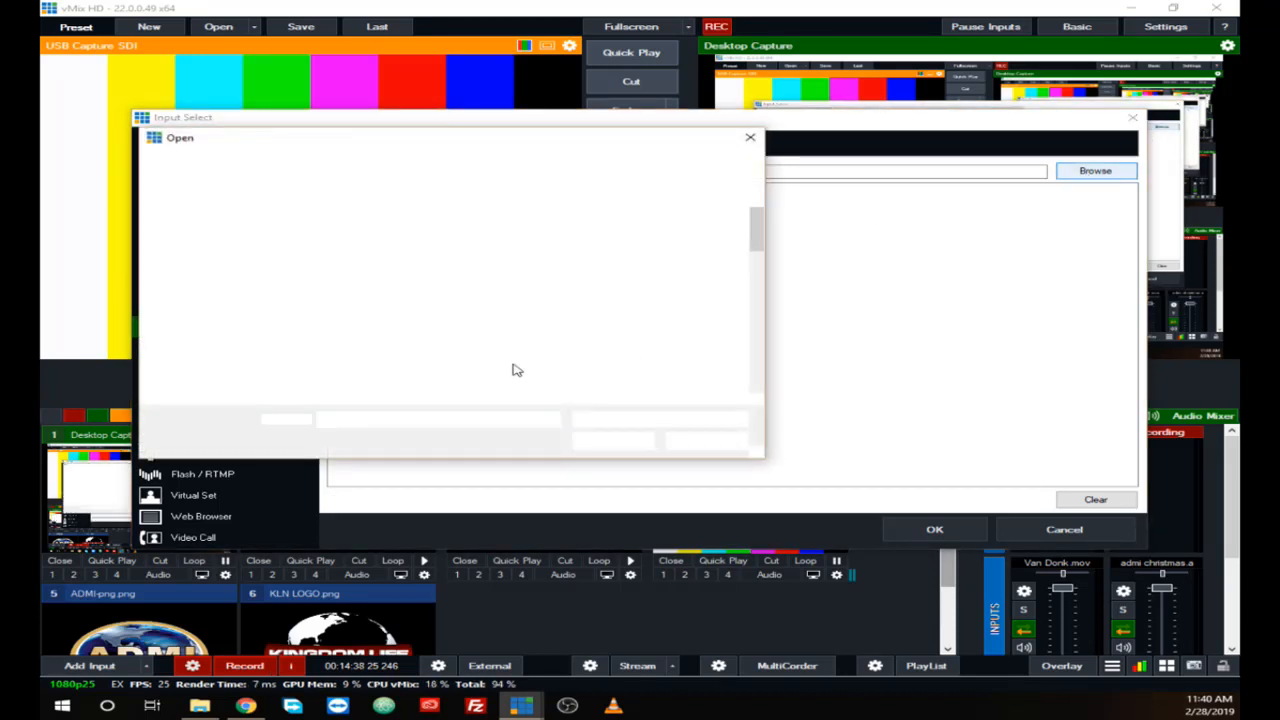
pyautogui.click(240, 385)
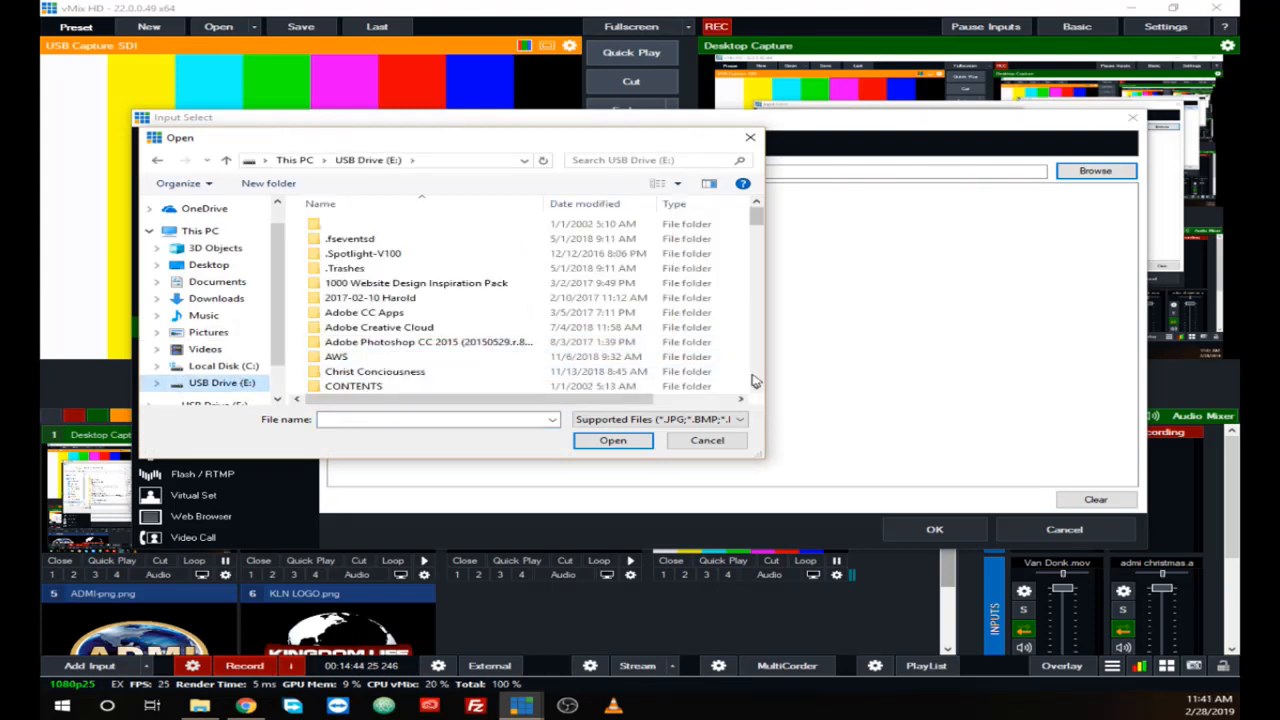
pyautogui.click(755, 381)
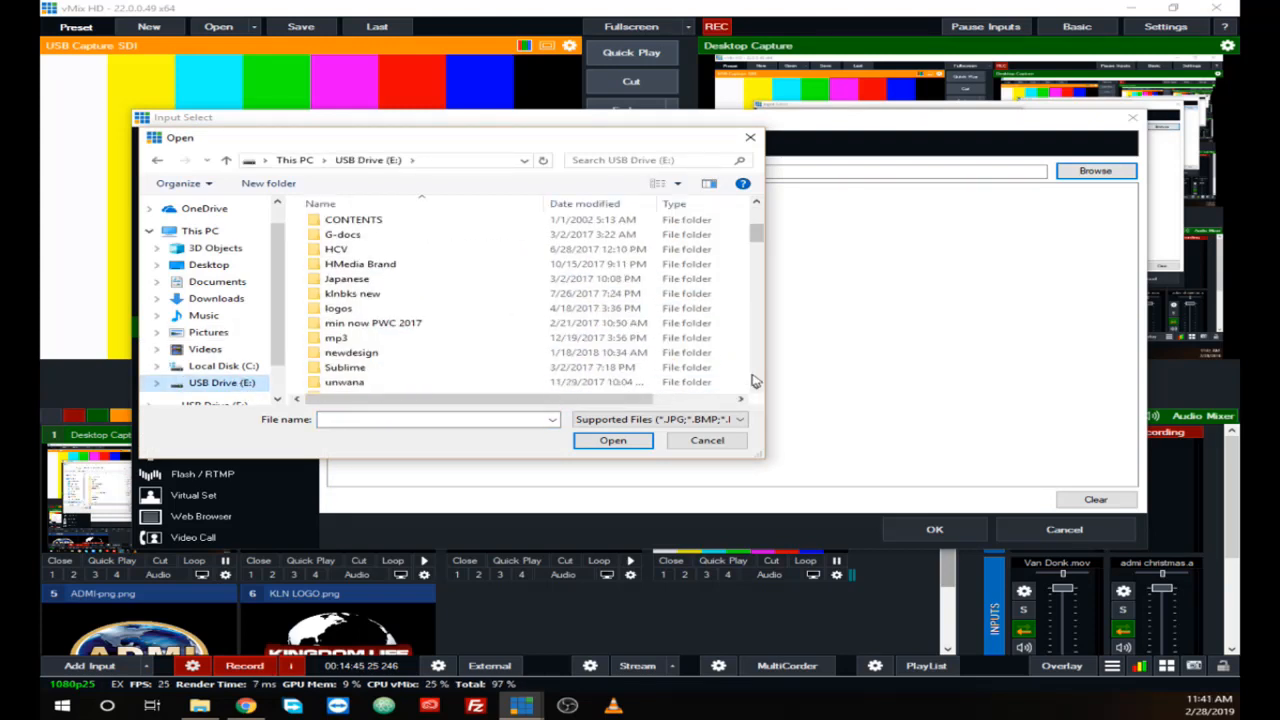
pyautogui.doubleClick(313, 267)
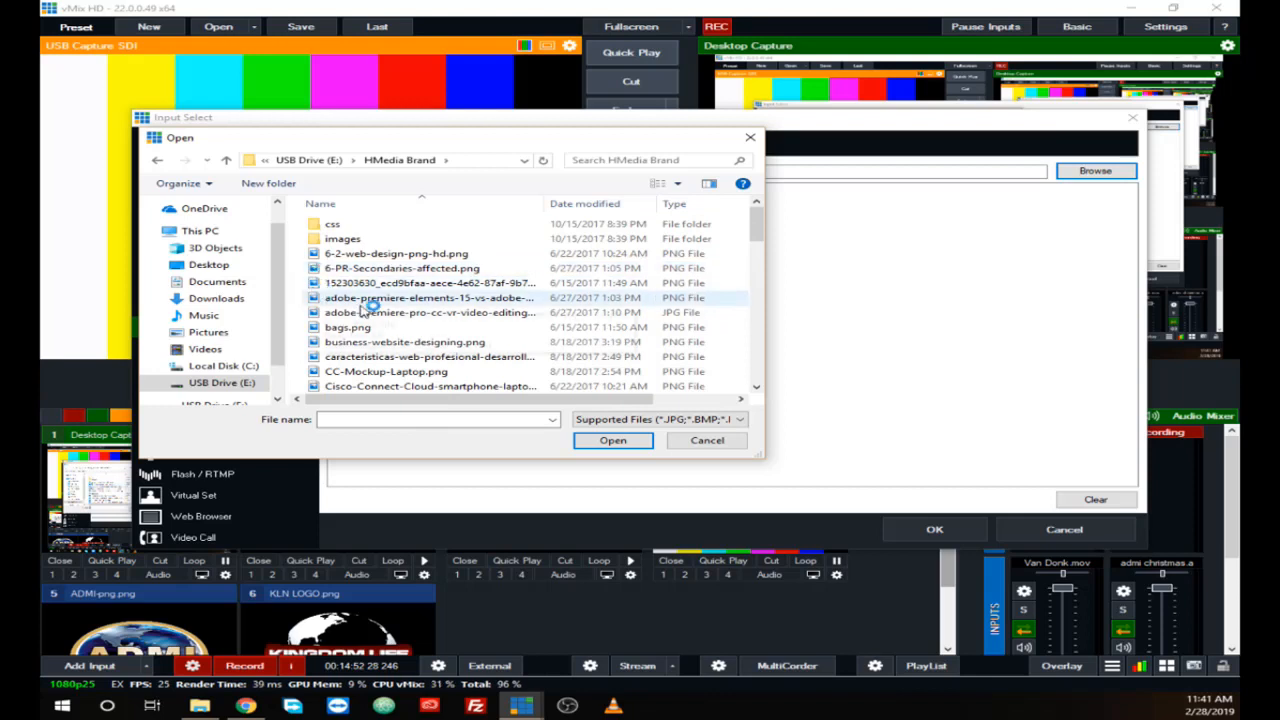
# Step: Display the files of the HMedia Brand folder as large icons
pyautogui.click(679, 183)
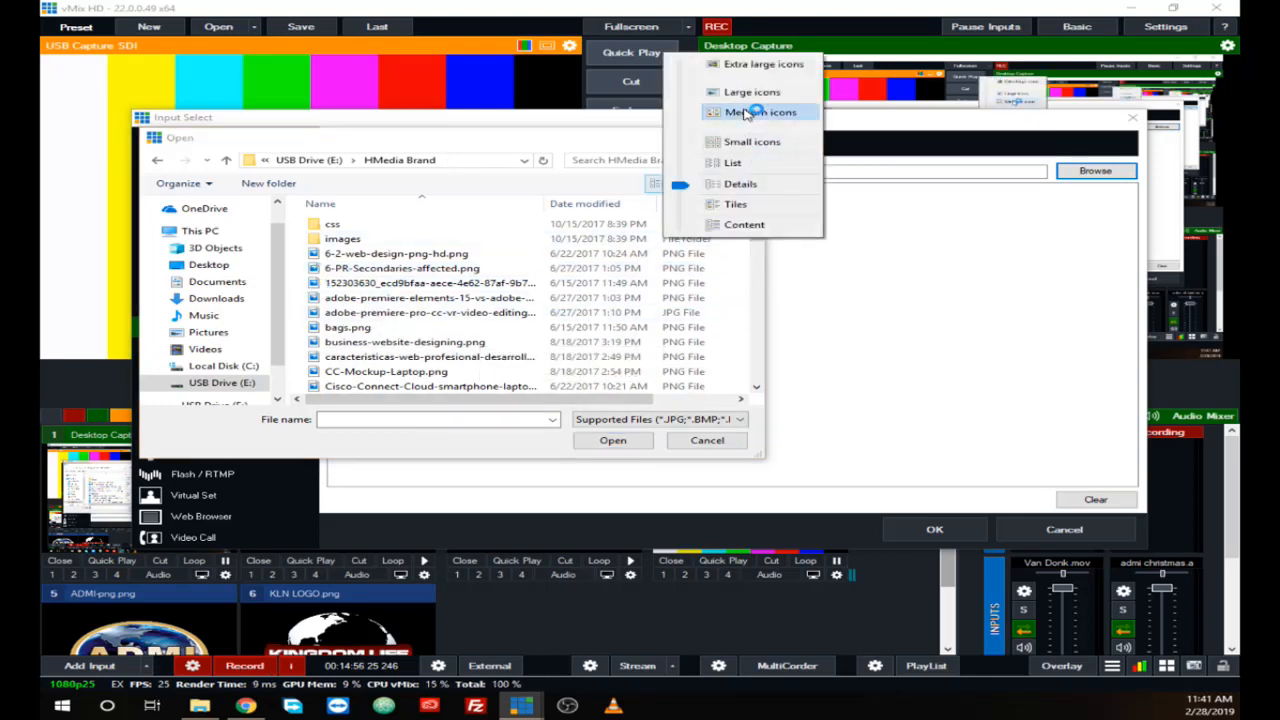
pyautogui.click(748, 112)
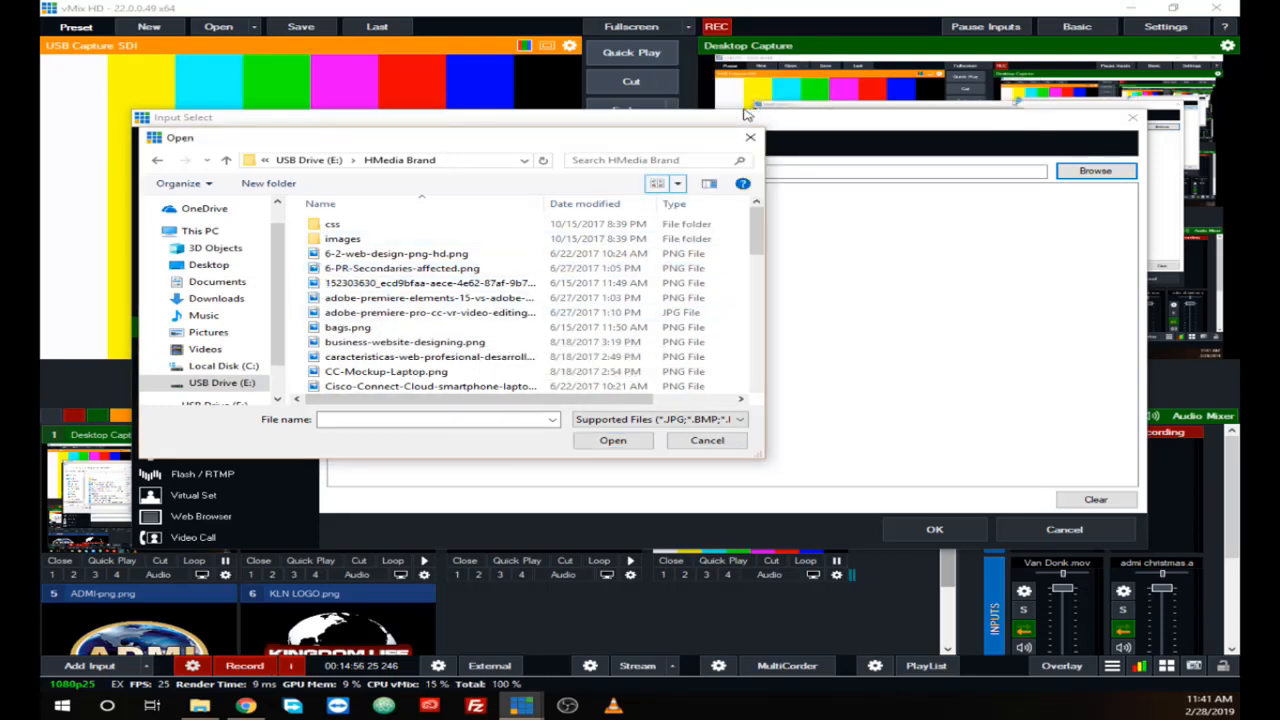
pyautogui.click(679, 183)
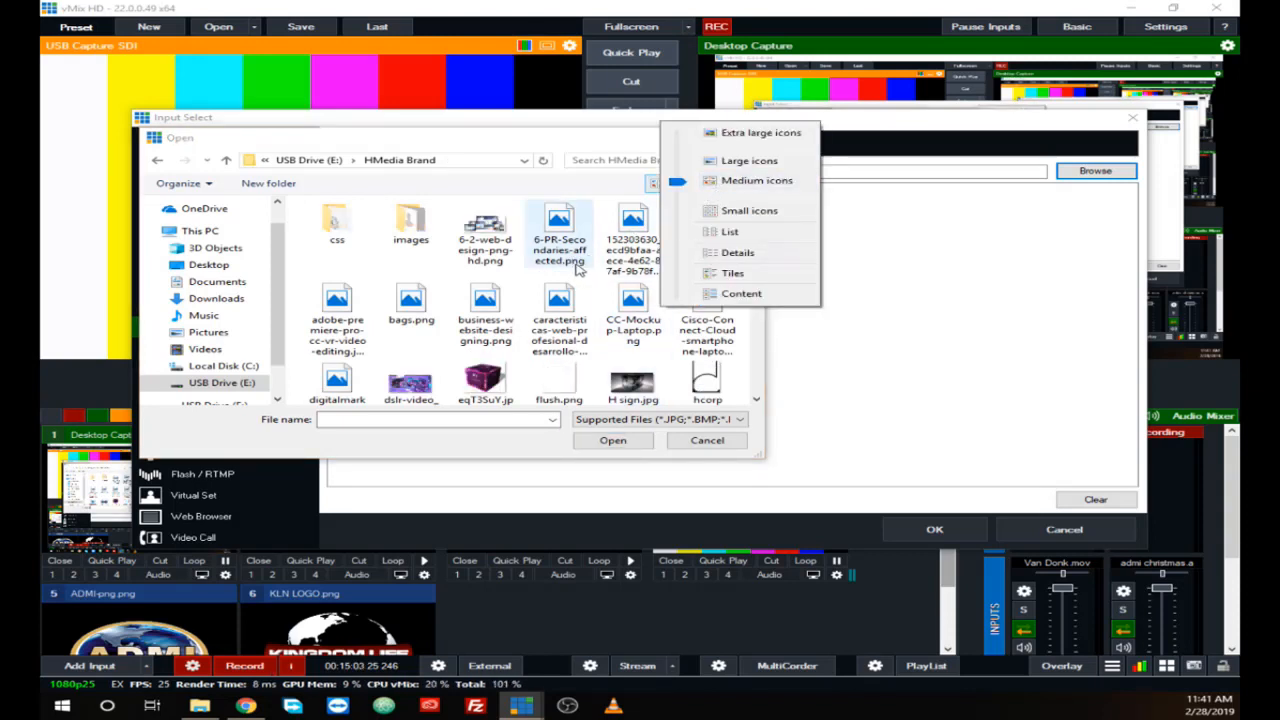
pyautogui.click(720, 169)
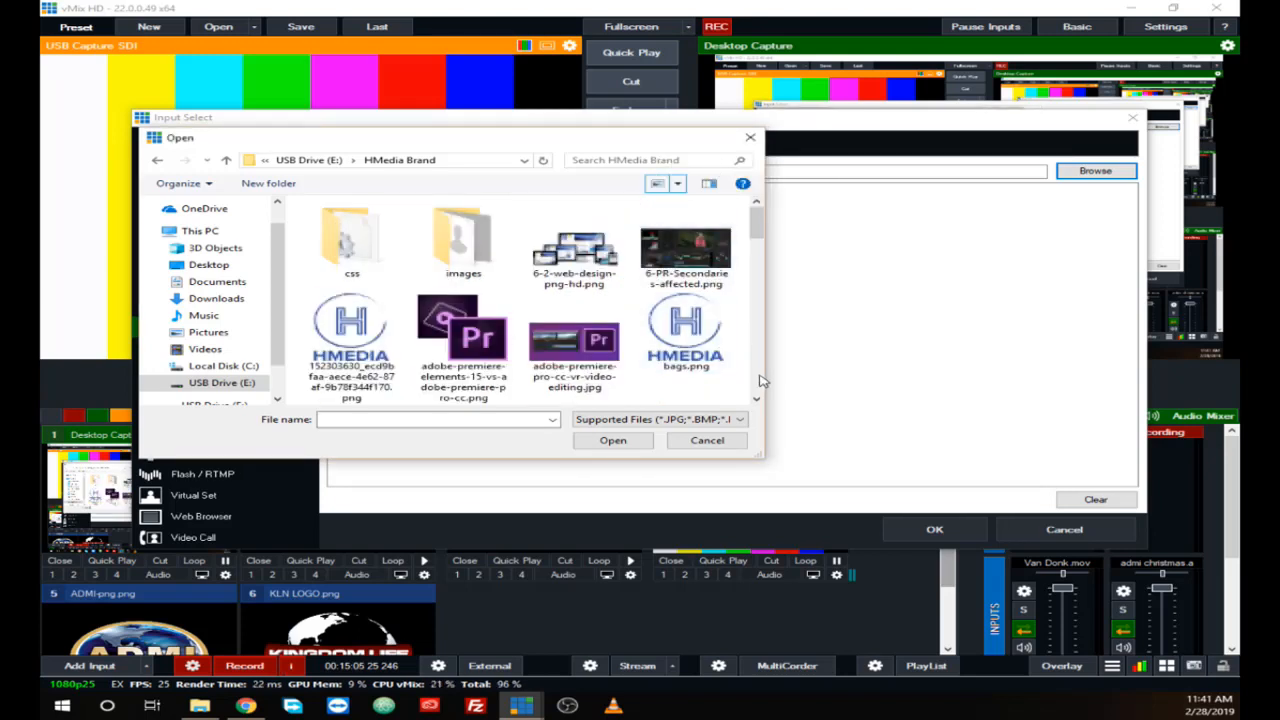
# Step: Find Hmedia 6.png in the HMedia Brand folder and add it as an image input
pyautogui.scroll(-5, 762, 385)
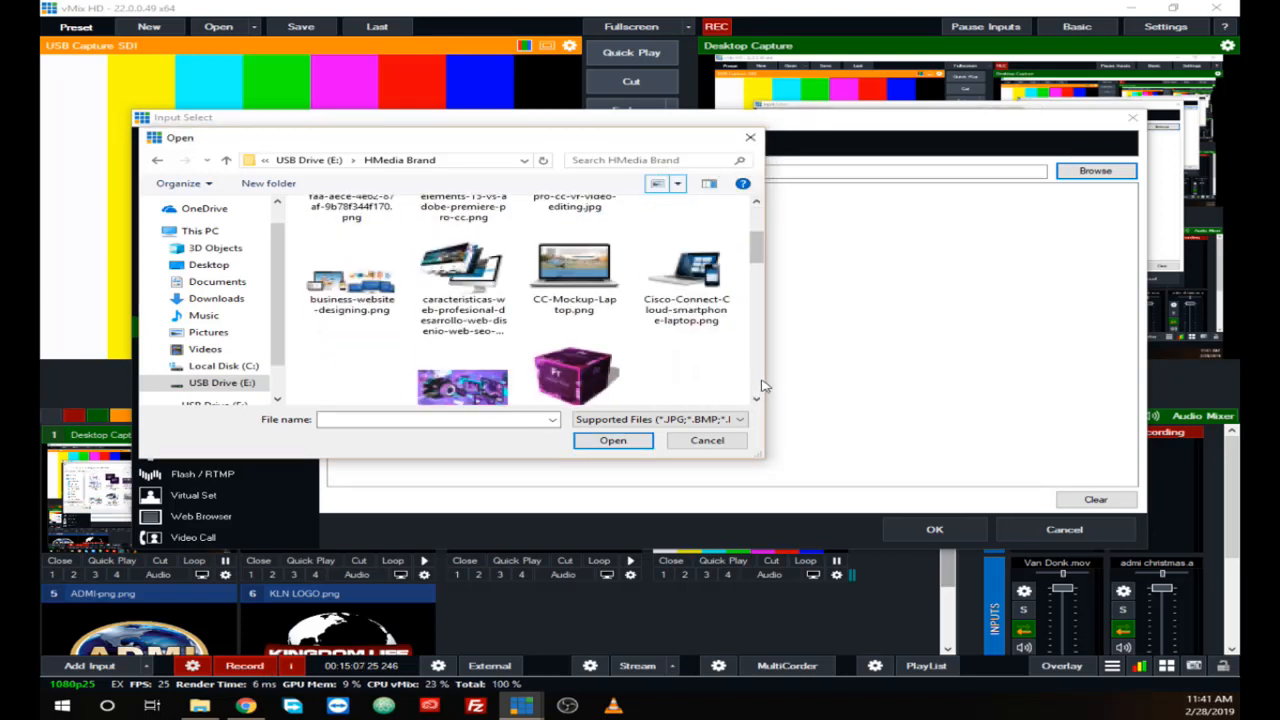
pyautogui.scroll(-3, 762, 385)
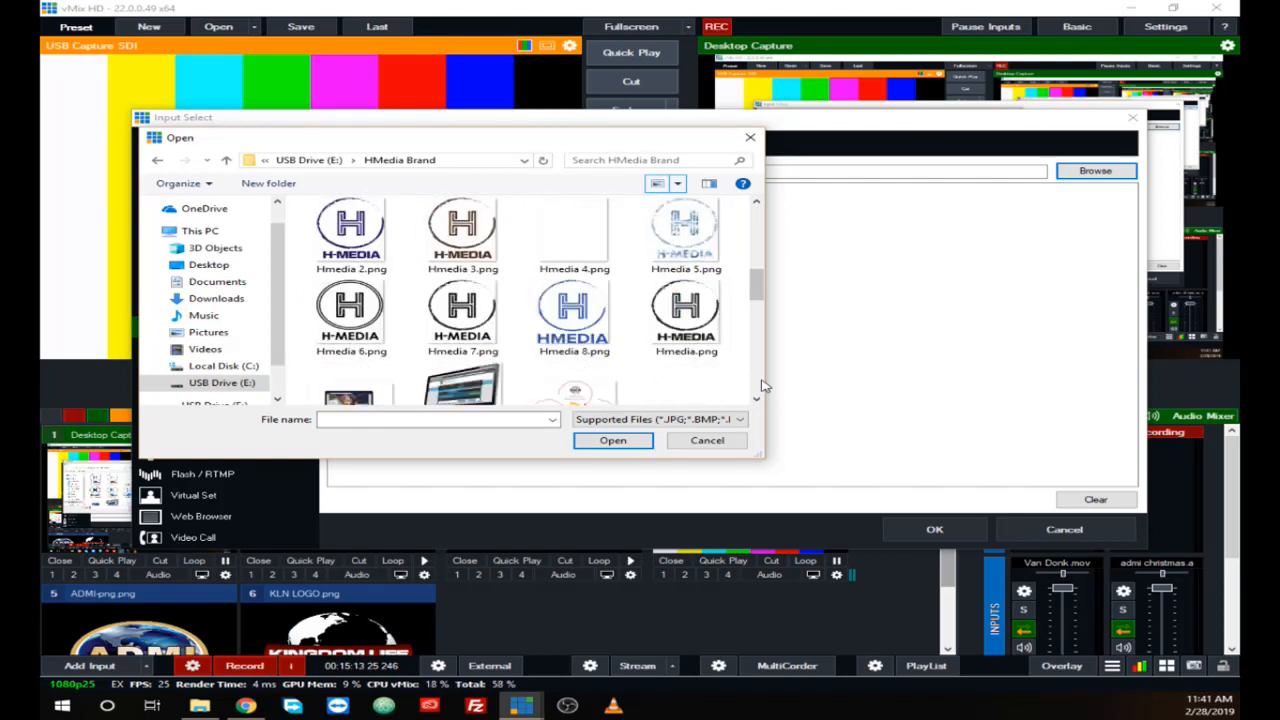
pyautogui.click(362, 330)
pyautogui.click(615, 442)
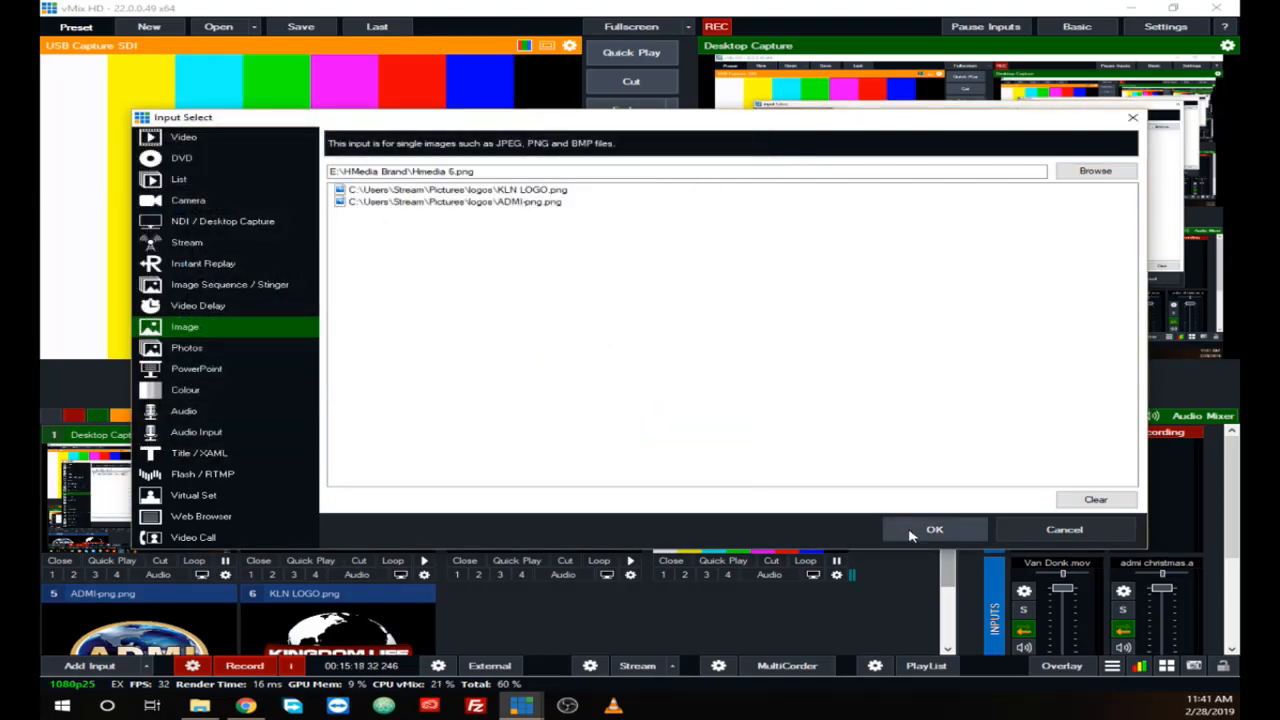
pyautogui.press('Return')
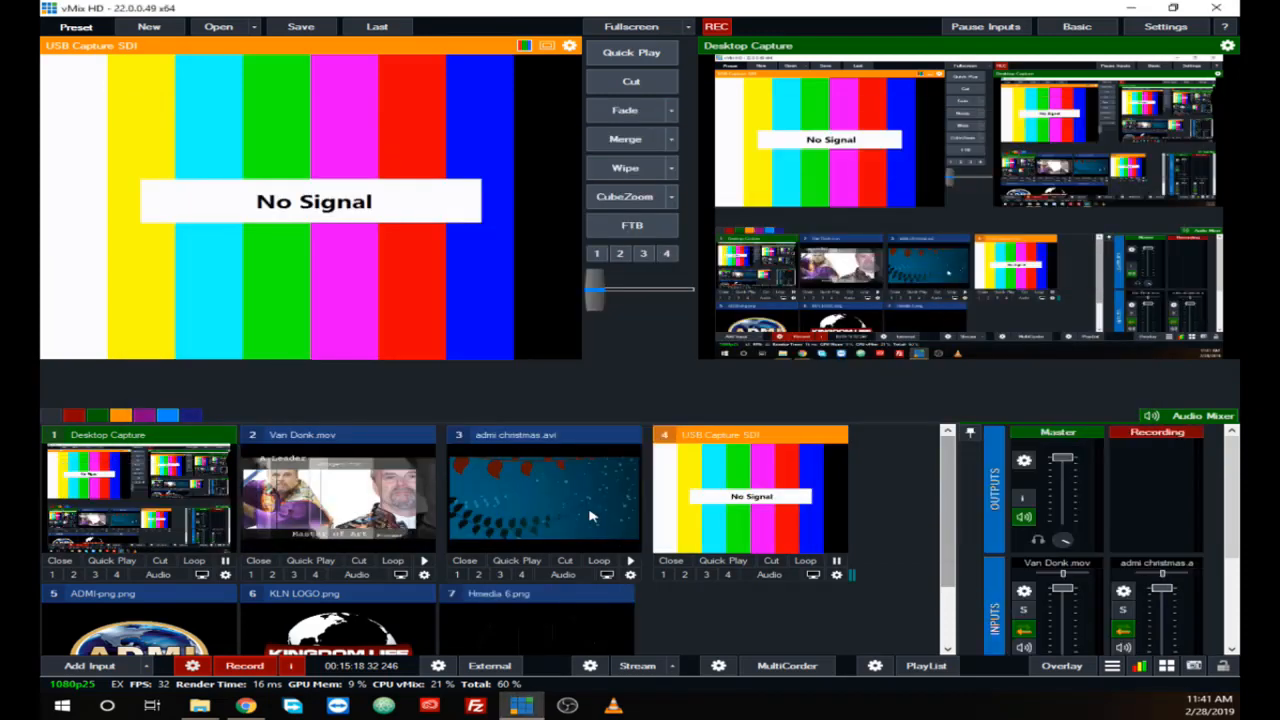
# Step: Add flush.png from the HMedia Brand folder as another image input
pyautogui.click(86, 666)
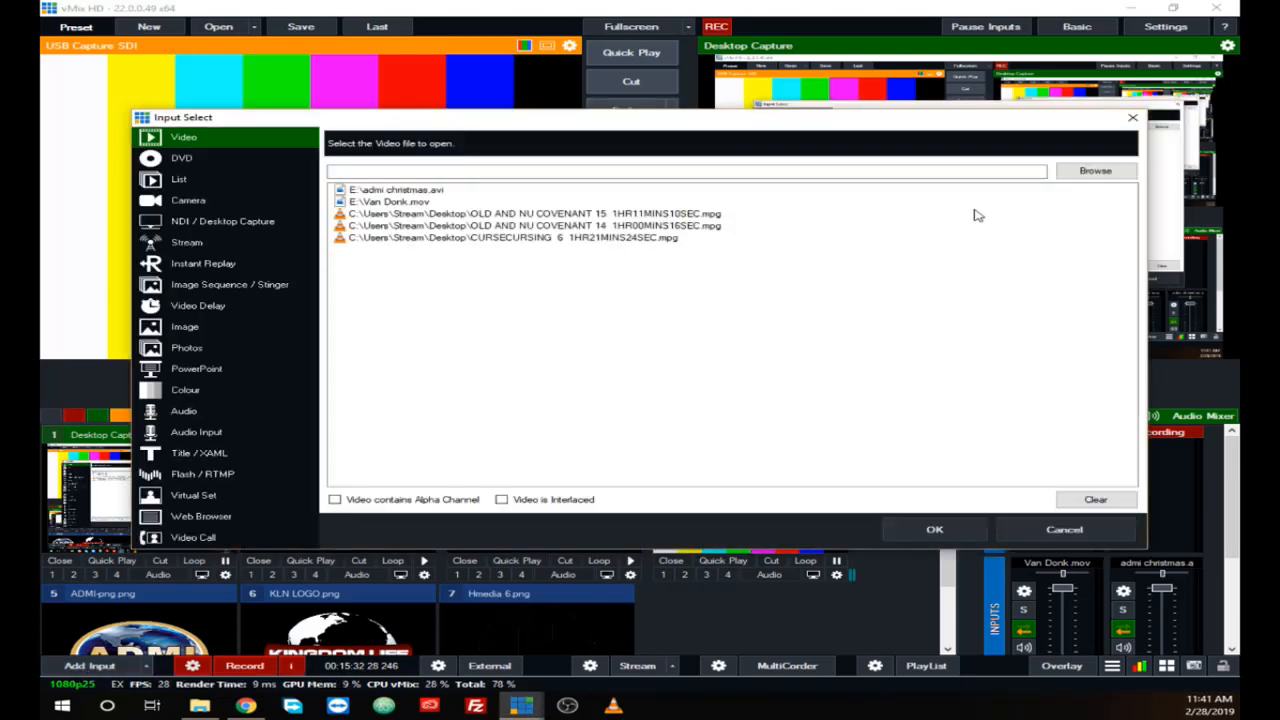
pyautogui.click(1092, 171)
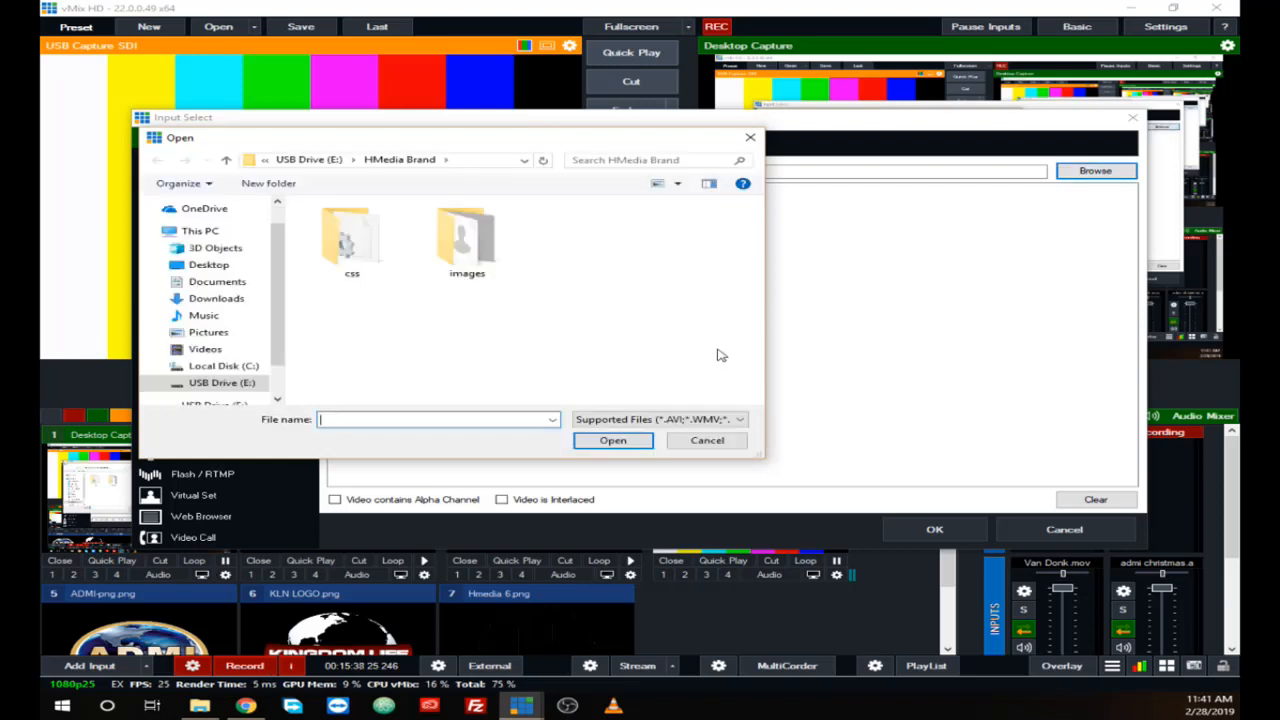
pyautogui.click(705, 443)
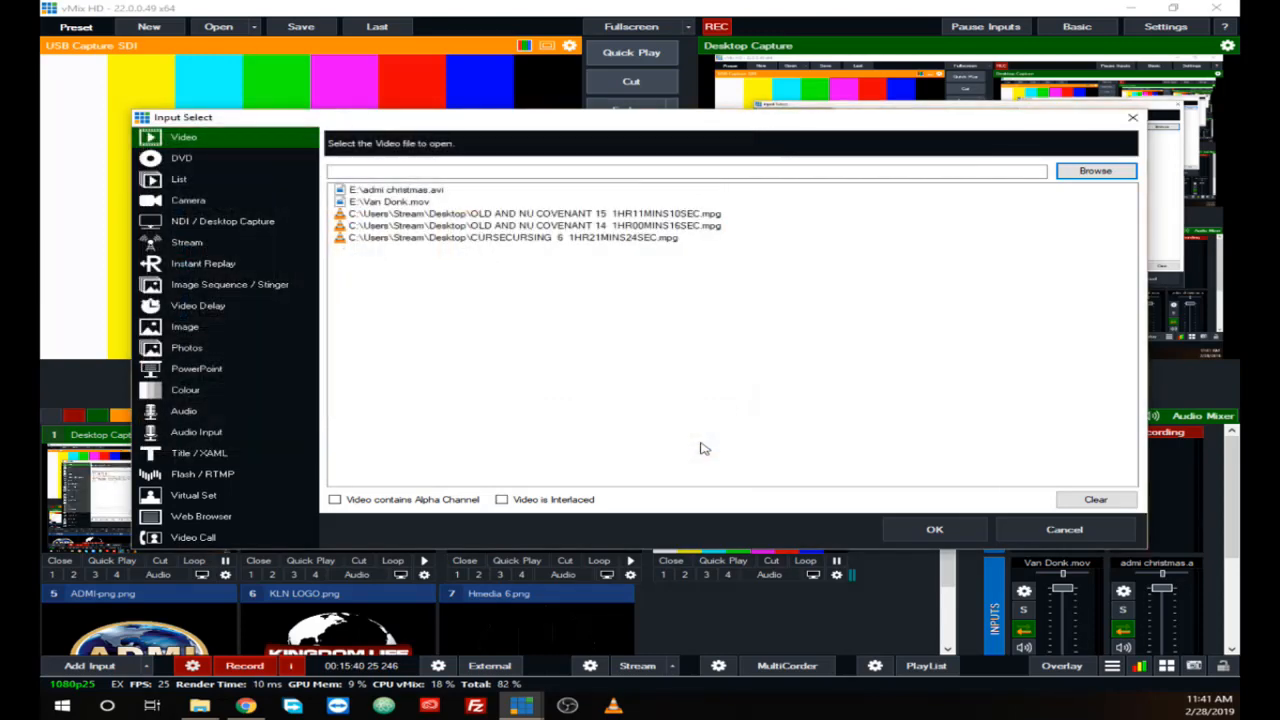
pyautogui.click(184, 330)
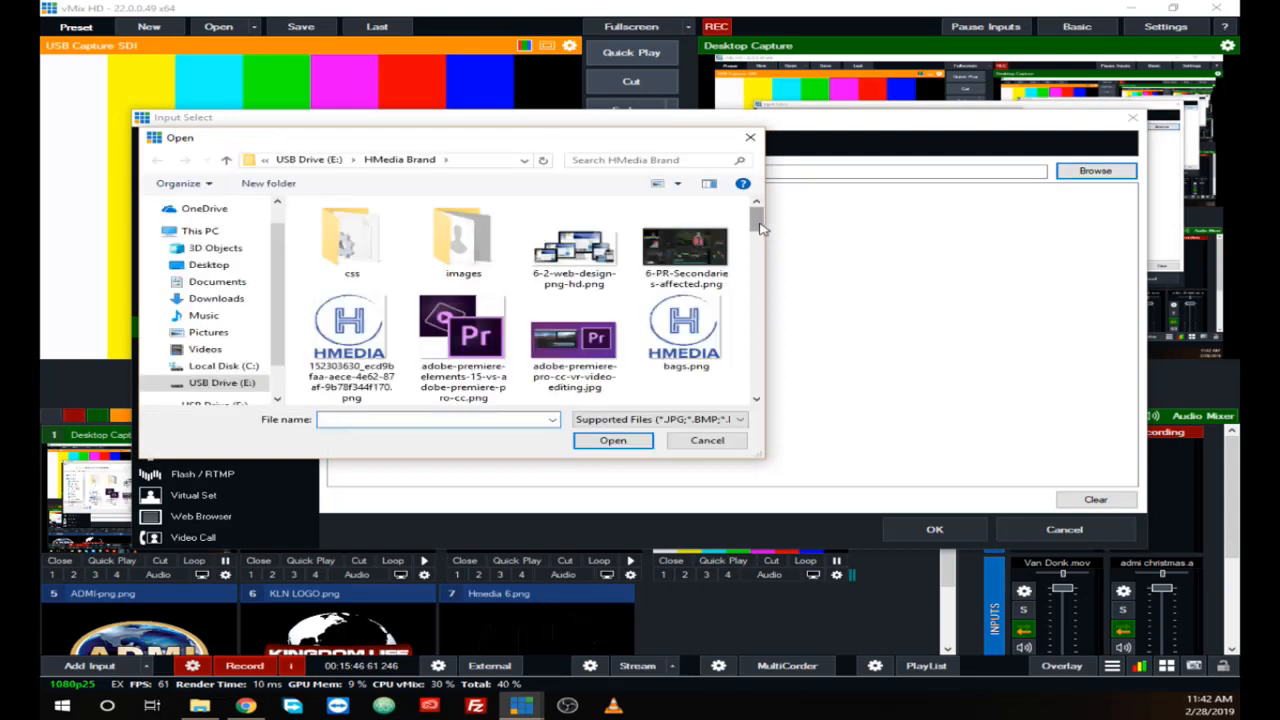
pyautogui.moveTo(759, 228); pyautogui.dragTo(764, 266)
pyautogui.click(680, 268)
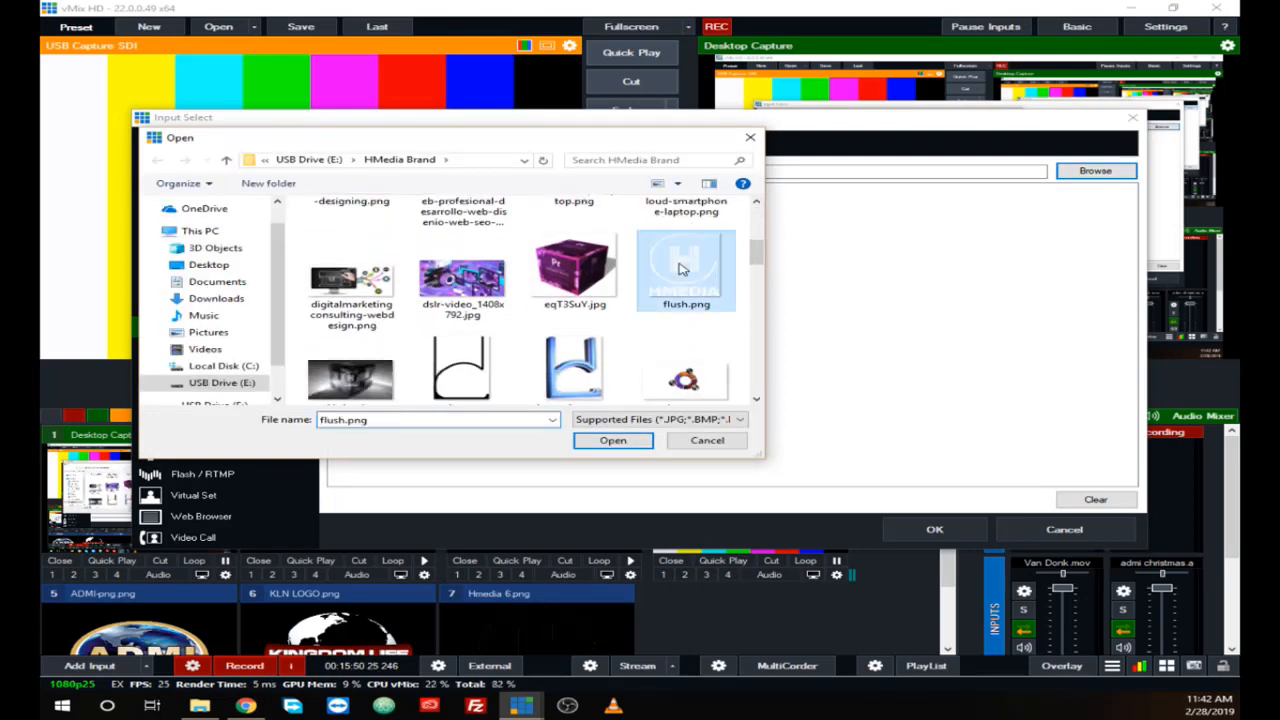
pyautogui.click(600, 446)
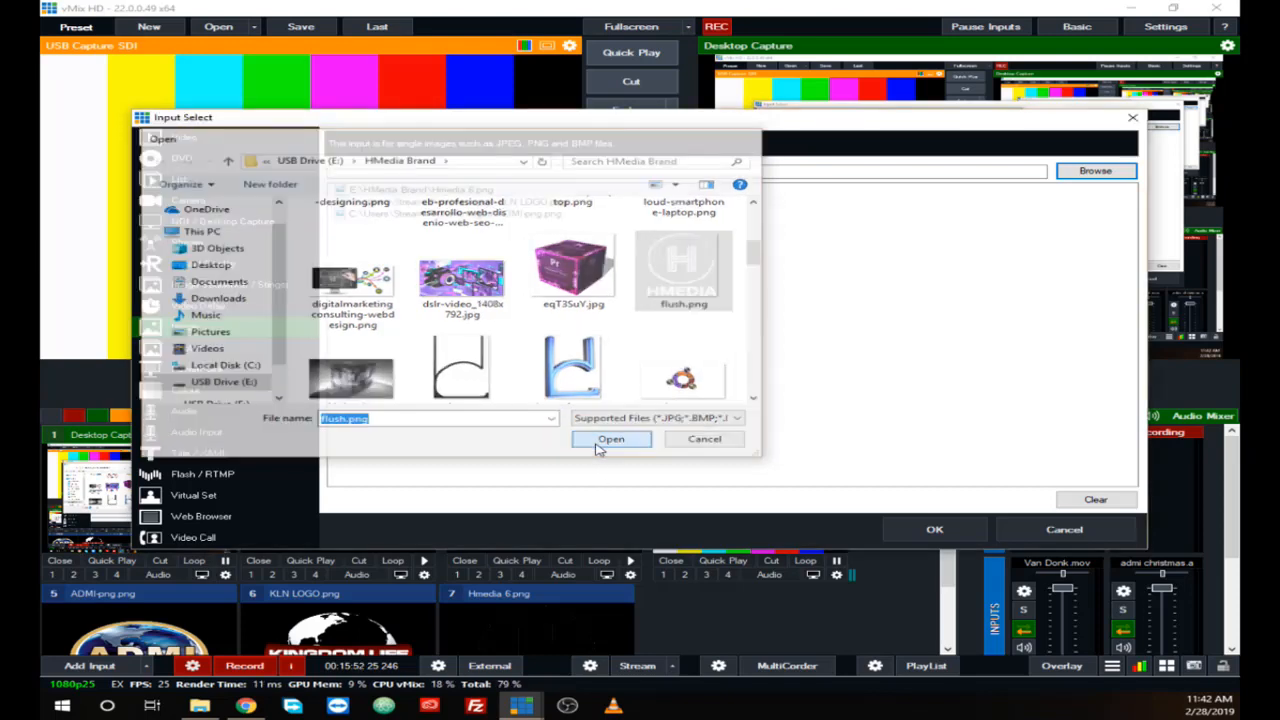
pyautogui.click(905, 538)
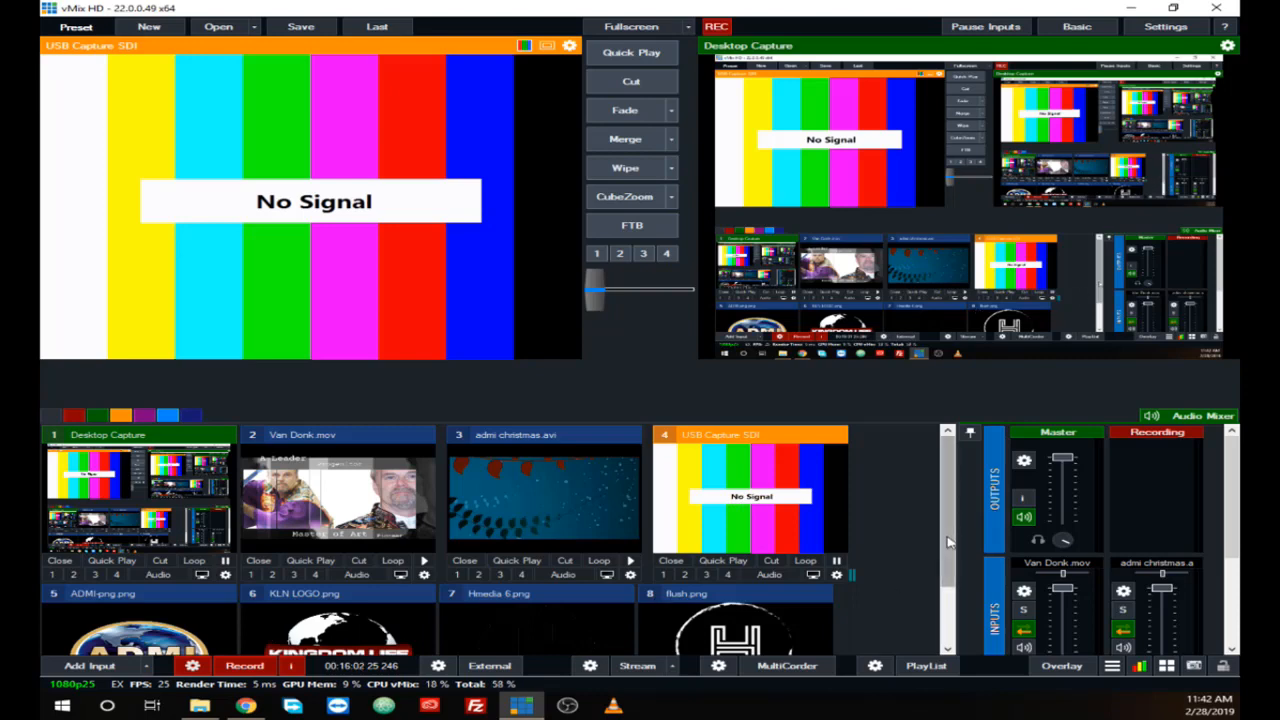
# Step: Add a Photos slideshow input from the finished books folder in Pictures
pyautogui.moveTo(949, 541)
pyautogui.mouseDown()
pyautogui.moveTo(951, 578)
pyautogui.moveTo(946, 527)
pyautogui.mouseUp()
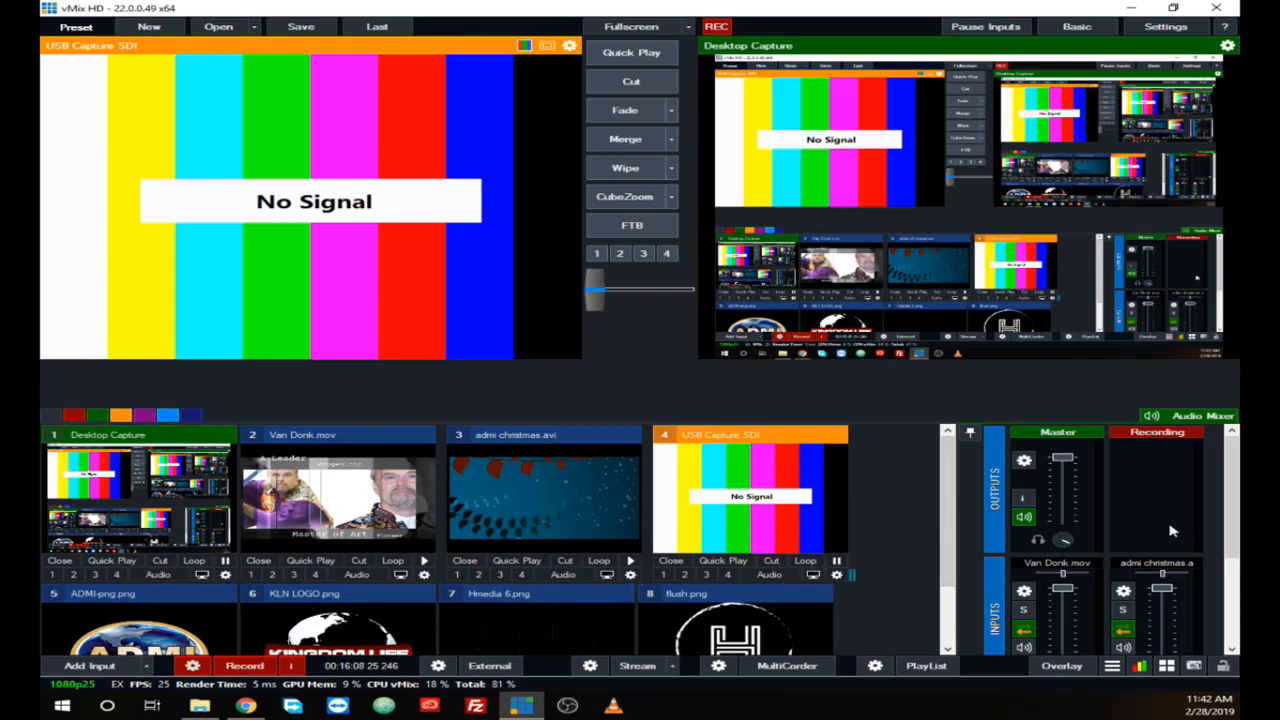
pyautogui.moveTo(1232, 550)
pyautogui.mouseDown()
pyautogui.moveTo(1233, 612)
pyautogui.moveTo(1232, 546)
pyautogui.mouseUp()
pyautogui.click(89, 666)
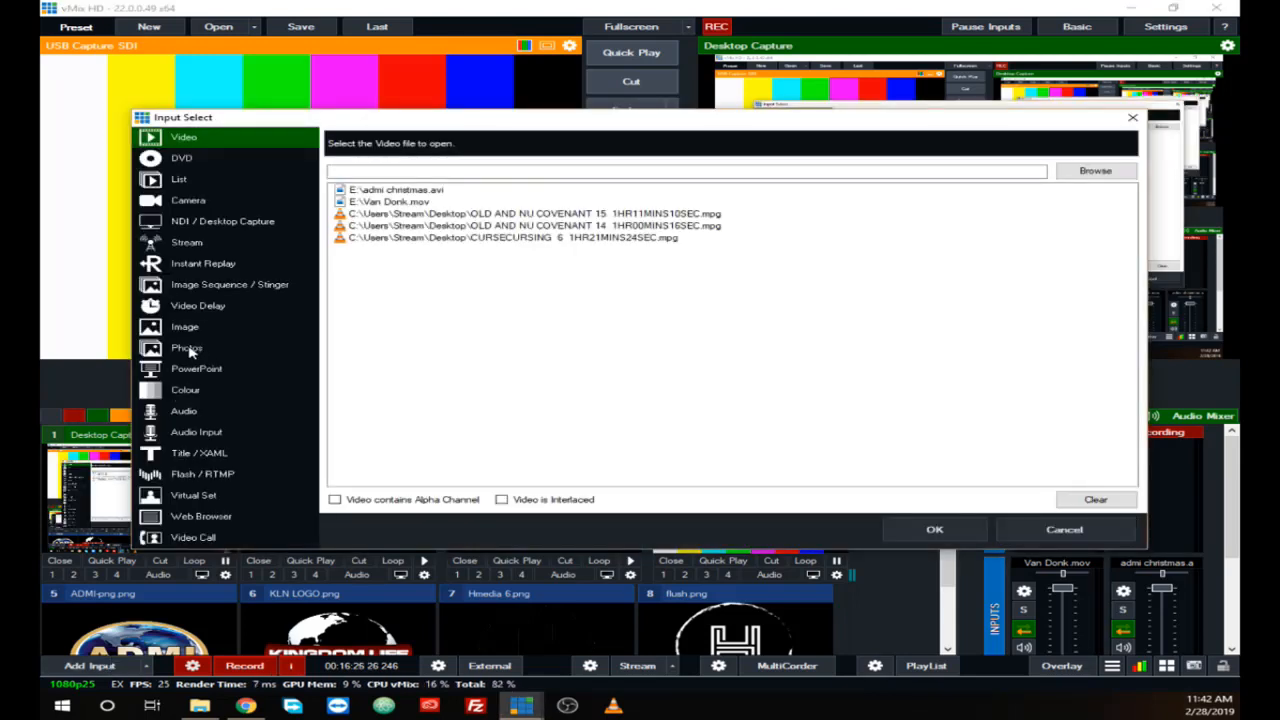
pyautogui.click(189, 349)
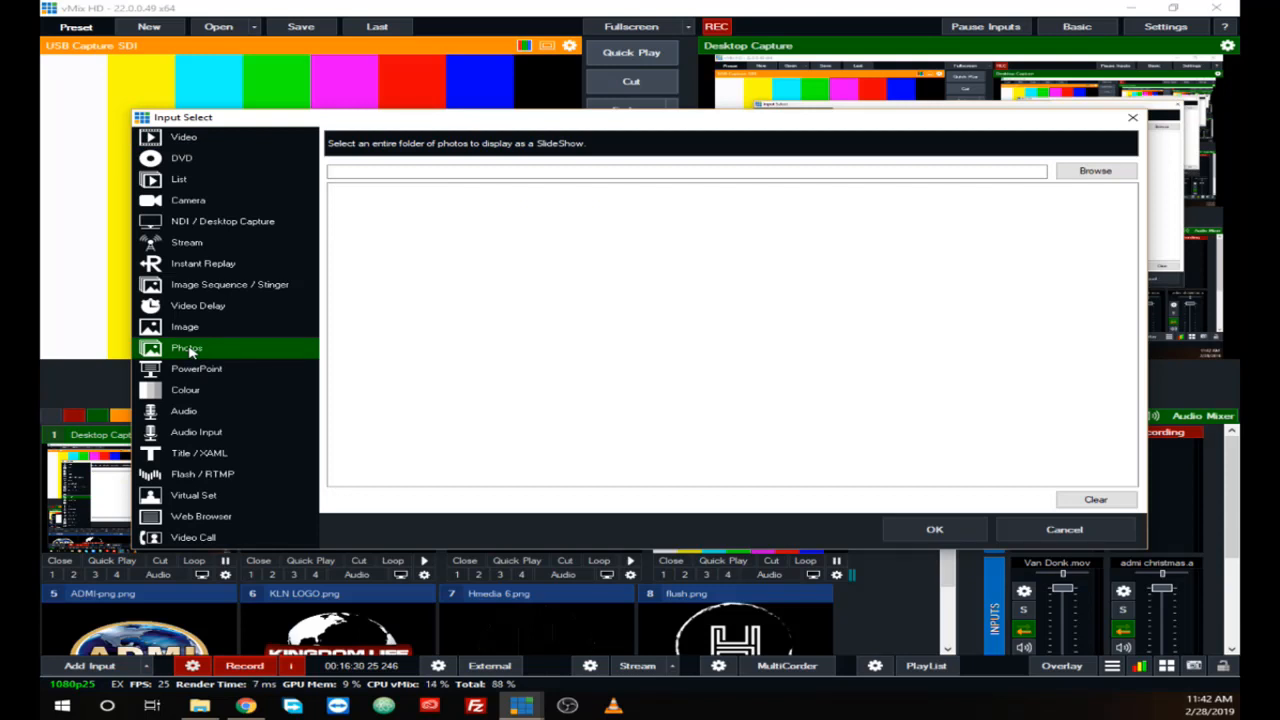
pyautogui.click(1077, 174)
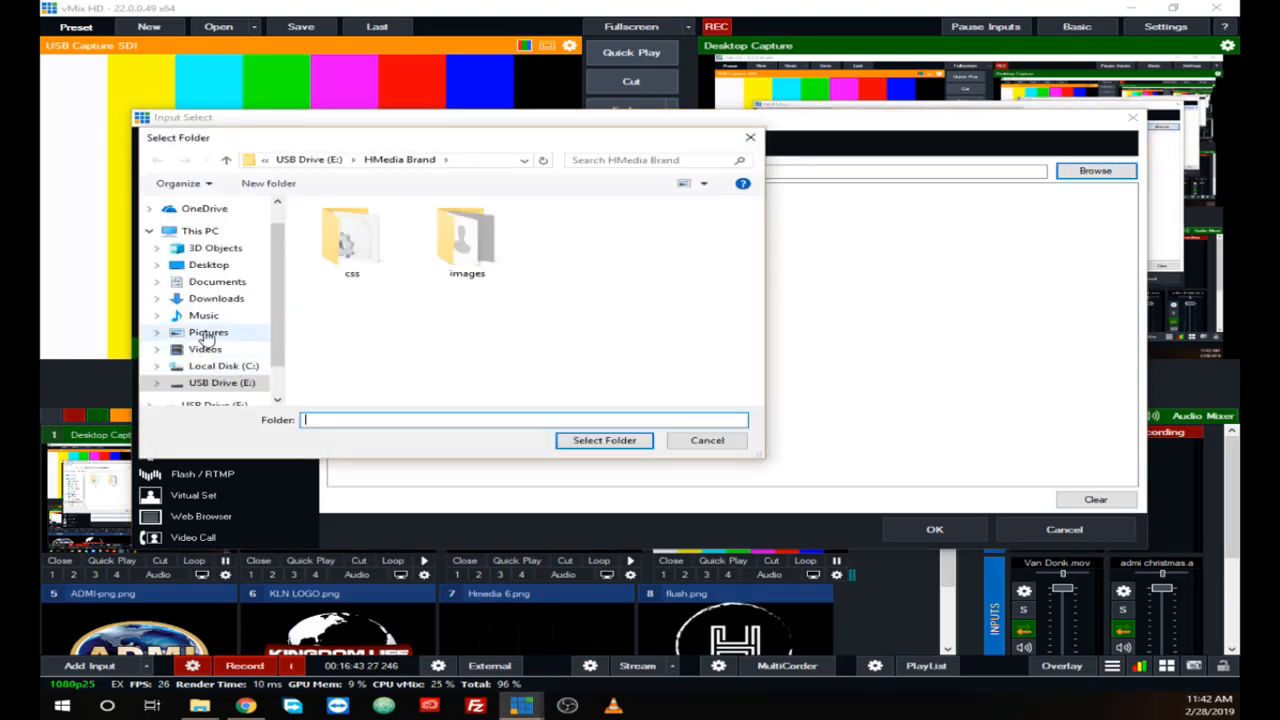
pyautogui.click(208, 332)
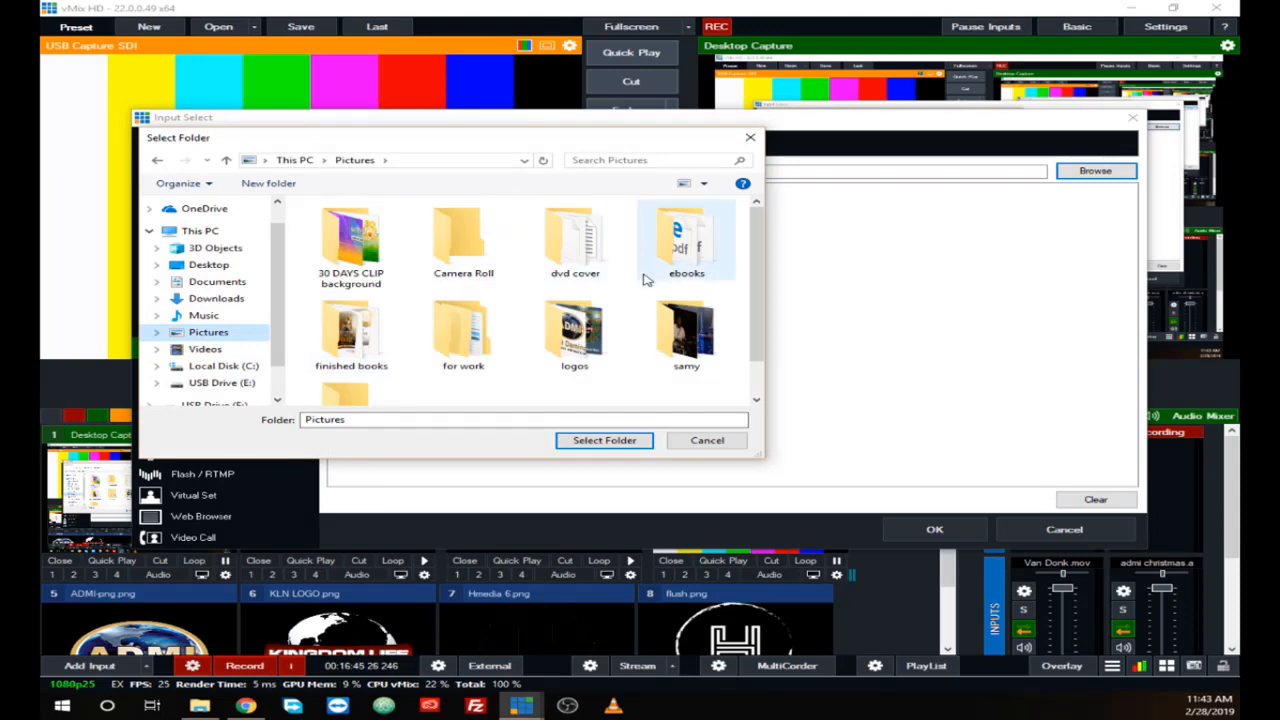
pyautogui.click(345, 330)
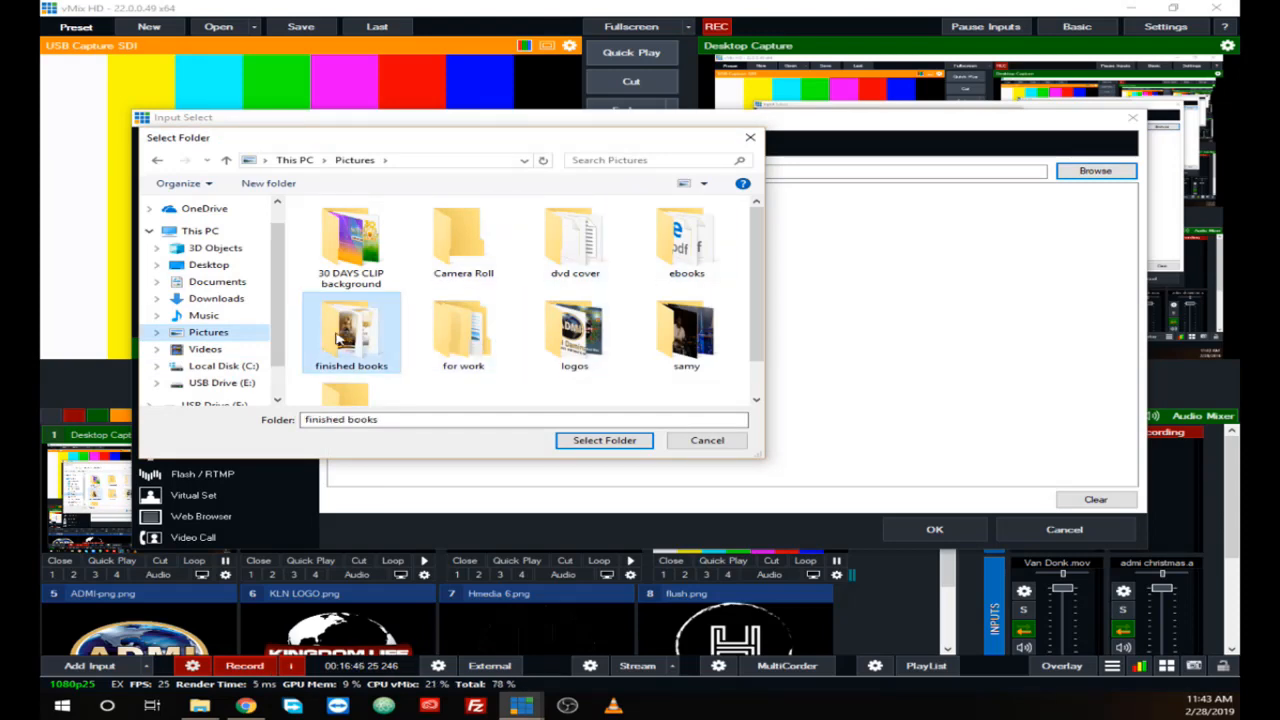
pyautogui.click(581, 446)
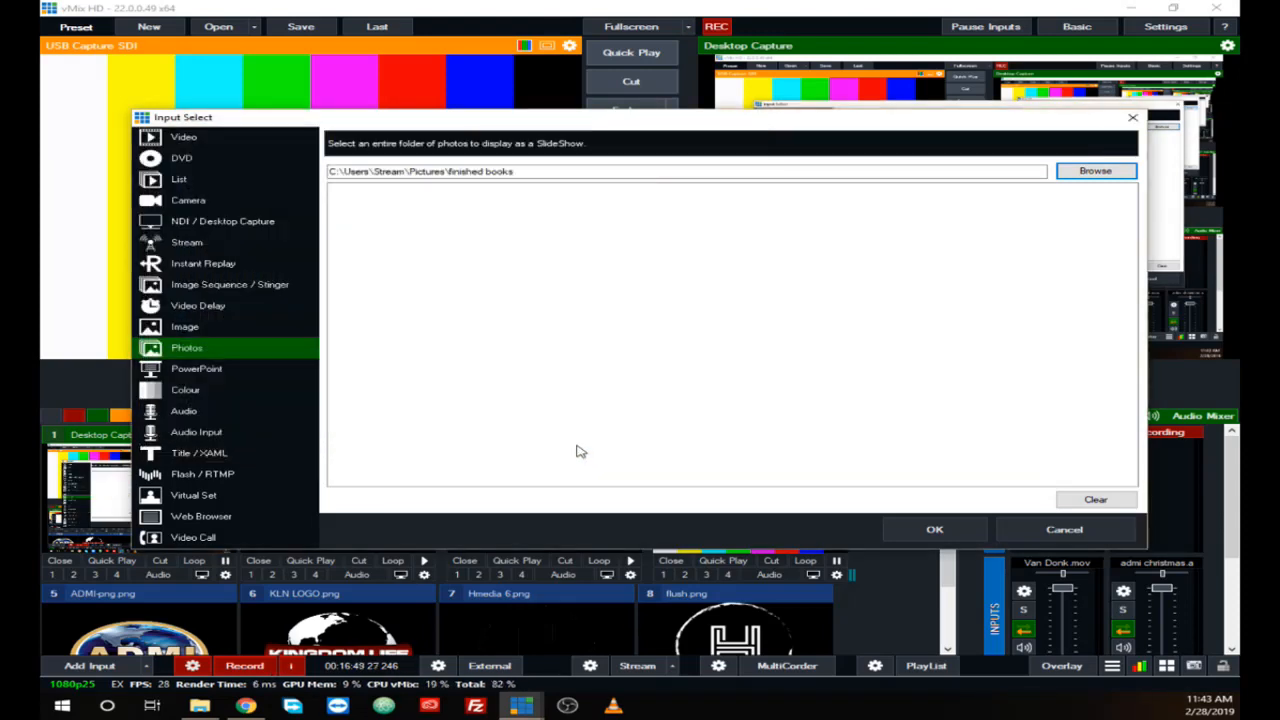
pyautogui.click(937, 530)
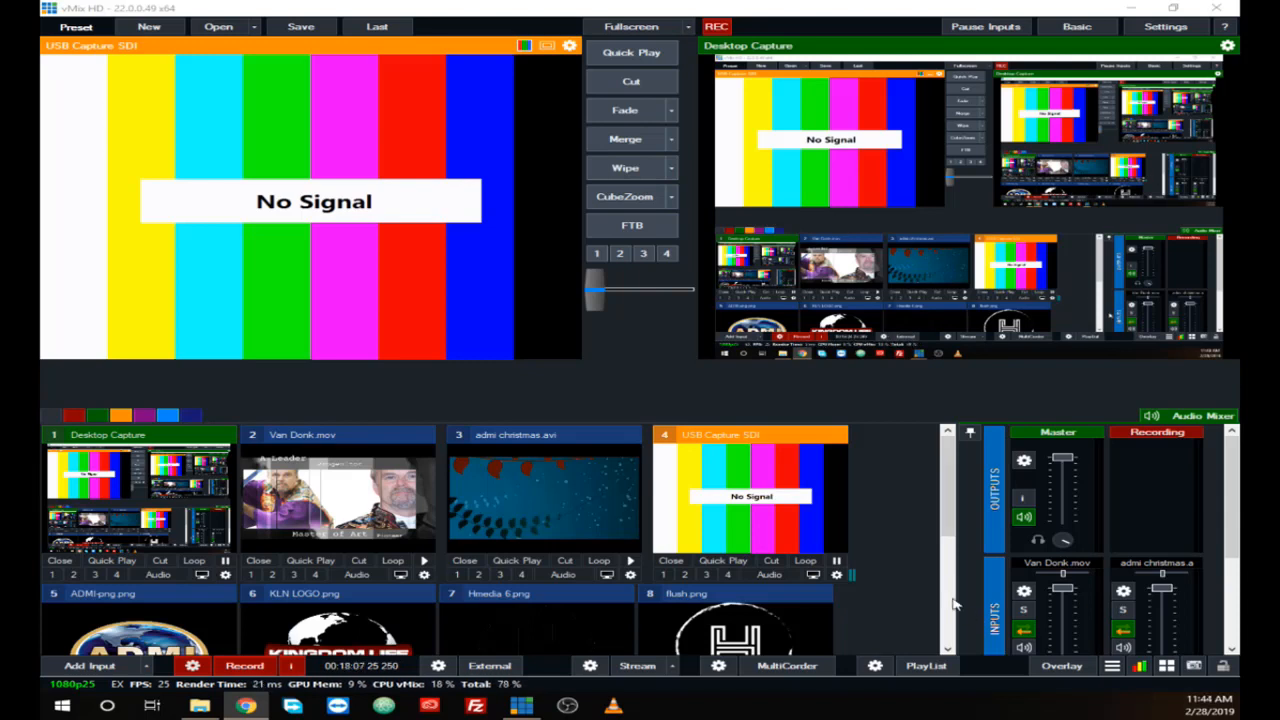
# Step: Play and pause the finished books slideshow in the preview, and move it to photo 7
pyautogui.click(949, 602)
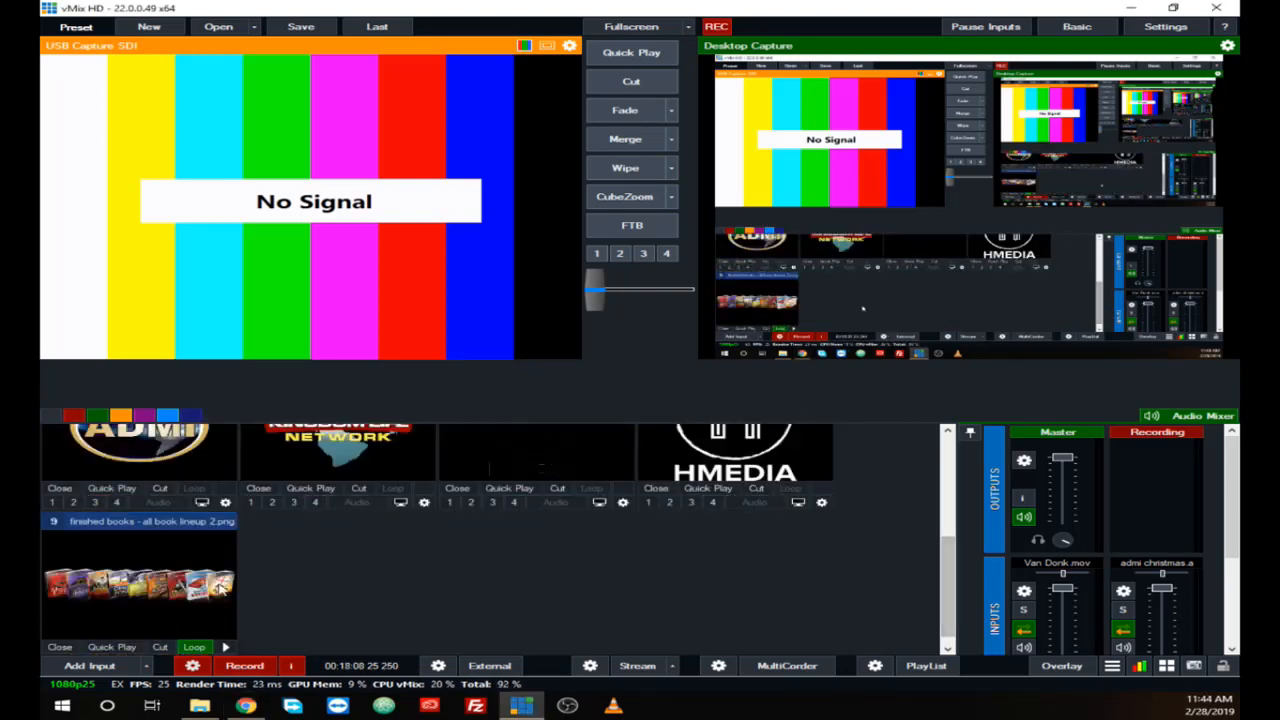
pyautogui.click(163, 601)
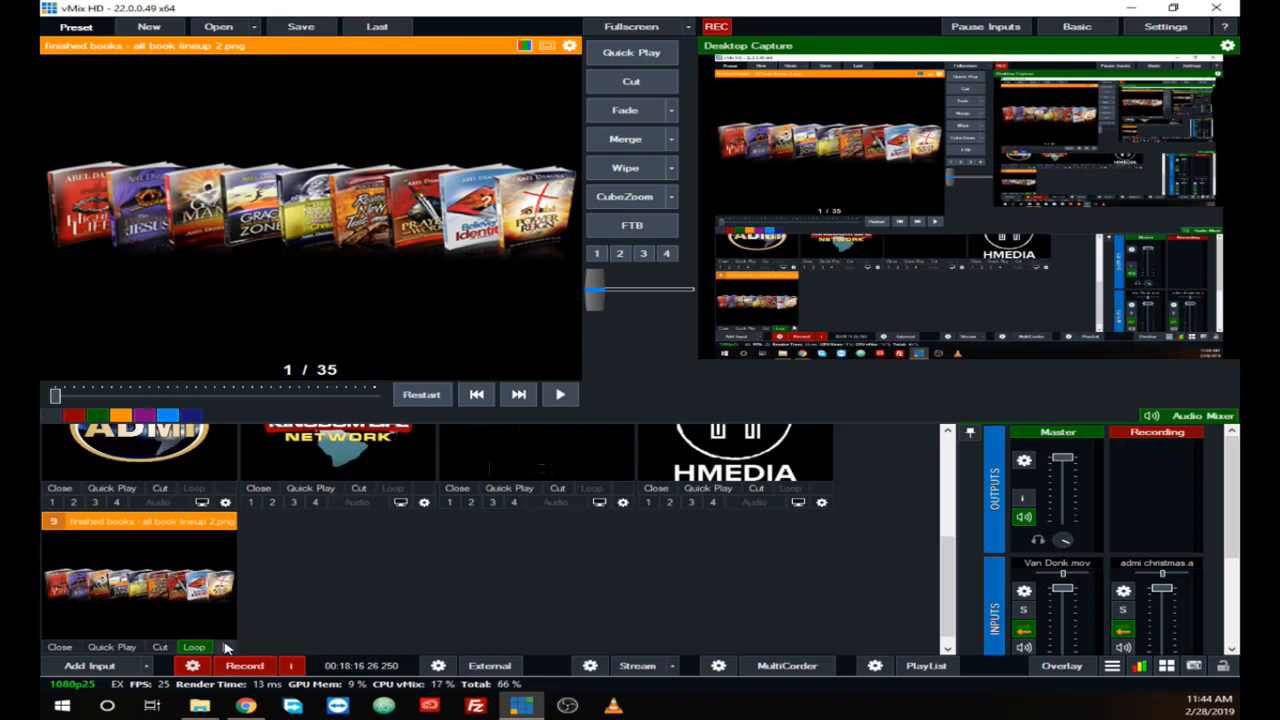
pyautogui.click(561, 395)
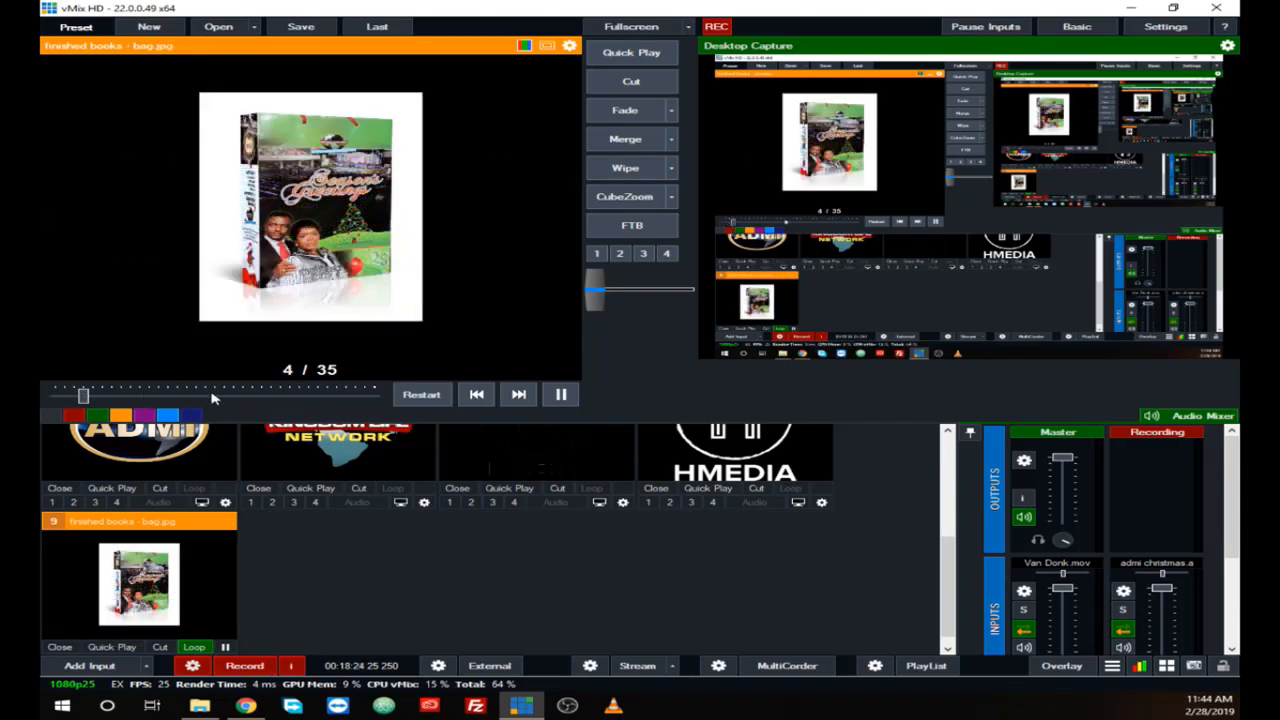
pyautogui.click(562, 395)
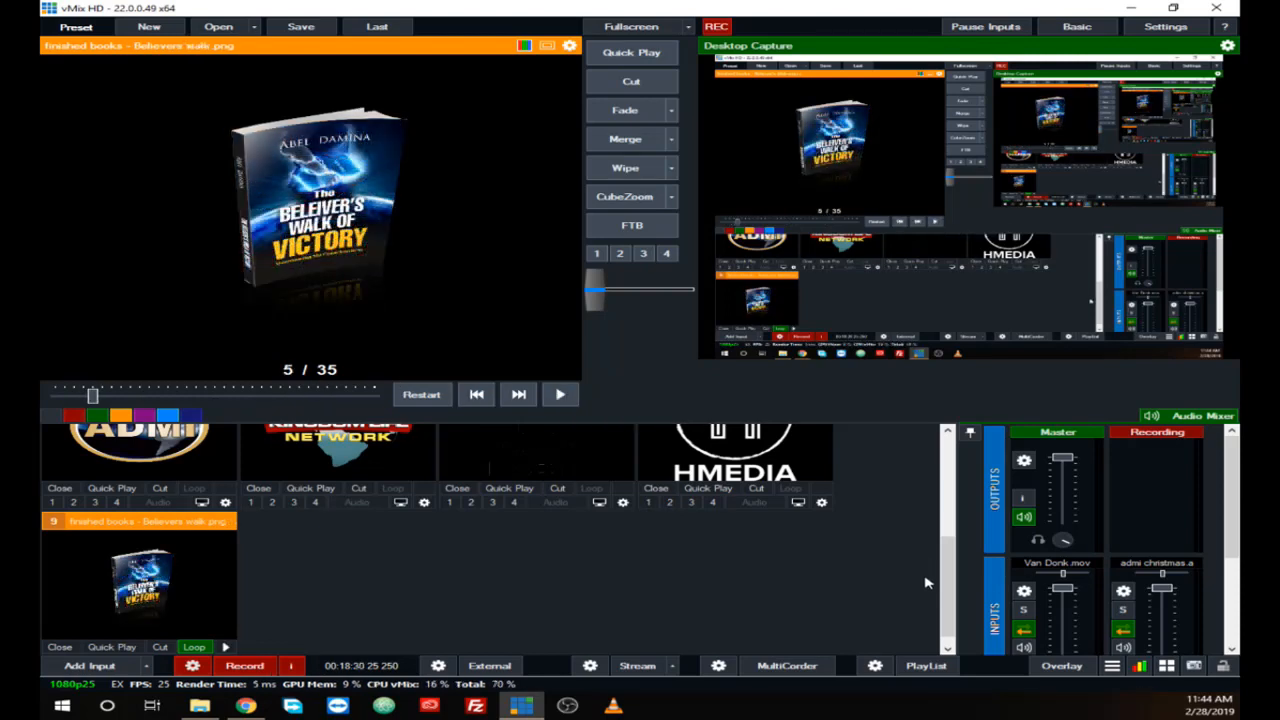
pyautogui.click(111, 396)
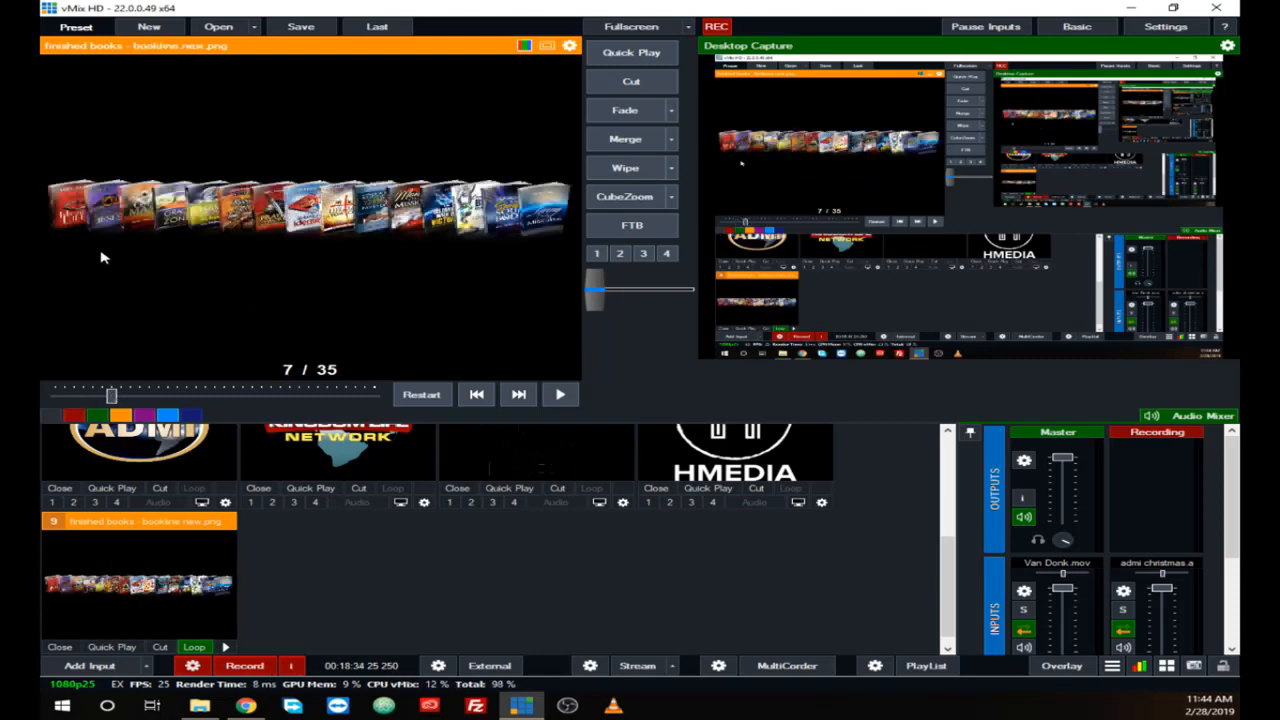
# Step: Start a PowerPoint input and browse to the WebDev files folder on USB Drive (E:)
pyautogui.click(80, 666)
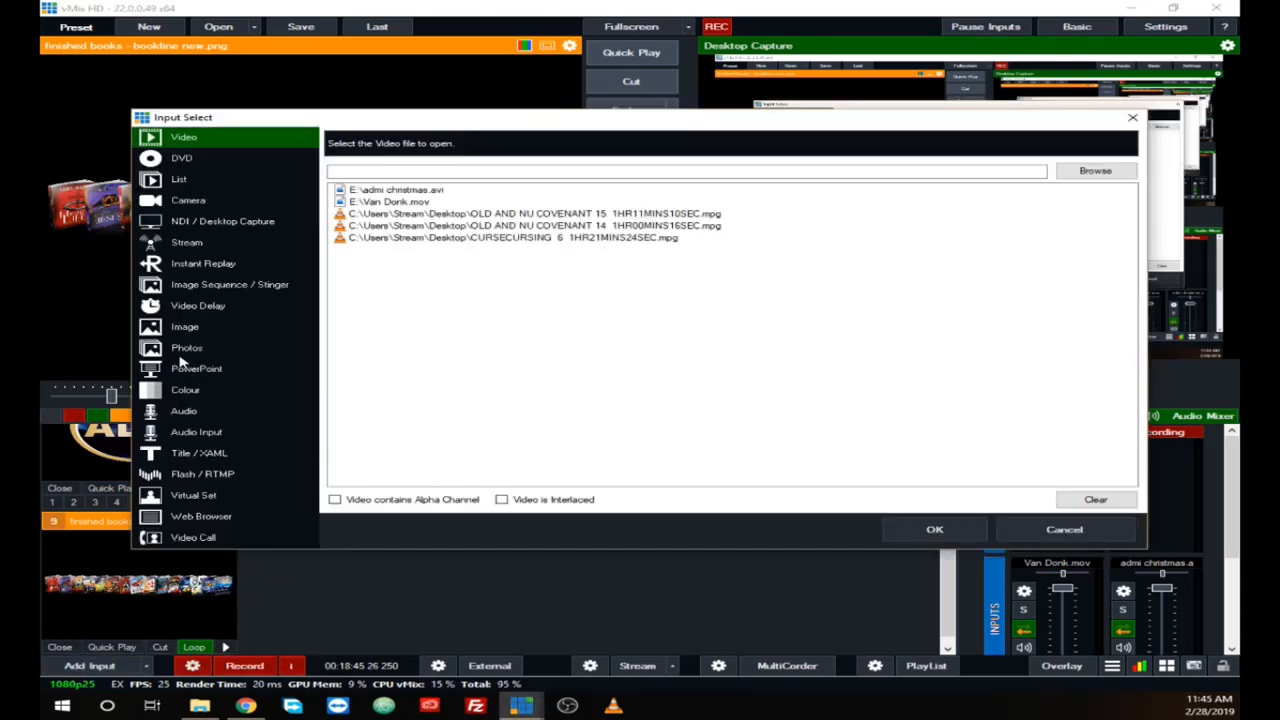
pyautogui.click(187, 372)
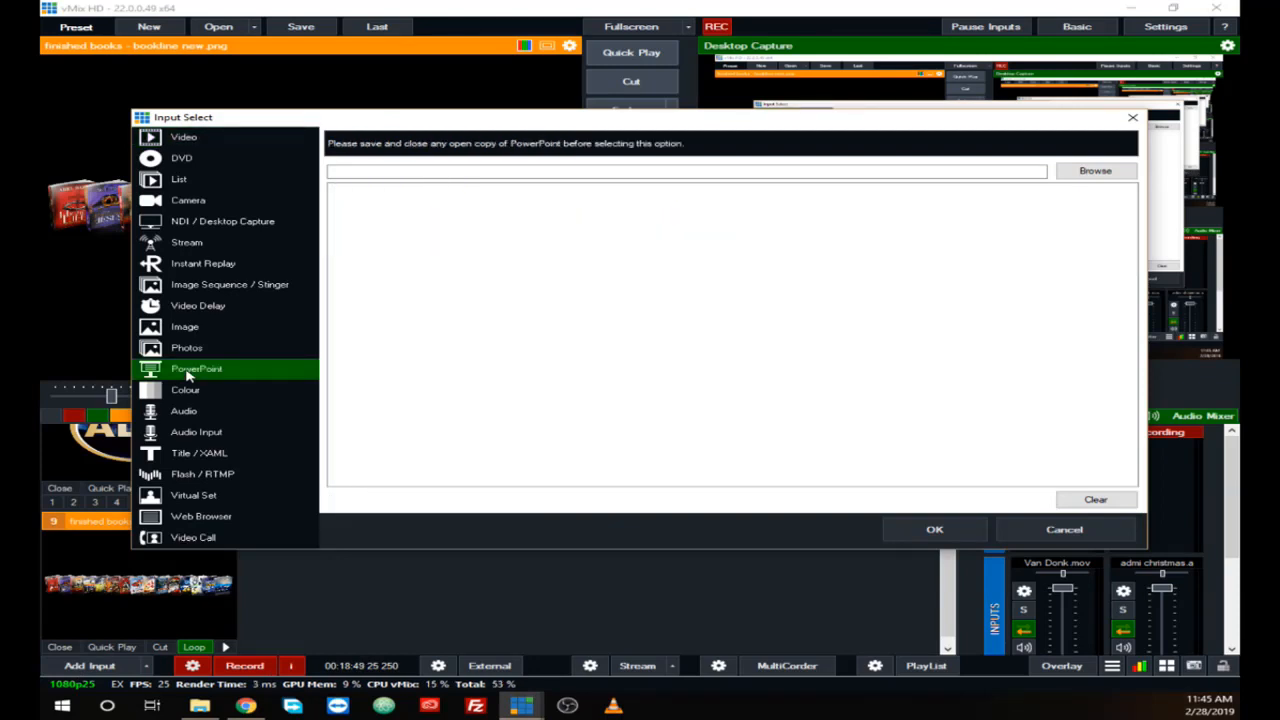
pyautogui.click(1068, 171)
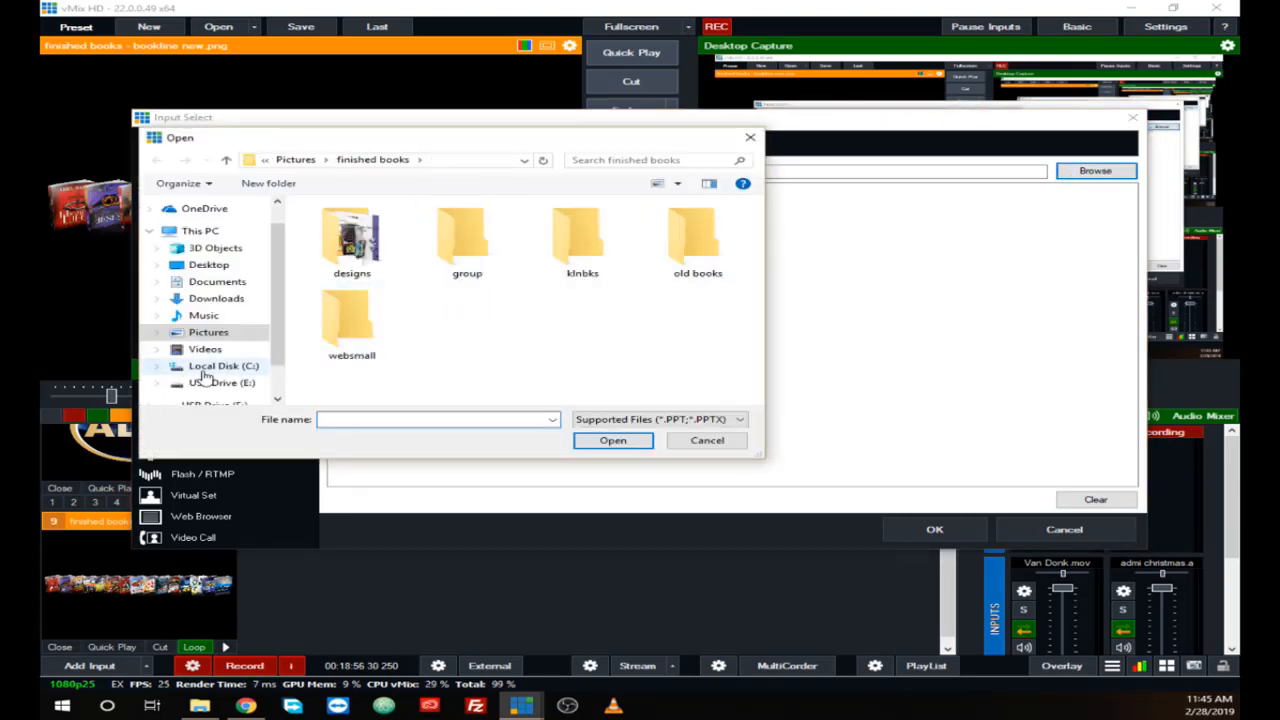
pyautogui.click(226, 384)
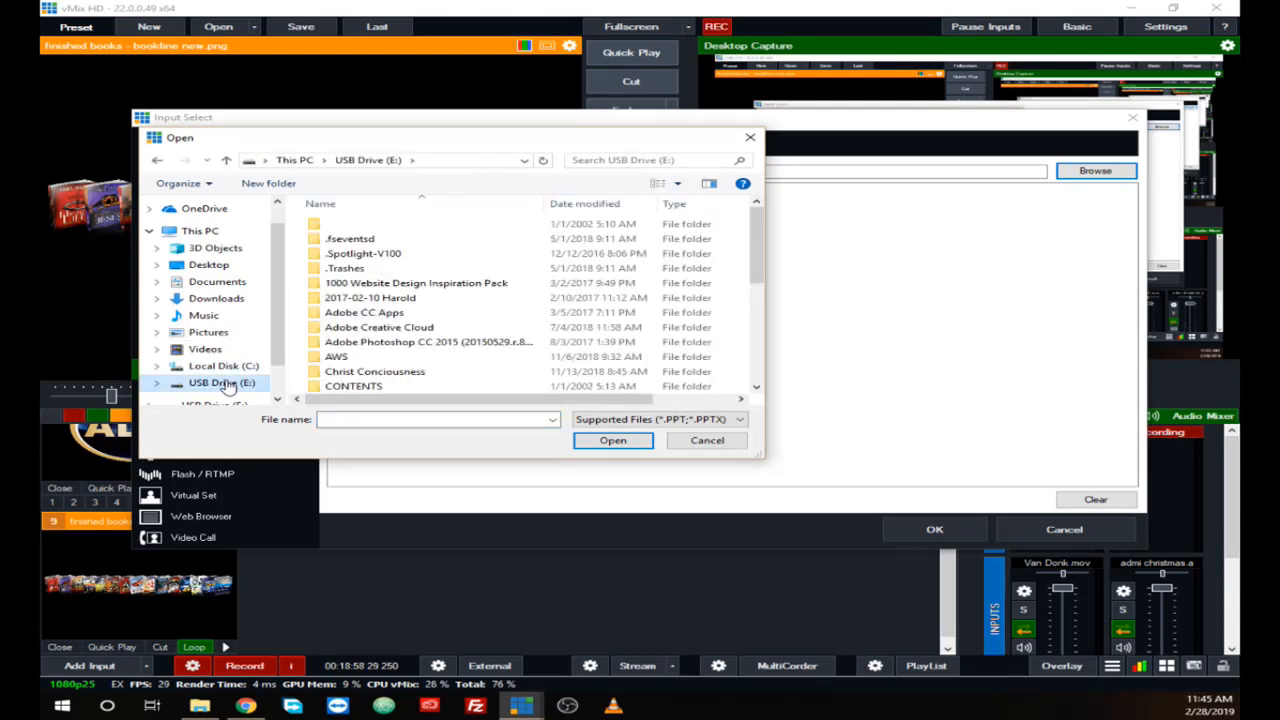
pyautogui.click(756, 354)
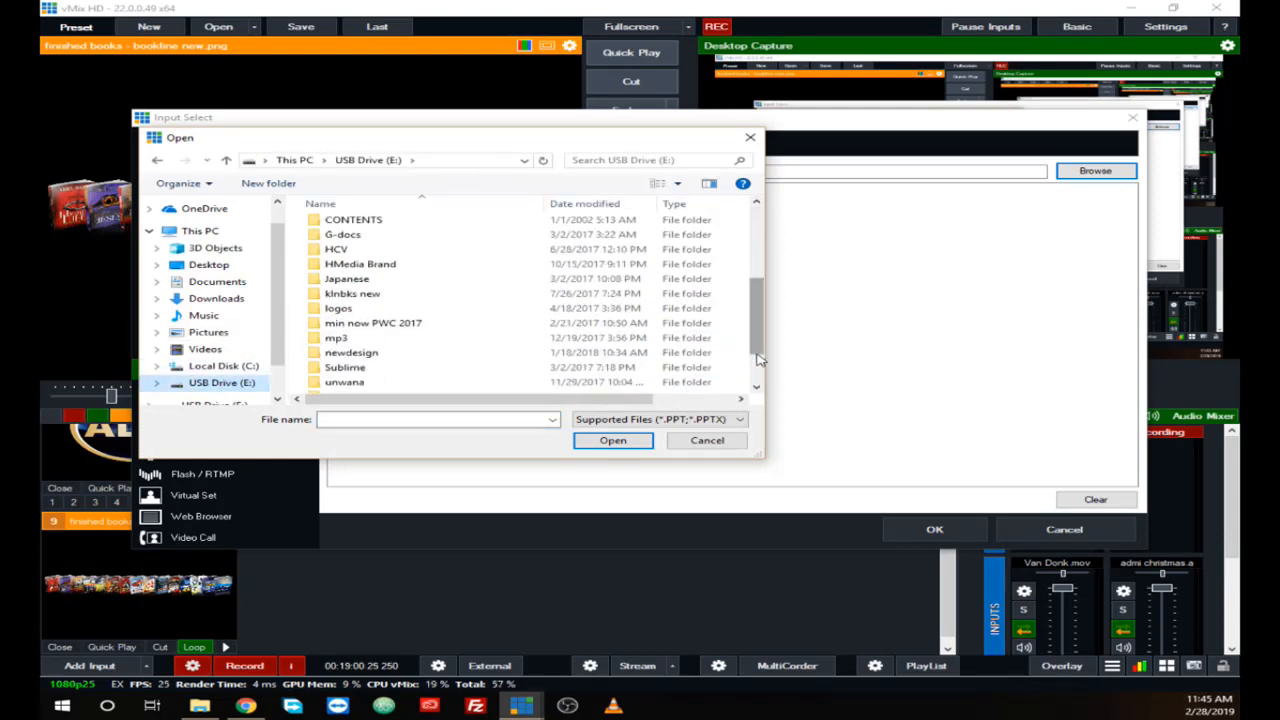
pyautogui.scroll(-2, 758, 360)
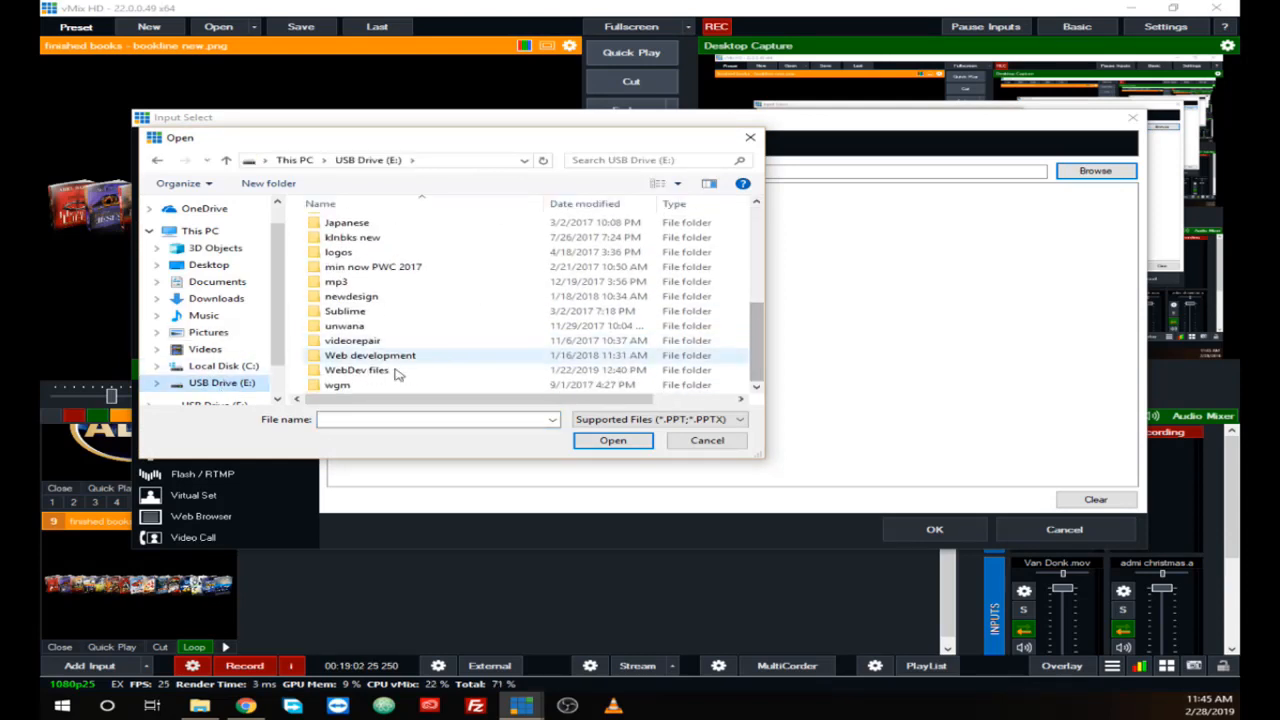
pyautogui.doubleClick(330, 372)
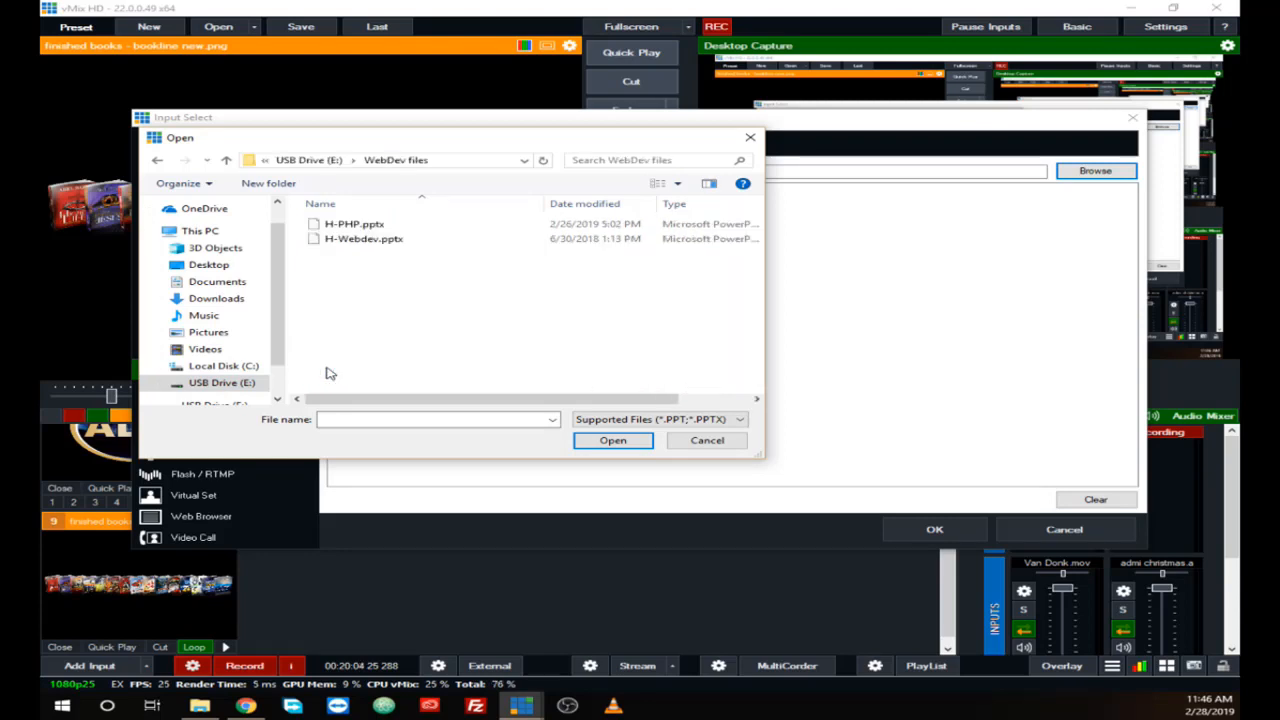
# Step: Add H-PHP.pptx as a PowerPoint input and play its slides in the preview, pausing at slide 5
pyautogui.click(342, 239)
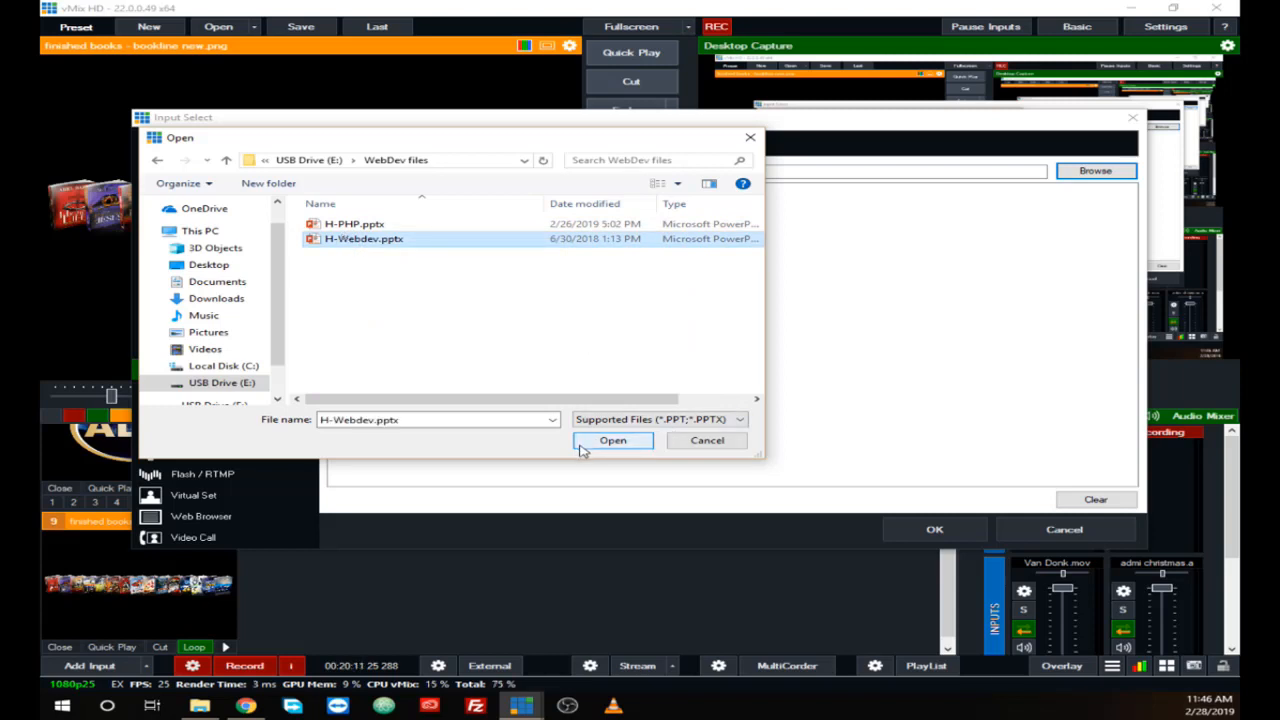
pyautogui.click(342, 227)
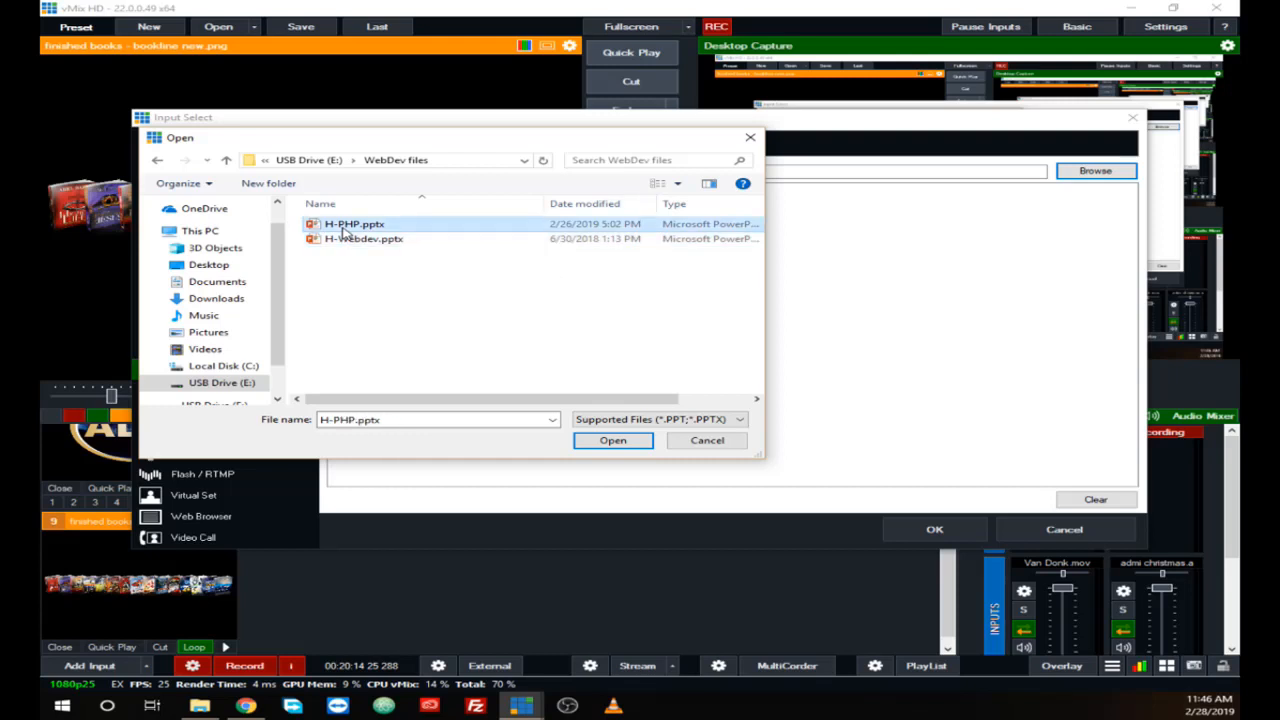
pyautogui.click(609, 441)
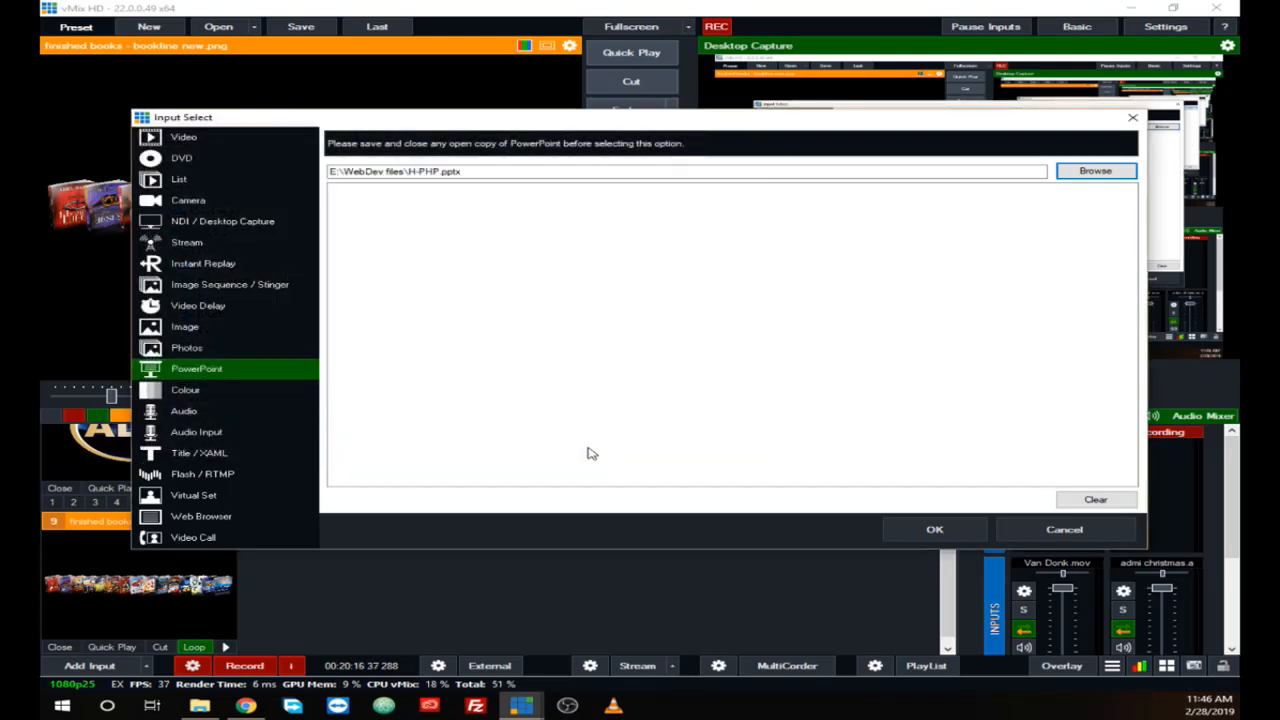
pyautogui.click(930, 530)
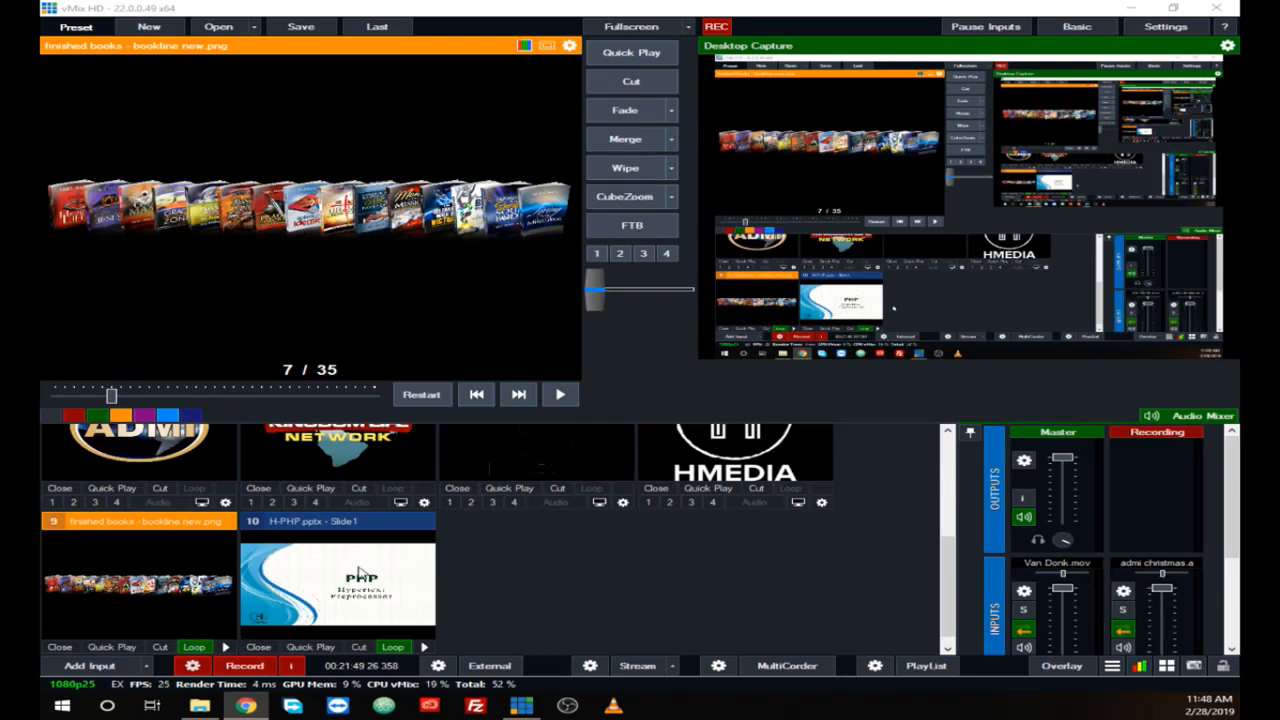
pyautogui.click(311, 574)
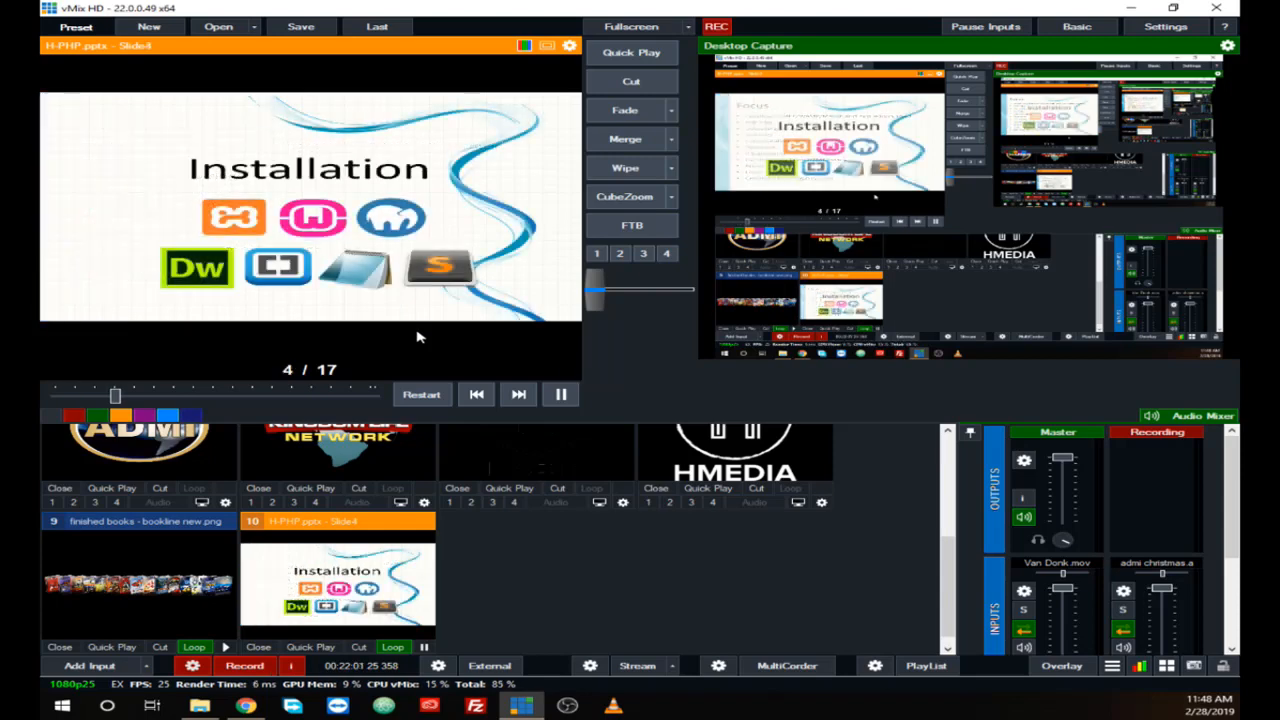
pyautogui.click(561, 394)
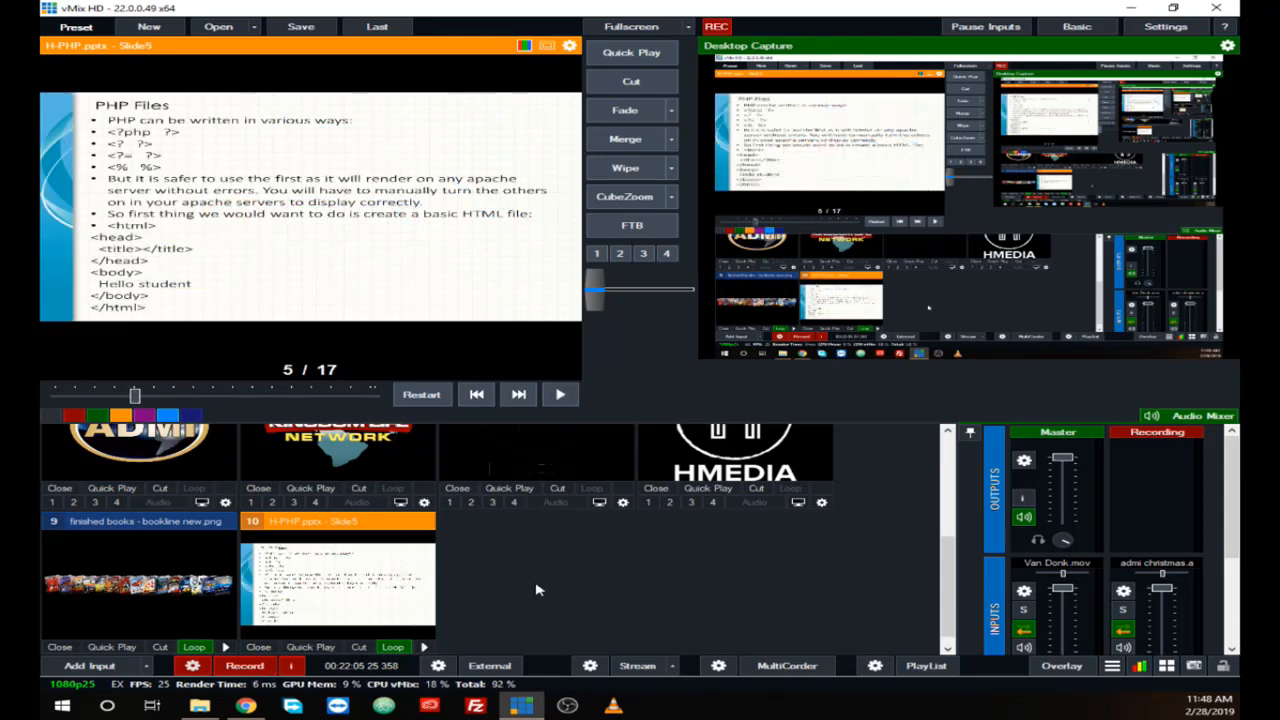
# Step: Start a new input and show the Colour input options: Colour, Colour Bars and Transparent
pyautogui.click(70, 668)
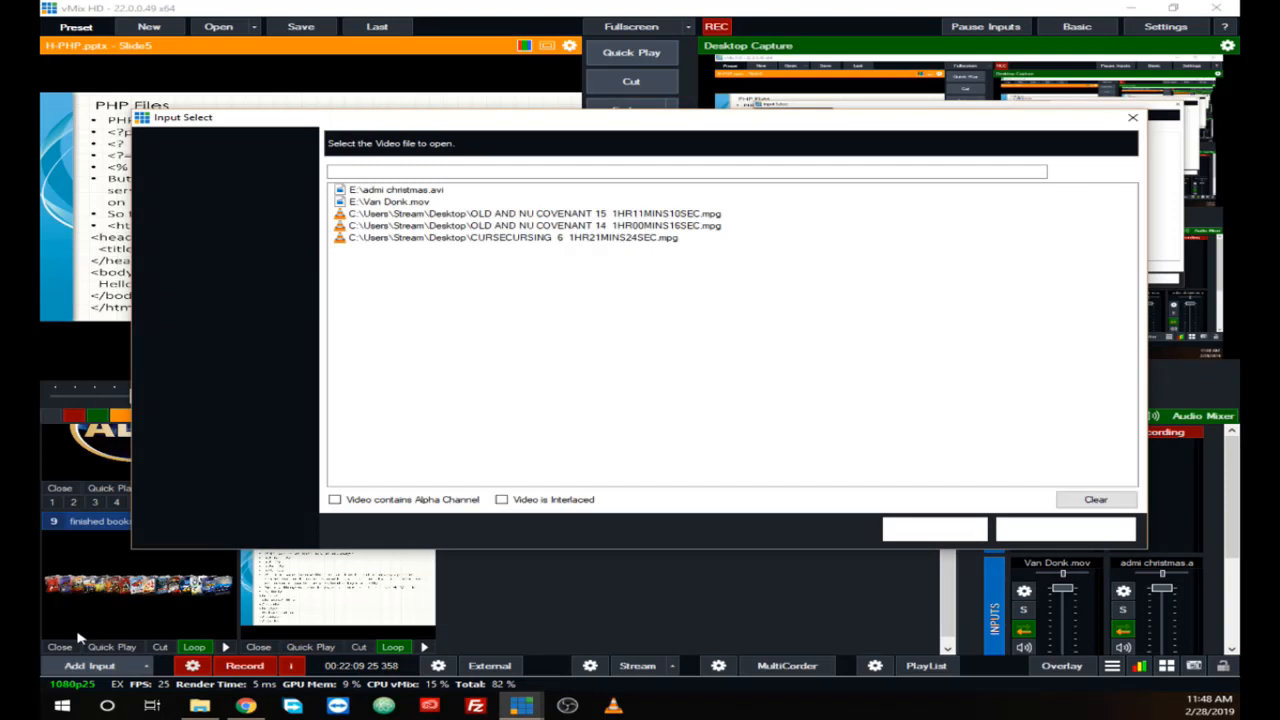
pyautogui.click(195, 390)
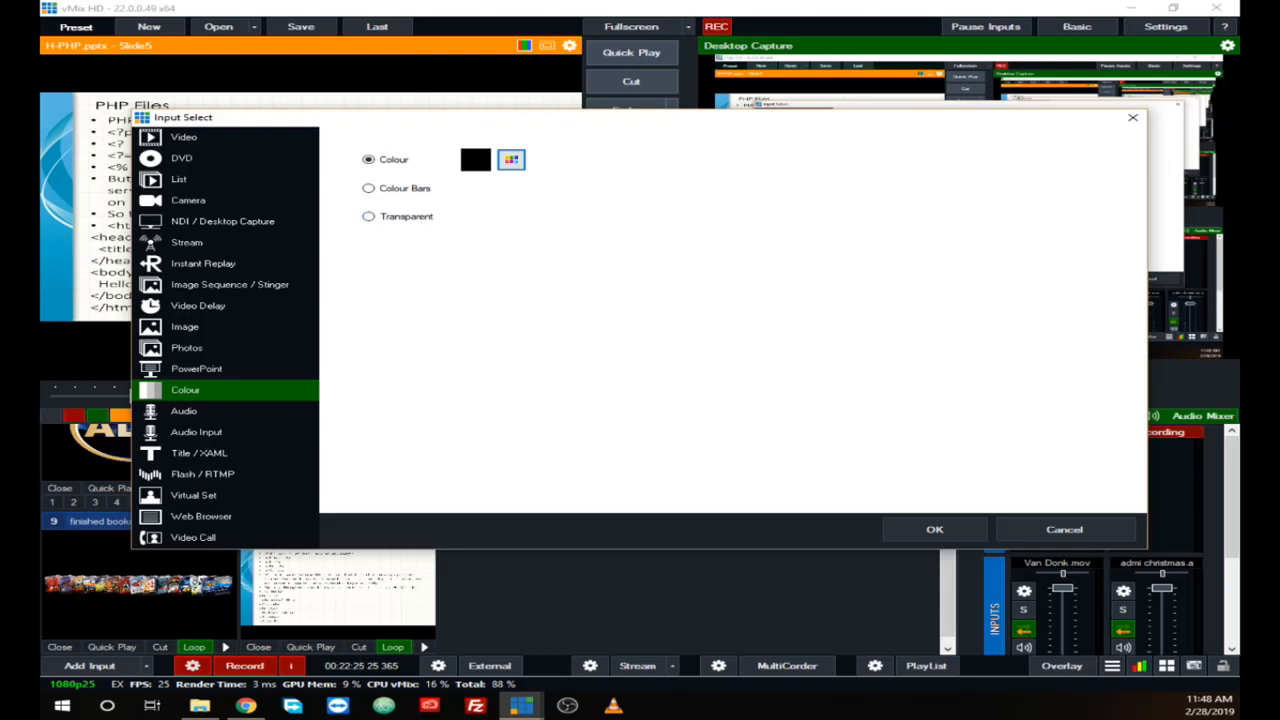
pyautogui.hotkey('alt', 'Tab')
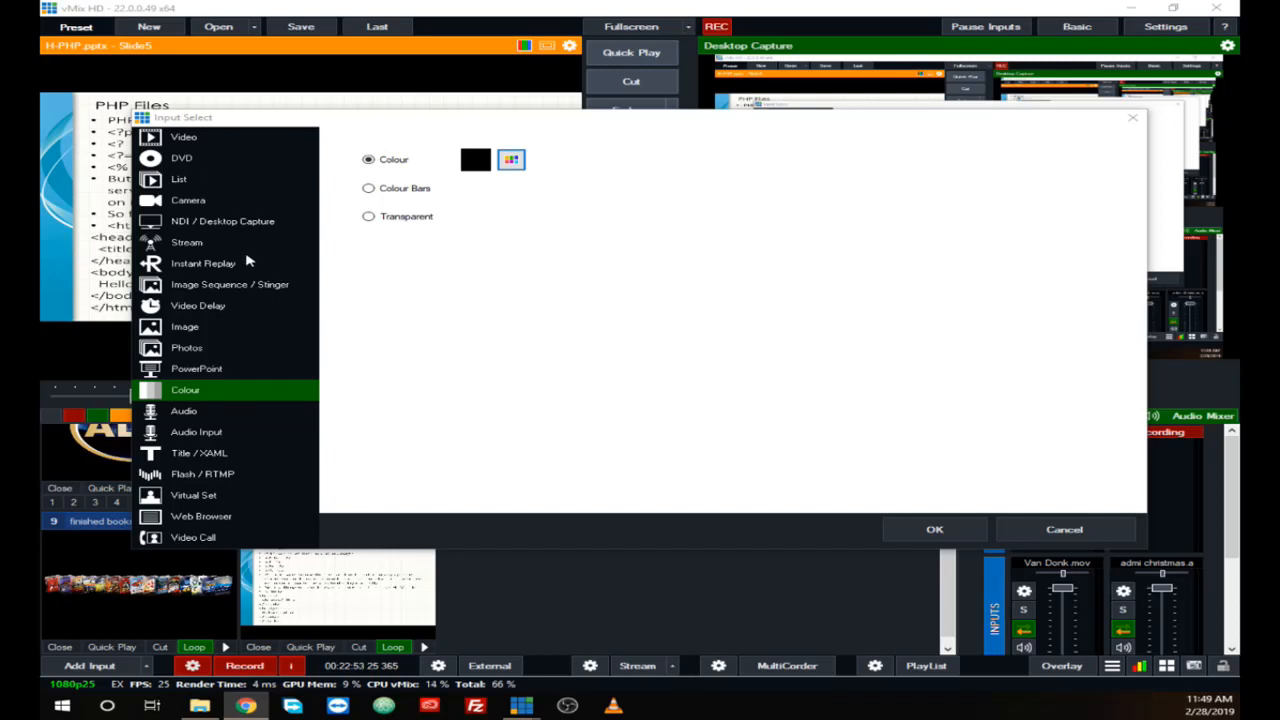
# Step: Add Essential.mp3 from USB Drive (E:) as an Audio input
pyautogui.click(192, 418)
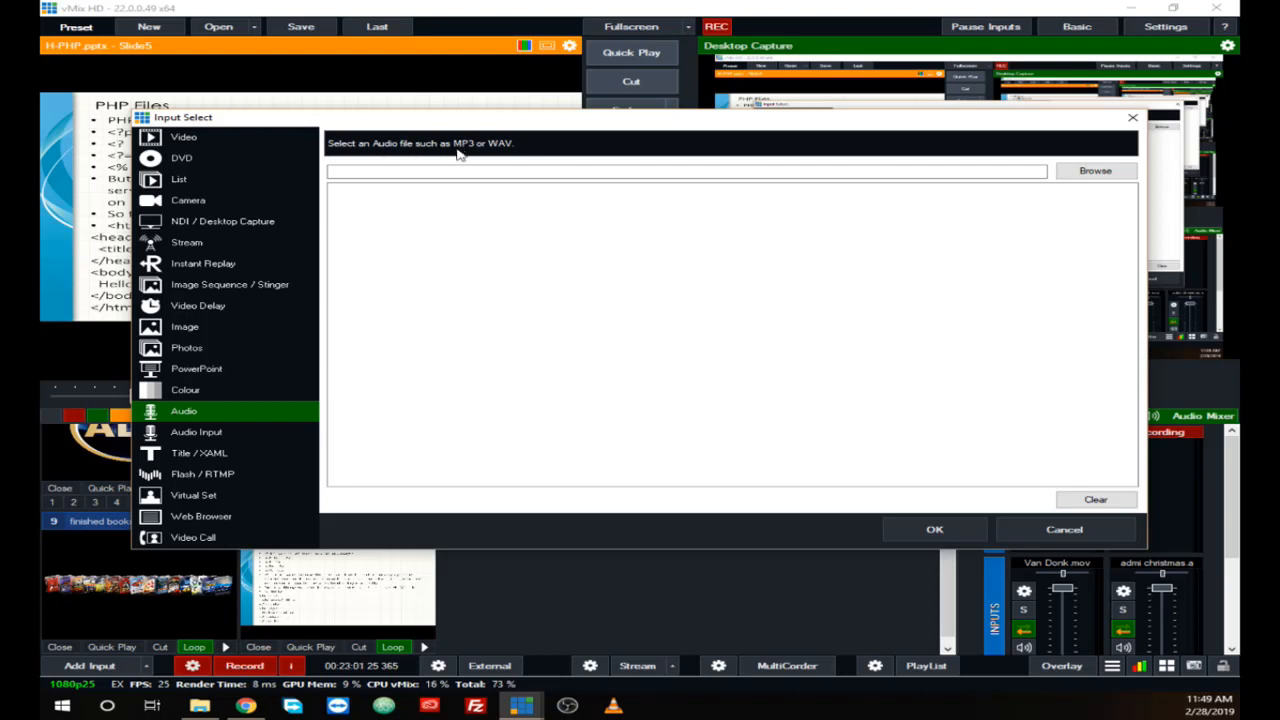
pyautogui.click(1088, 176)
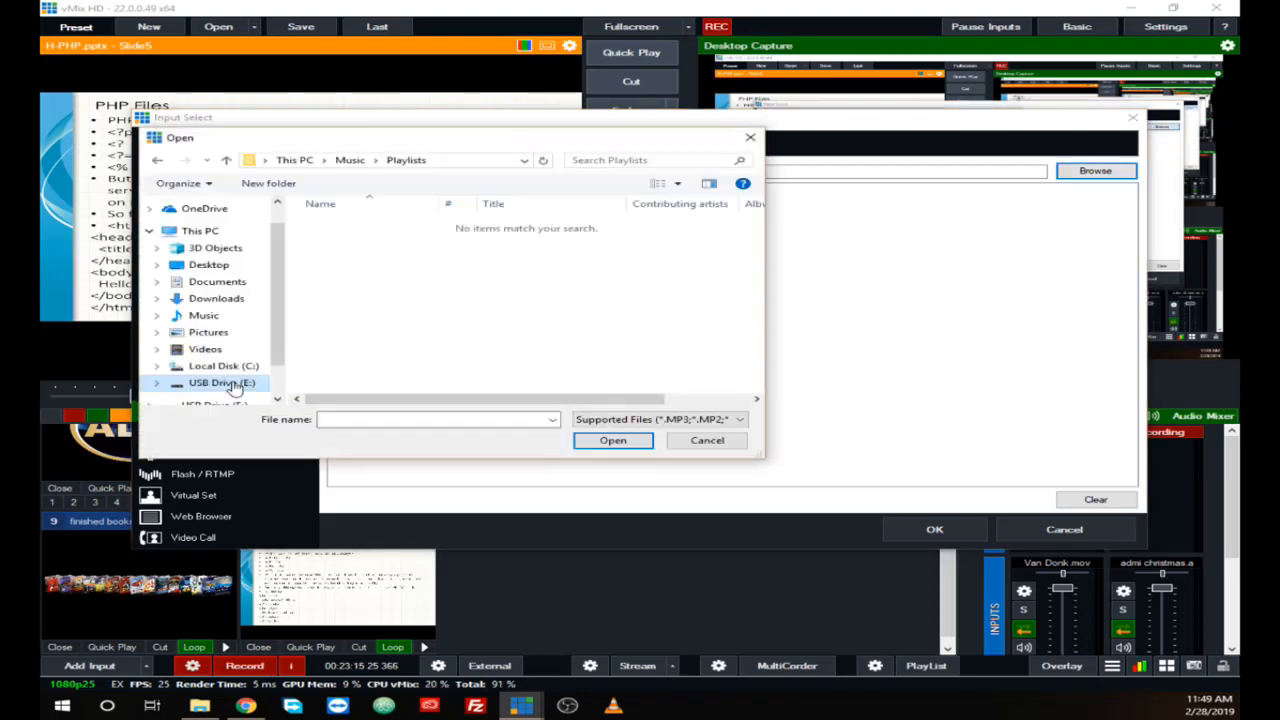
pyautogui.scroll(-3, 372, 340)
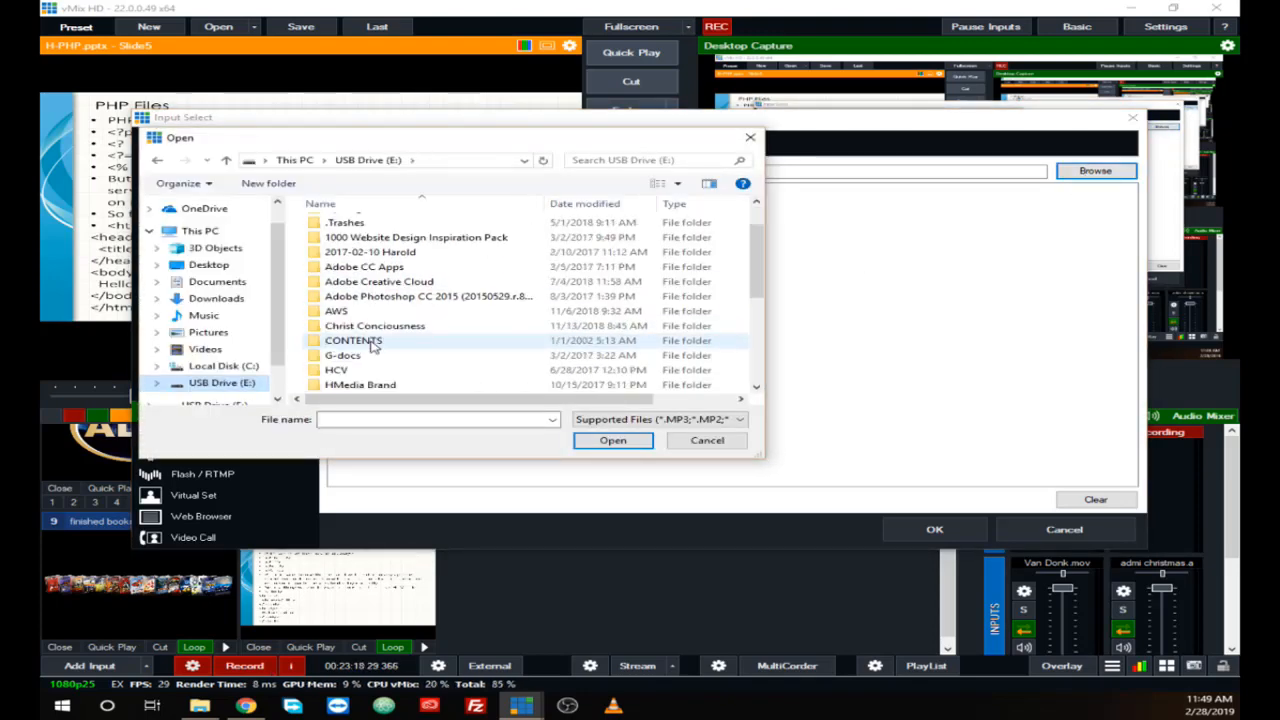
pyautogui.scroll(-2, 372, 345)
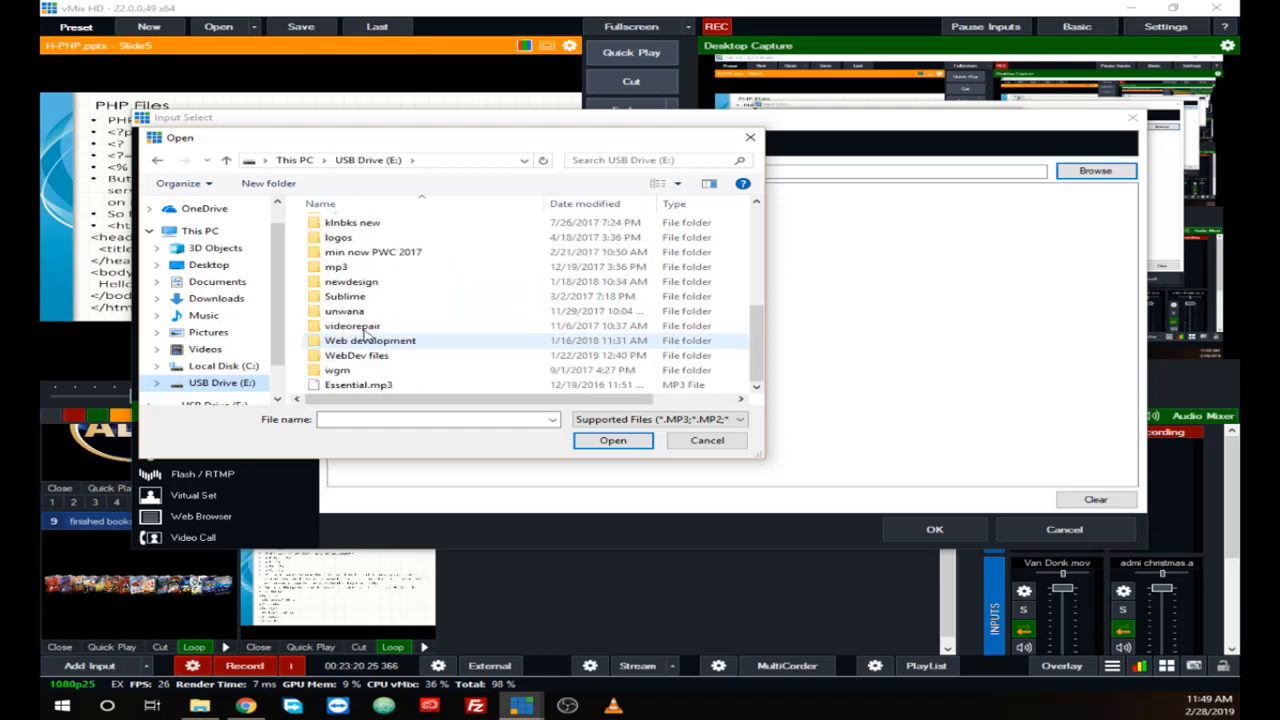
pyautogui.click(352, 388)
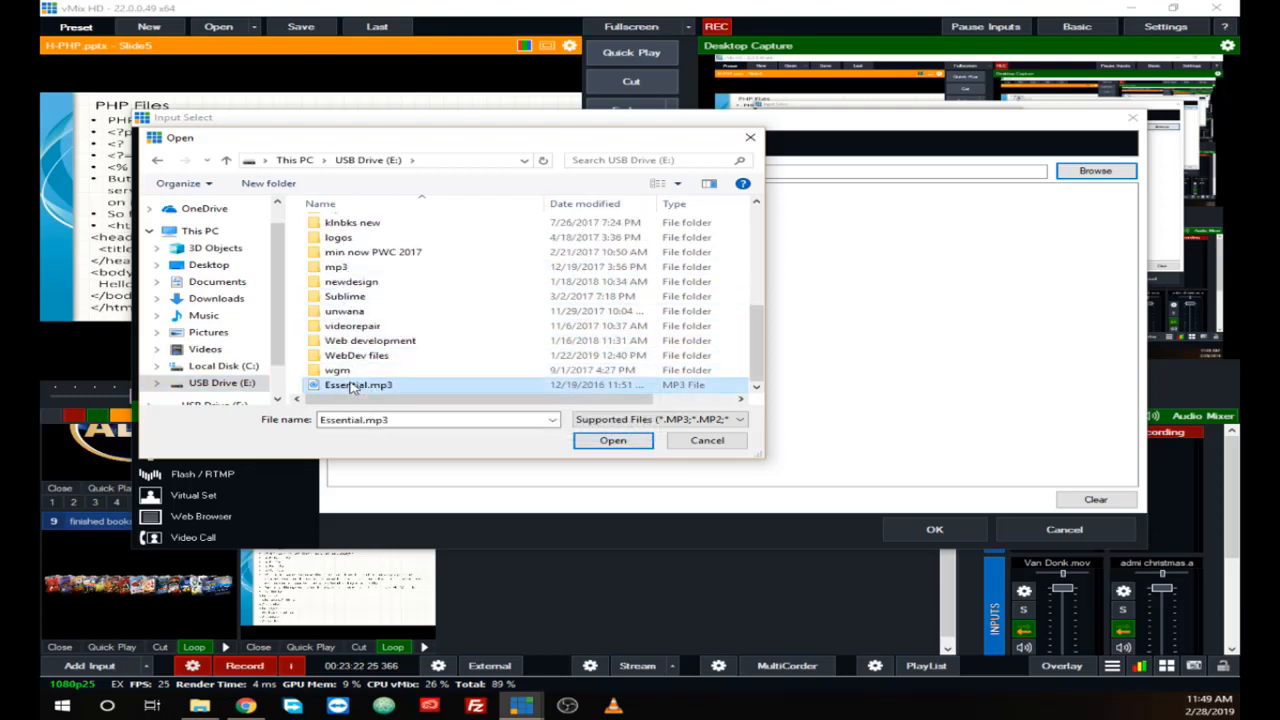
pyautogui.click(595, 443)
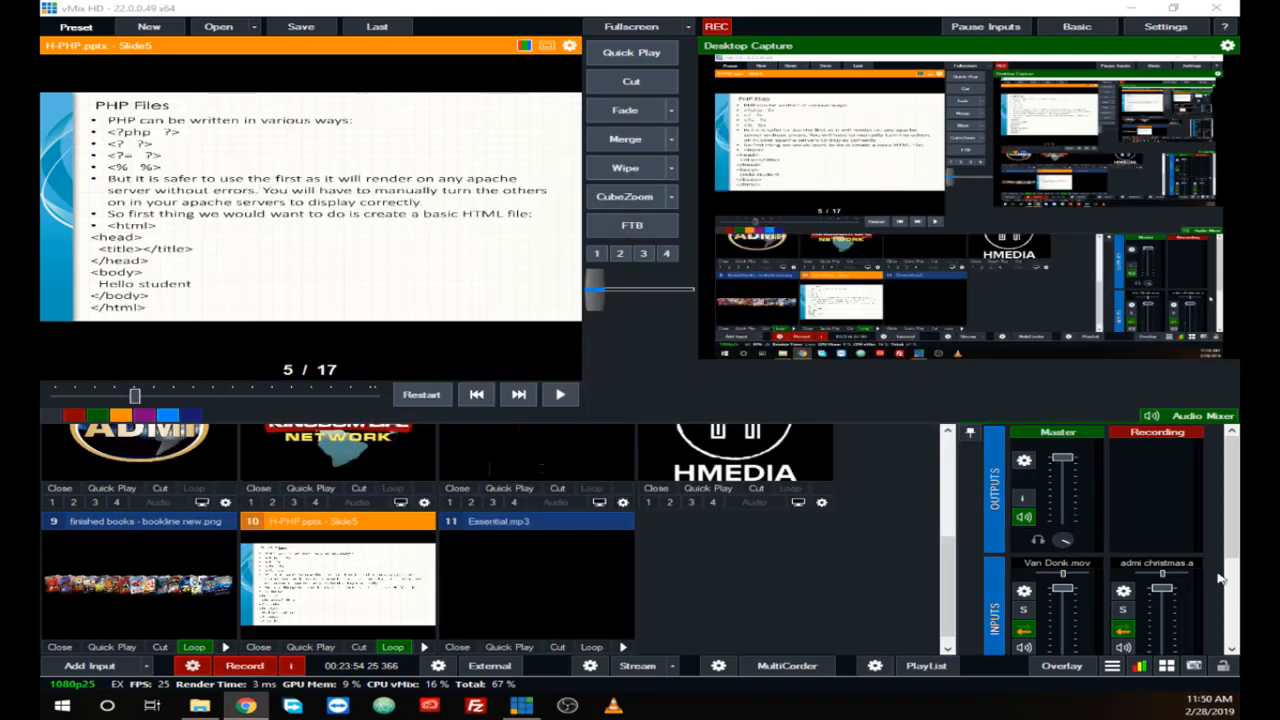
# Step: Play and pause the Essential.mp3 input while checking its mixer channel, and load it into the preview
pyautogui.click(1233, 579)
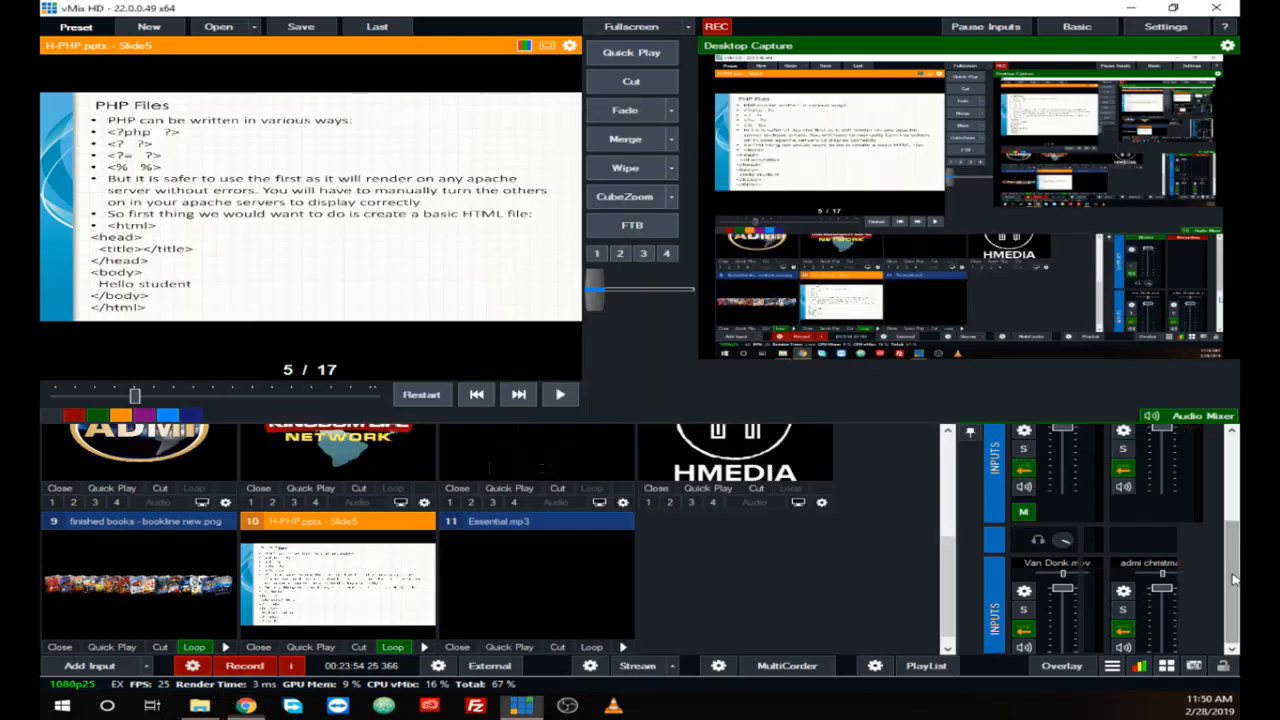
pyautogui.click(622, 648)
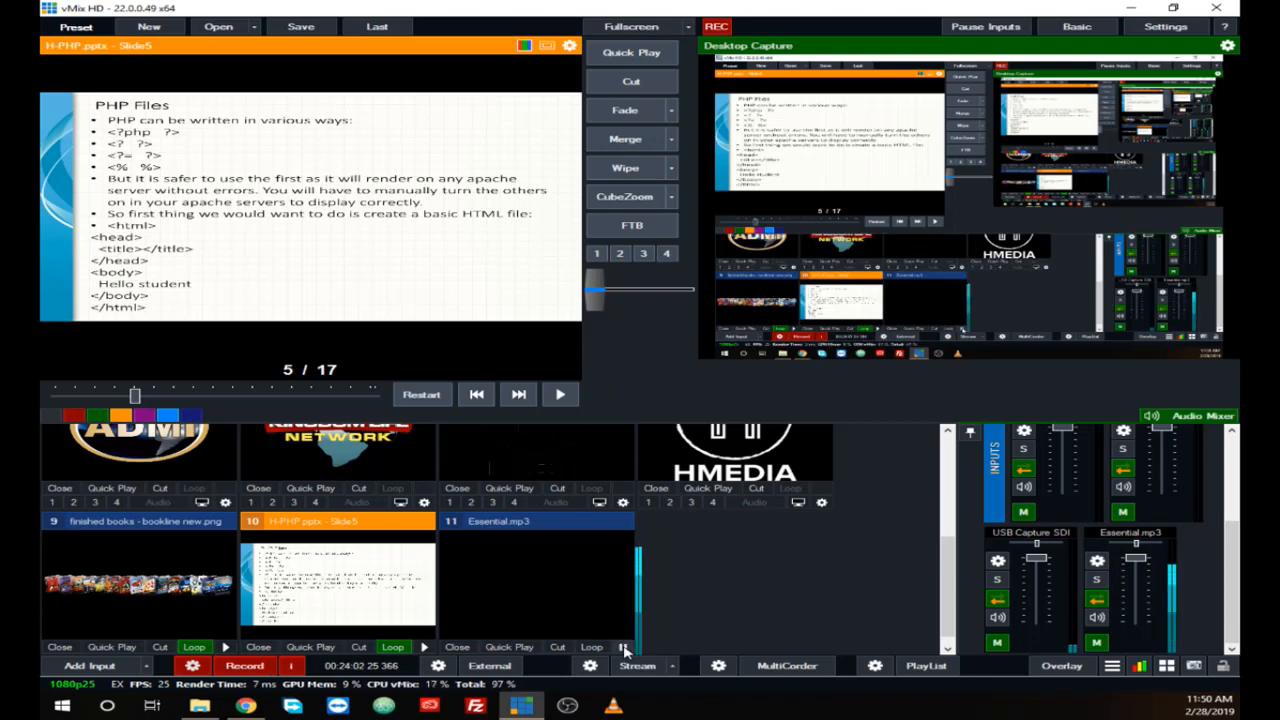
pyautogui.click(622, 648)
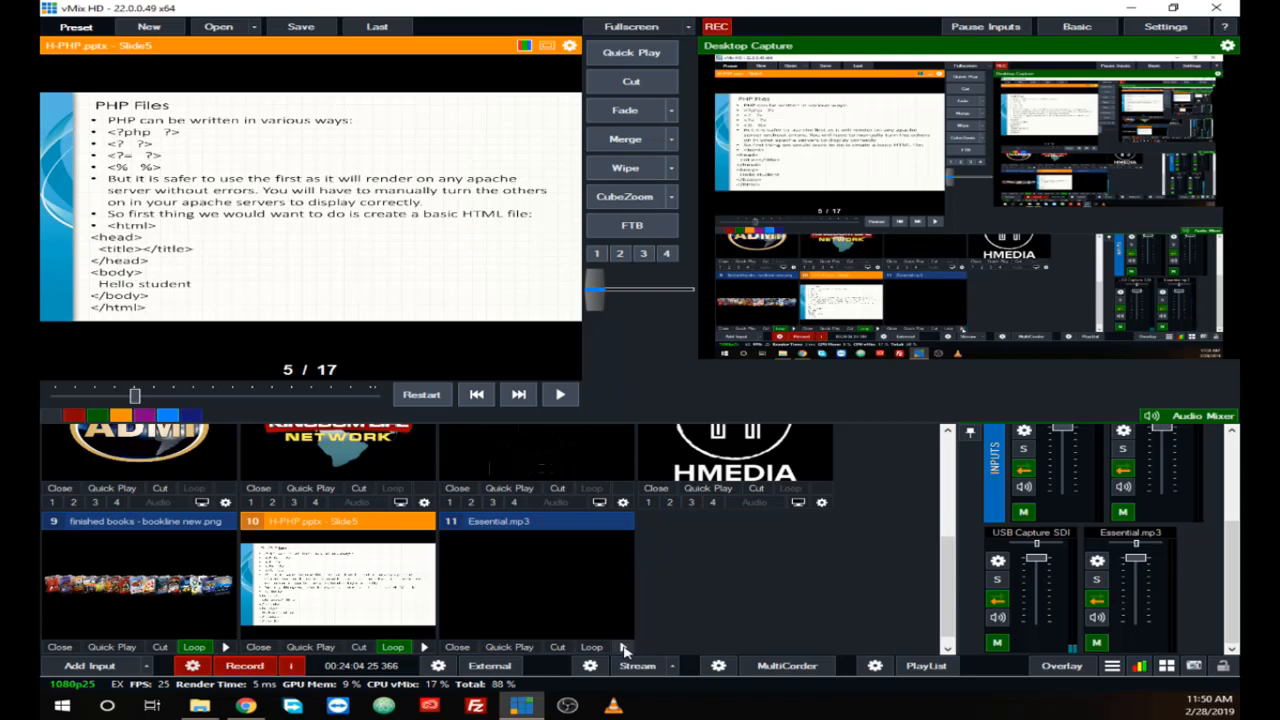
pyautogui.click(534, 597)
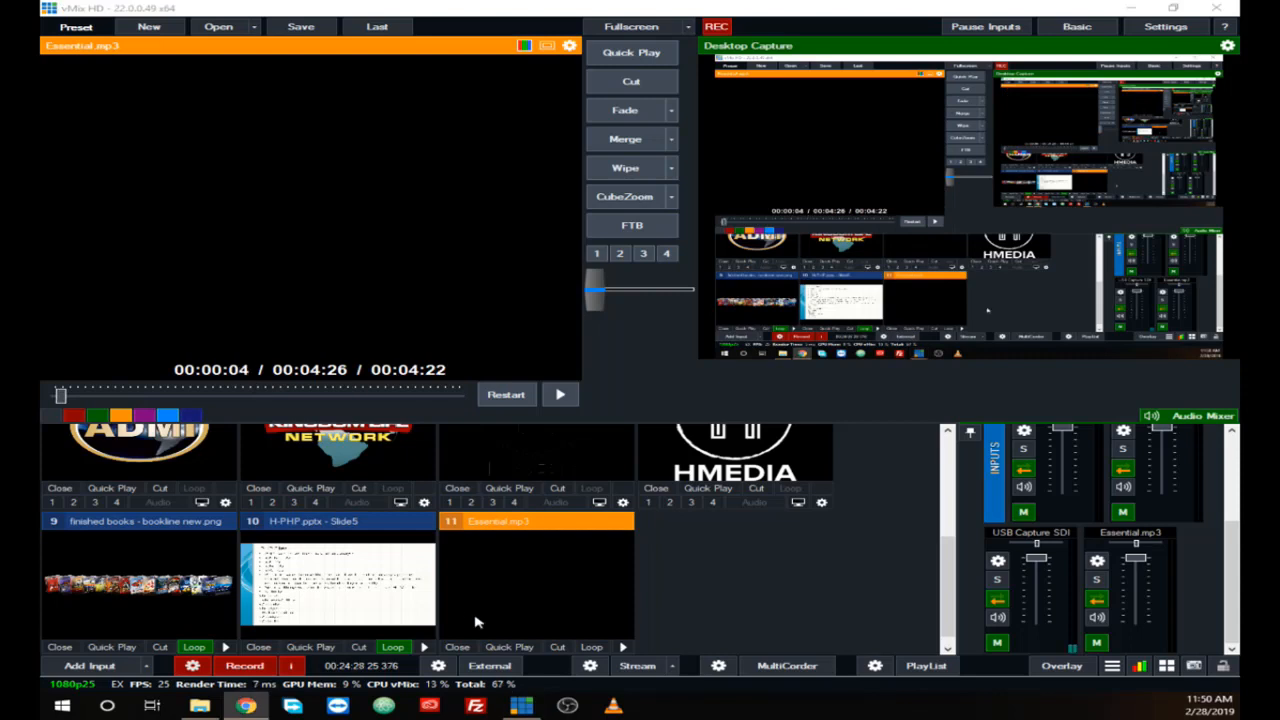
# Step: Start another input and review the audio devices available for an Audio Input, leaving the device at None
pyautogui.click(88, 668)
pyautogui.click(88, 668)
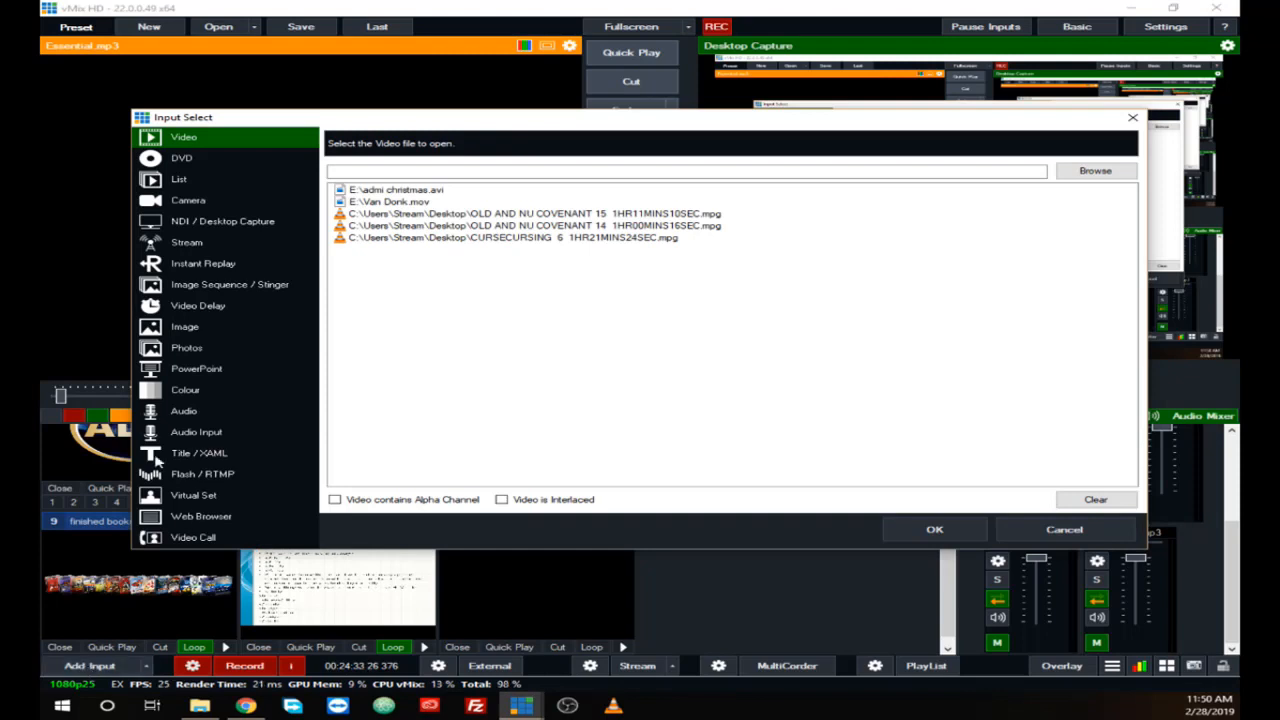
pyautogui.click(185, 434)
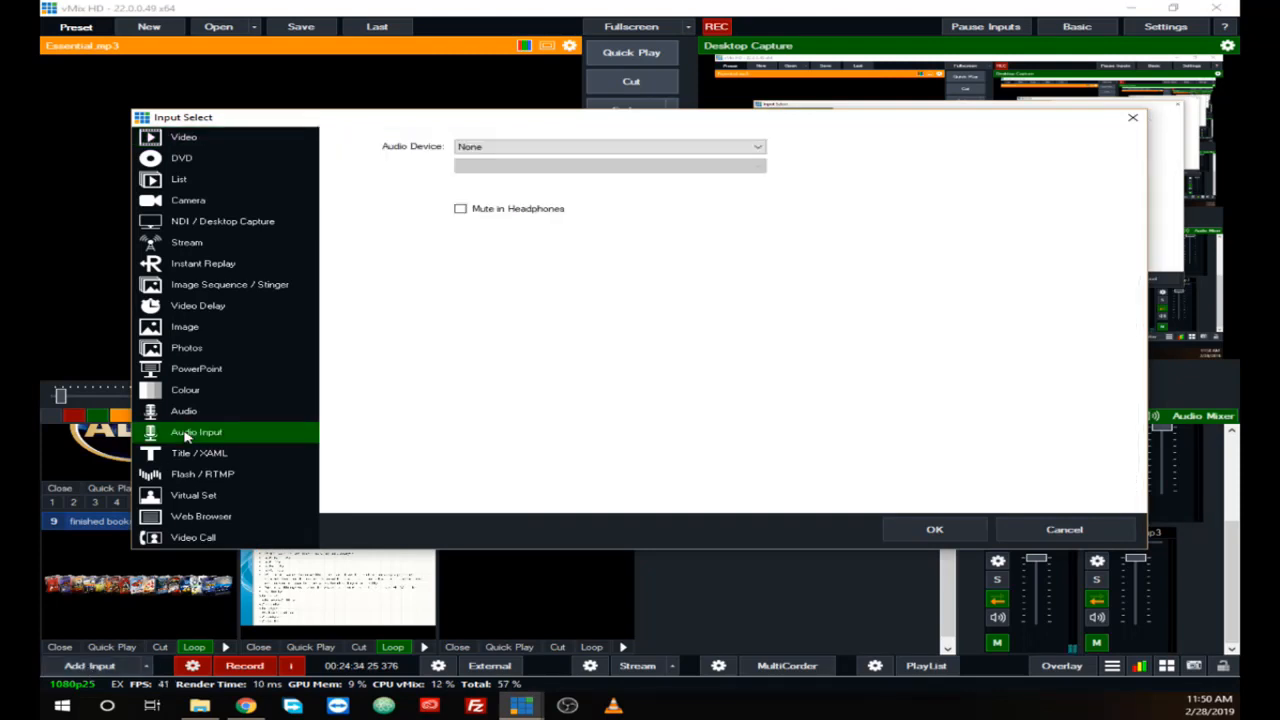
pyautogui.click(757, 149)
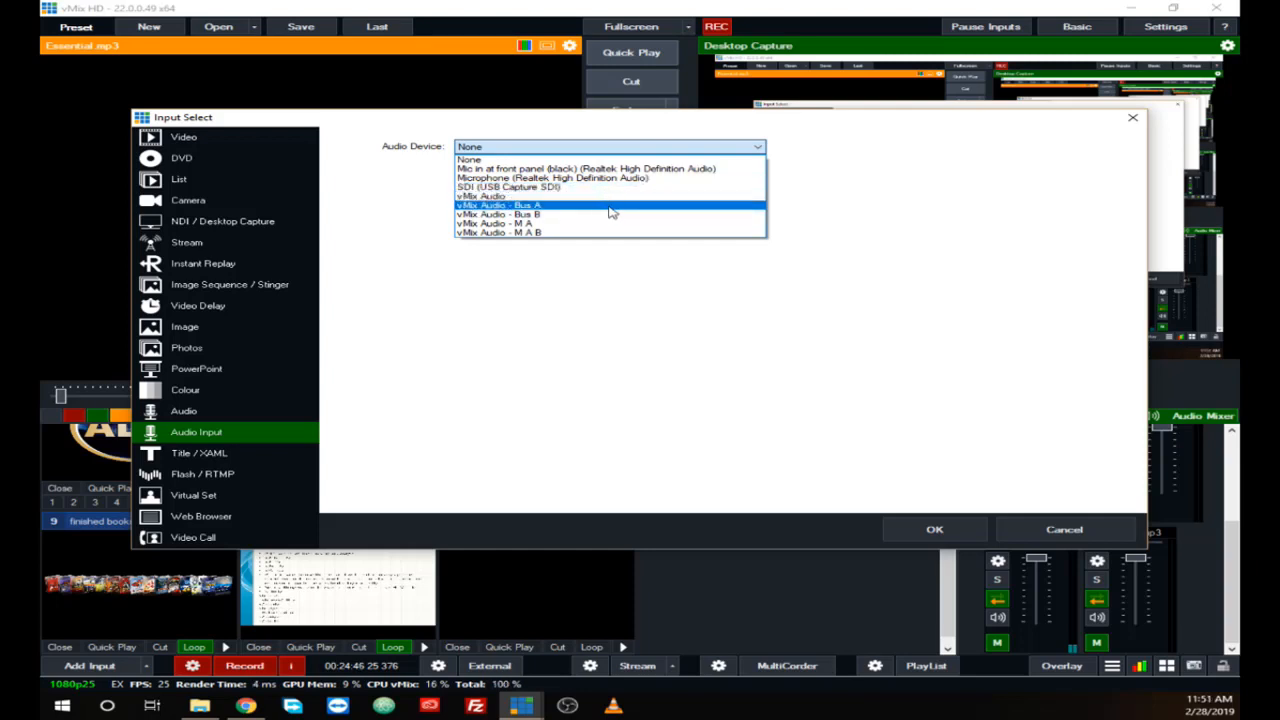
pyautogui.click(813, 204)
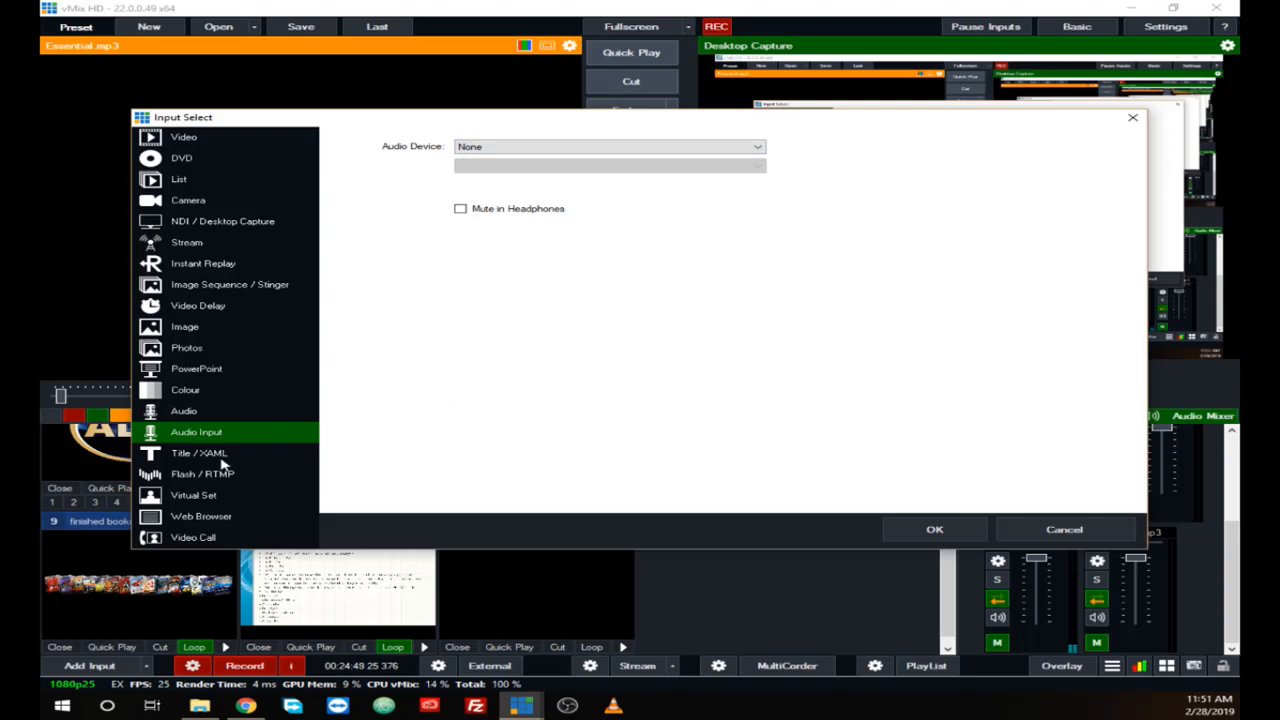
# Step: Browse the GT Title templates and add Title 22- Neon as a Title / XAML input
pyautogui.click(213, 458)
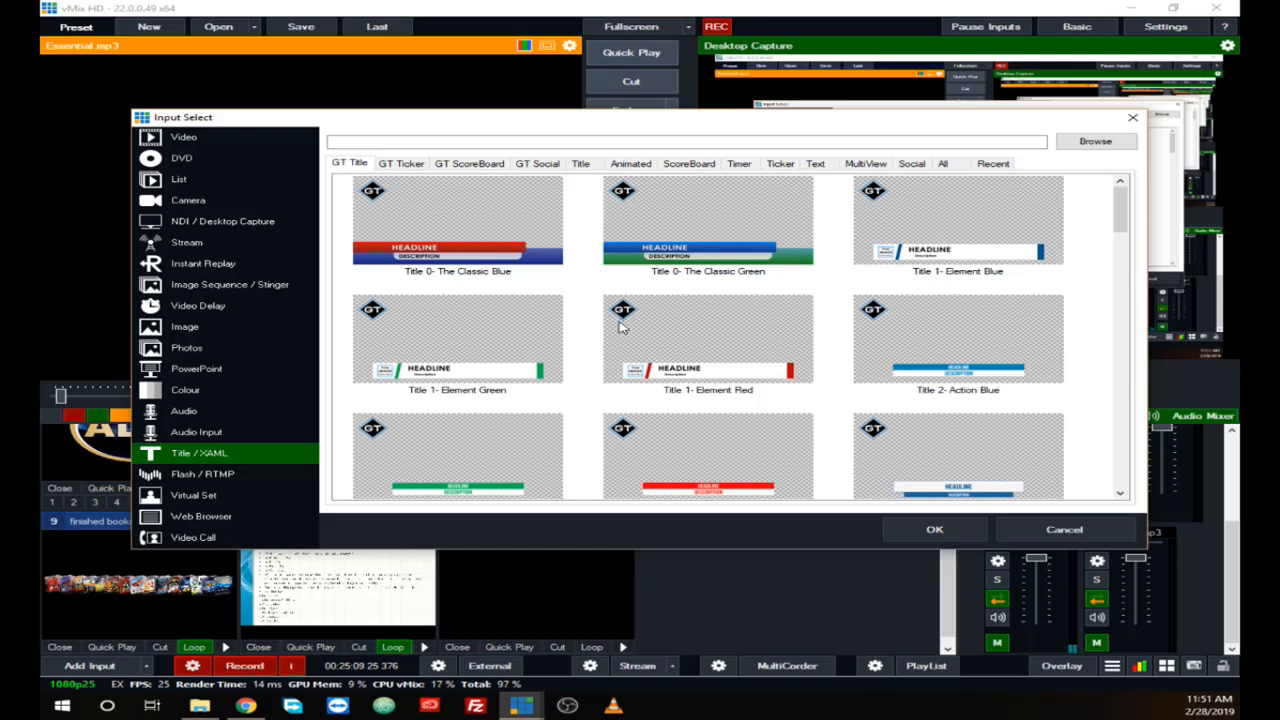
pyautogui.scroll(-1, 568, 378)
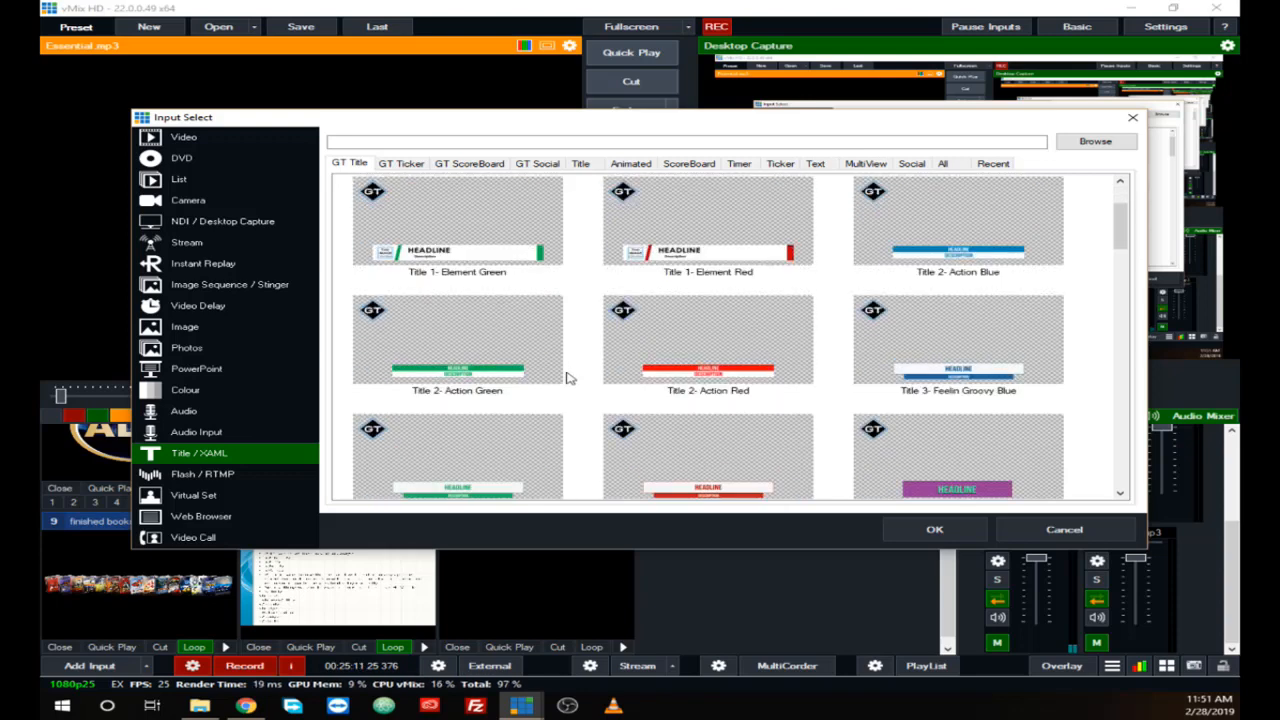
pyautogui.scroll(-1, 568, 378)
pyautogui.scroll(-2, 568, 378)
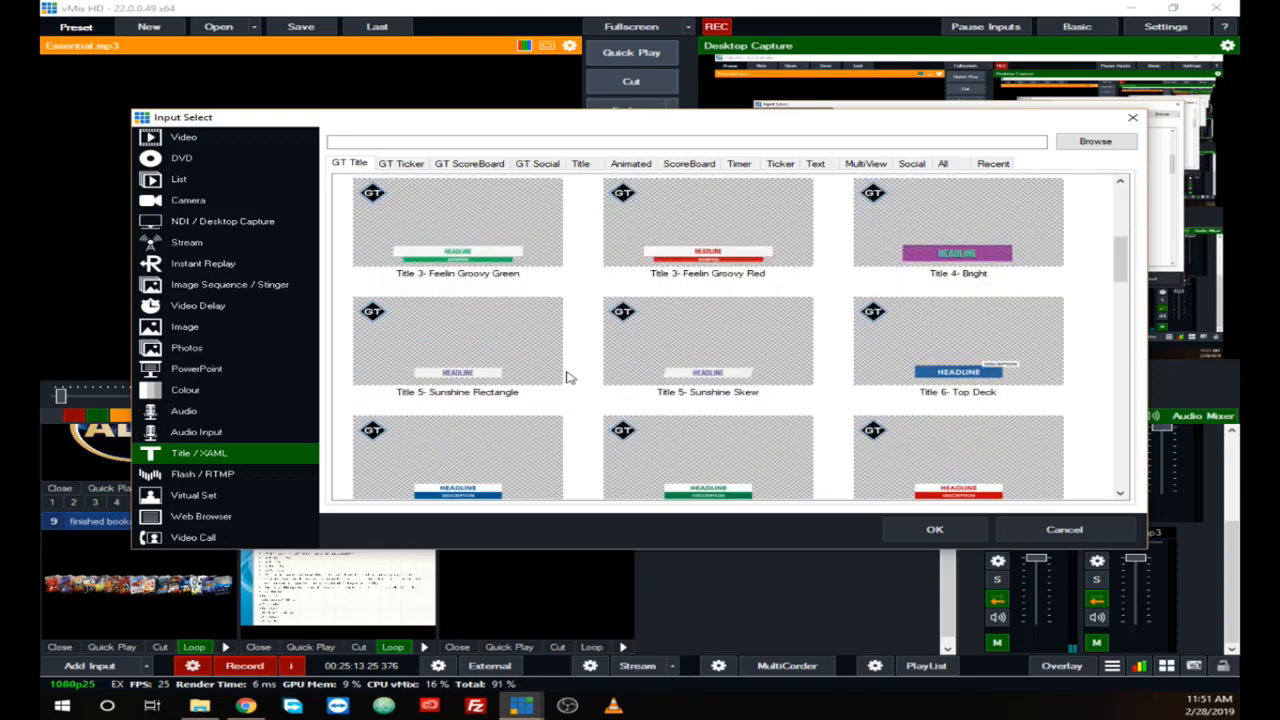
pyautogui.scroll(-3, 566, 377)
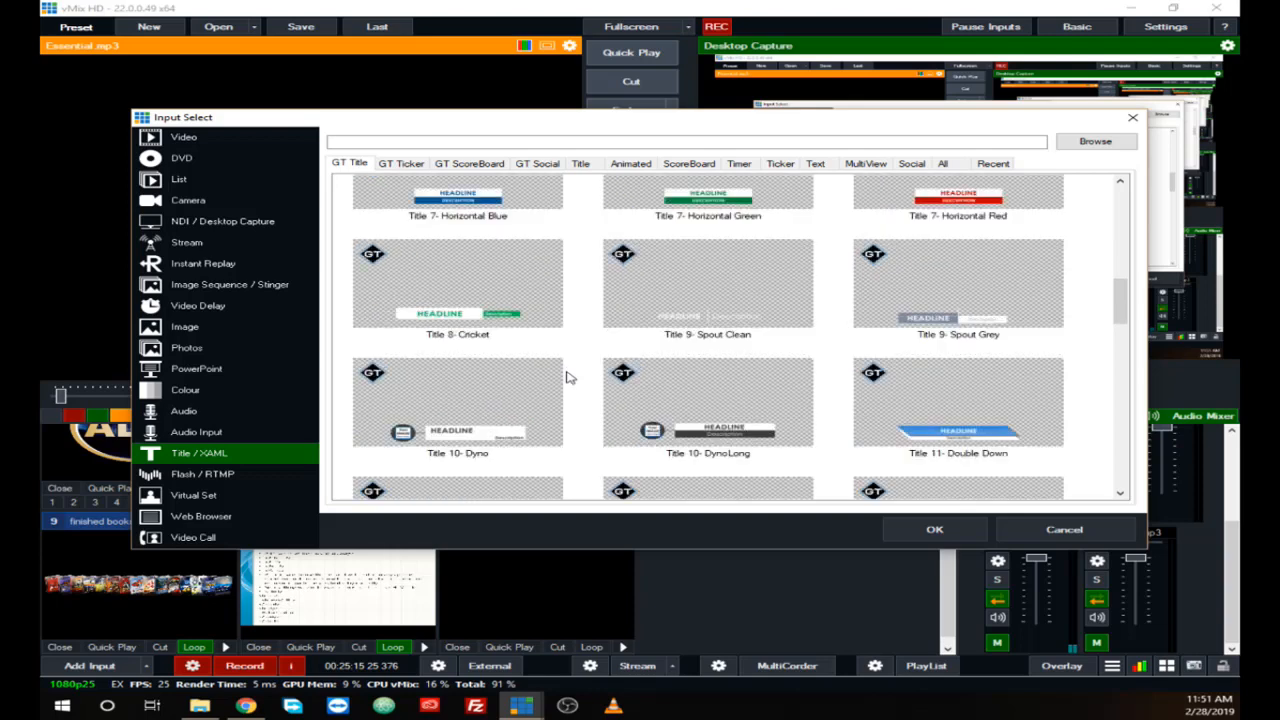
pyautogui.scroll(-1, 566, 375)
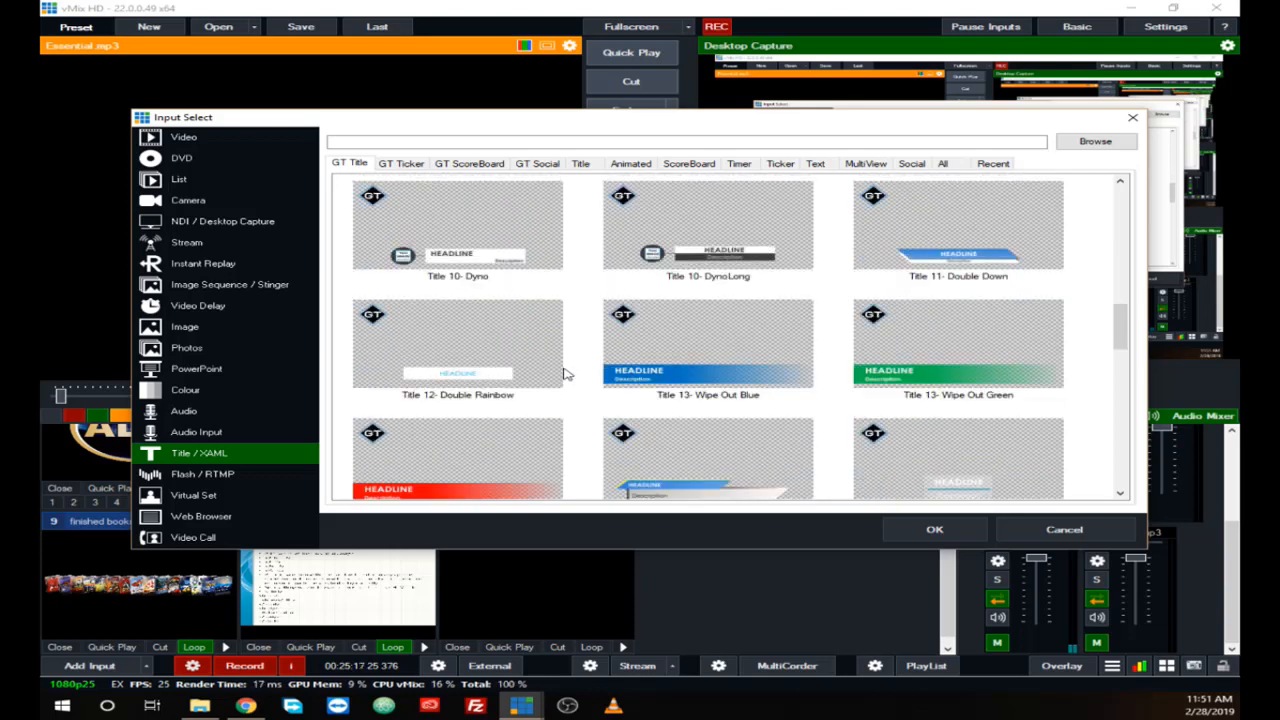
pyautogui.scroll(-4, 566, 374)
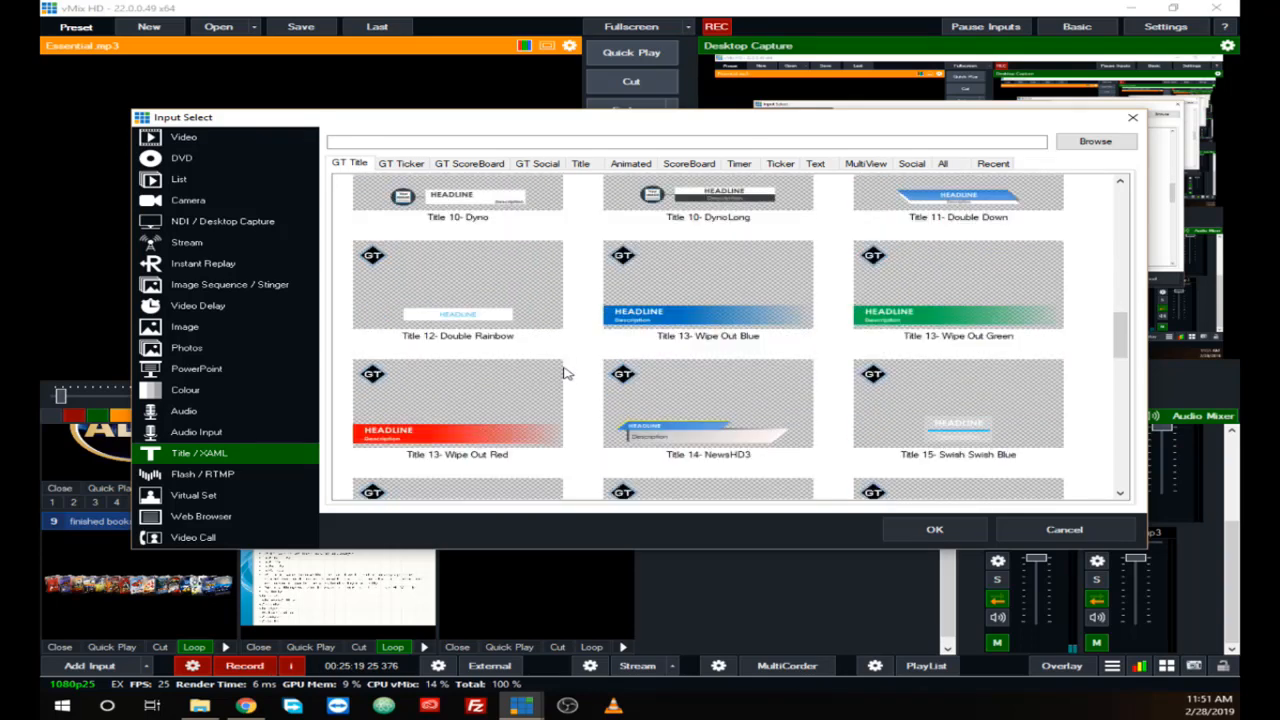
pyautogui.scroll(-2, 566, 374)
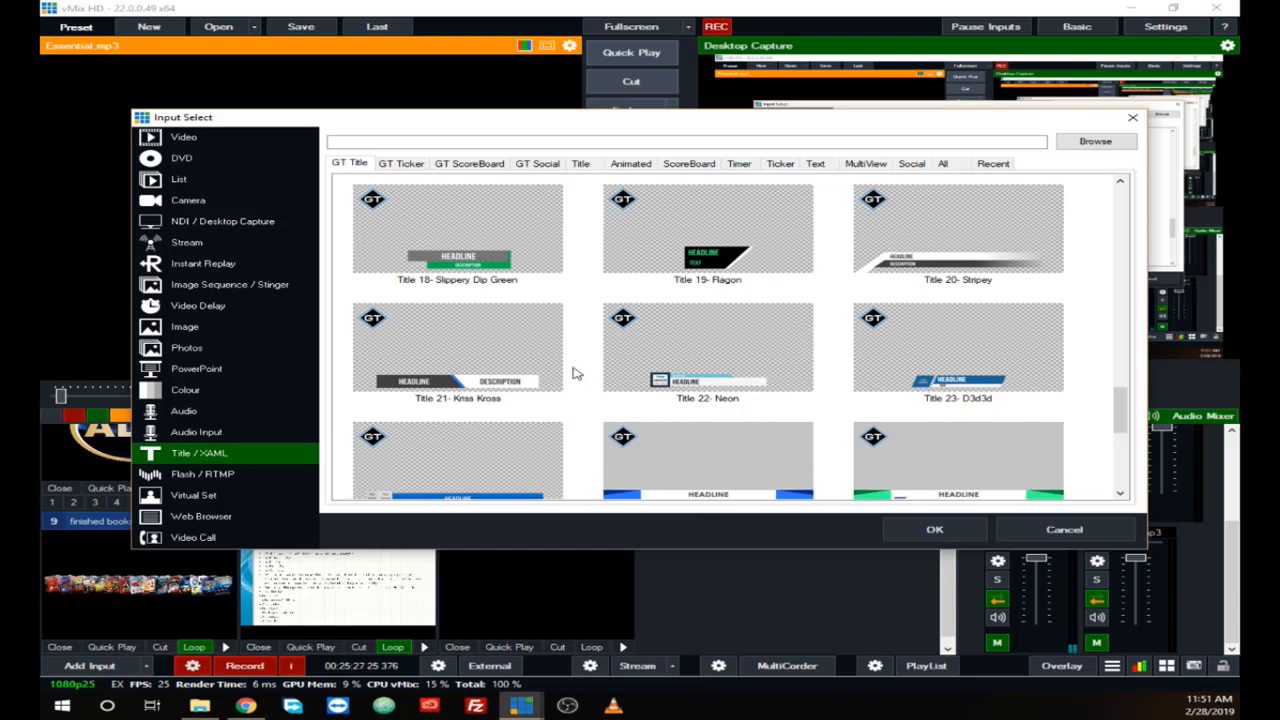
pyautogui.scroll(-1, 575, 374)
pyautogui.scroll(-1, 575, 374)
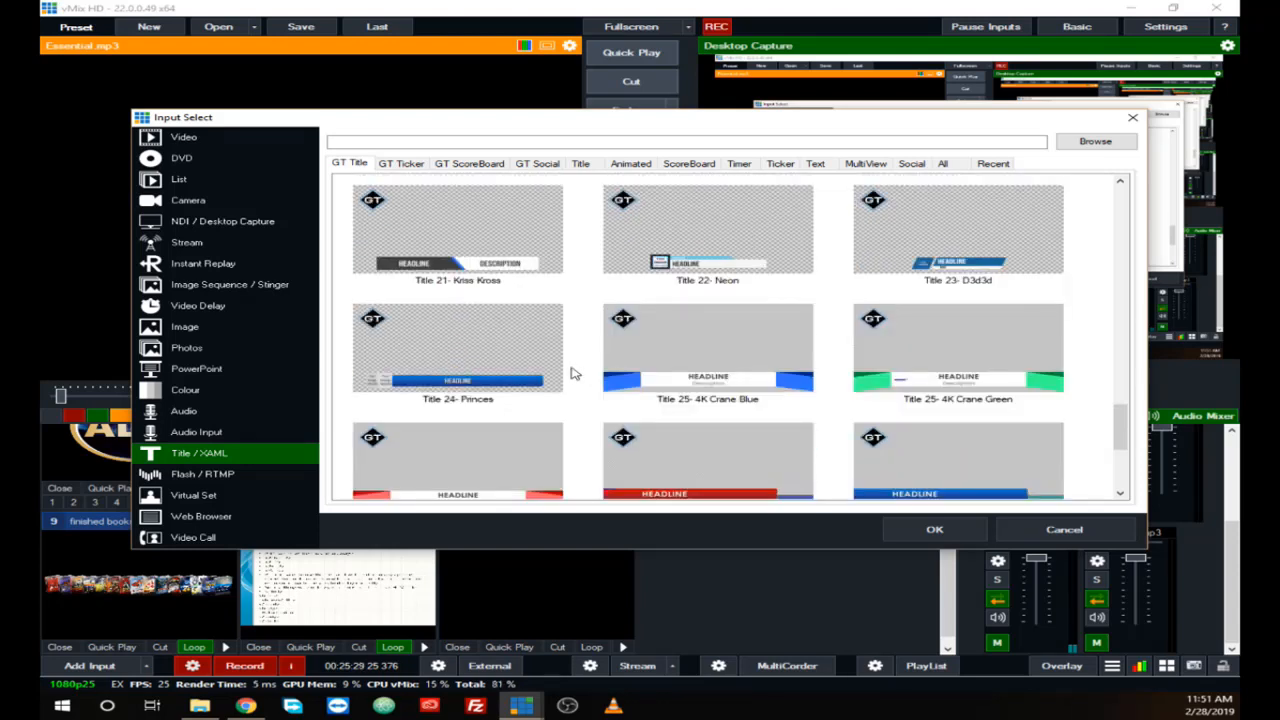
pyautogui.scroll(-1, 575, 374)
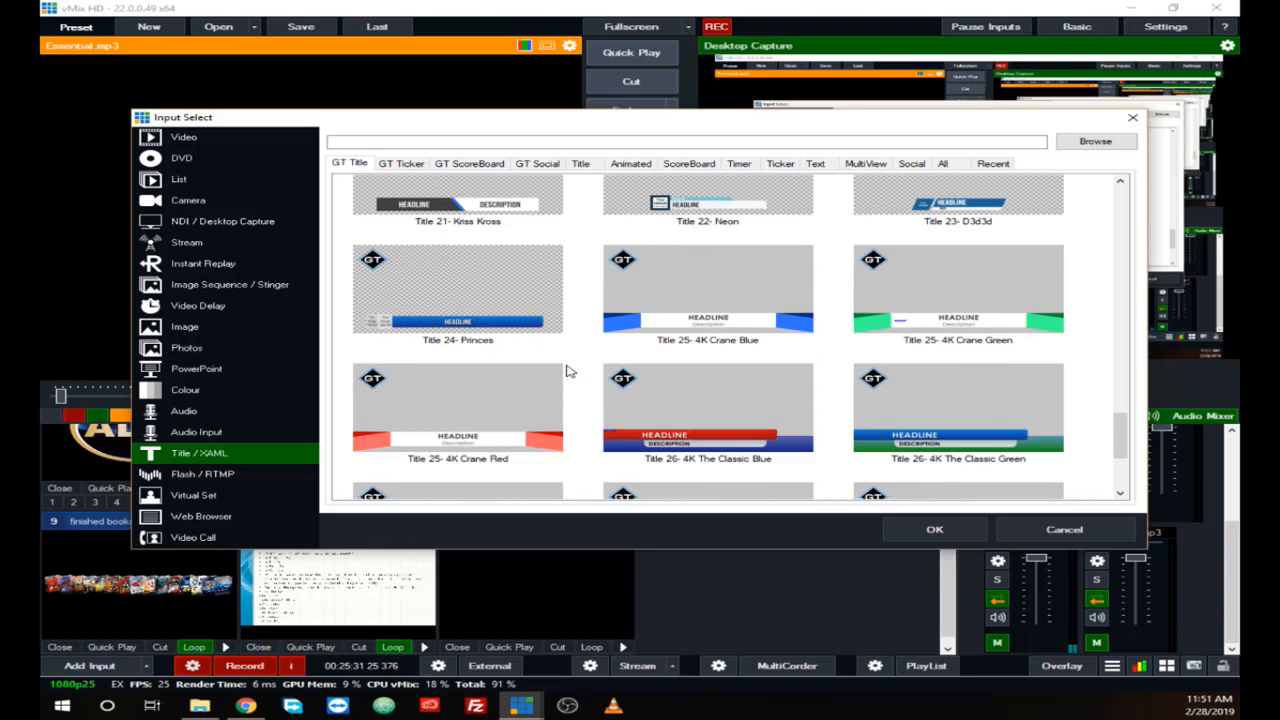
pyautogui.scroll(-4, 566, 372)
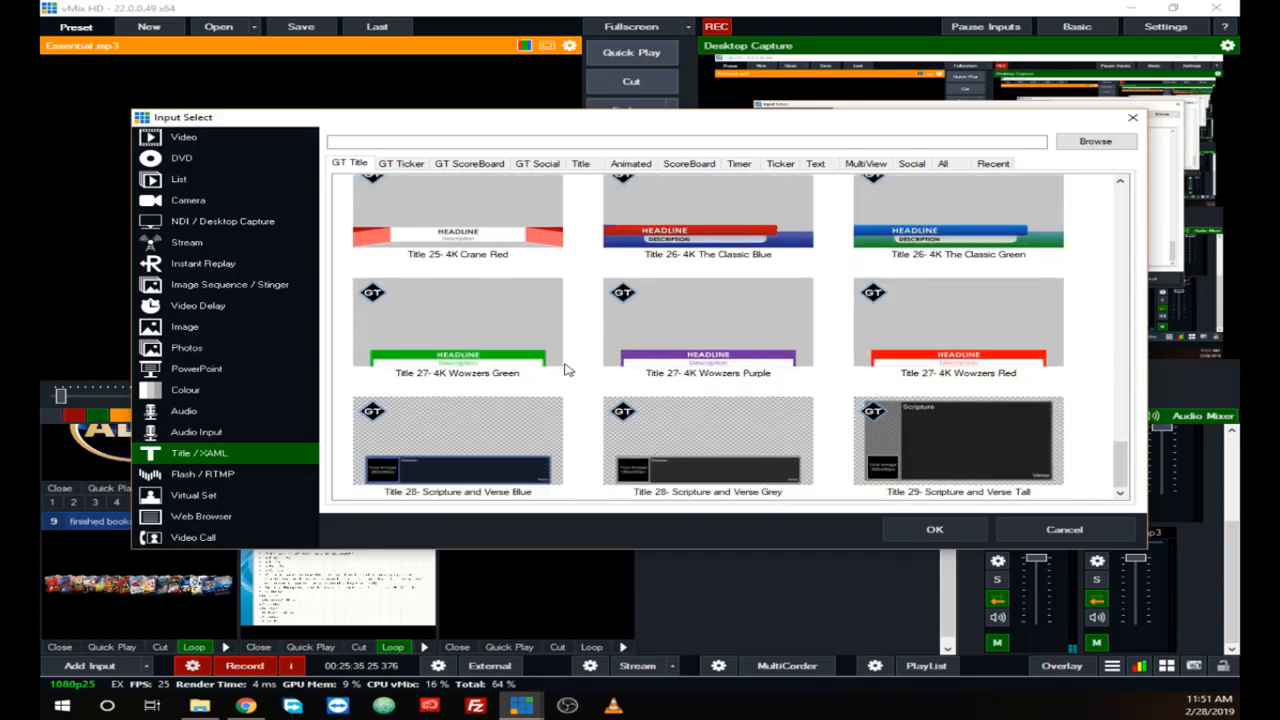
pyautogui.scroll(2, 663, 425)
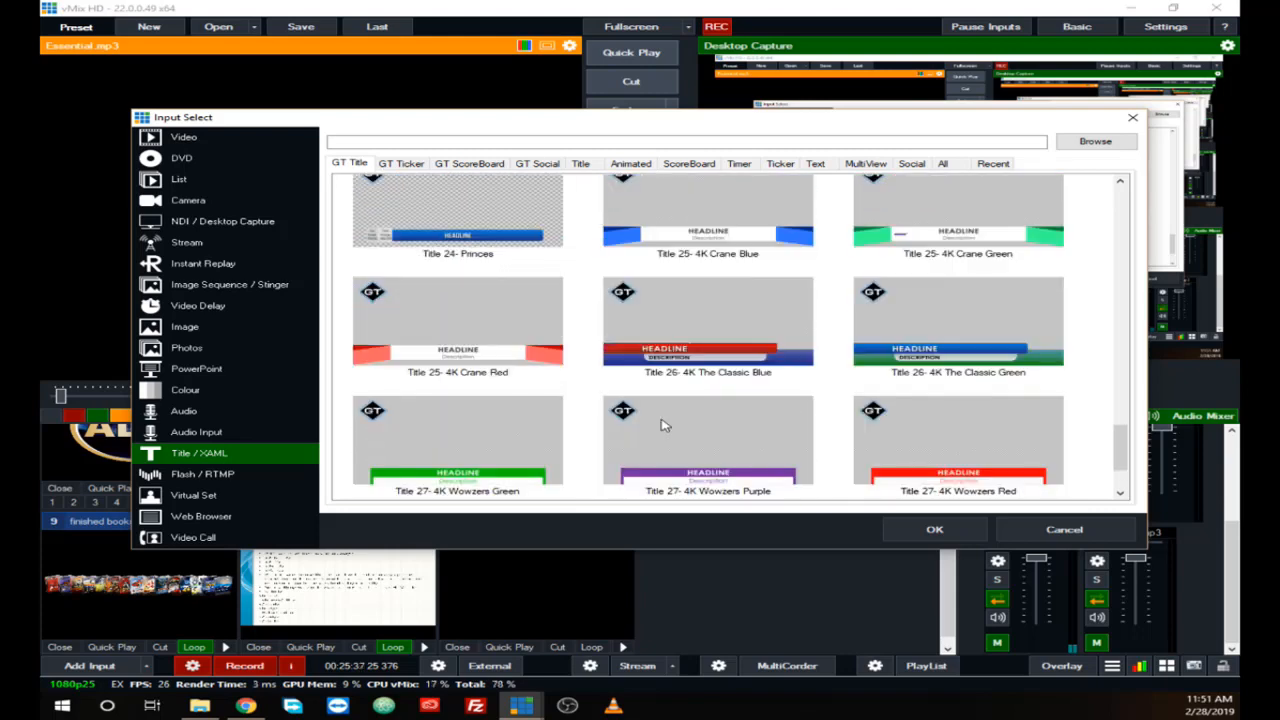
pyautogui.scroll(4, 663, 425)
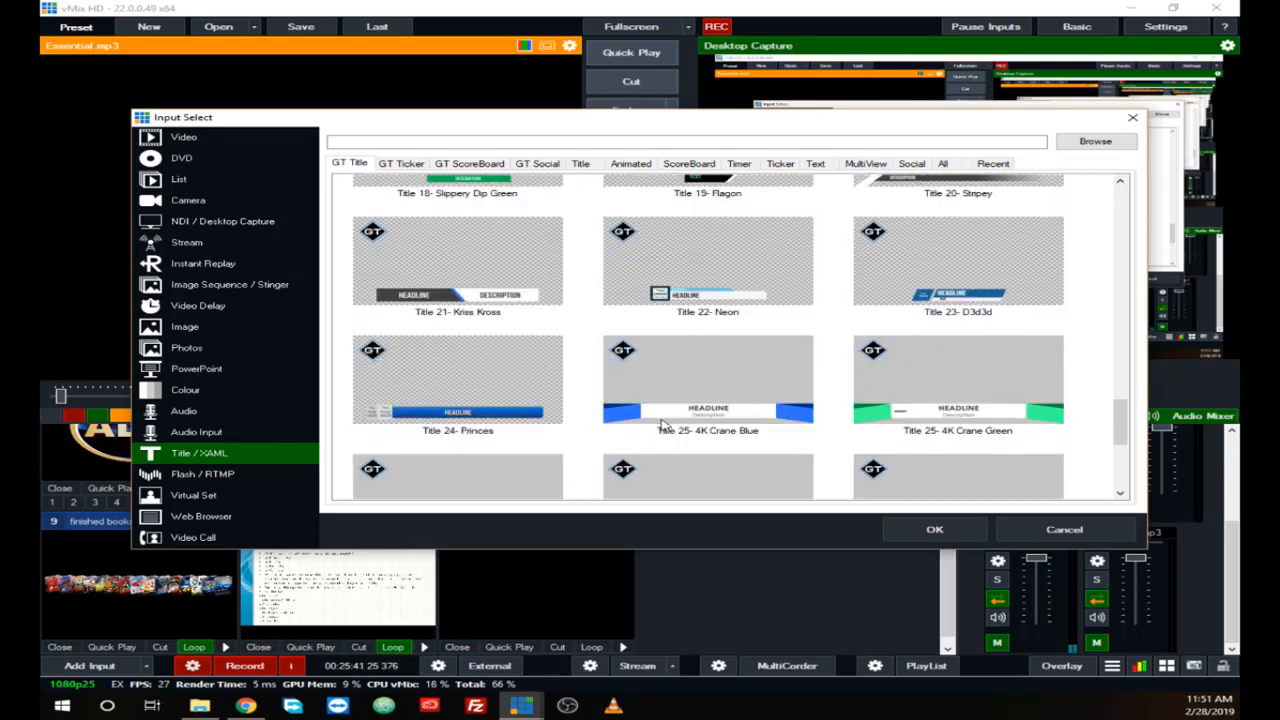
pyautogui.scroll(1, 660, 425)
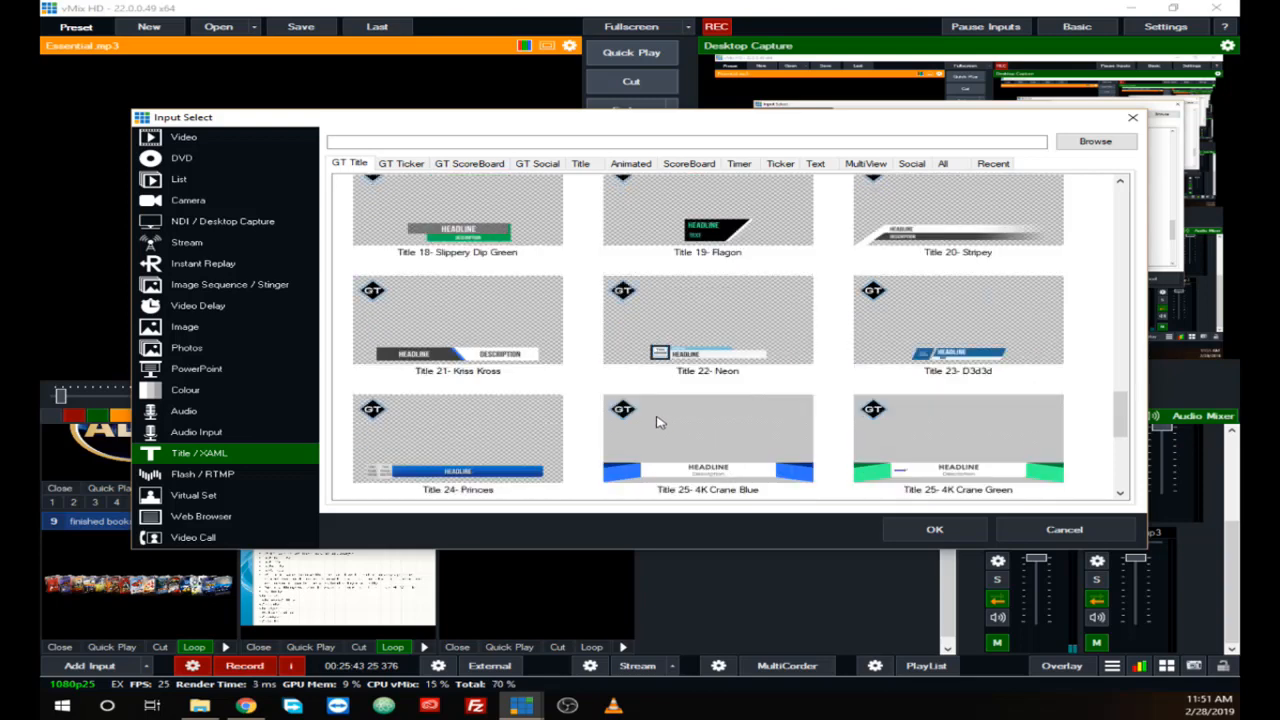
pyautogui.scroll(1, 660, 422)
pyautogui.scroll(1, 658, 422)
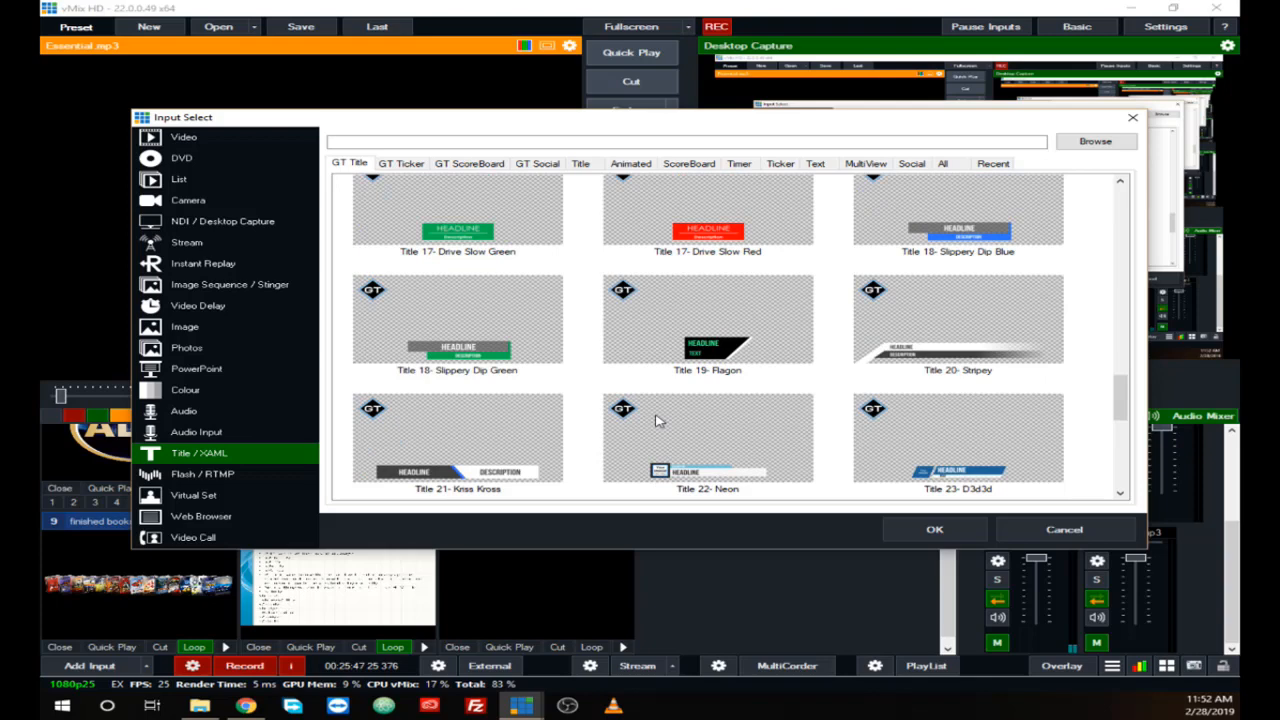
pyautogui.scroll(-1, 657, 421)
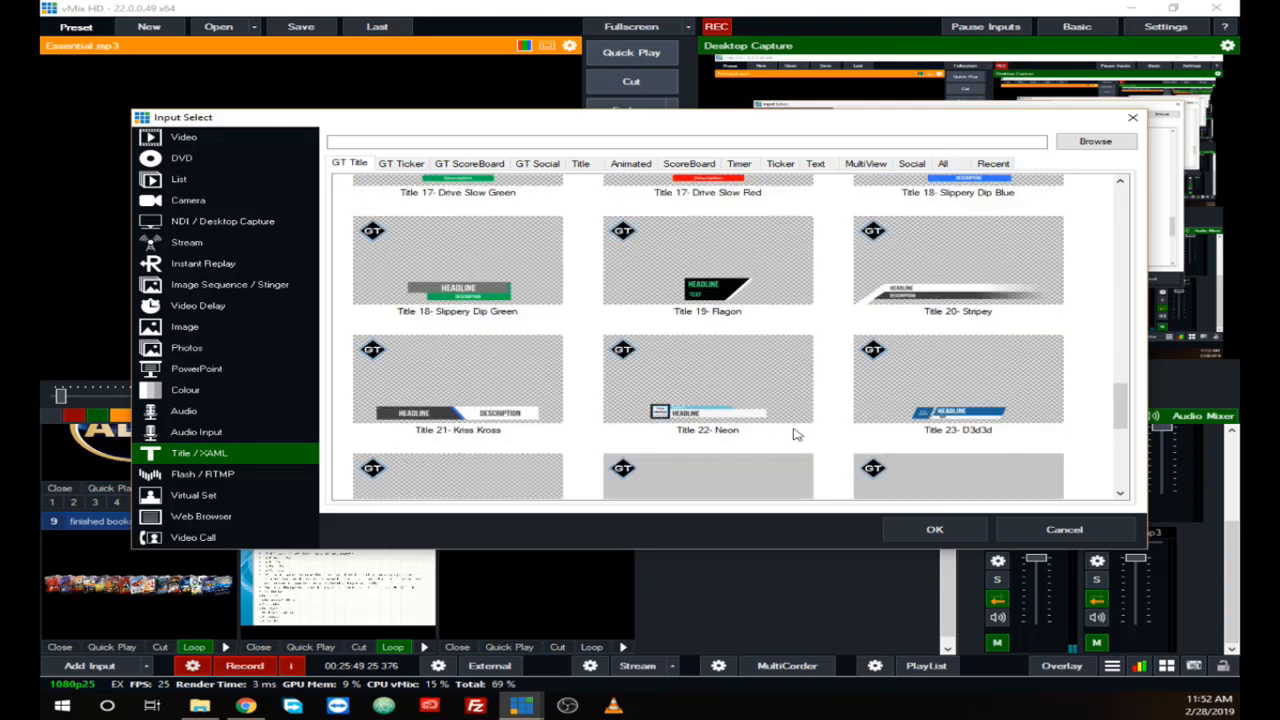
pyautogui.click(705, 415)
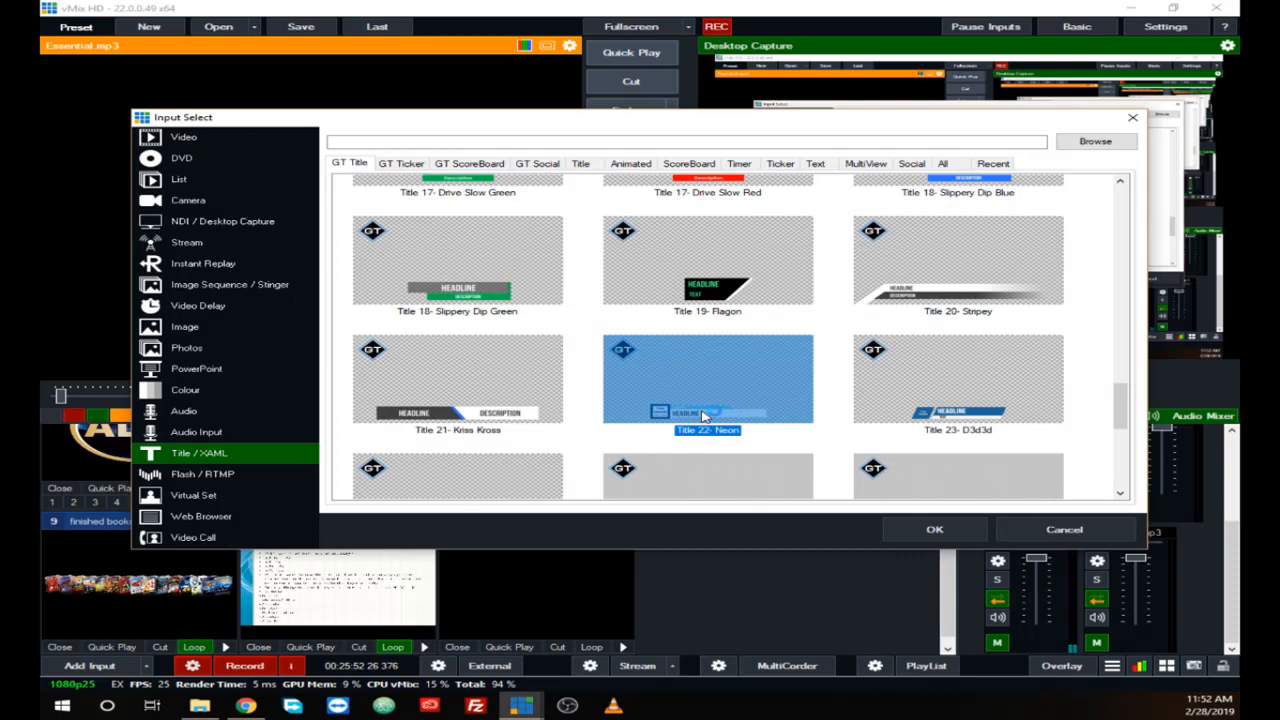
pyautogui.click(930, 531)
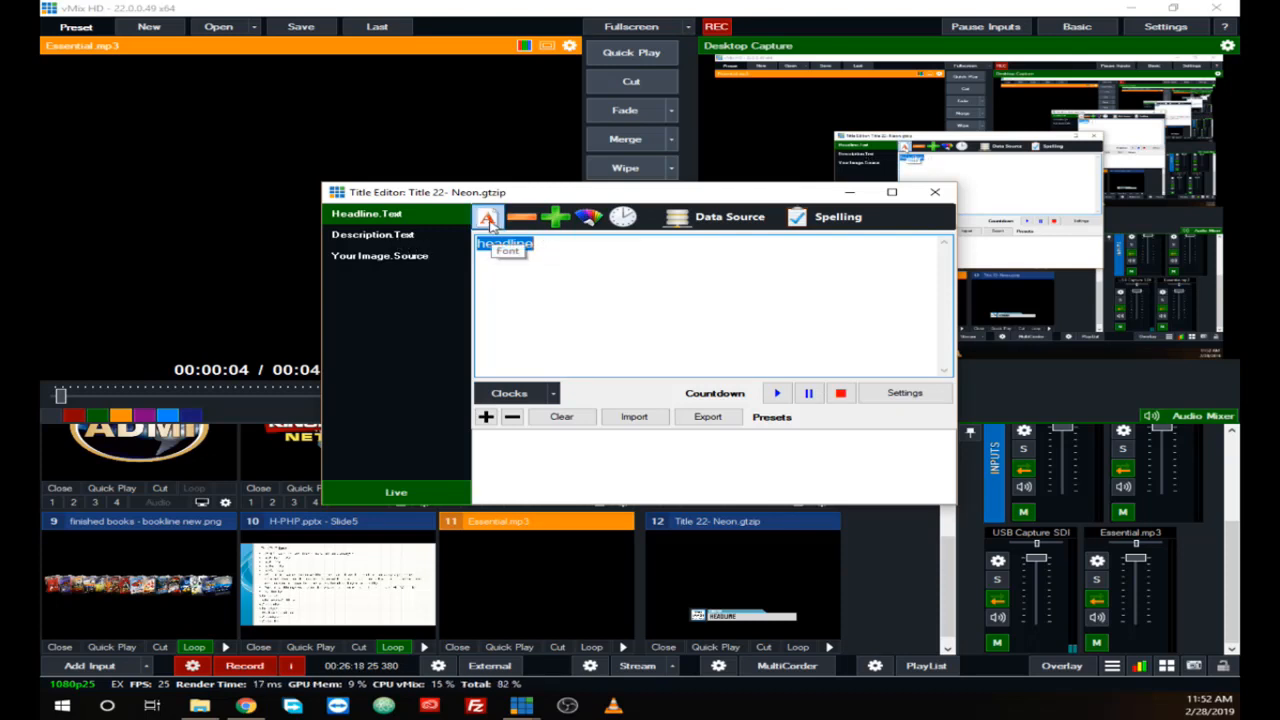
# Step: Set the Your Image source of Title 22- Neon to flush.png from the HMedia Brand folder on USB Drive (E:), and close the title editor
pyautogui.click(384, 238)
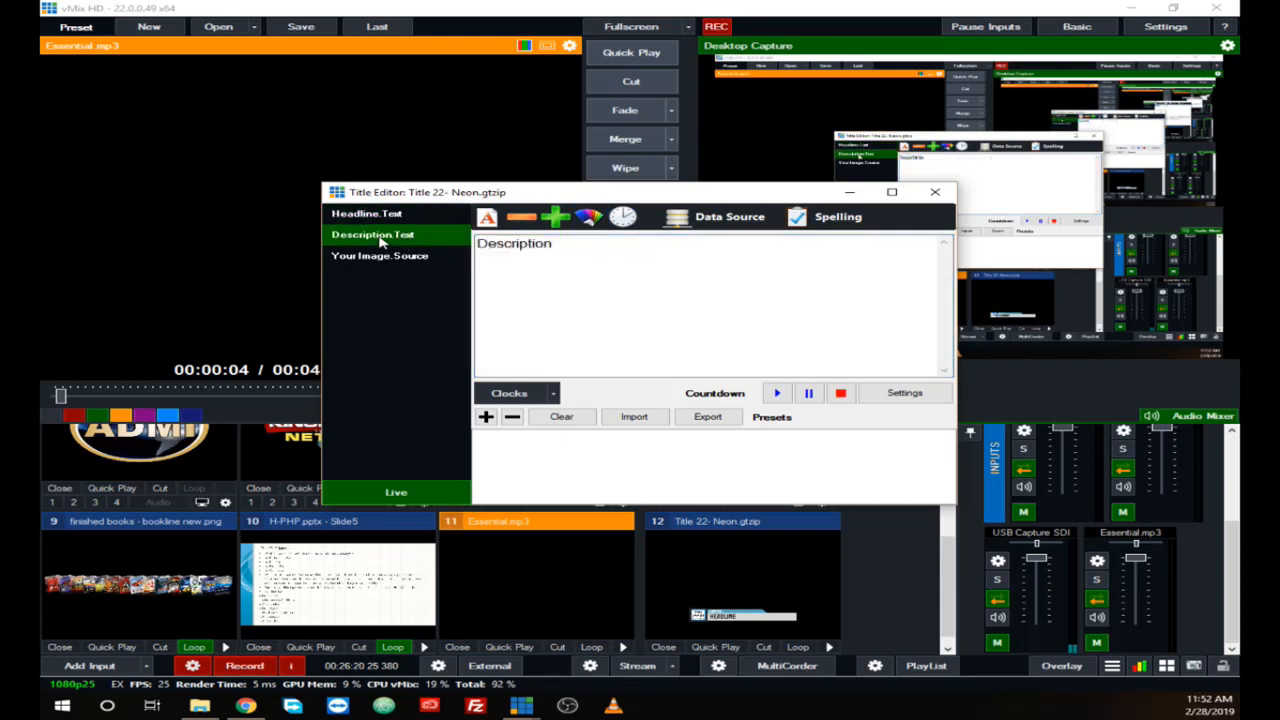
pyautogui.click(390, 260)
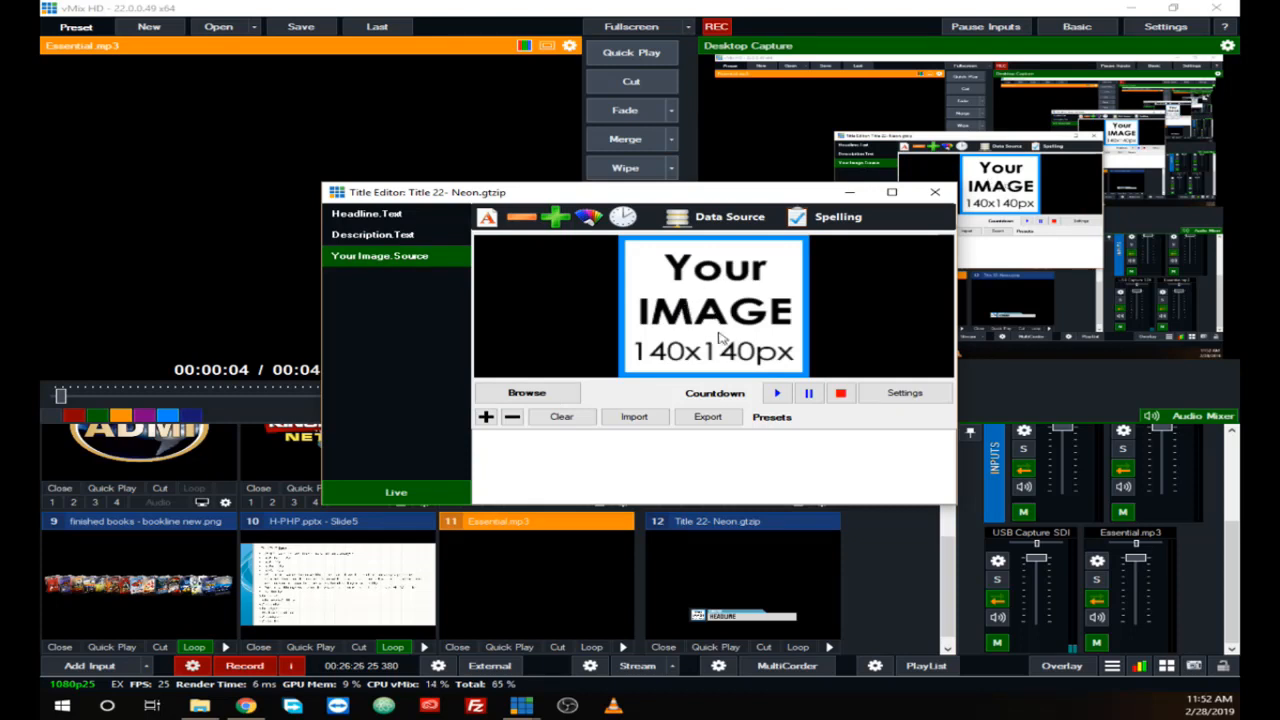
pyautogui.click(527, 394)
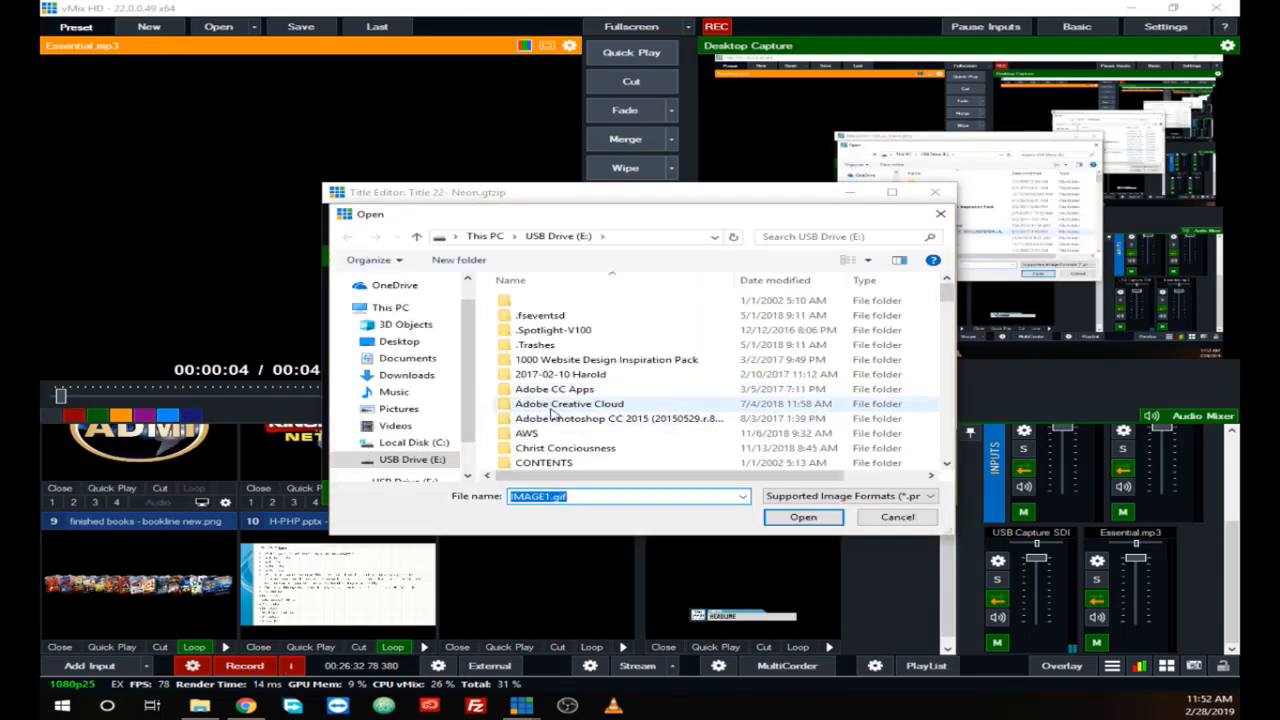
pyautogui.scroll(-2, 545, 422)
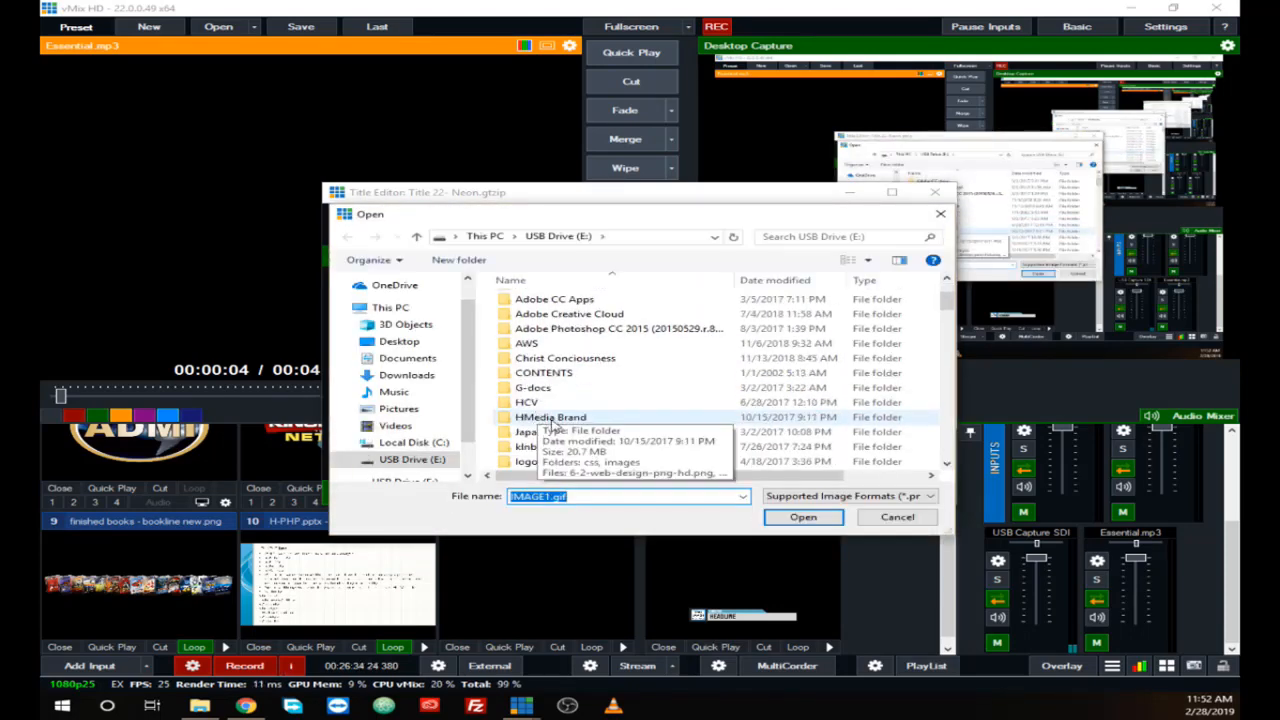
pyautogui.doubleClick(545, 418)
pyautogui.scroll(-3, 700, 418)
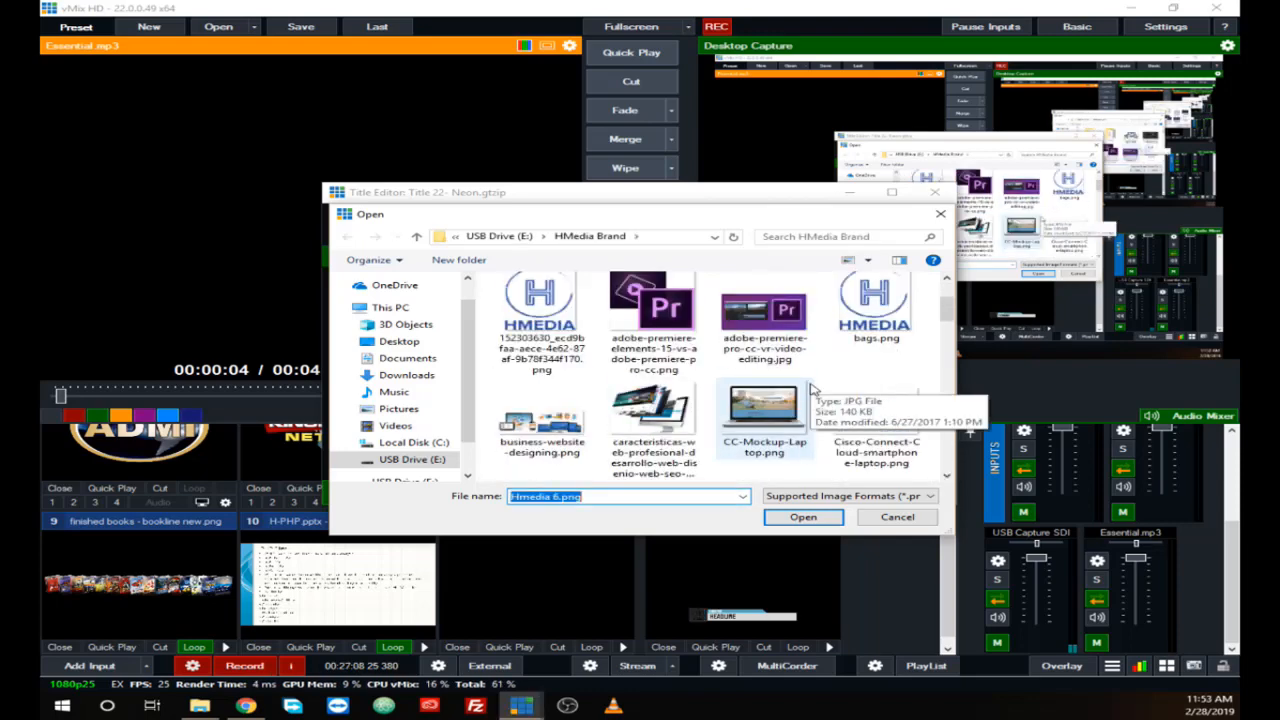
pyautogui.scroll(-1, 780, 425)
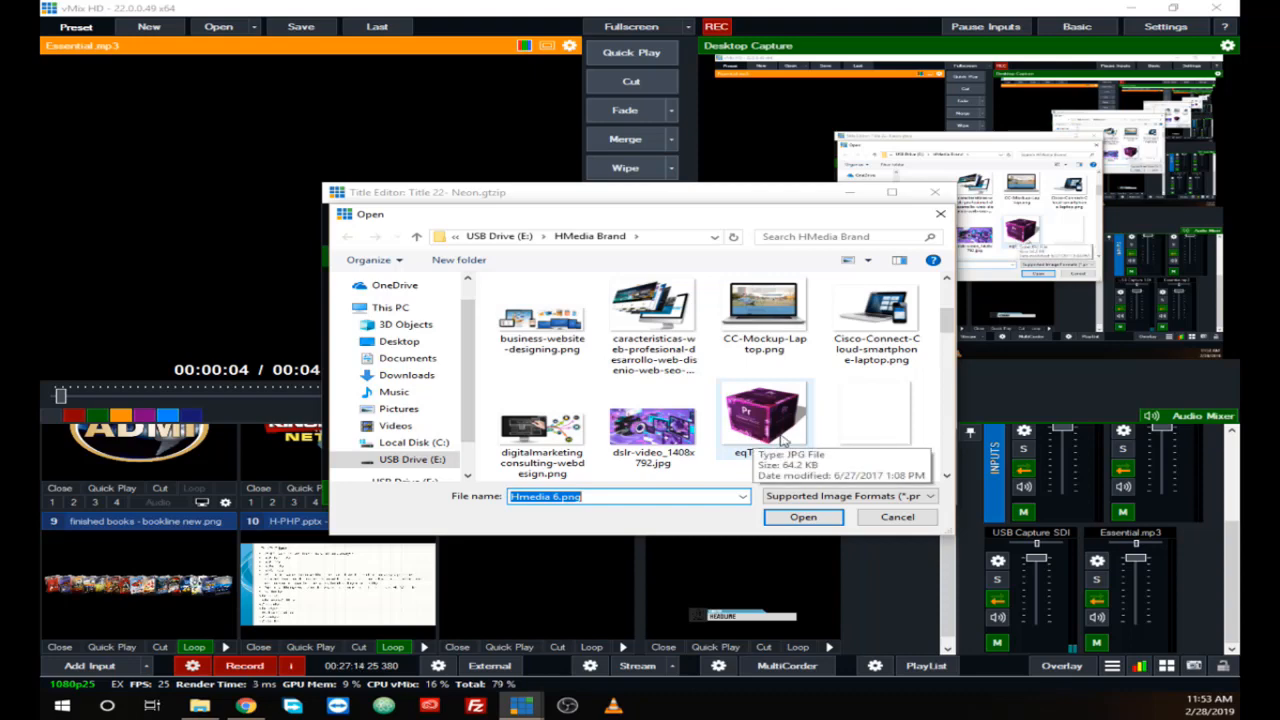
pyautogui.click(868, 420)
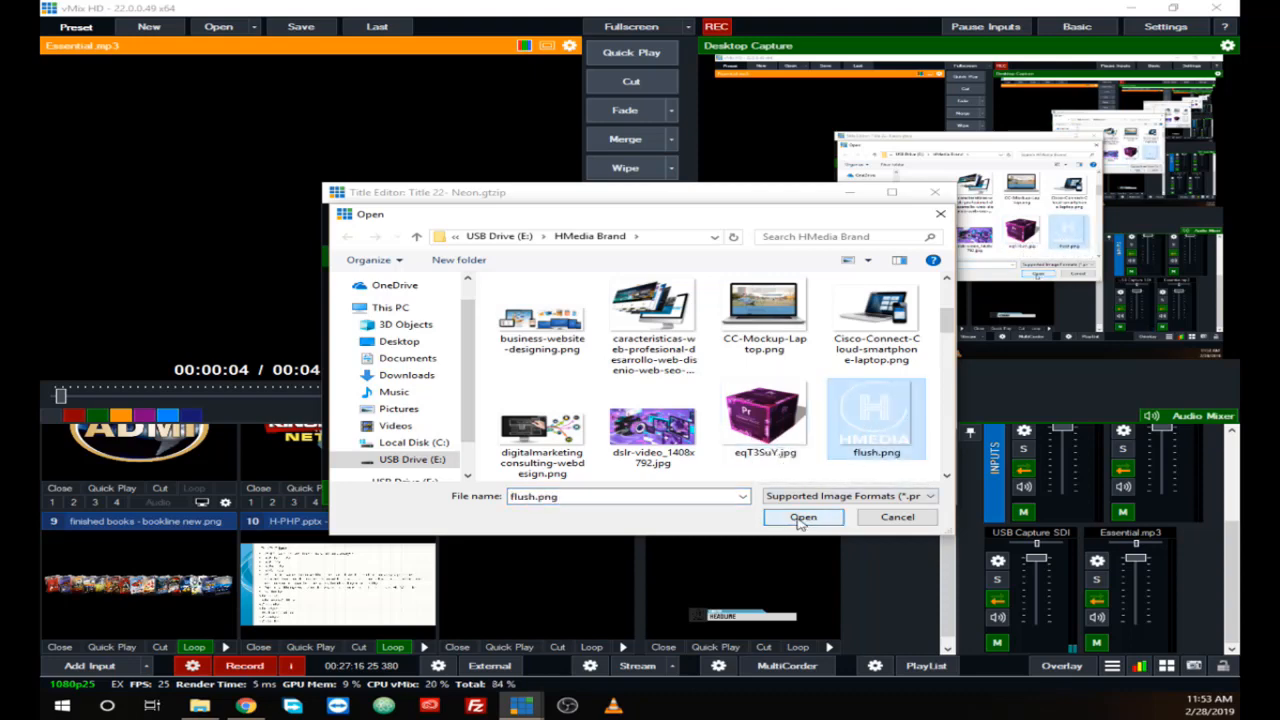
pyautogui.click(803, 517)
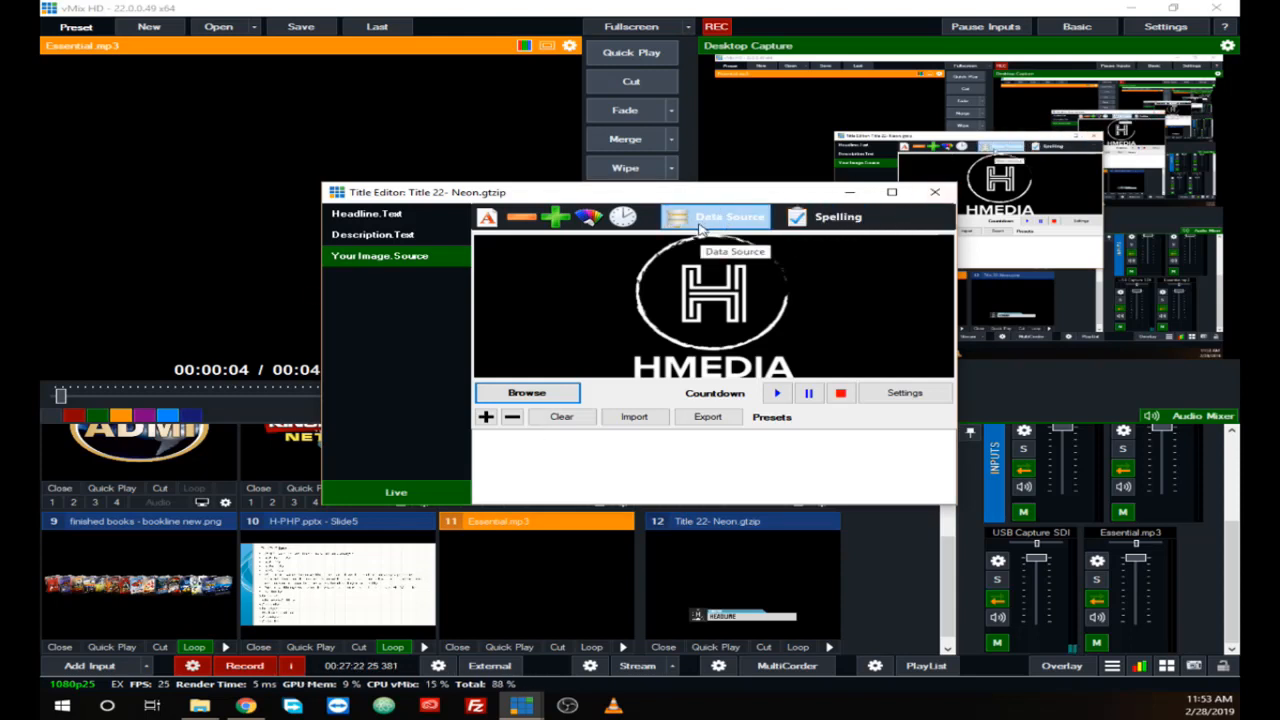
pyautogui.click(934, 192)
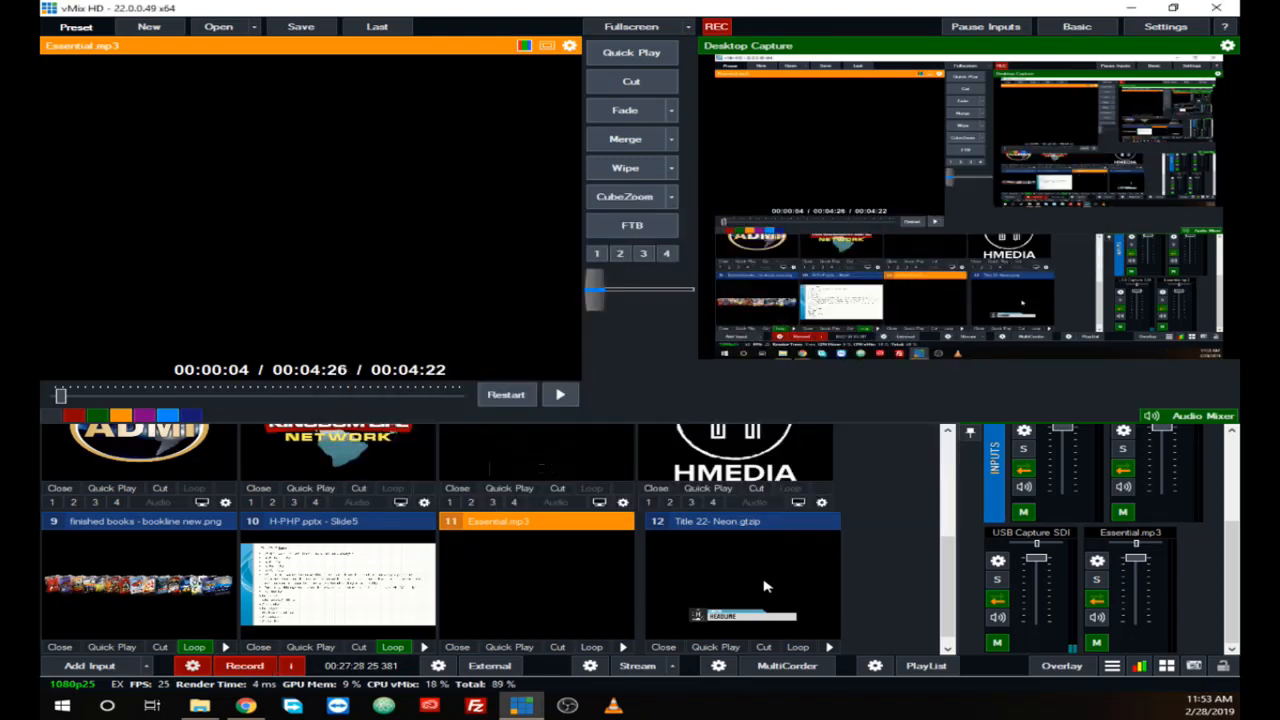
# Step: Show and hide the Title 22- Neon input on overlay channel 1, and load it into the preview
pyautogui.scroll(-1, 763, 587)
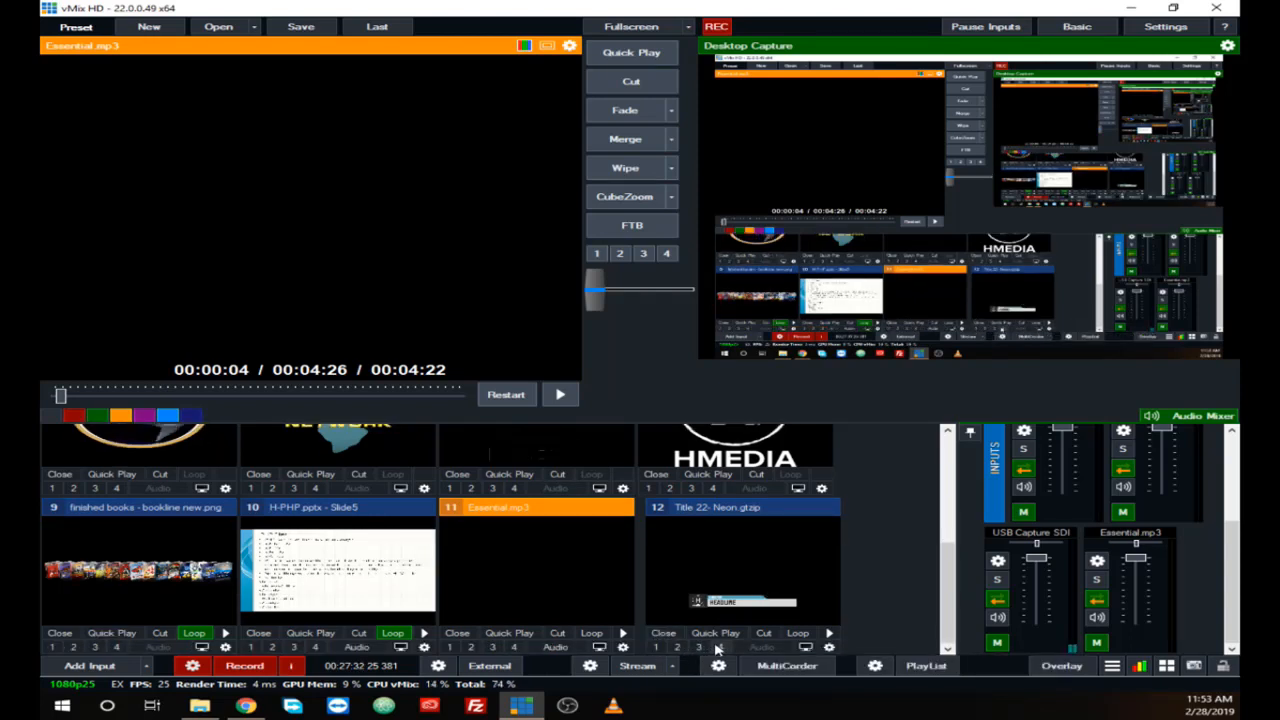
pyautogui.click(656, 647)
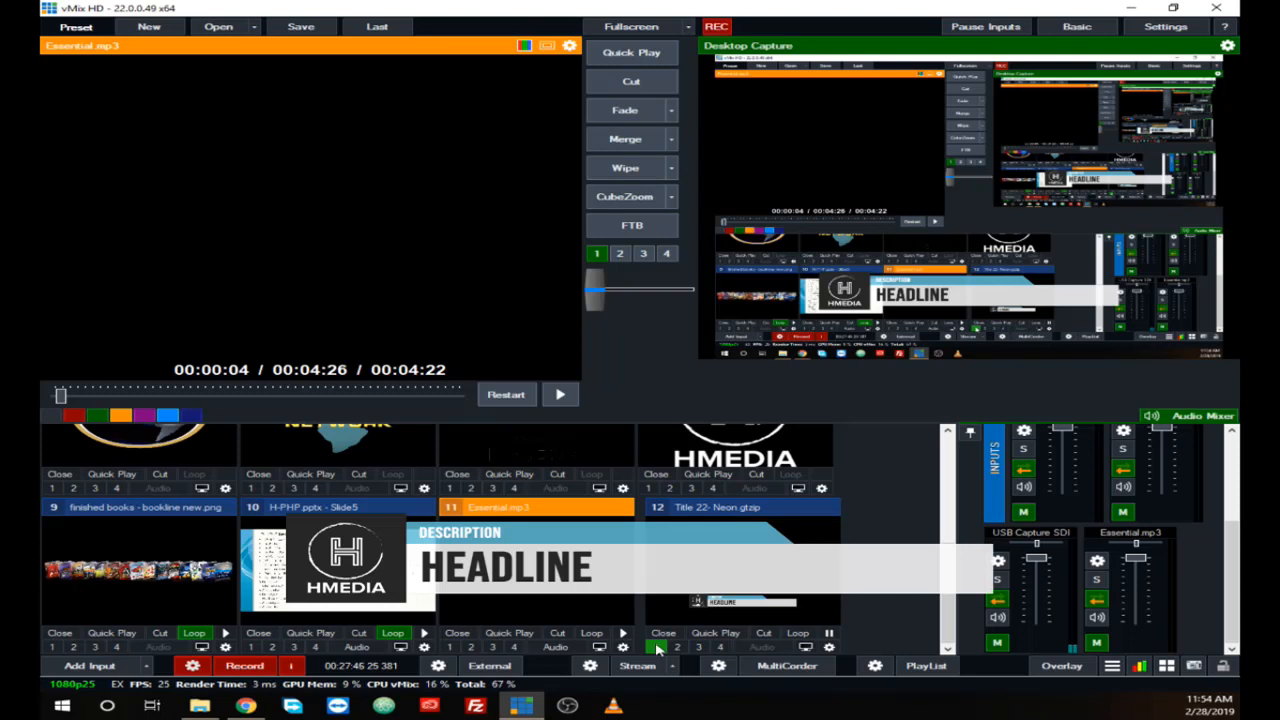
pyautogui.click(656, 647)
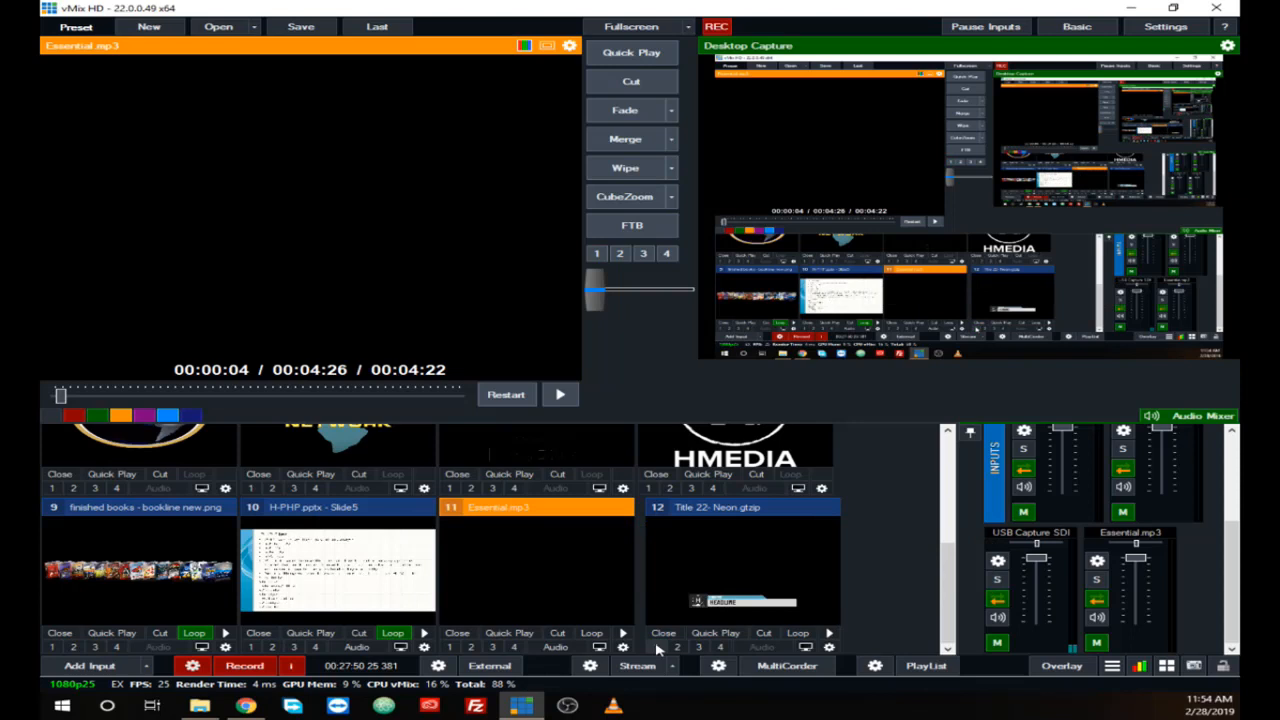
pyautogui.click(750, 597)
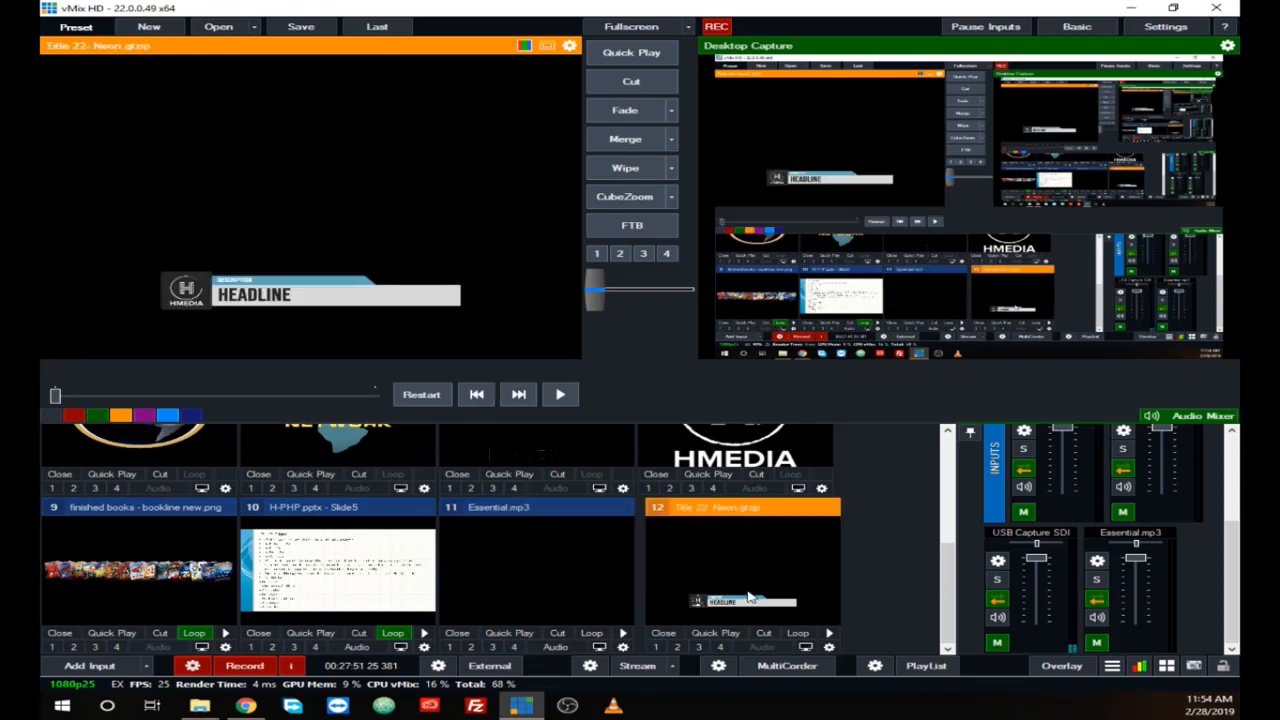
# Step: Add the GT Ticker template Ticker 6- Super News as a Title / XAML input and check its Ticker1 text
pyautogui.click(89, 666)
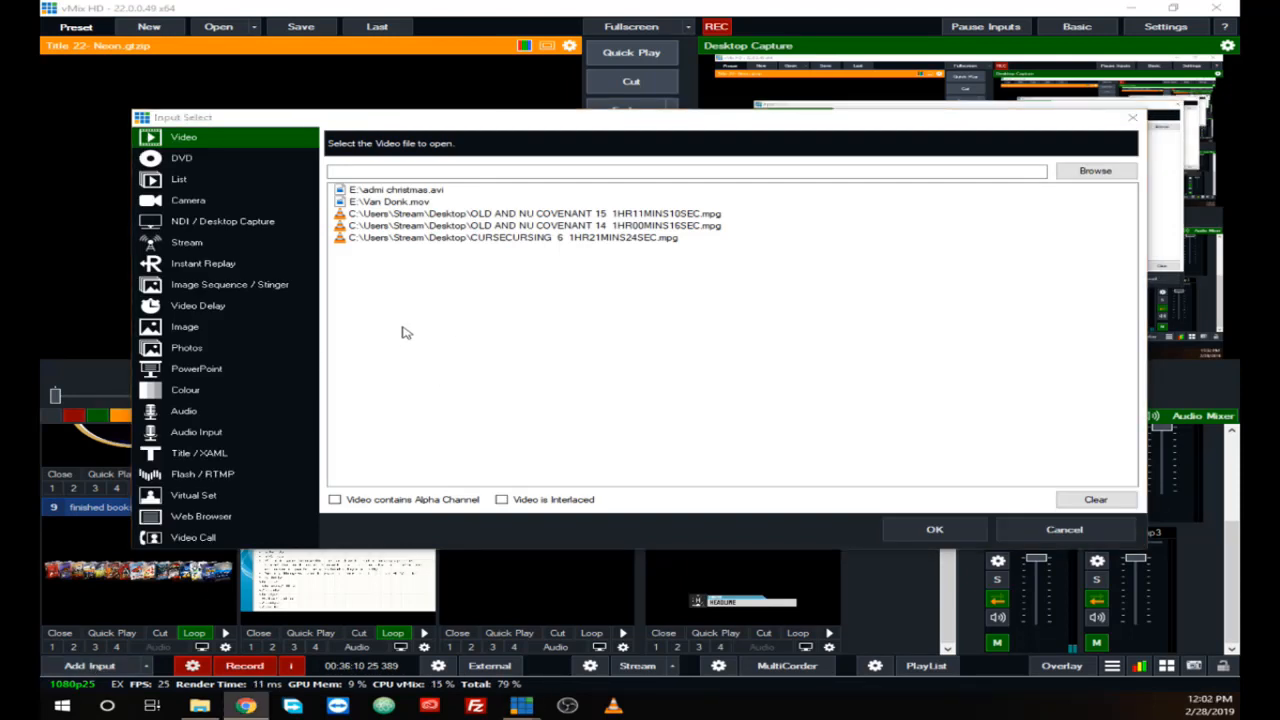
pyautogui.click(185, 456)
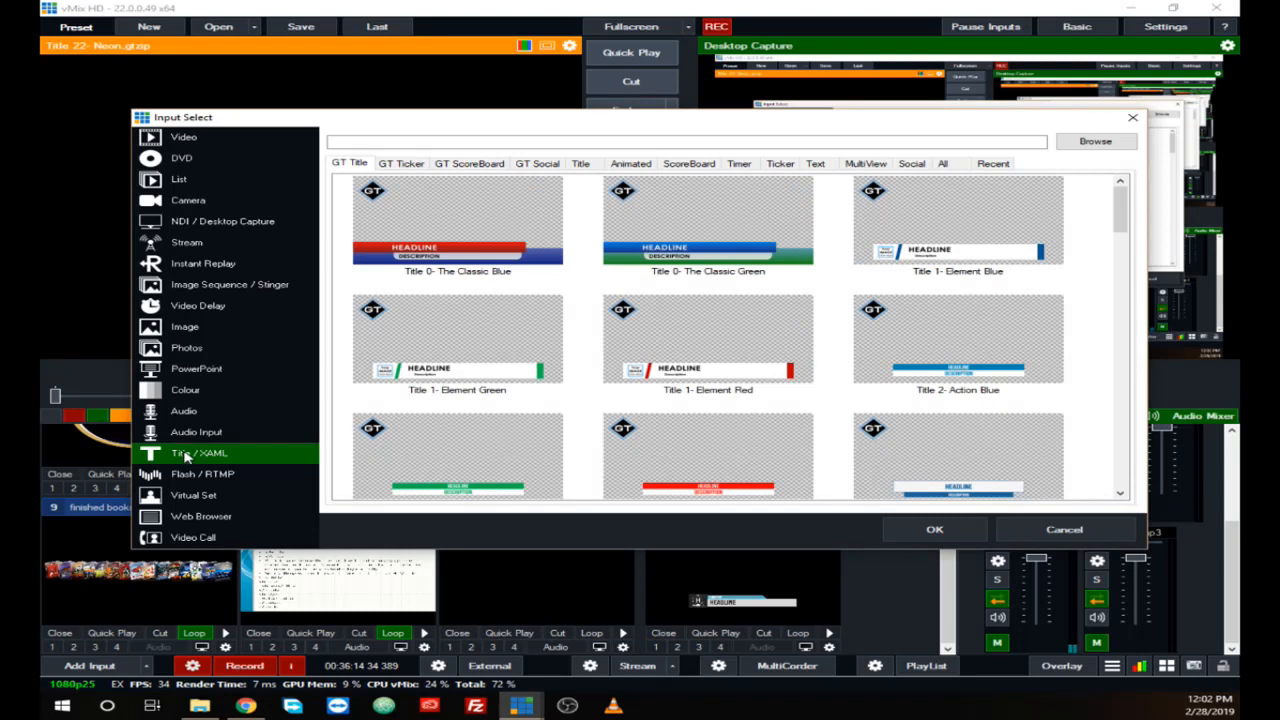
pyautogui.click(400, 164)
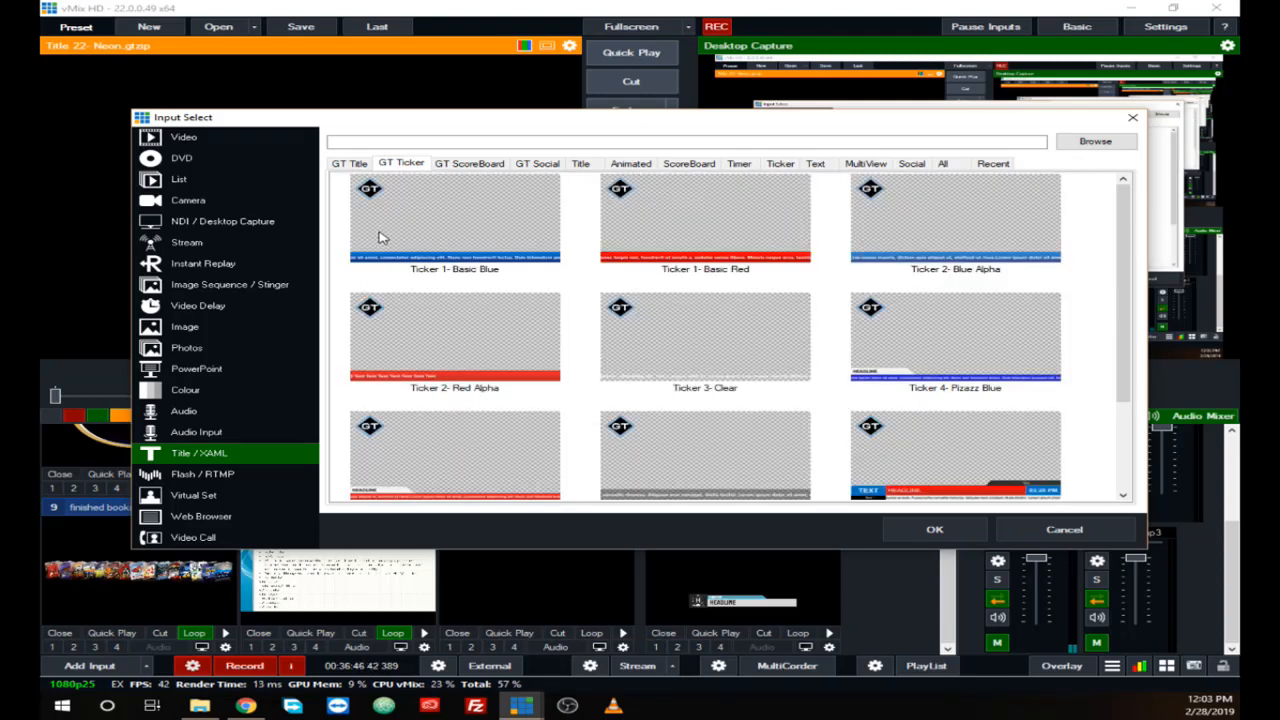
pyautogui.scroll(-3, 822, 397)
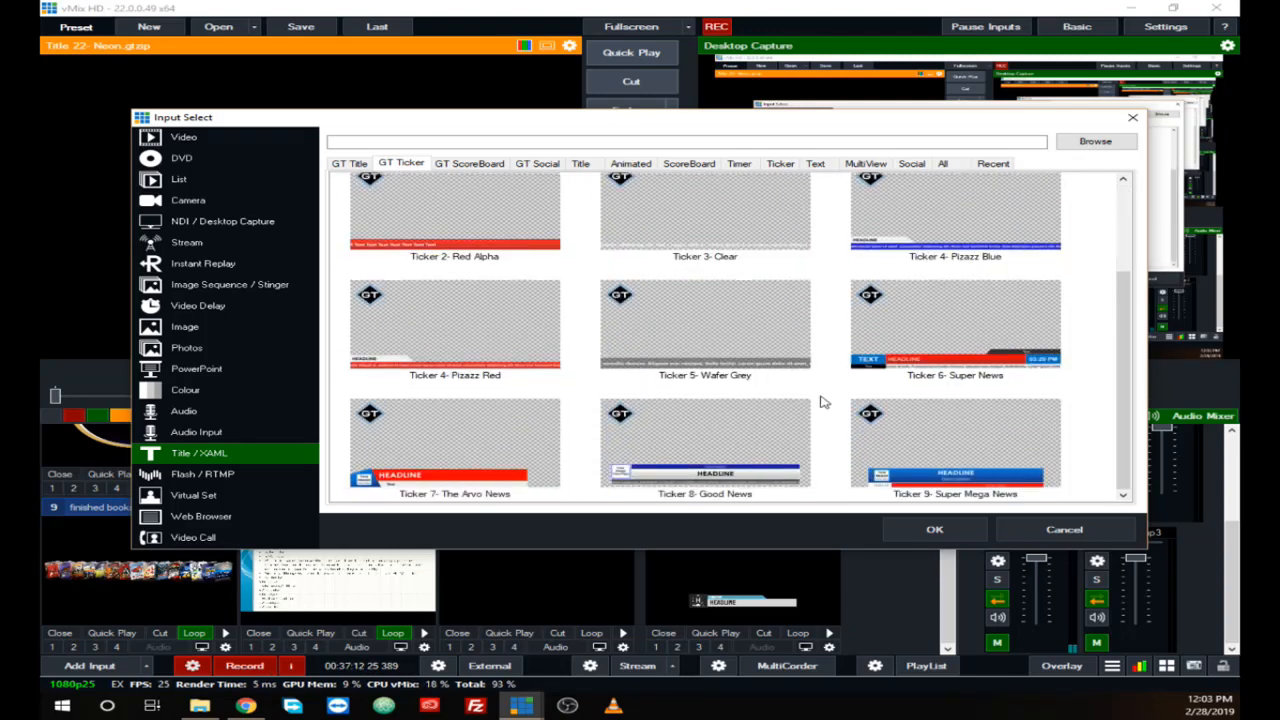
pyautogui.click(952, 368)
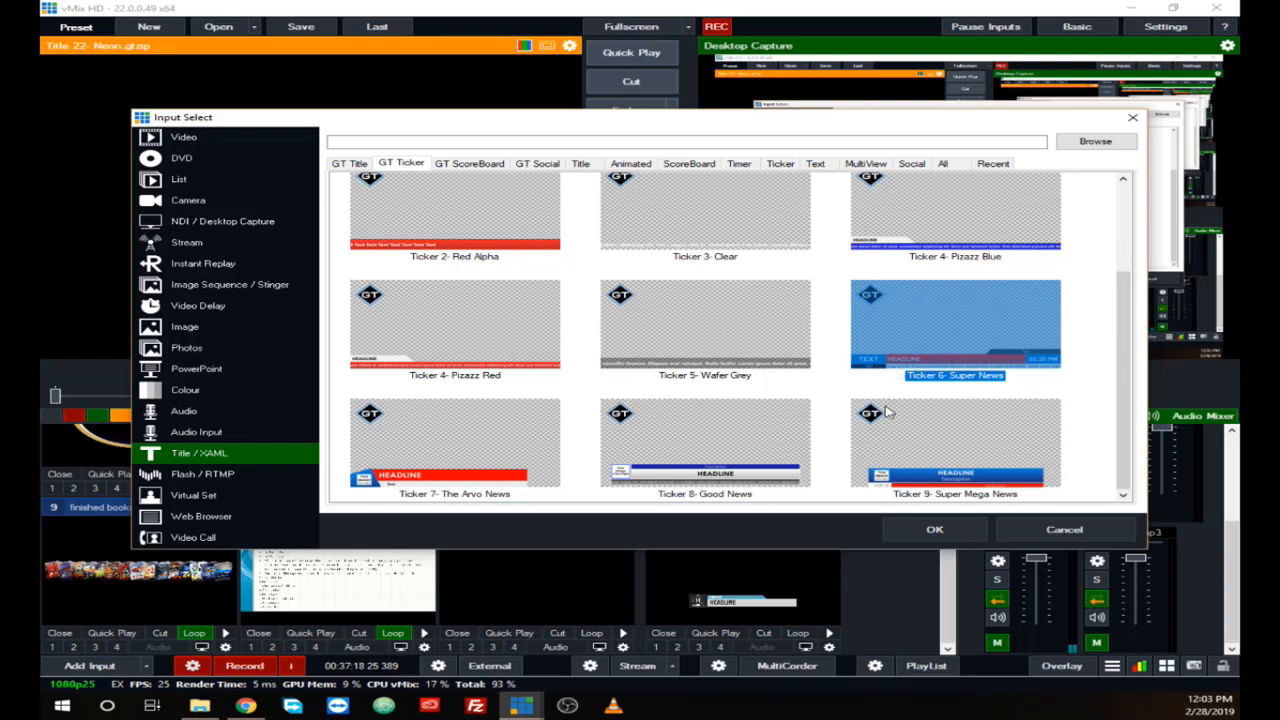
pyautogui.click(833, 389)
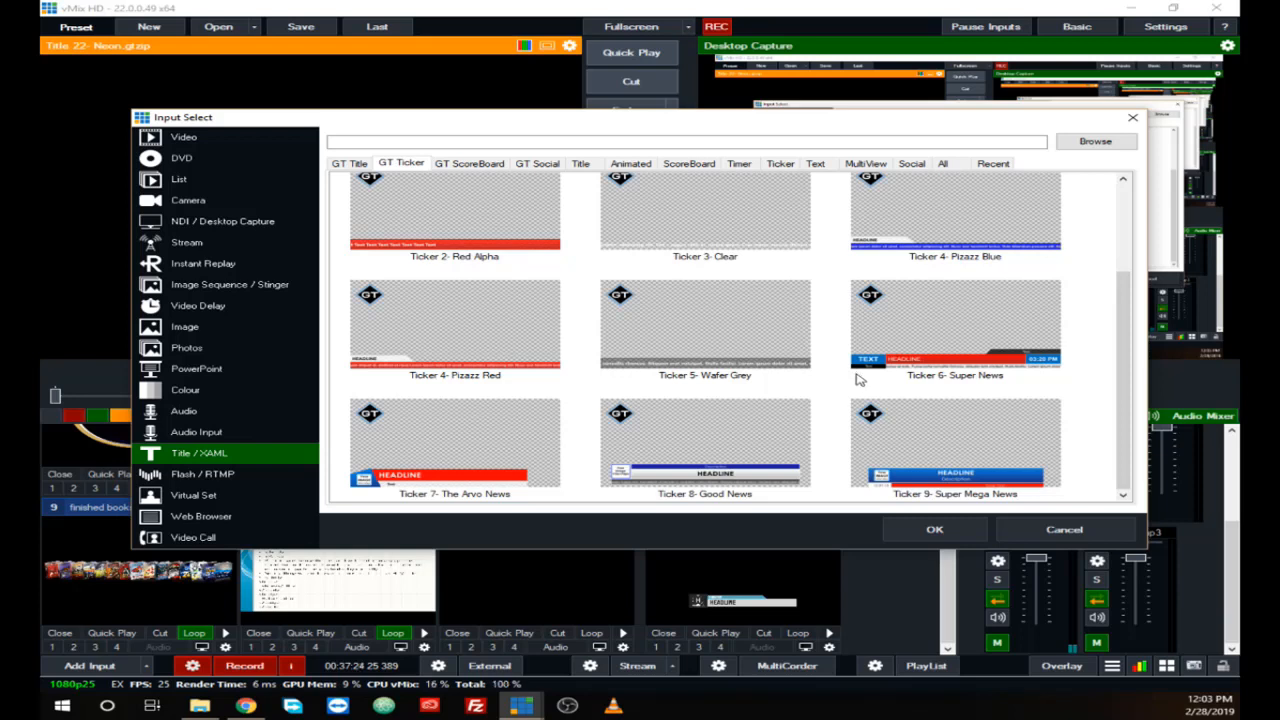
pyautogui.click(895, 365)
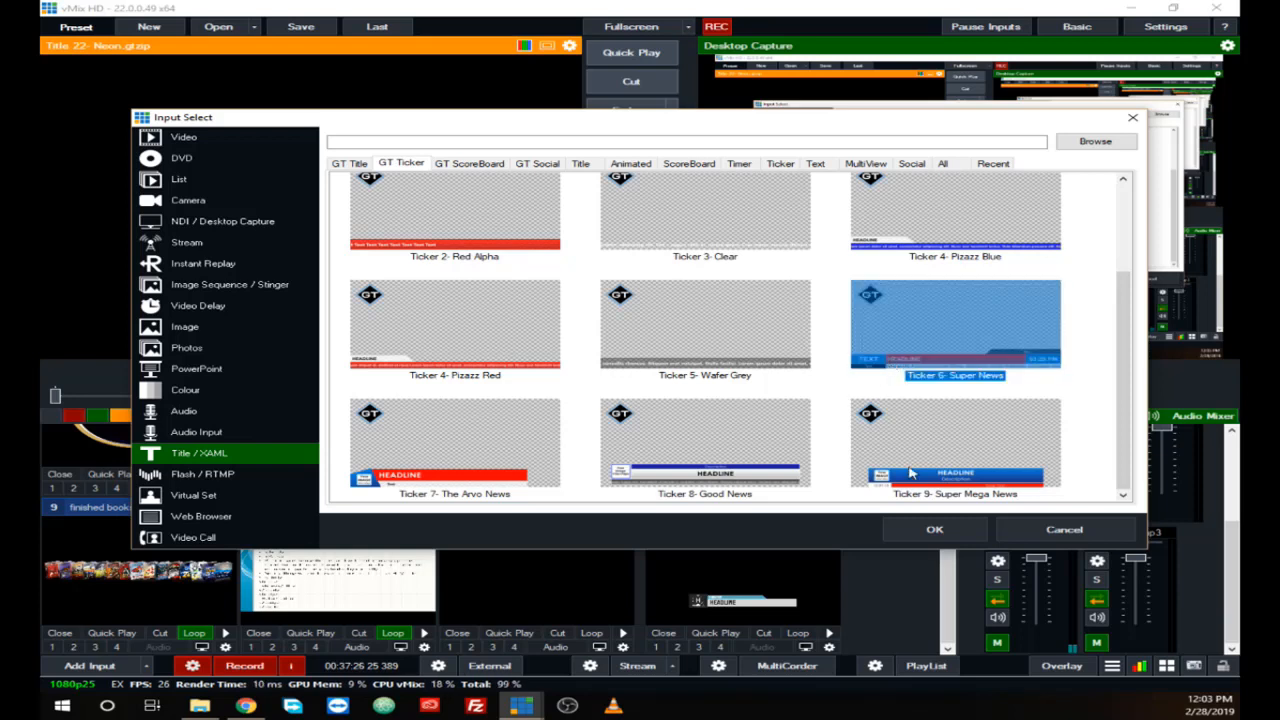
pyautogui.click(913, 537)
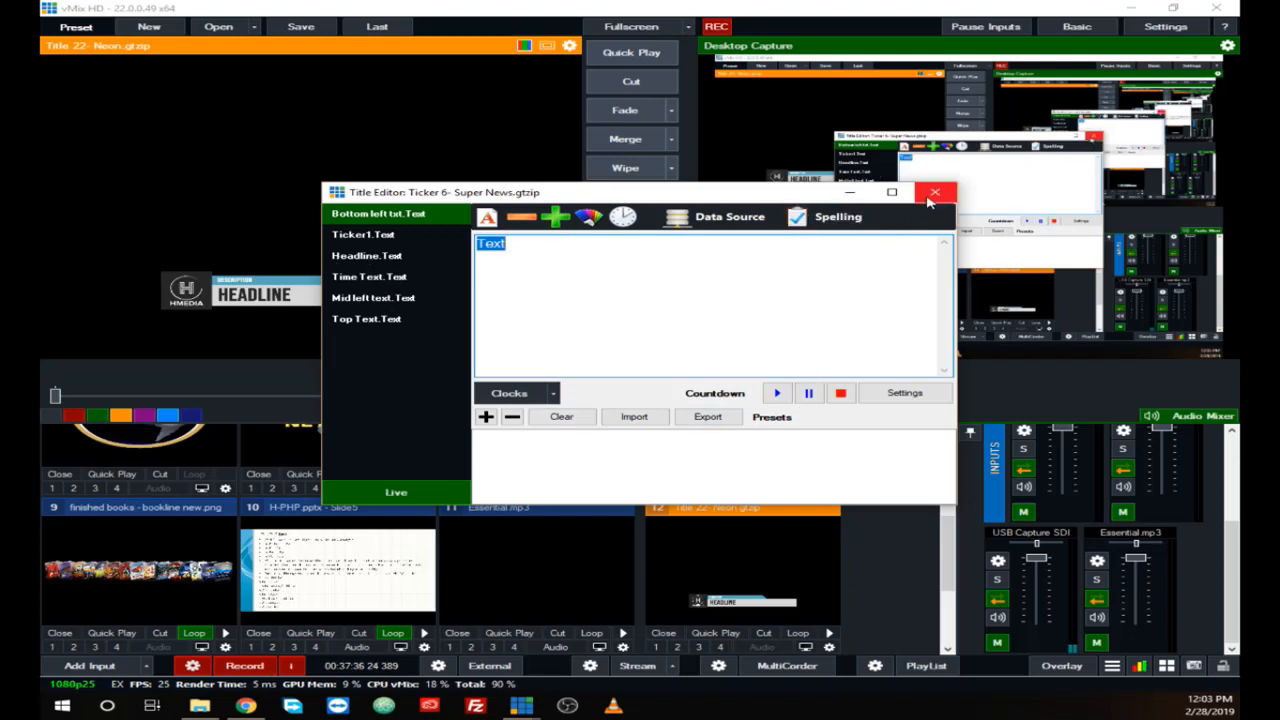
pyautogui.click(372, 238)
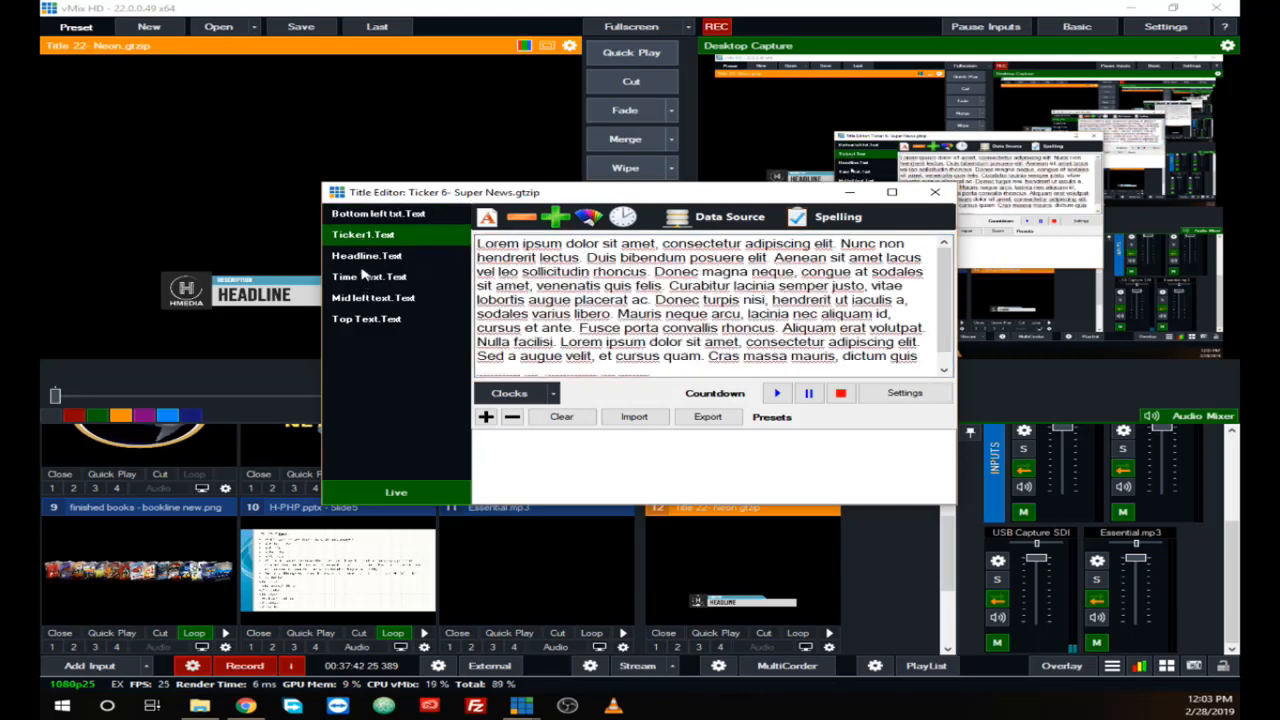
pyautogui.click(935, 192)
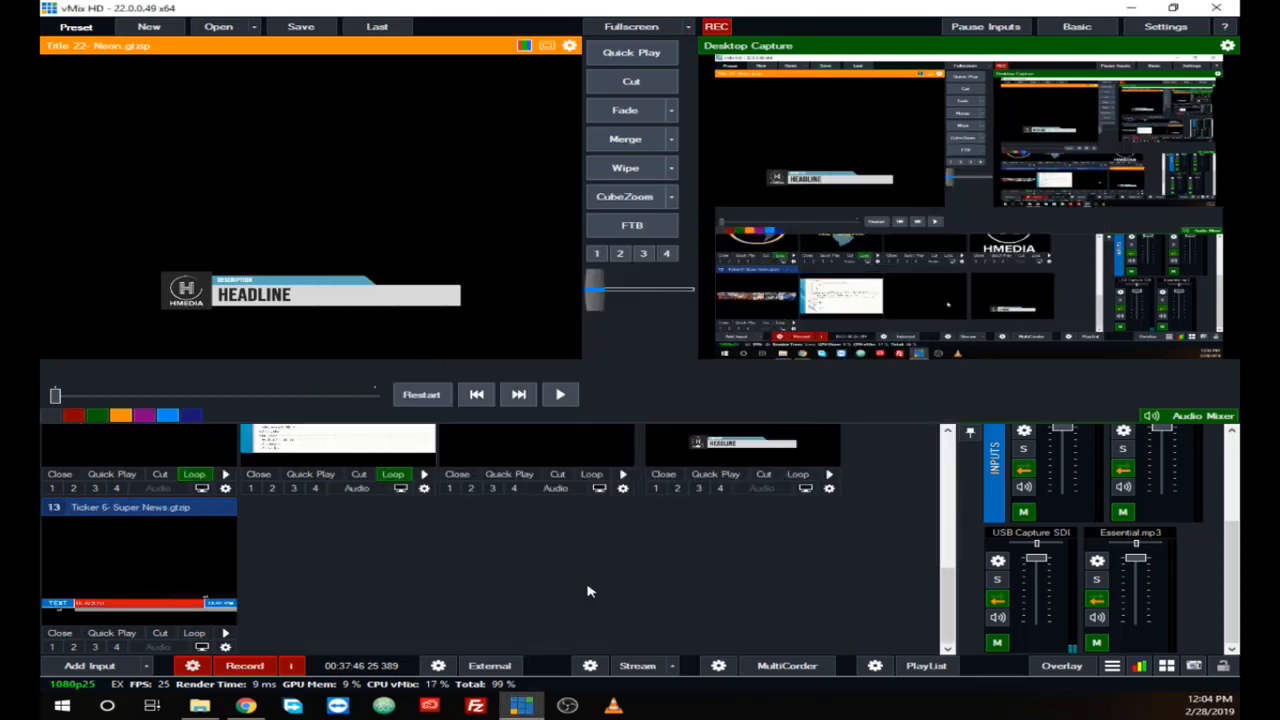
# Step: Load Ticker 6- Super News into the preview, play and pause its scroll, and show and hide it on overlay channel 2
pyautogui.click(148, 570)
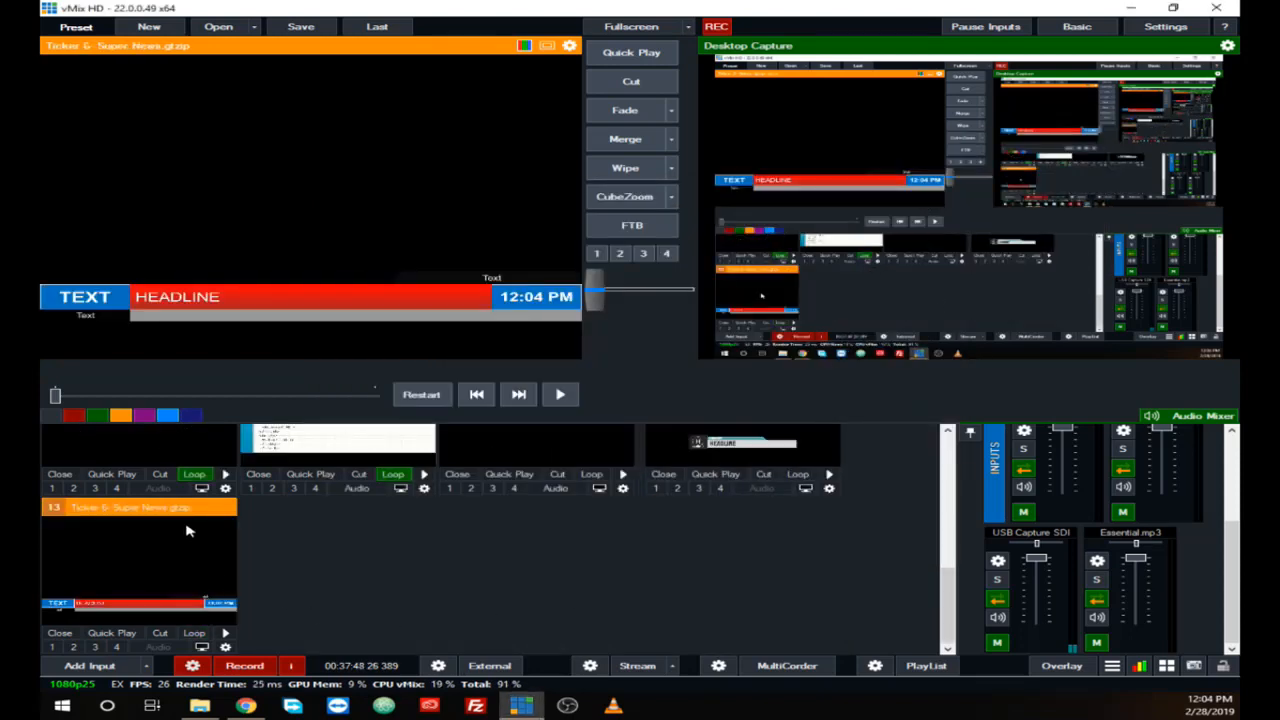
pyautogui.click(560, 394)
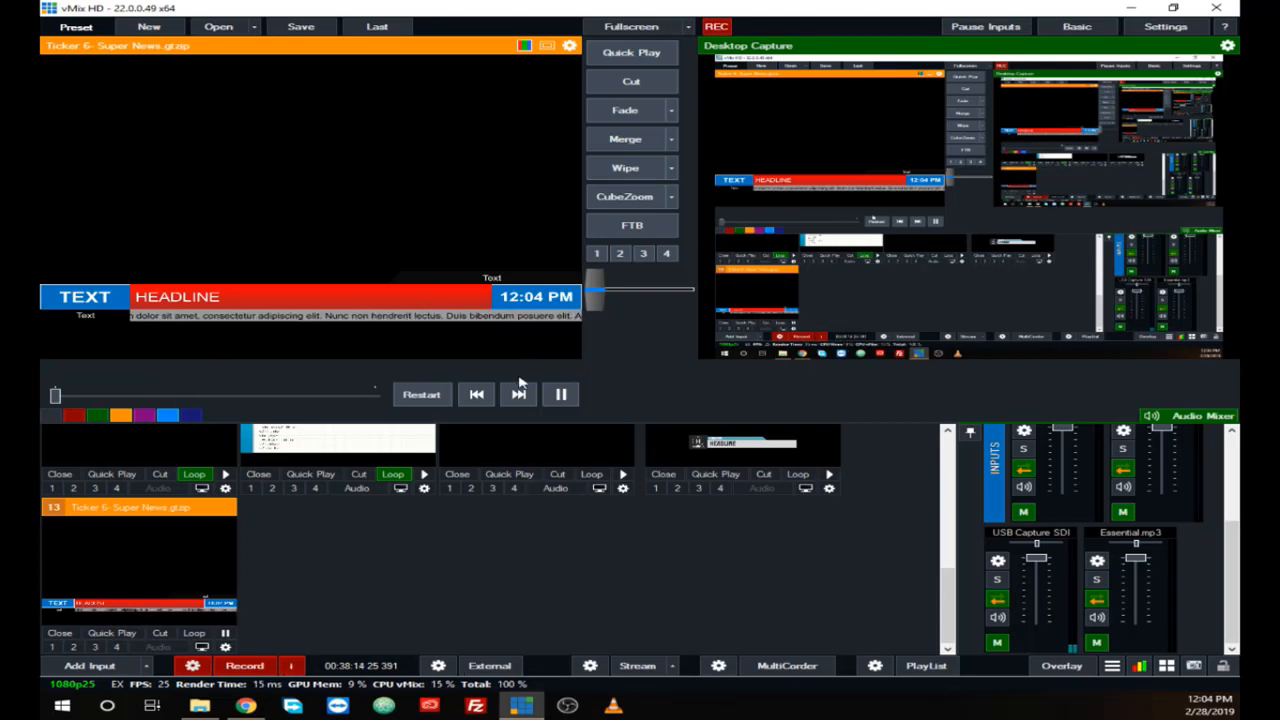
pyautogui.click(557, 396)
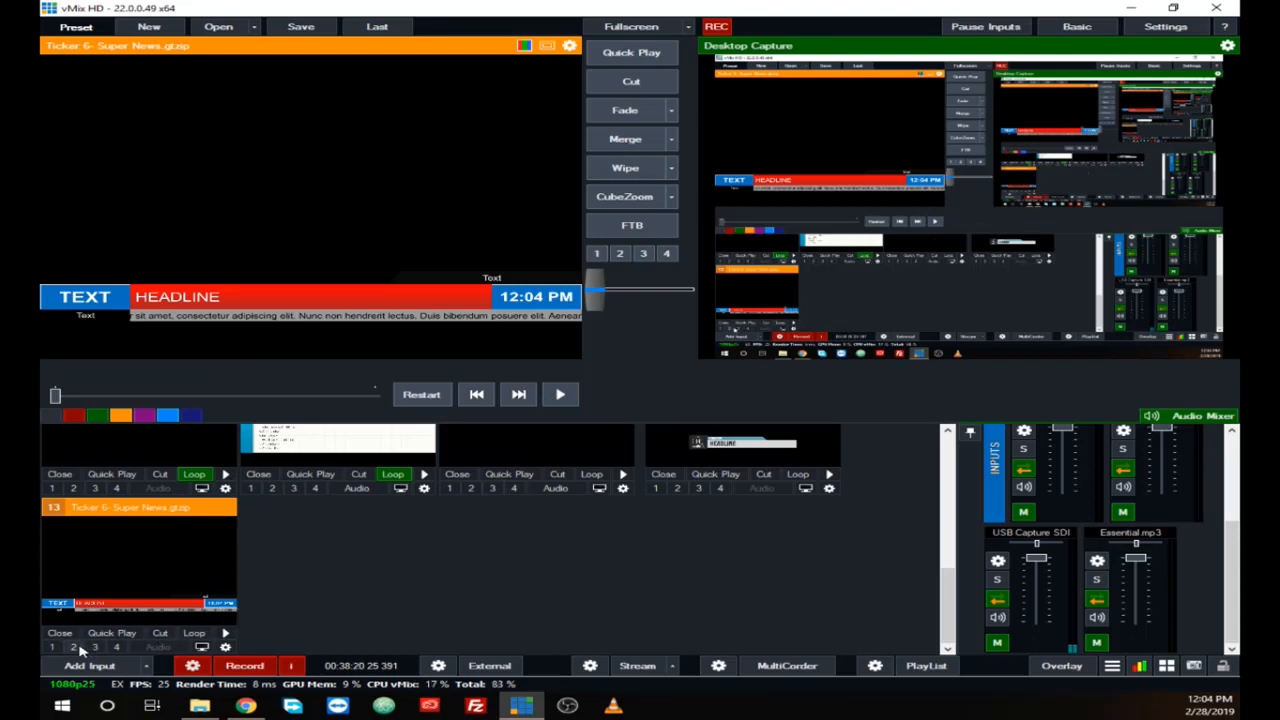
pyautogui.click(76, 649)
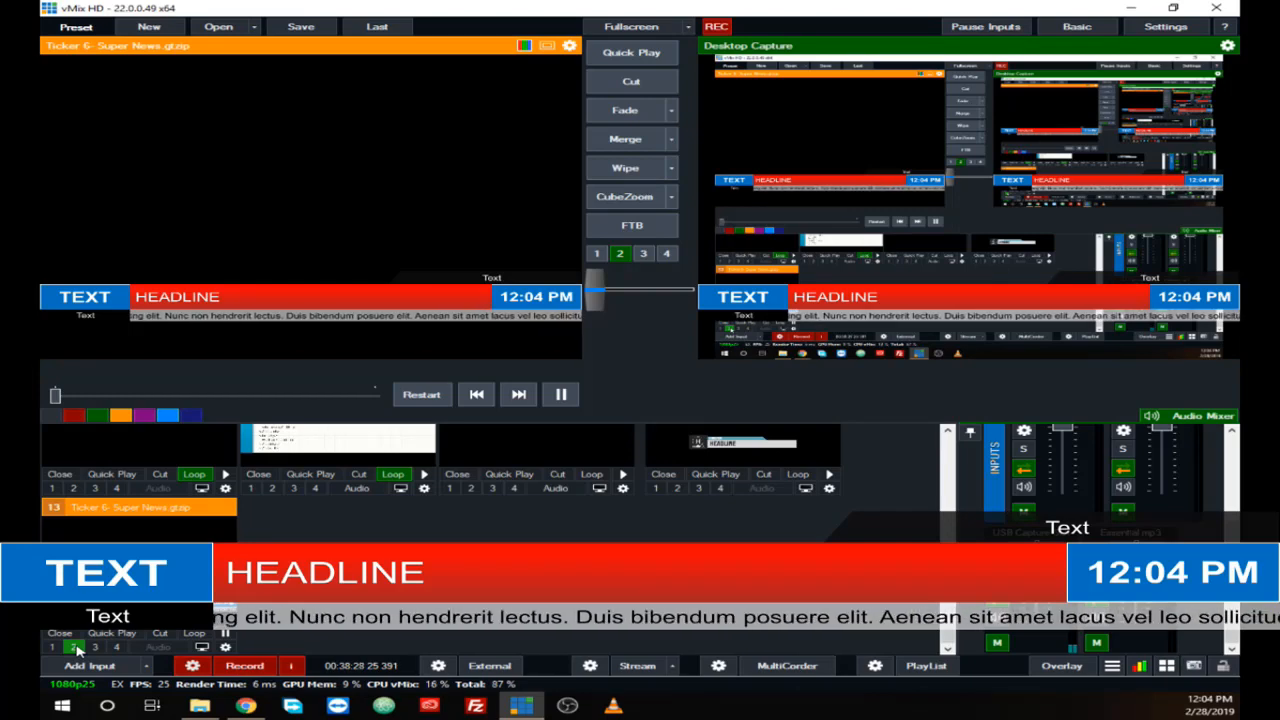
pyautogui.click(76, 649)
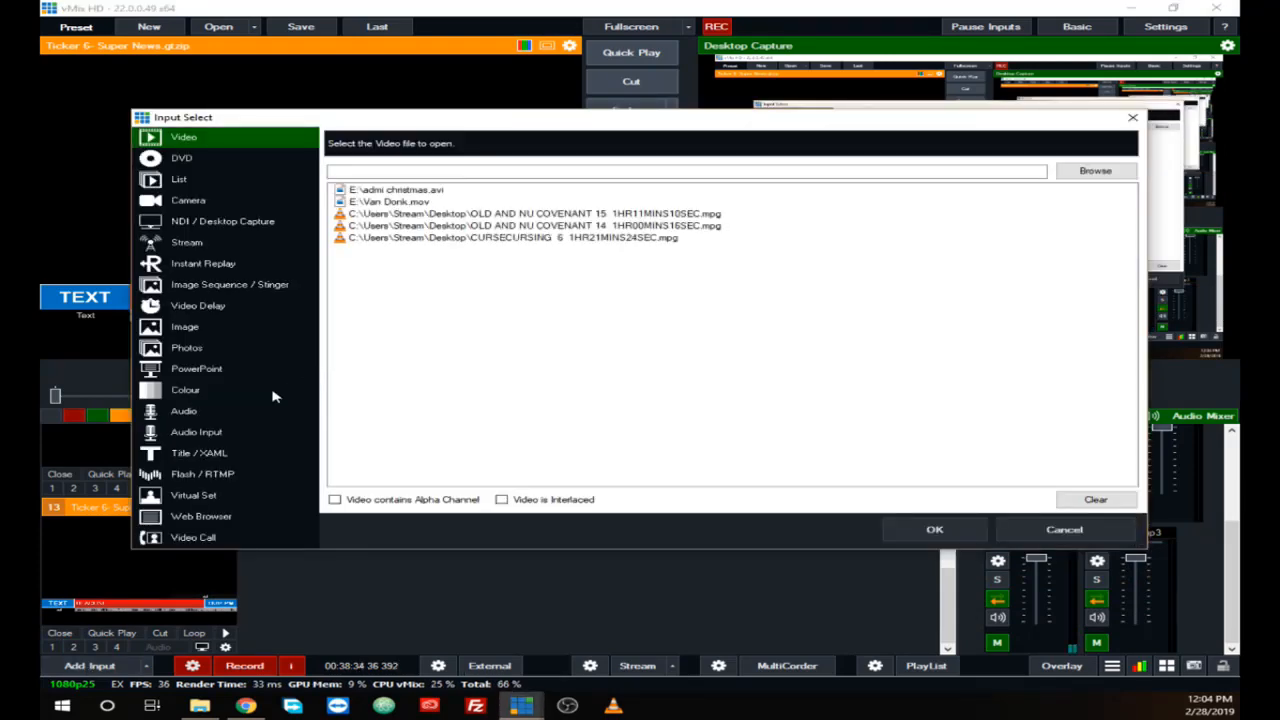
# Step: Look through the GT ScoreBoard templates available for a Title / XAML input
pyautogui.click(200, 453)
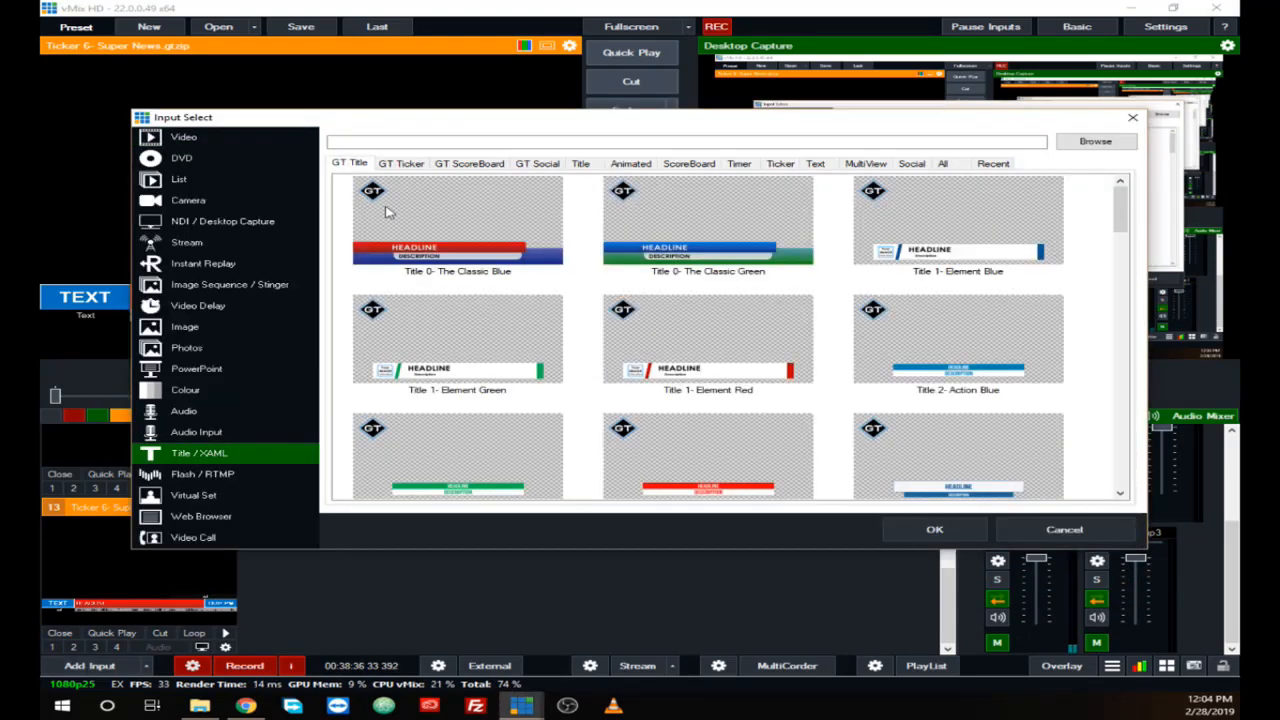
pyautogui.click(460, 167)
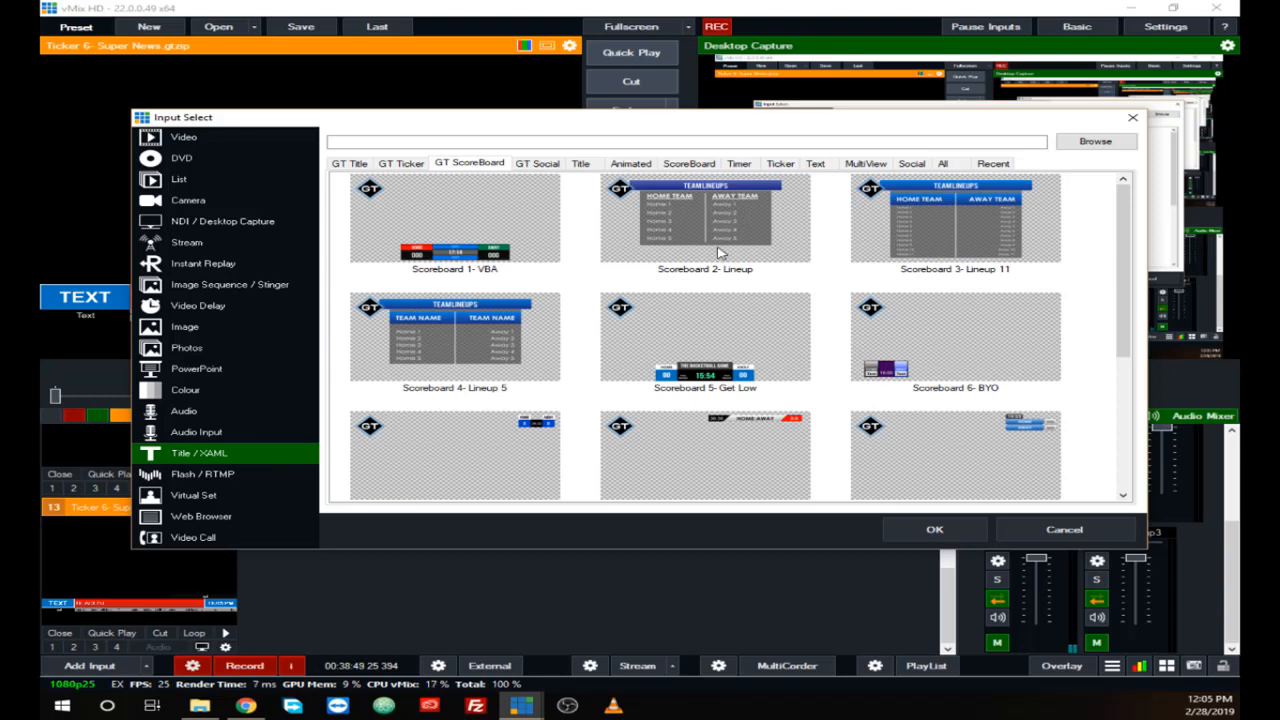
pyautogui.scroll(-2, 714, 258)
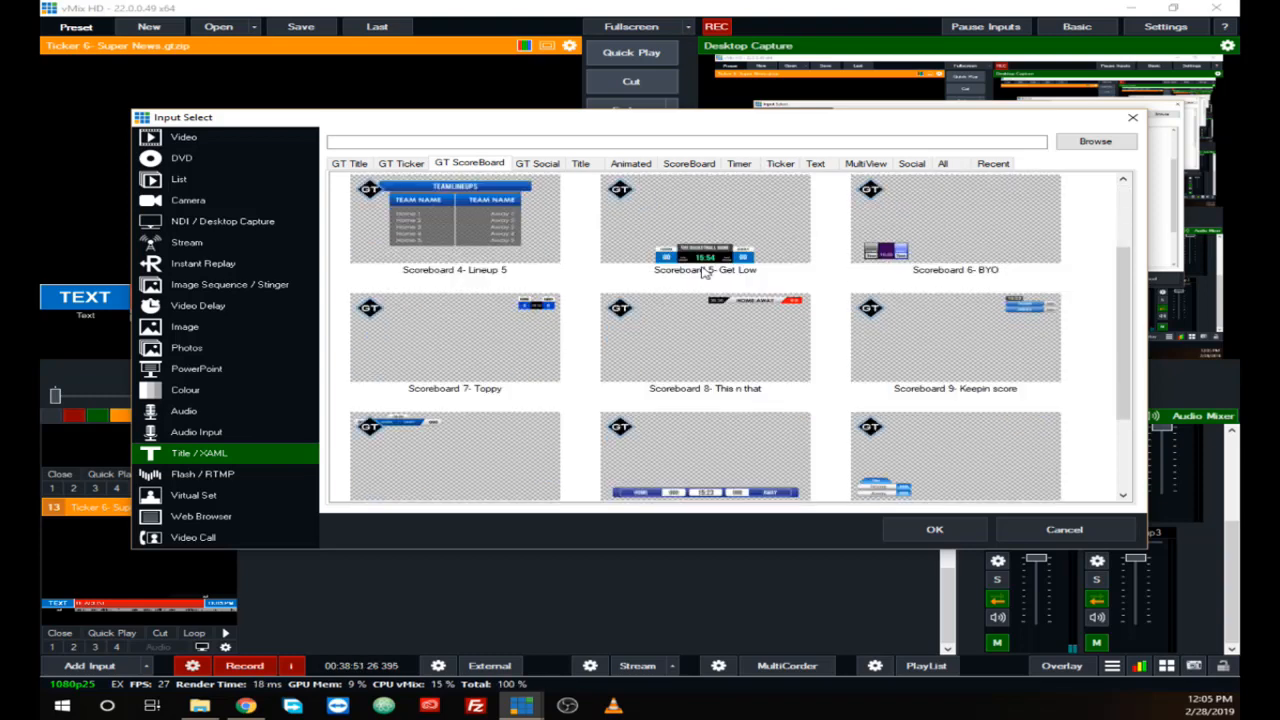
pyautogui.scroll(-1, 706, 268)
pyautogui.scroll(-1, 704, 272)
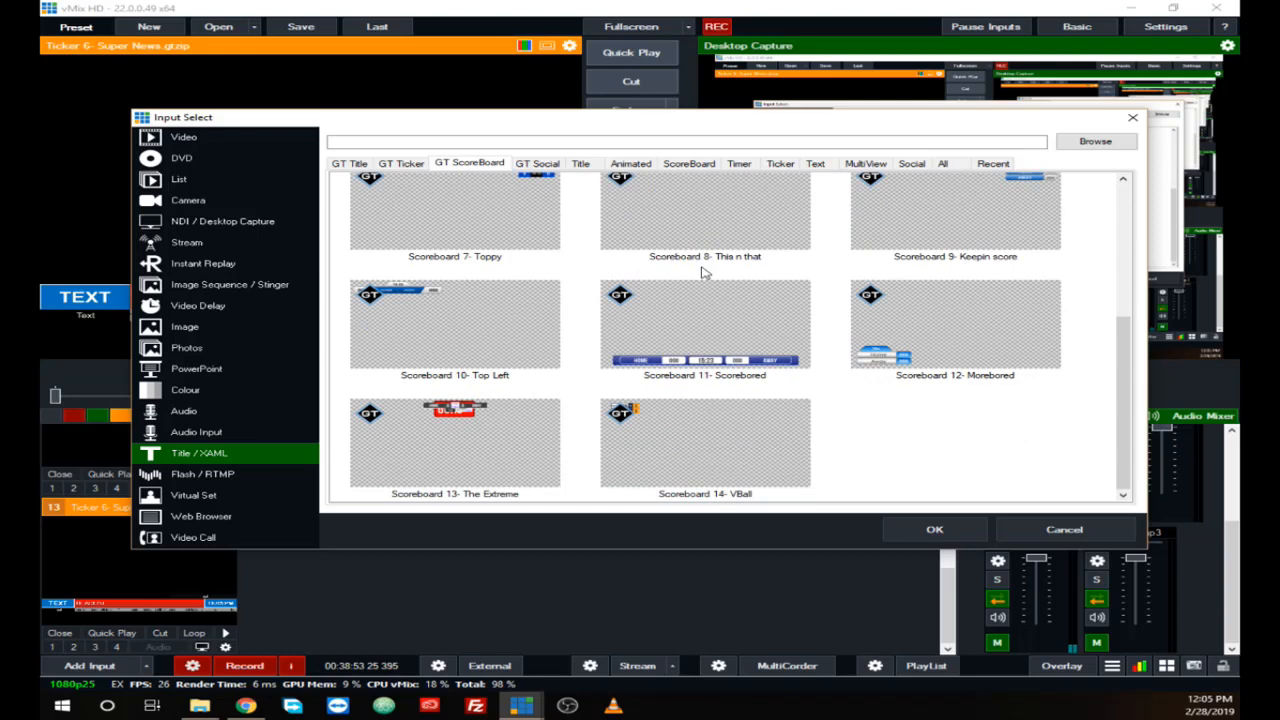
pyautogui.scroll(4, 704, 272)
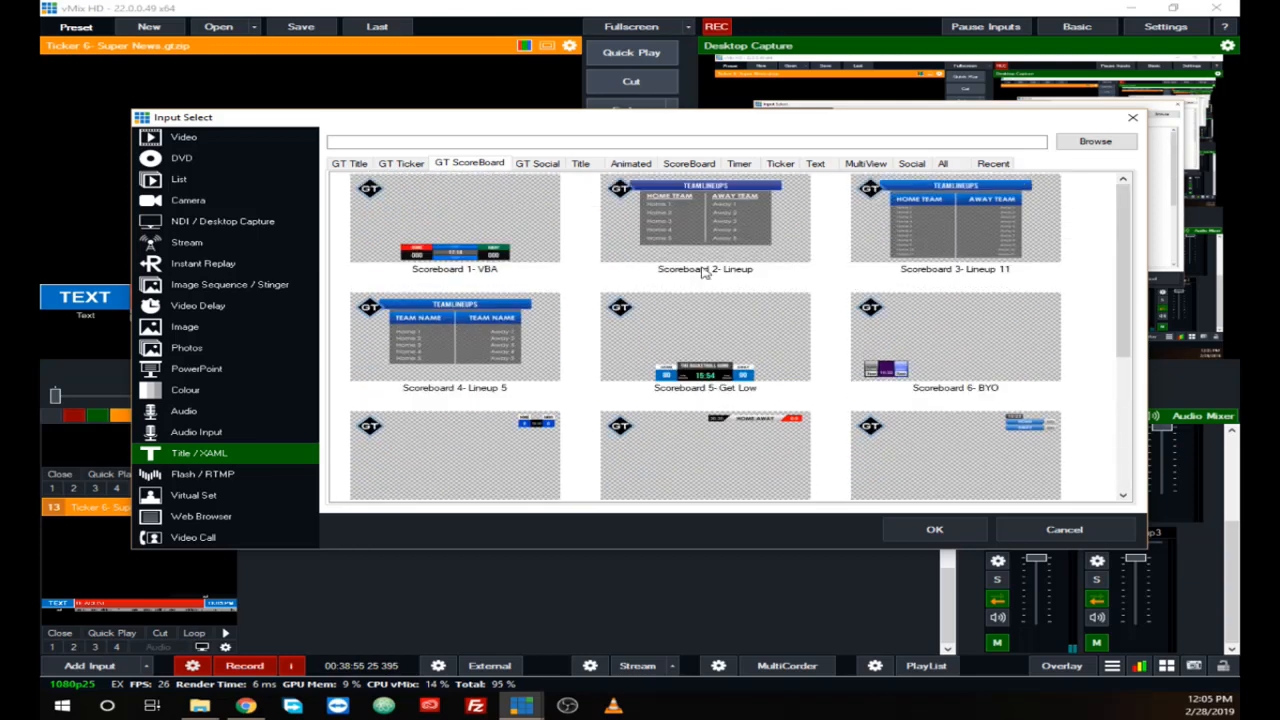
# Step: Look through the GT Social templates and the older Title, Animated and ScoreBoard template categories
pyautogui.click(535, 166)
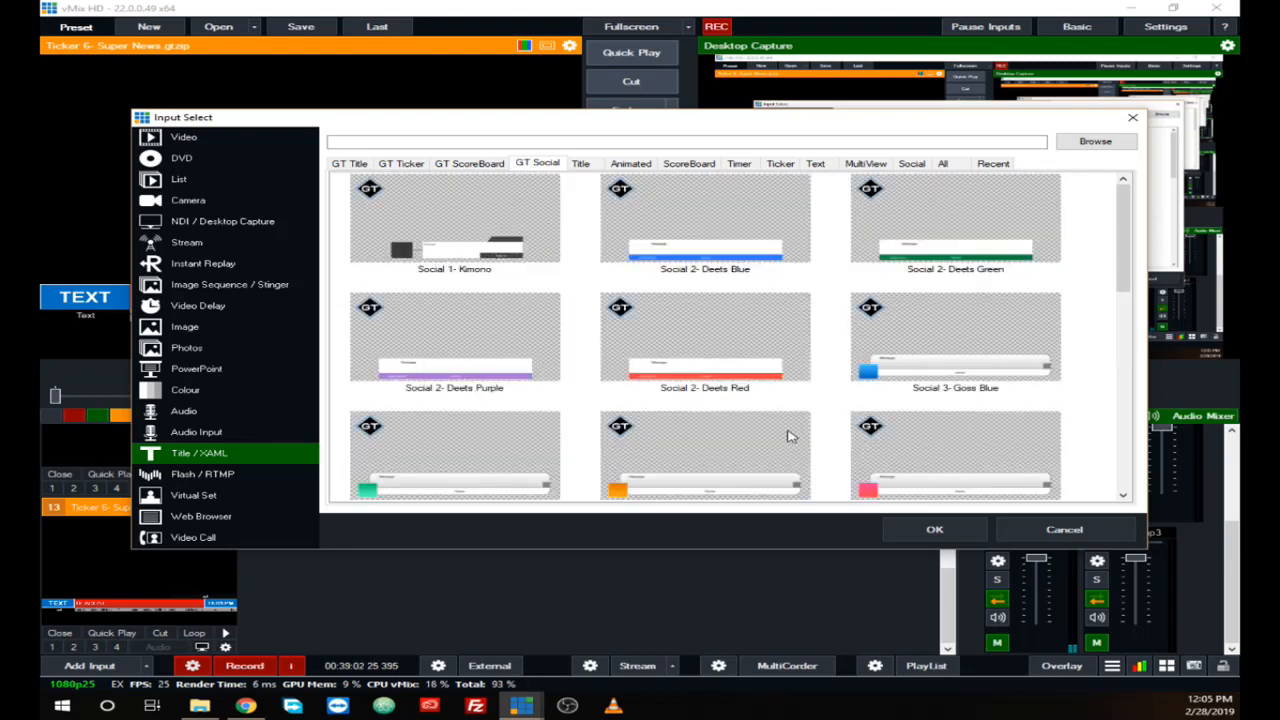
pyautogui.scroll(-1, 833, 388)
pyautogui.scroll(-5, 833, 388)
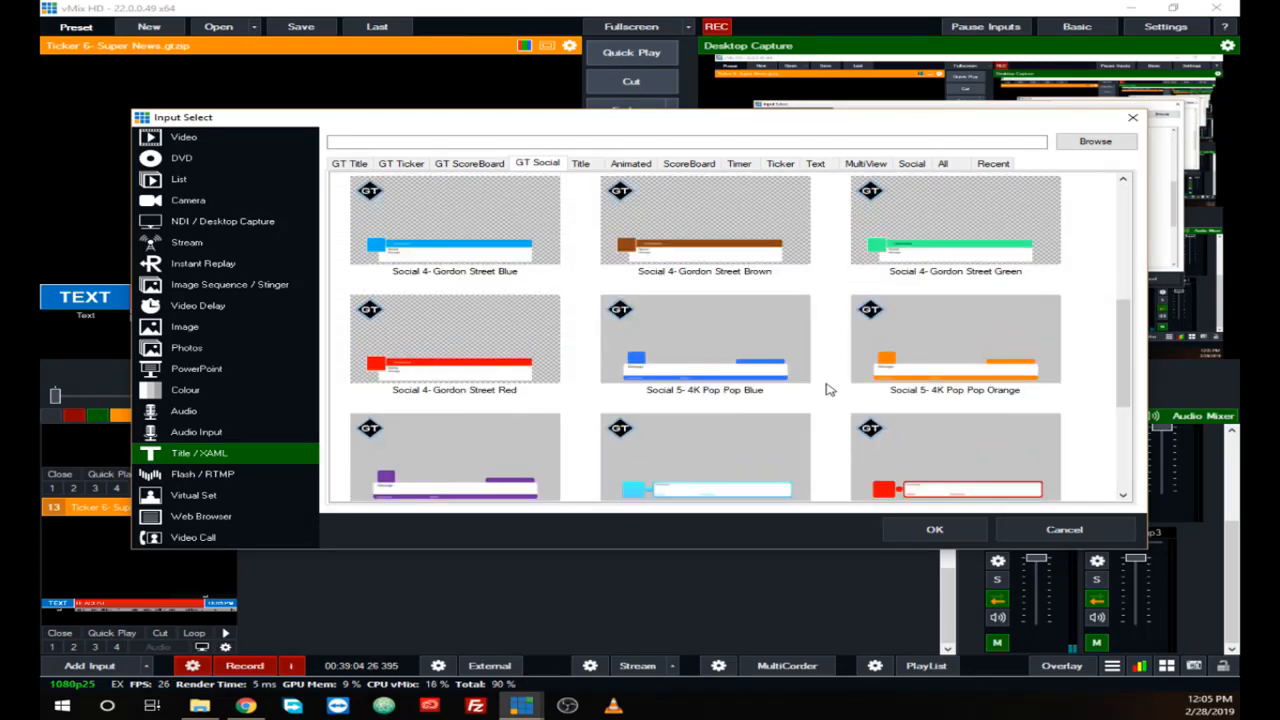
pyautogui.scroll(-2, 830, 400)
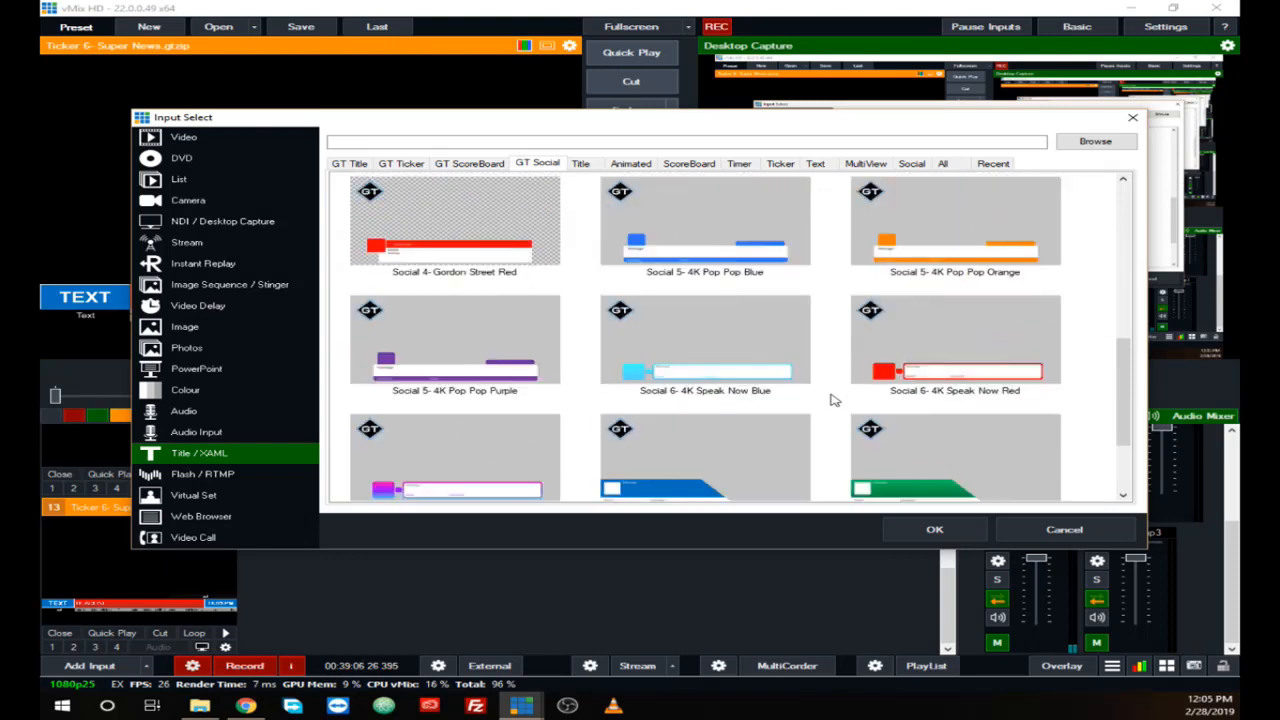
pyautogui.scroll(-3, 833, 400)
pyautogui.scroll(6, 833, 400)
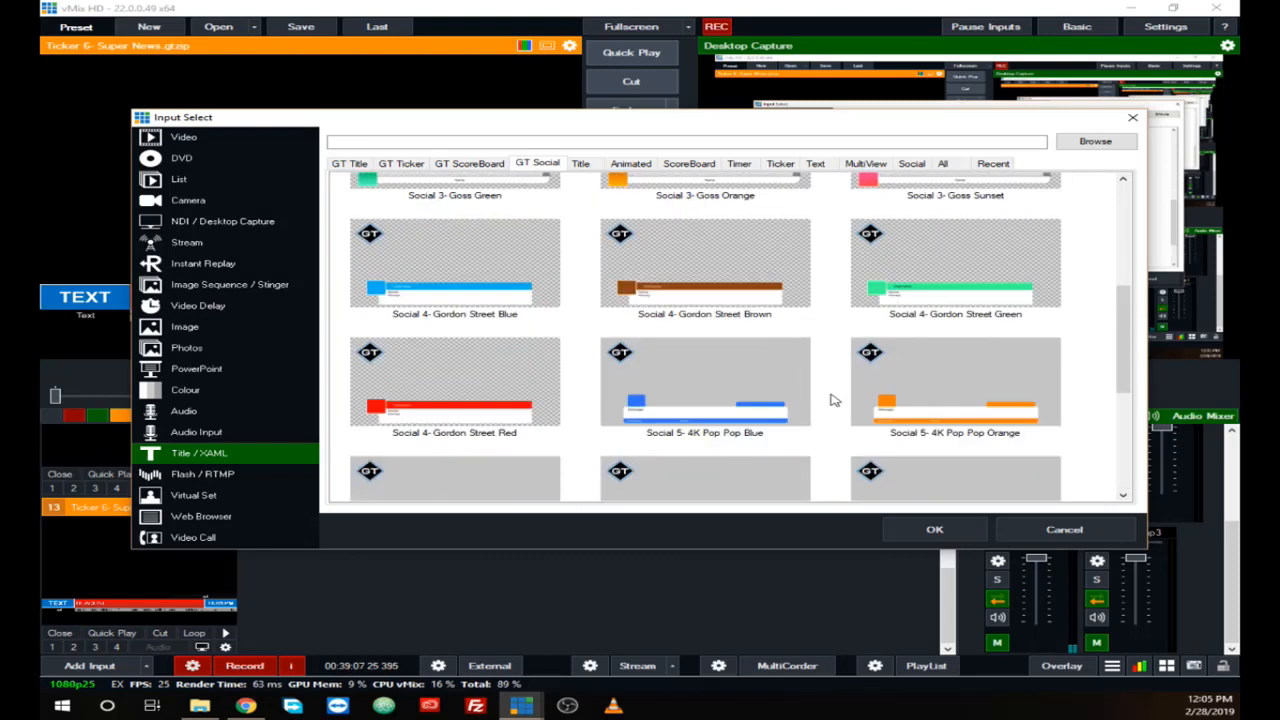
pyautogui.click(577, 170)
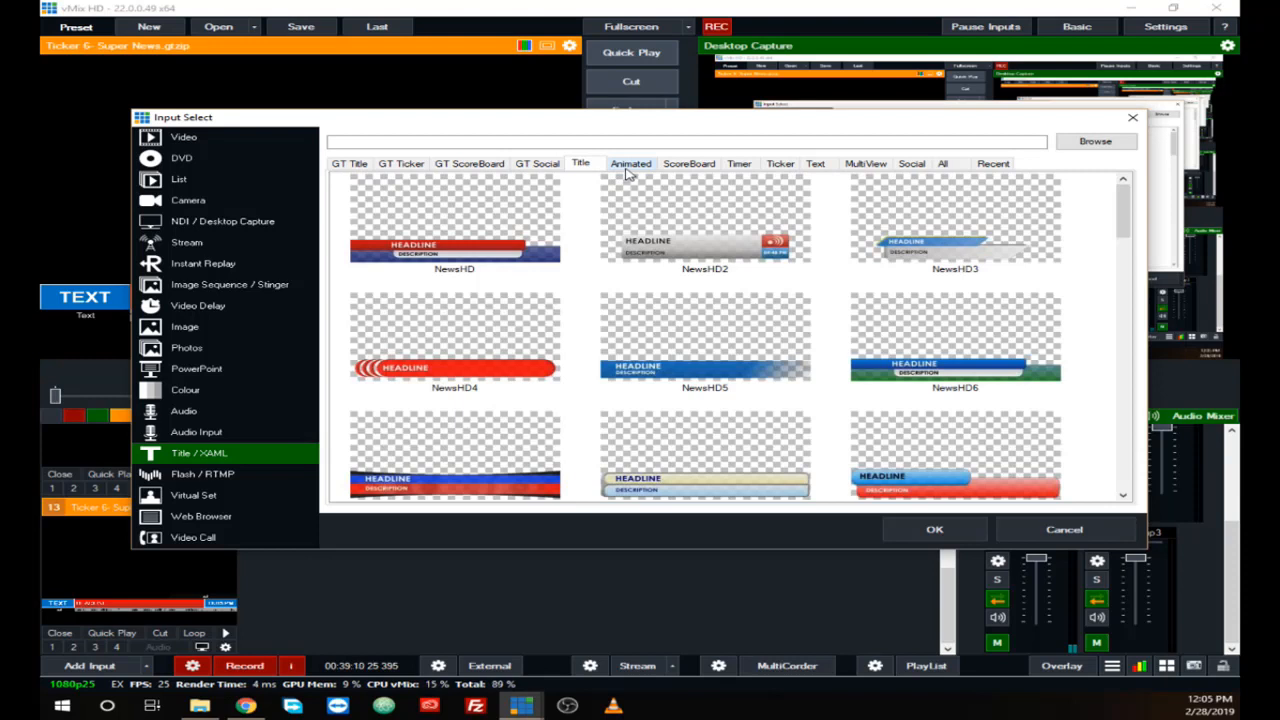
pyautogui.click(625, 167)
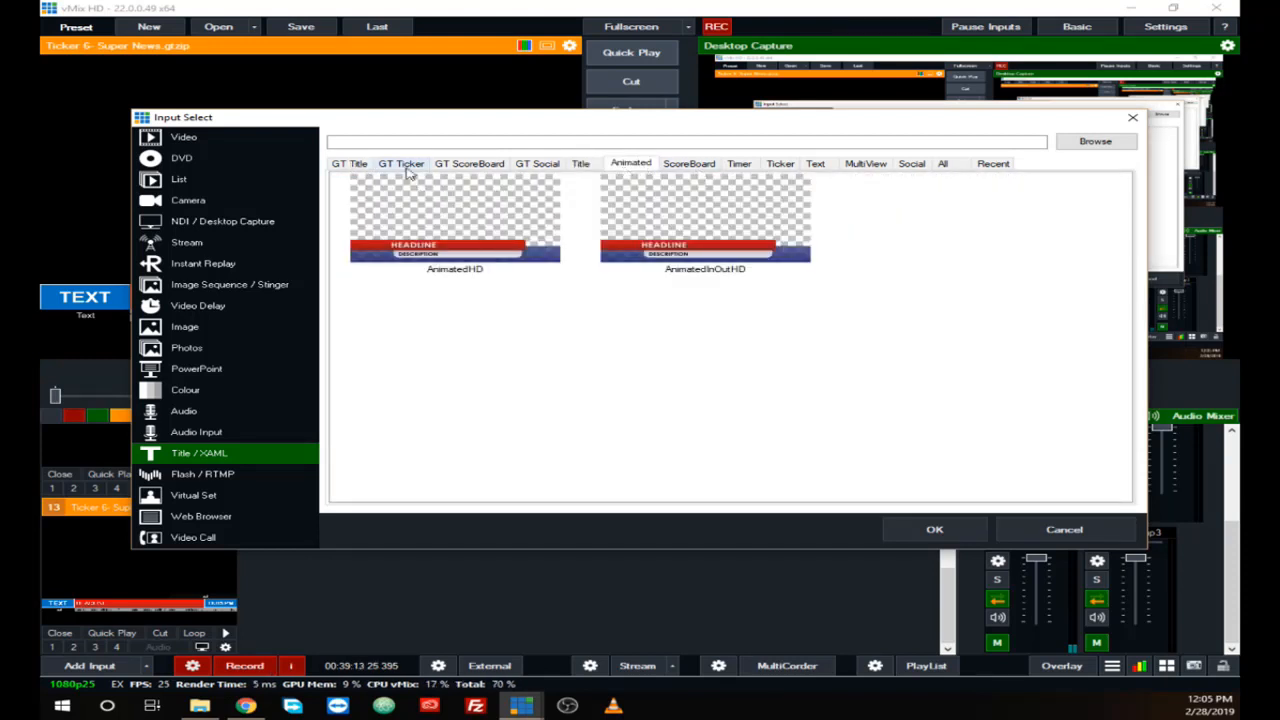
pyautogui.click(695, 168)
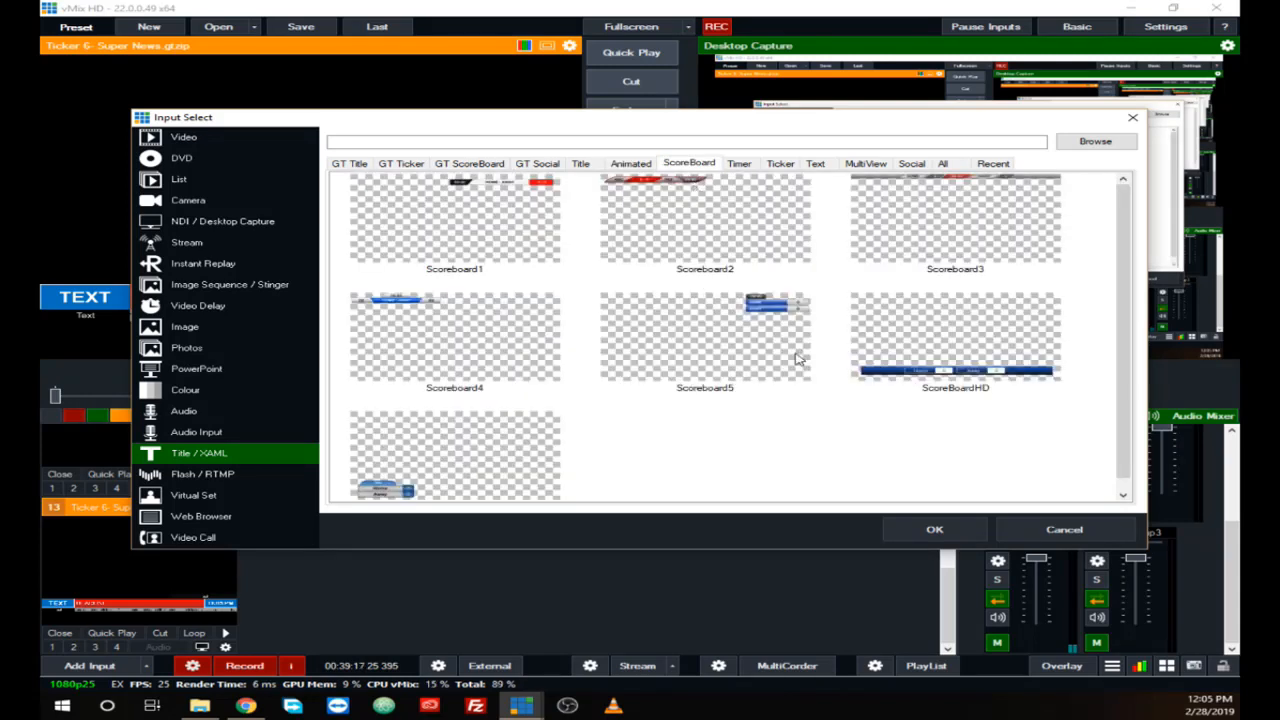
# Step: Add the Timer template Timer1 as a Title / XAML input, and show and hide it on overlay channel 1
pyautogui.click(738, 165)
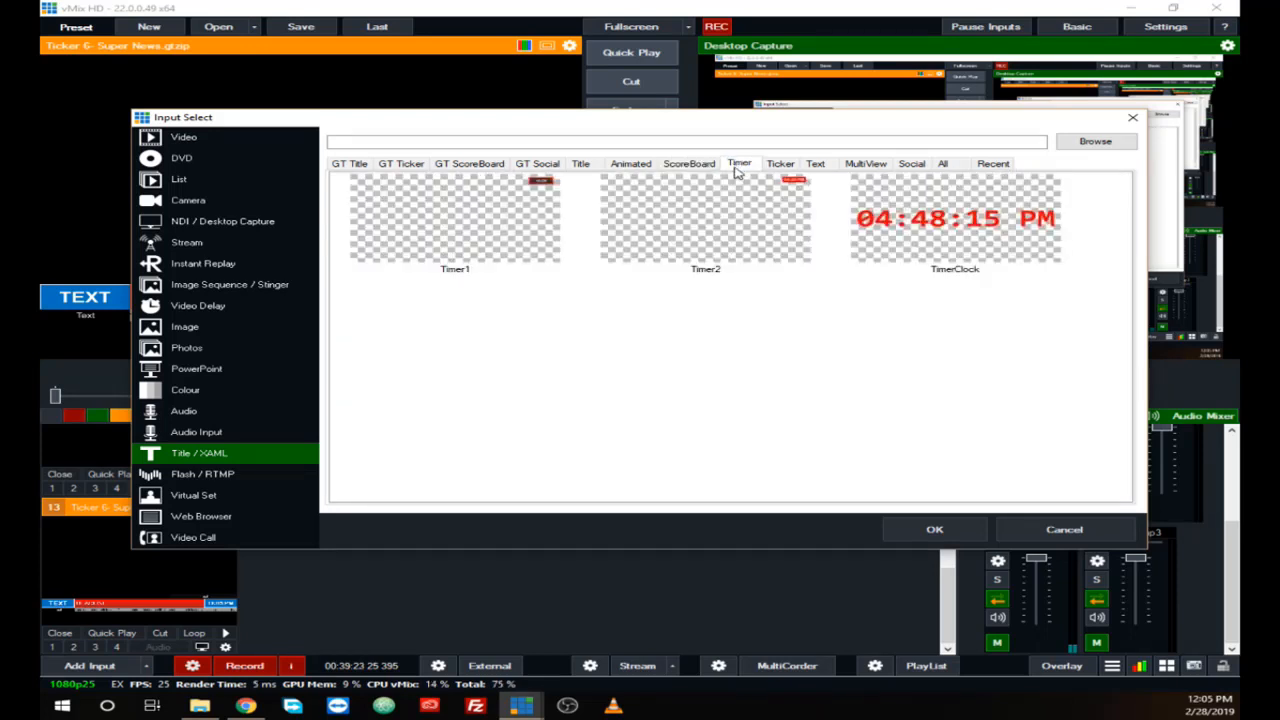
pyautogui.click(547, 190)
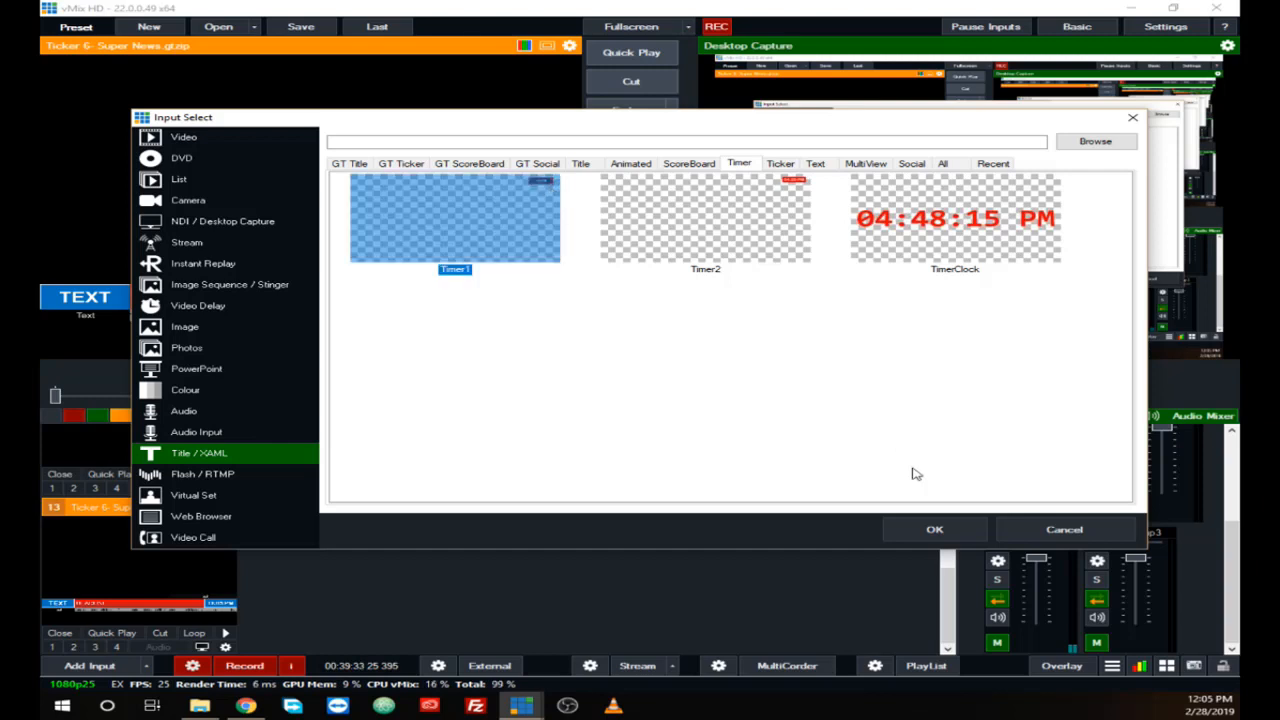
pyautogui.click(926, 530)
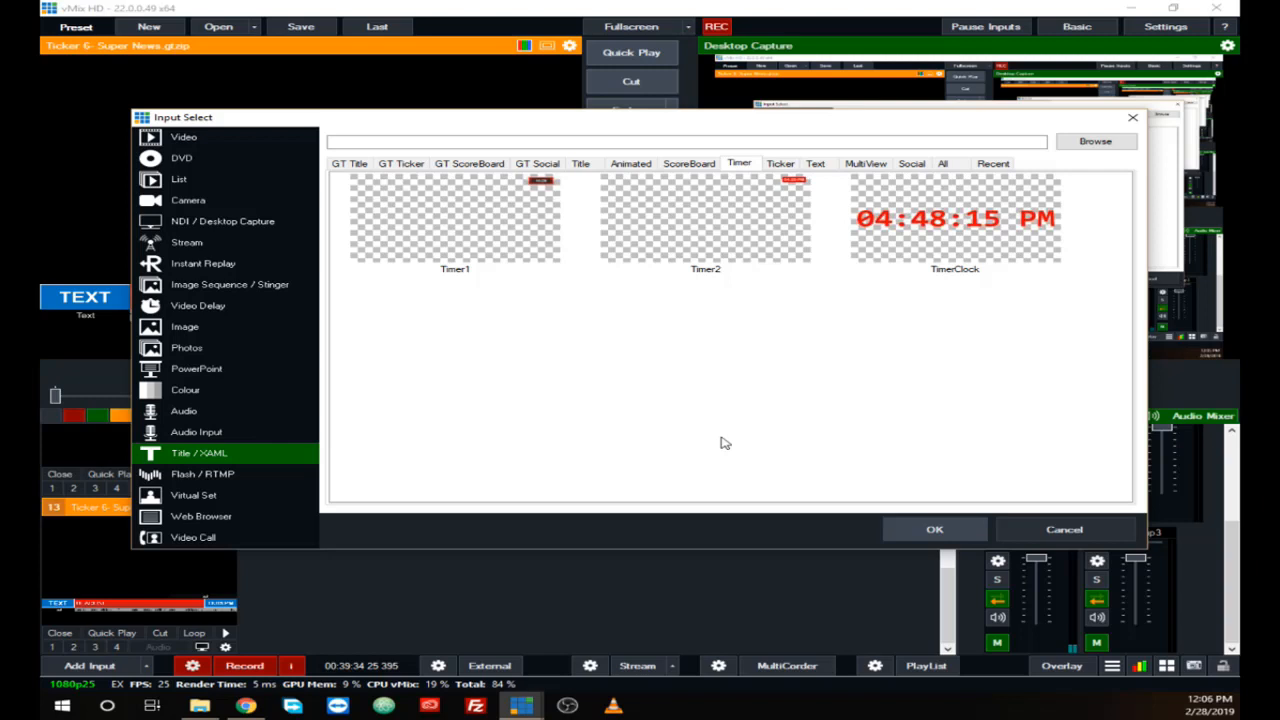
pyautogui.click(900, 534)
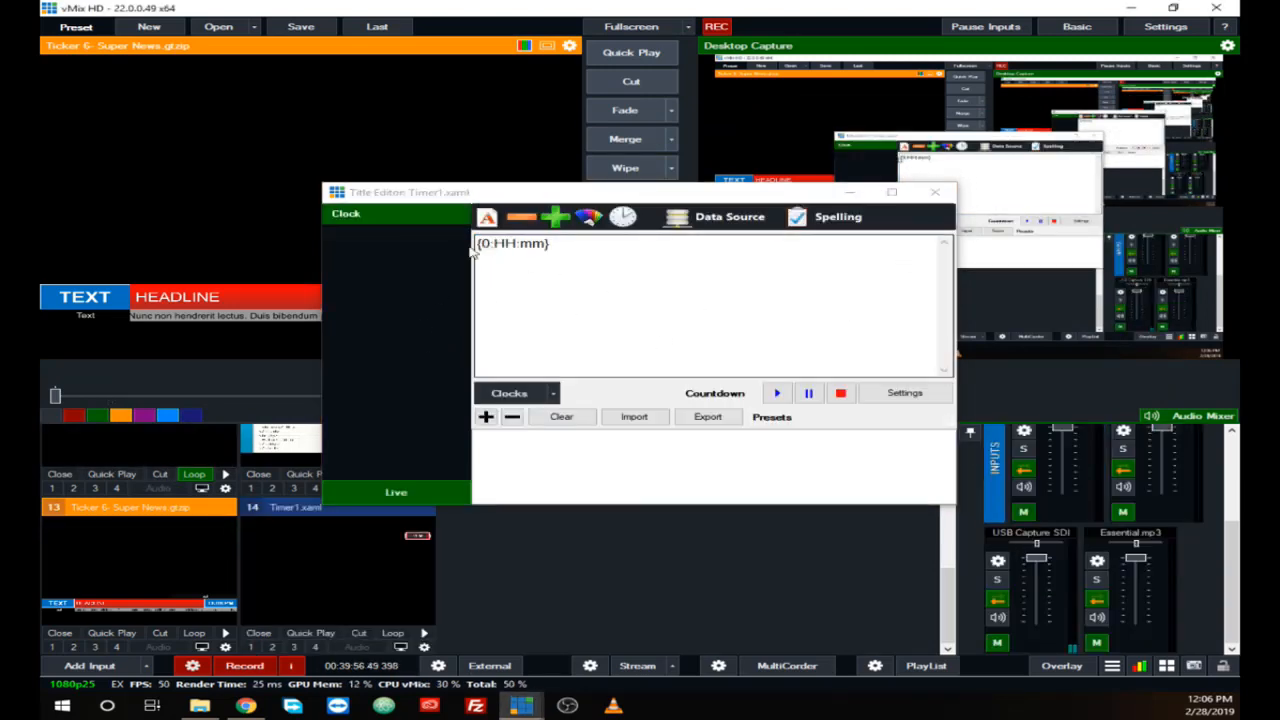
pyautogui.click(936, 194)
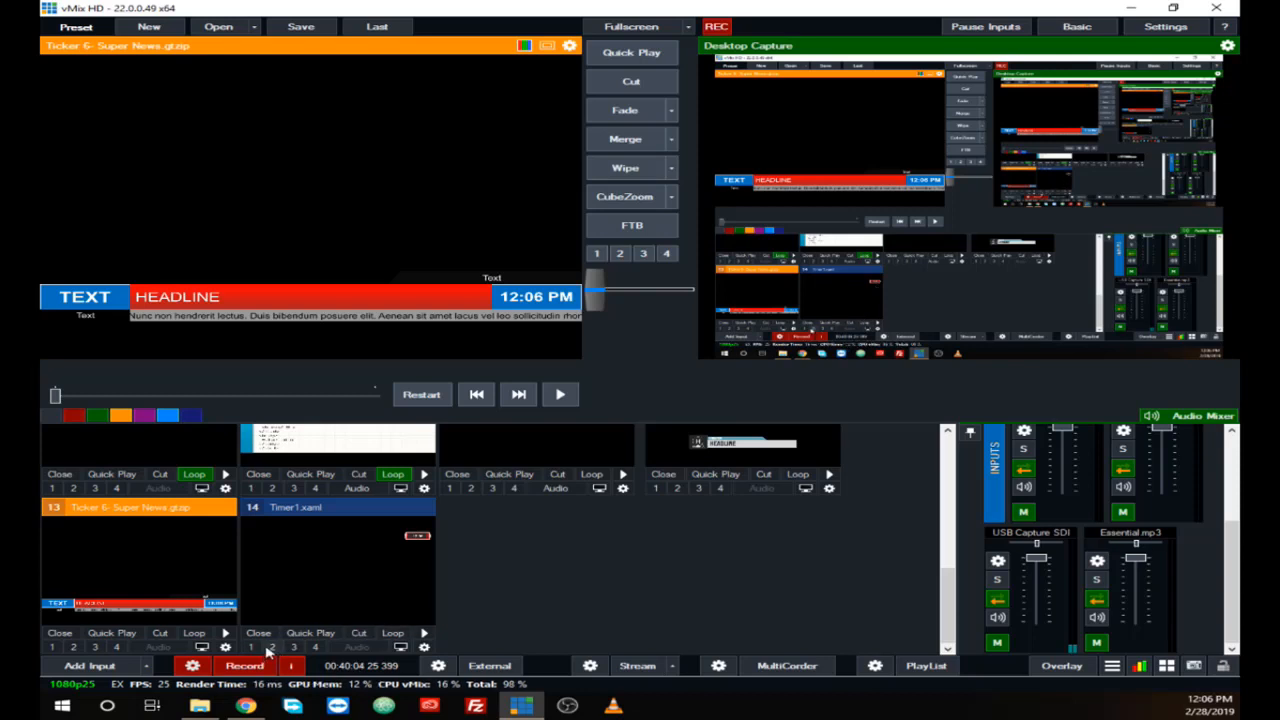
pyautogui.click(251, 647)
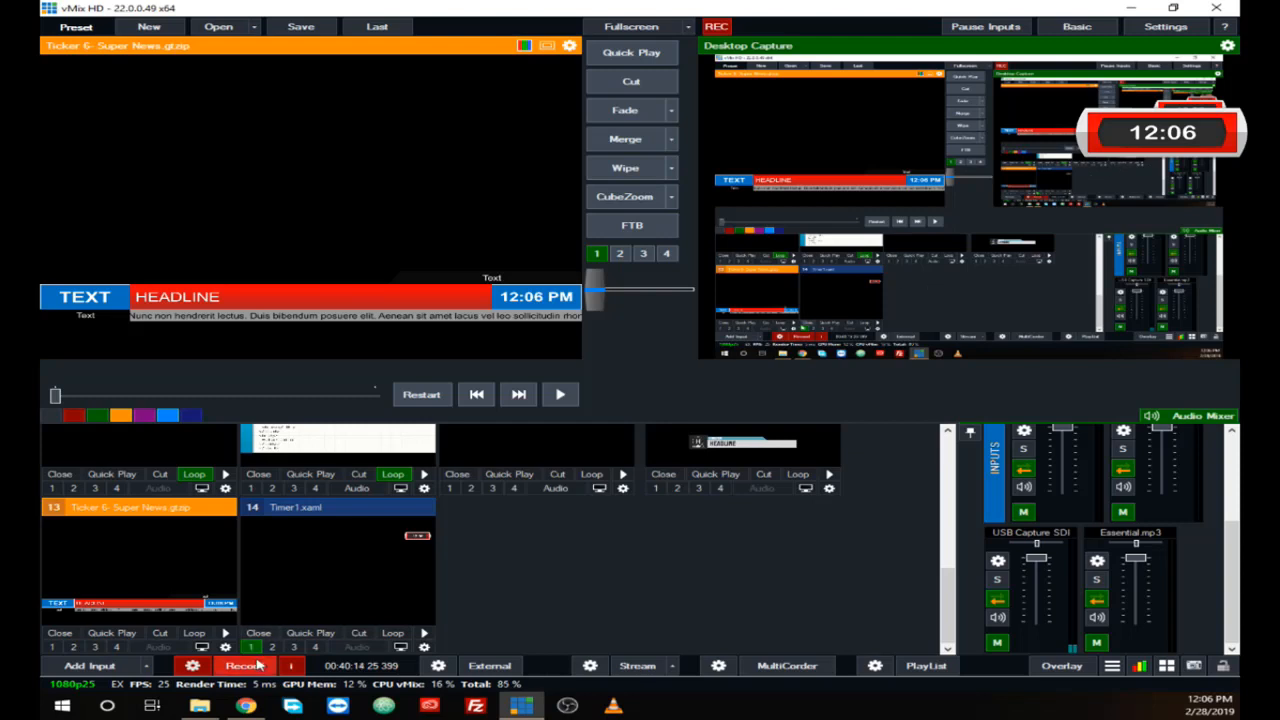
pyautogui.click(252, 647)
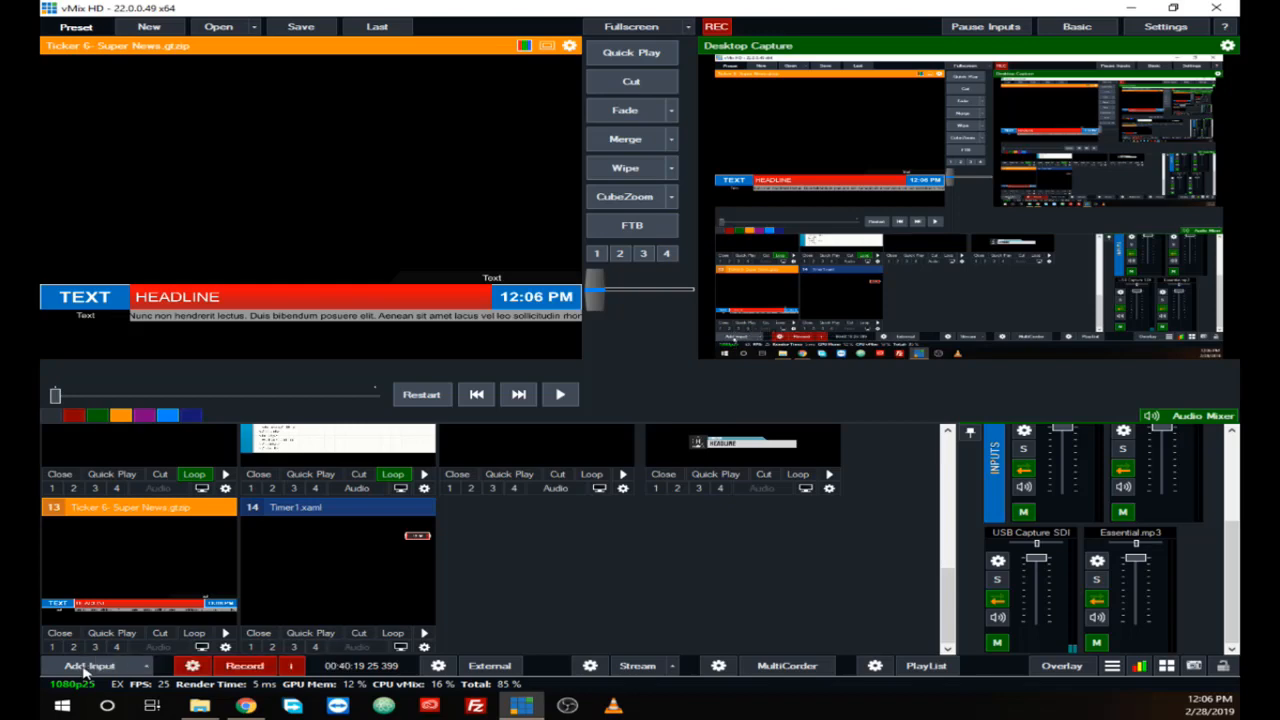
# Step: Look through the Ticker, Text, MultiView and Social title templates and the Flash / RTMP input options
pyautogui.click(87, 666)
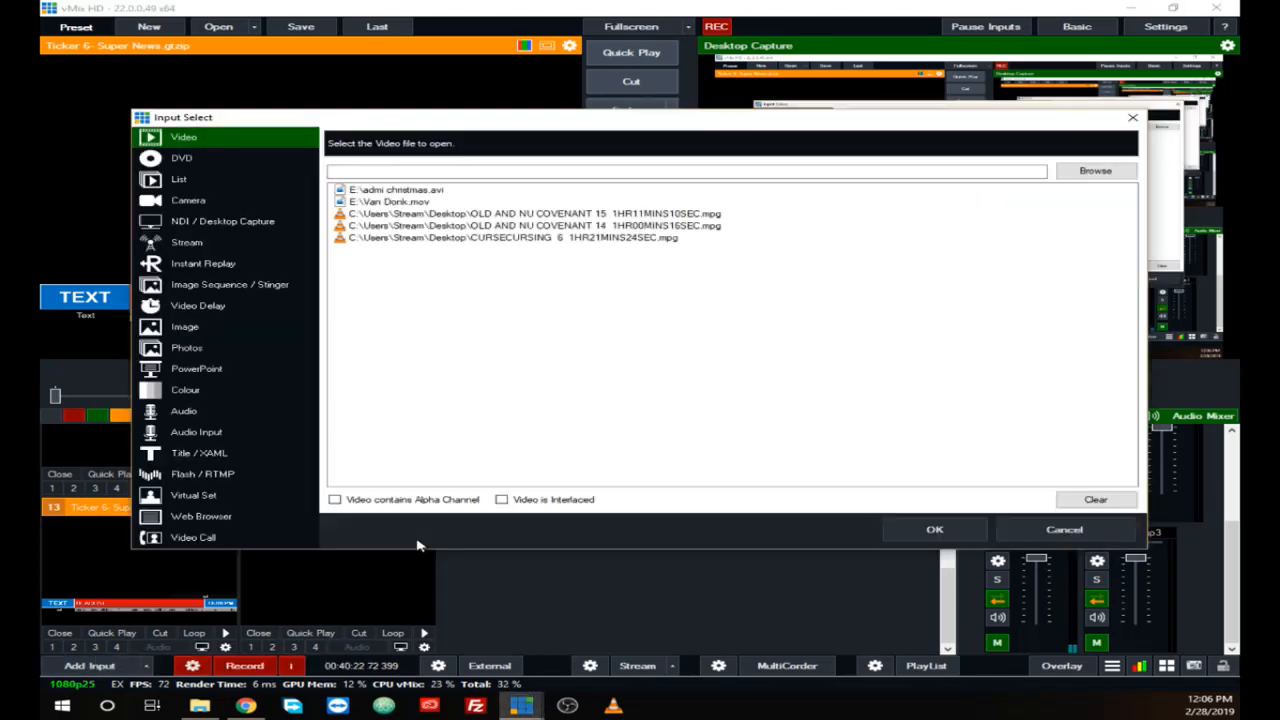
pyautogui.click(203, 454)
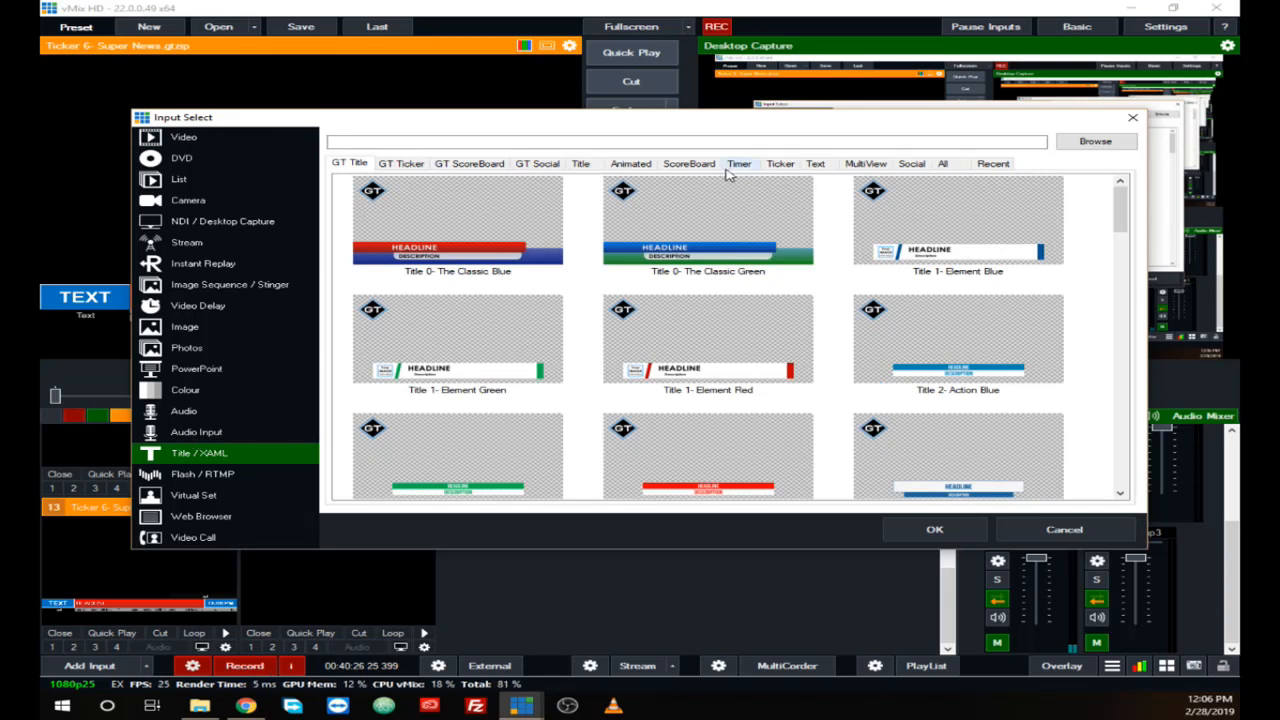
pyautogui.click(775, 168)
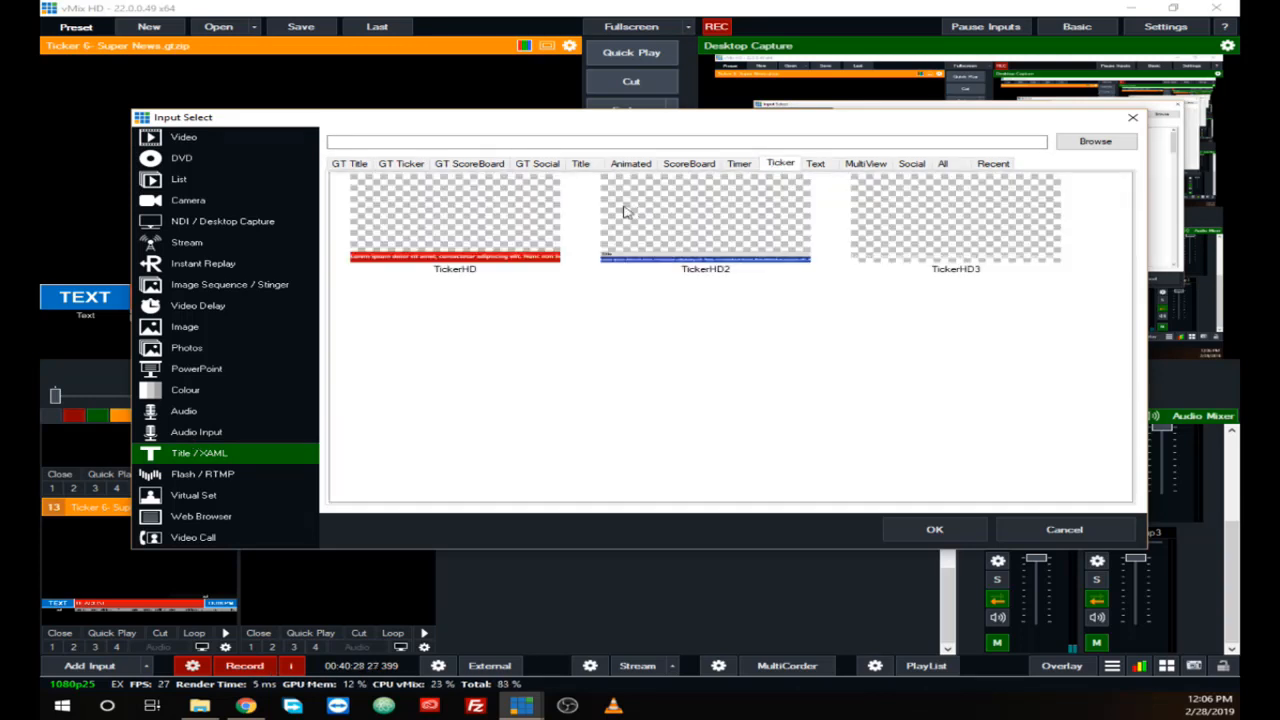
pyautogui.click(816, 168)
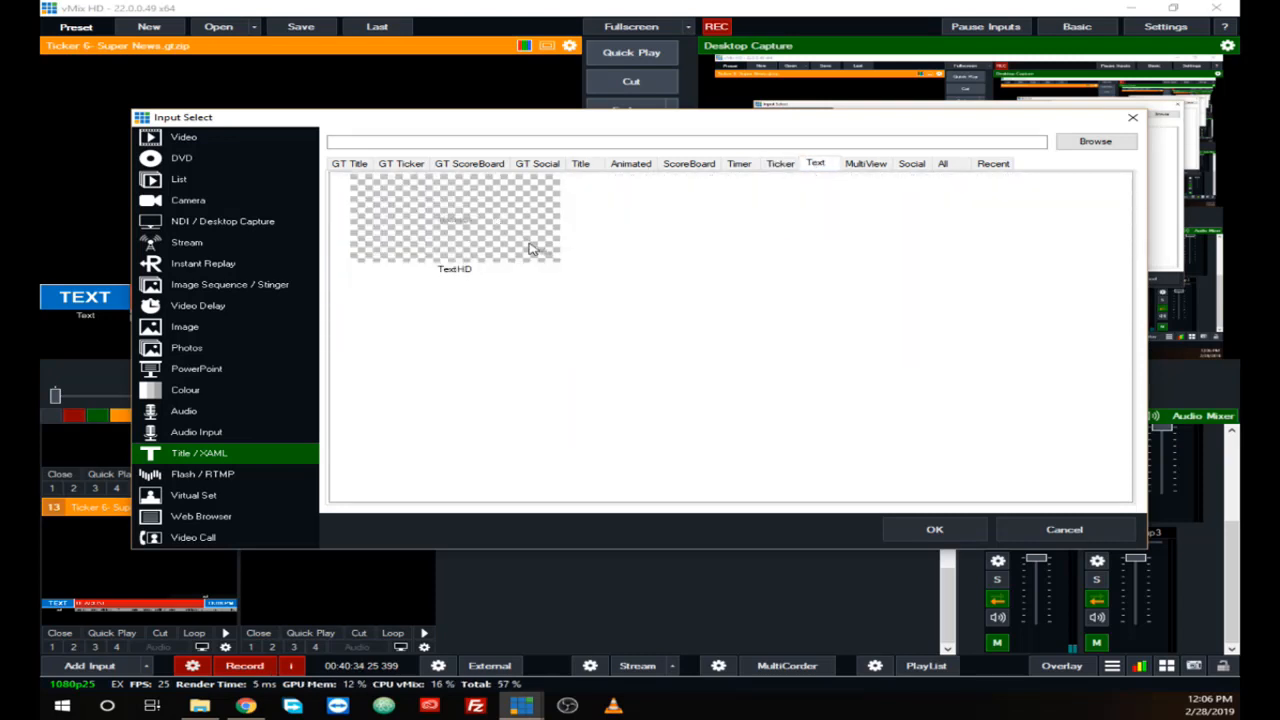
pyautogui.click(862, 166)
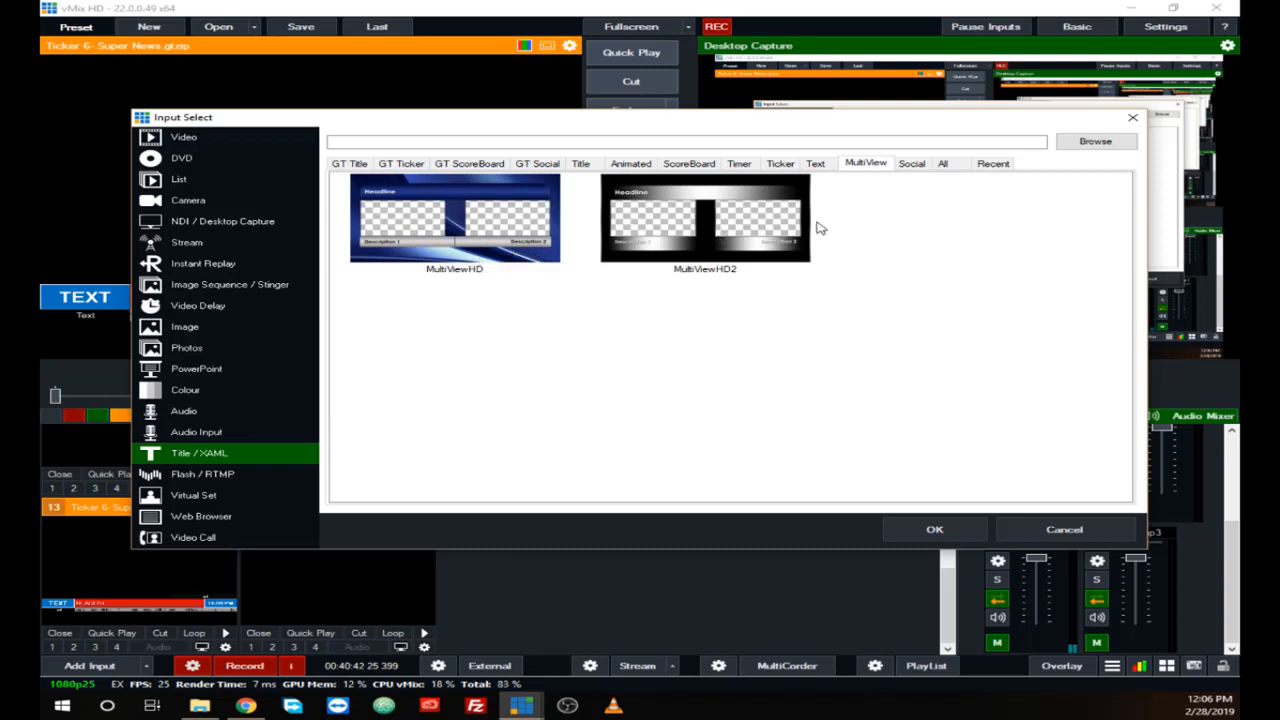
pyautogui.click(913, 172)
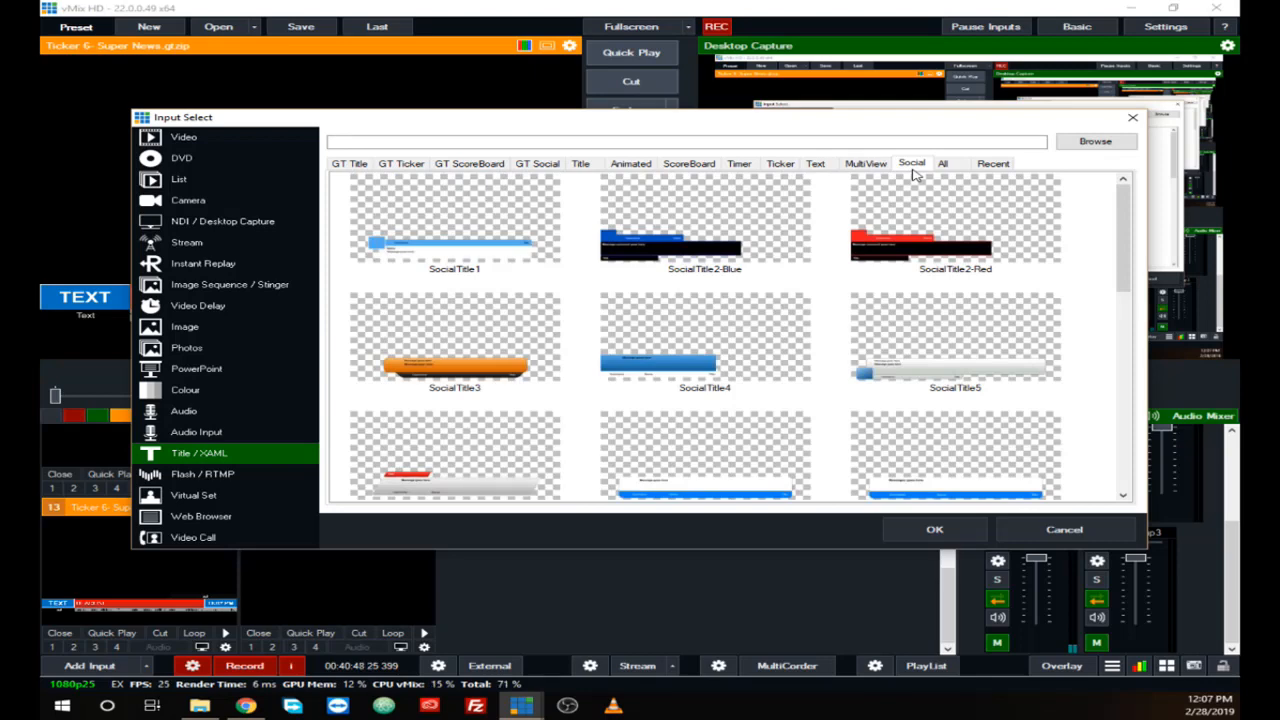
pyautogui.scroll(-1, 620, 343)
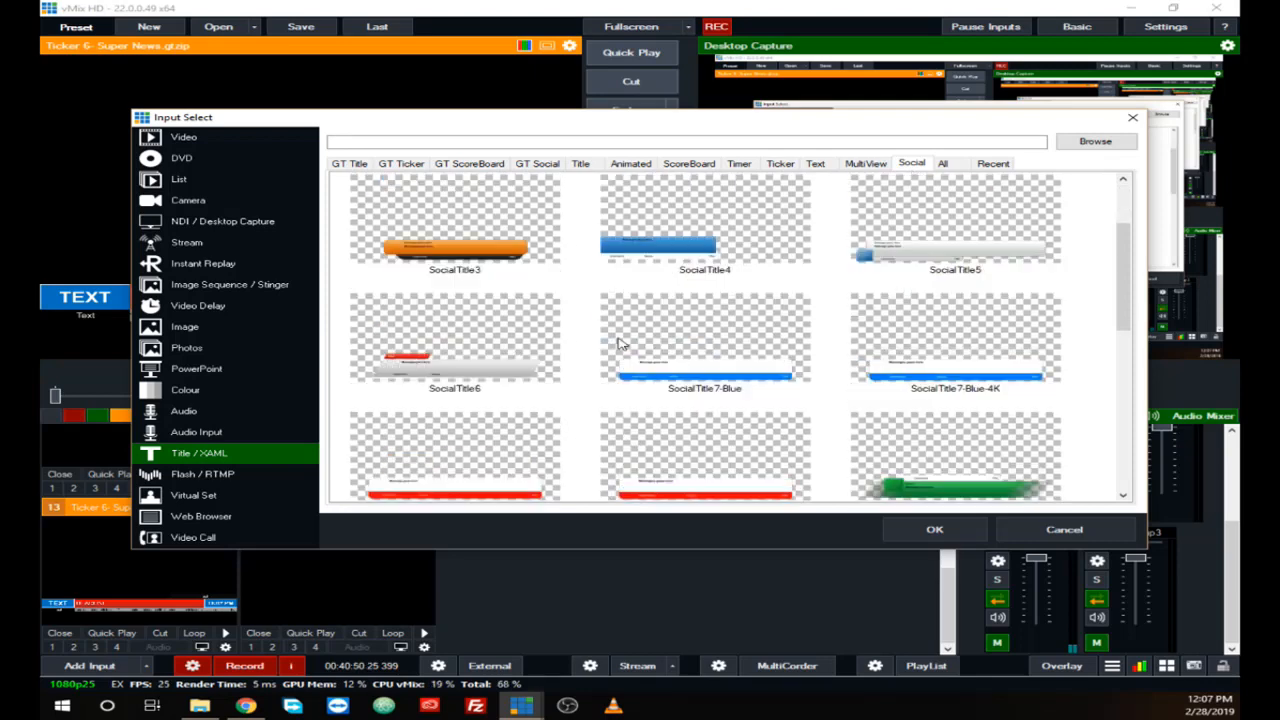
pyautogui.click(186, 476)
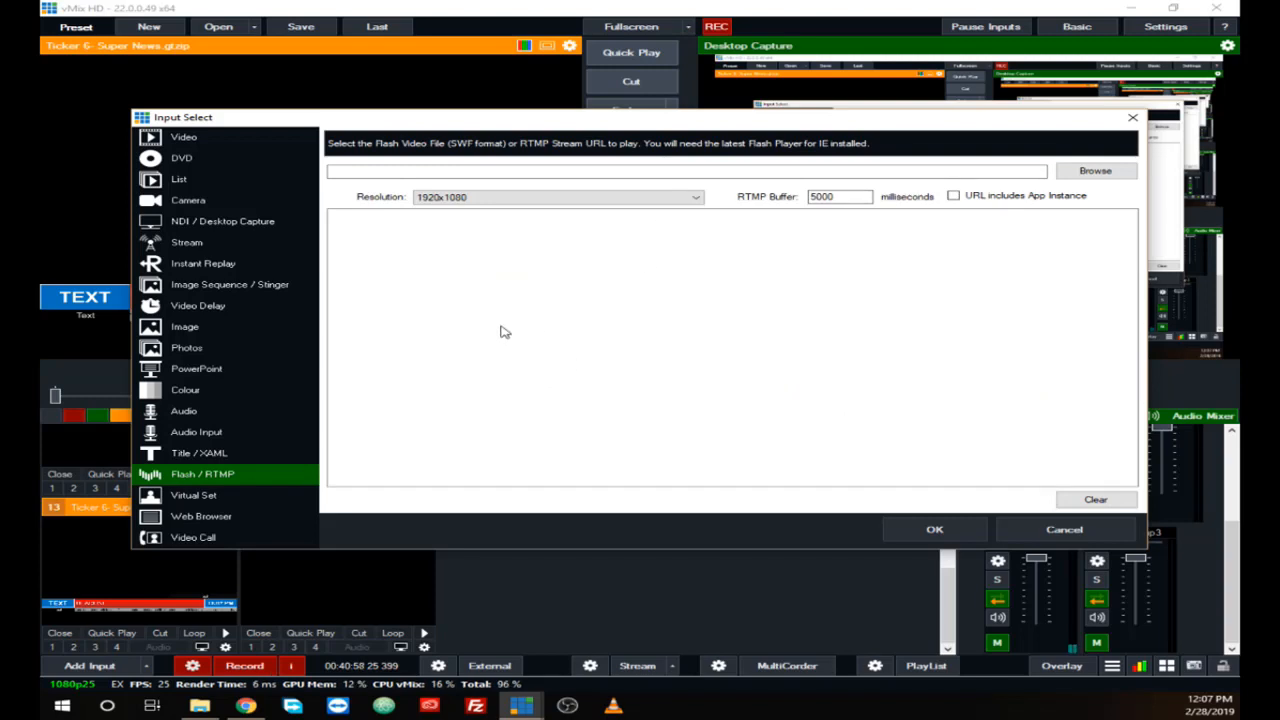
# Step: Add the virtual set 1 virtualstudiosets.com_9B_LEFT as an input
pyautogui.click(197, 497)
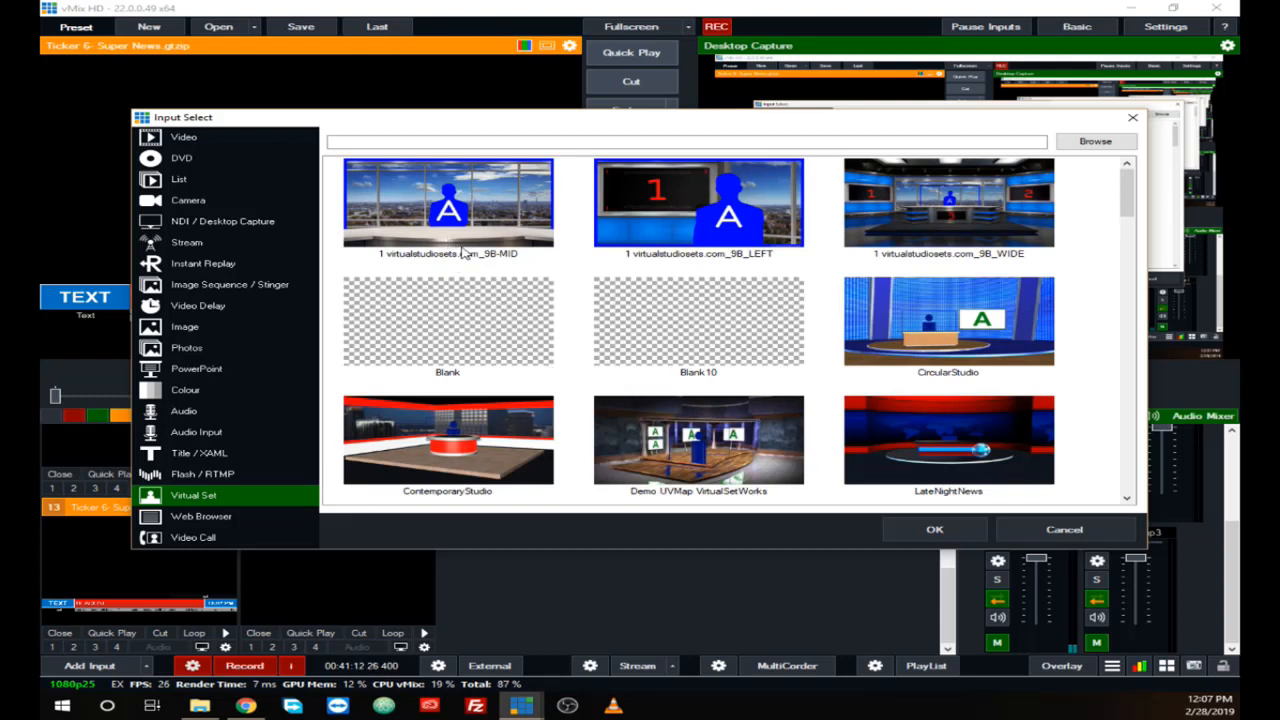
pyautogui.click(753, 233)
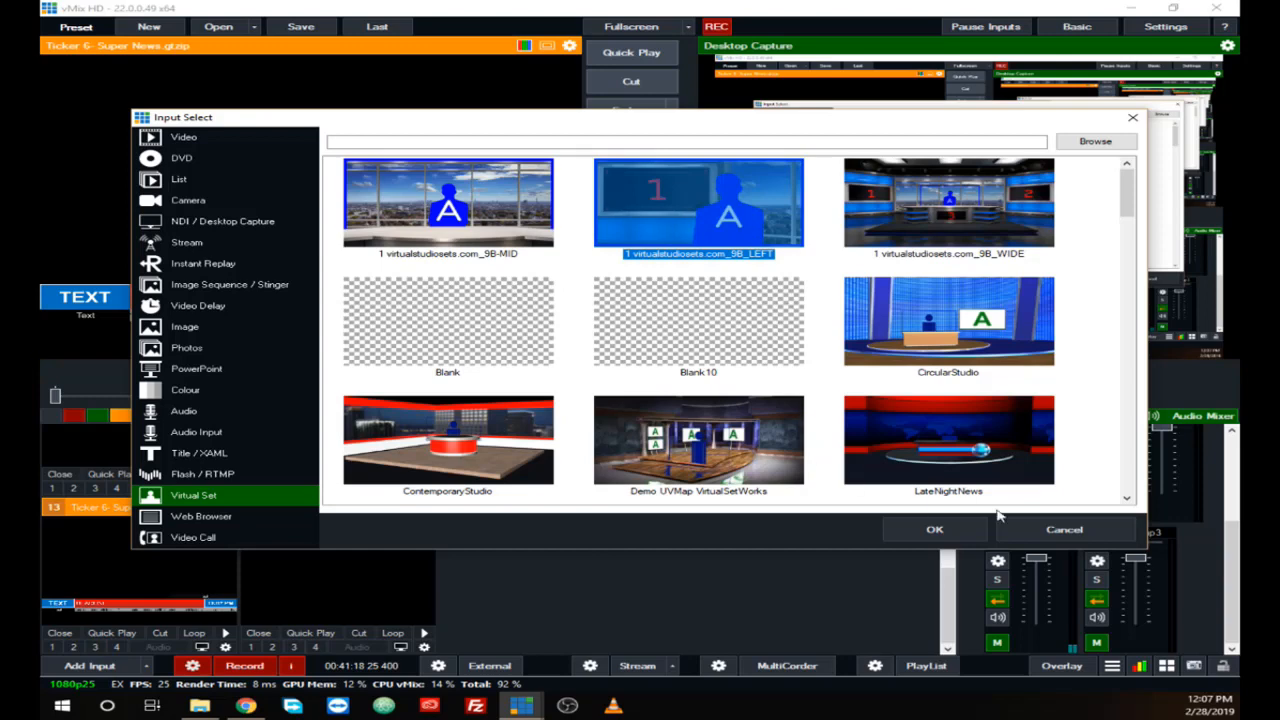
pyautogui.scroll(-6, 700, 410)
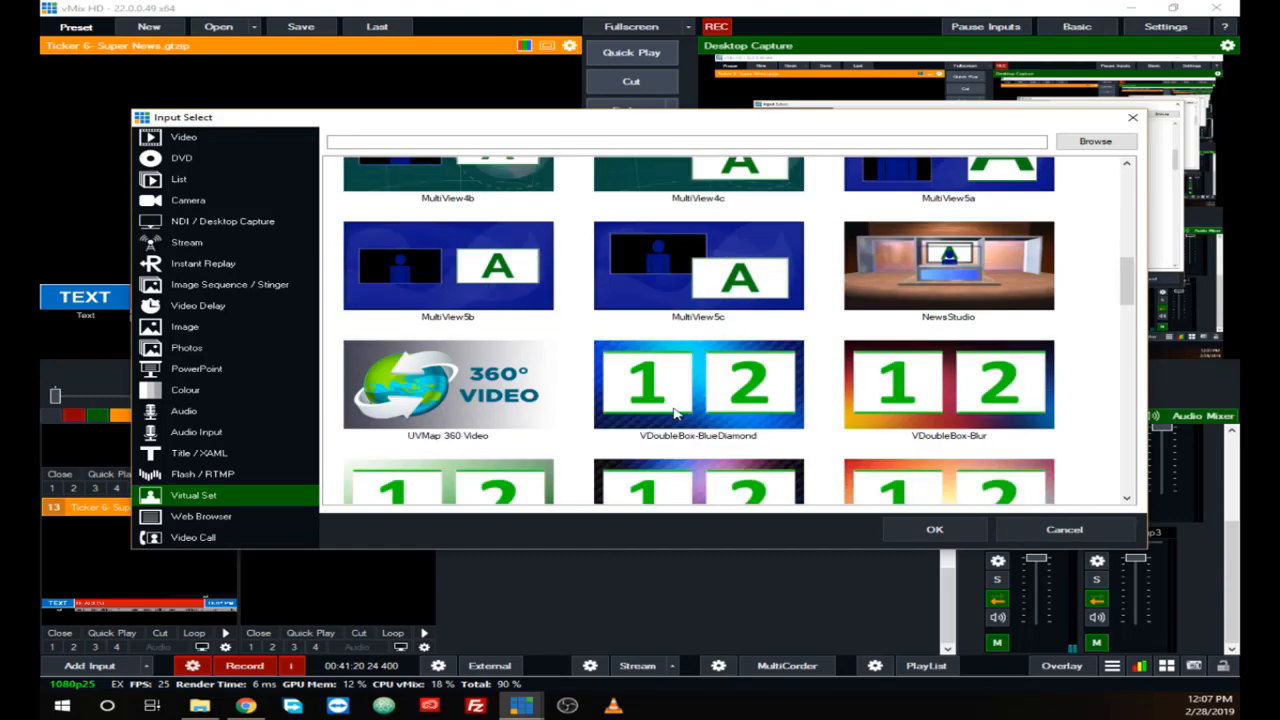
pyautogui.scroll(4, 675, 413)
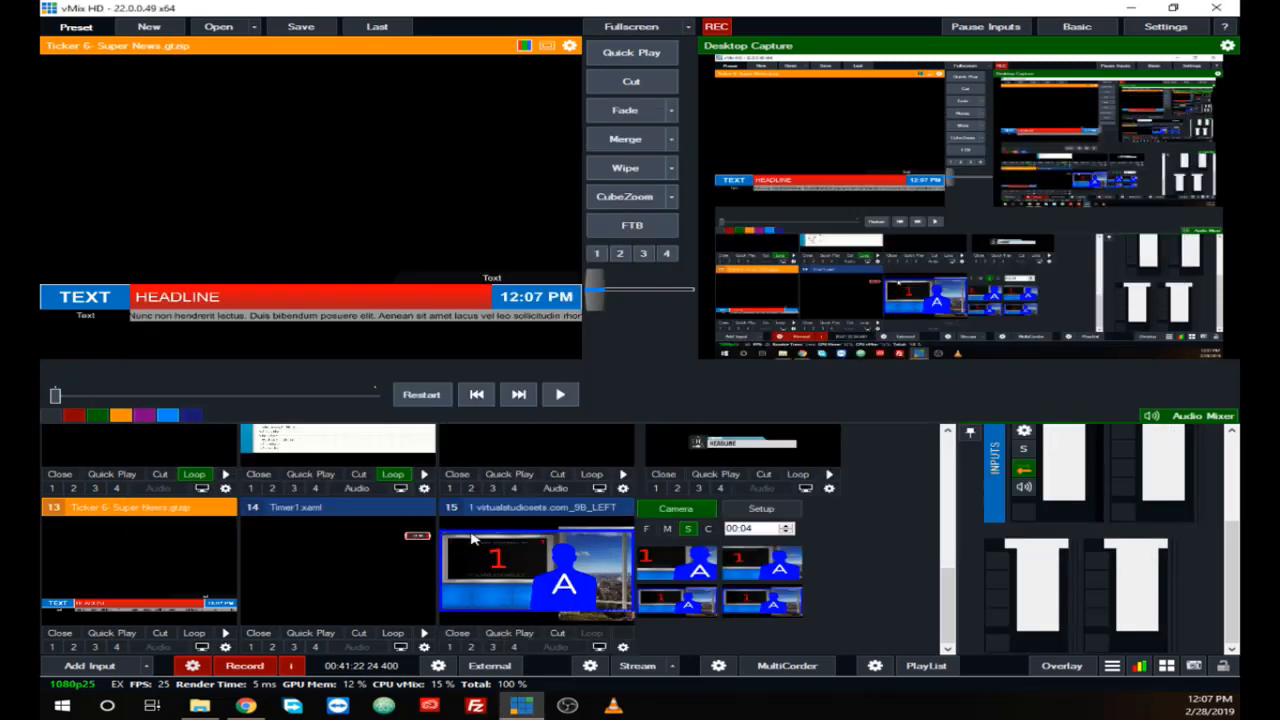
# Step: Bring the 9B_LEFT virtual set into preview and select layer 5. Talent A in its setup
pyautogui.click(580, 592)
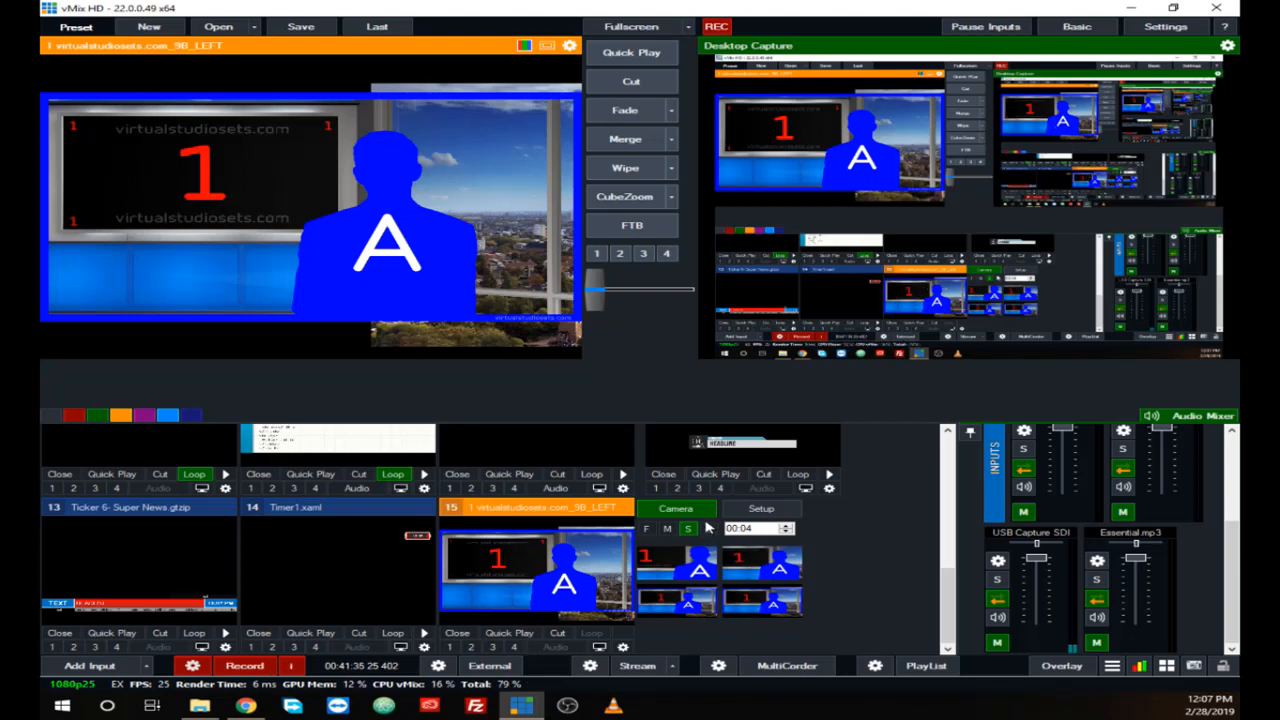
pyautogui.click(761, 508)
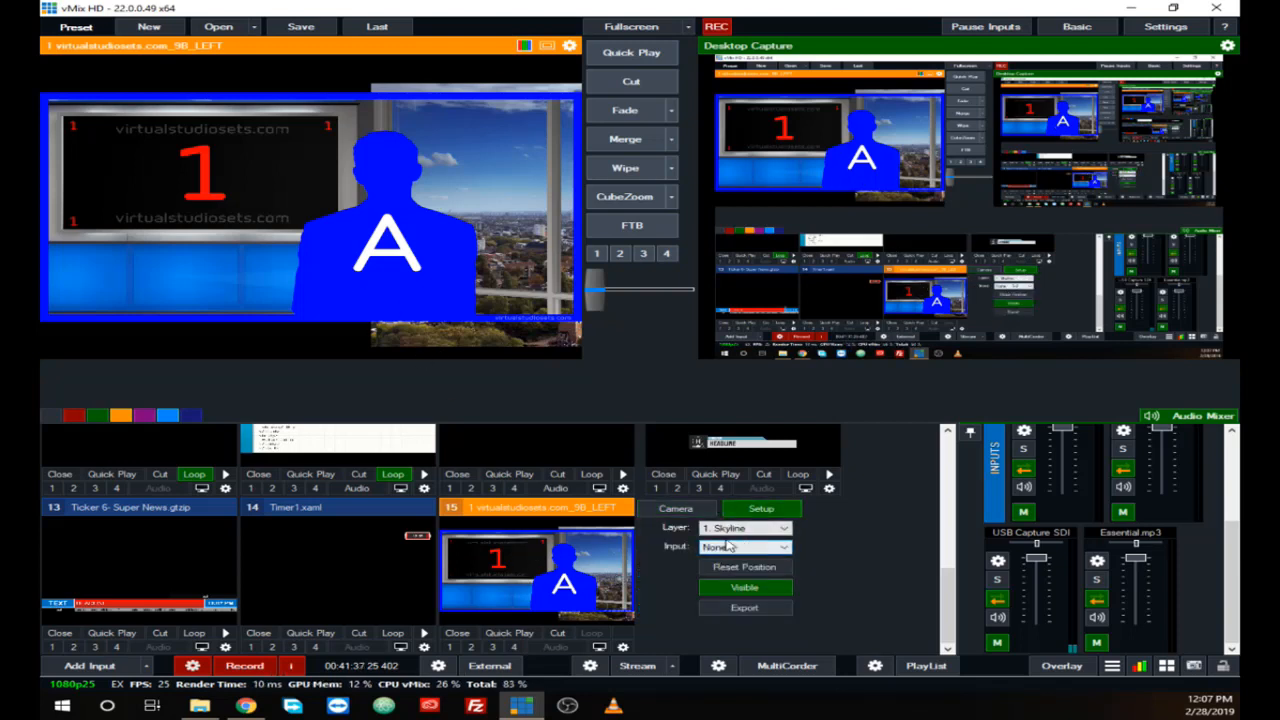
pyautogui.click(787, 533)
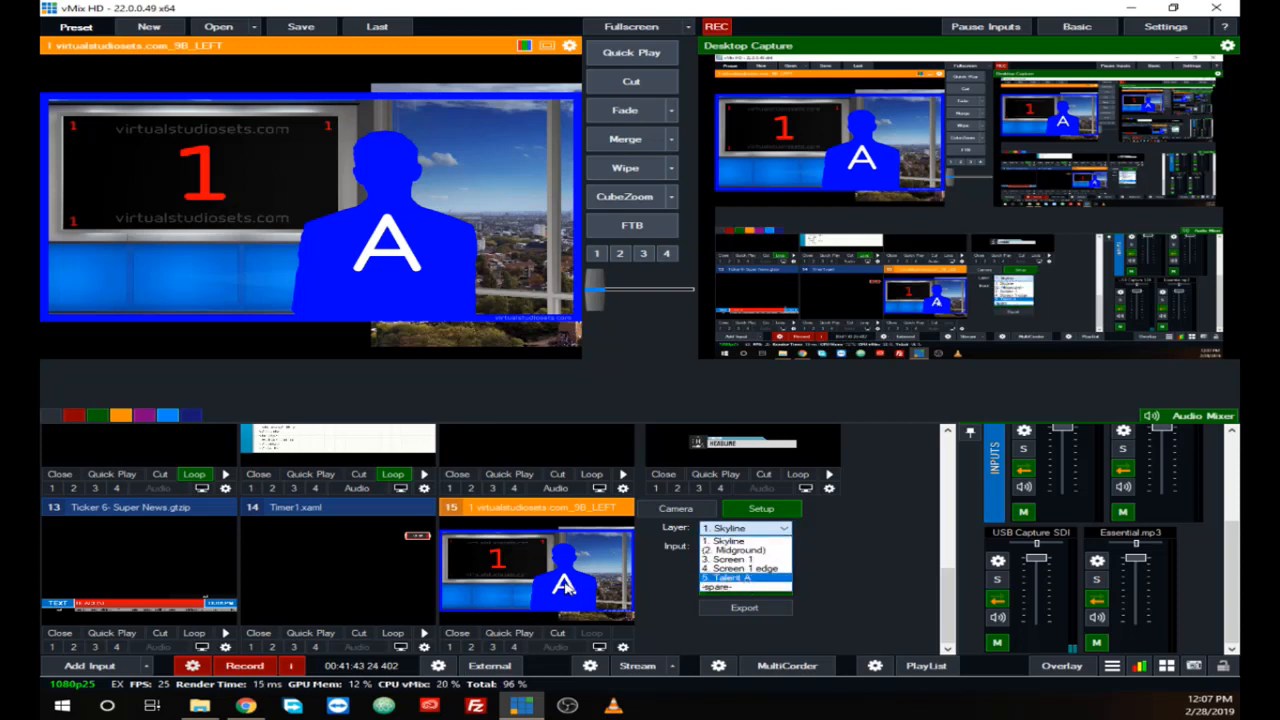
pyautogui.click(733, 579)
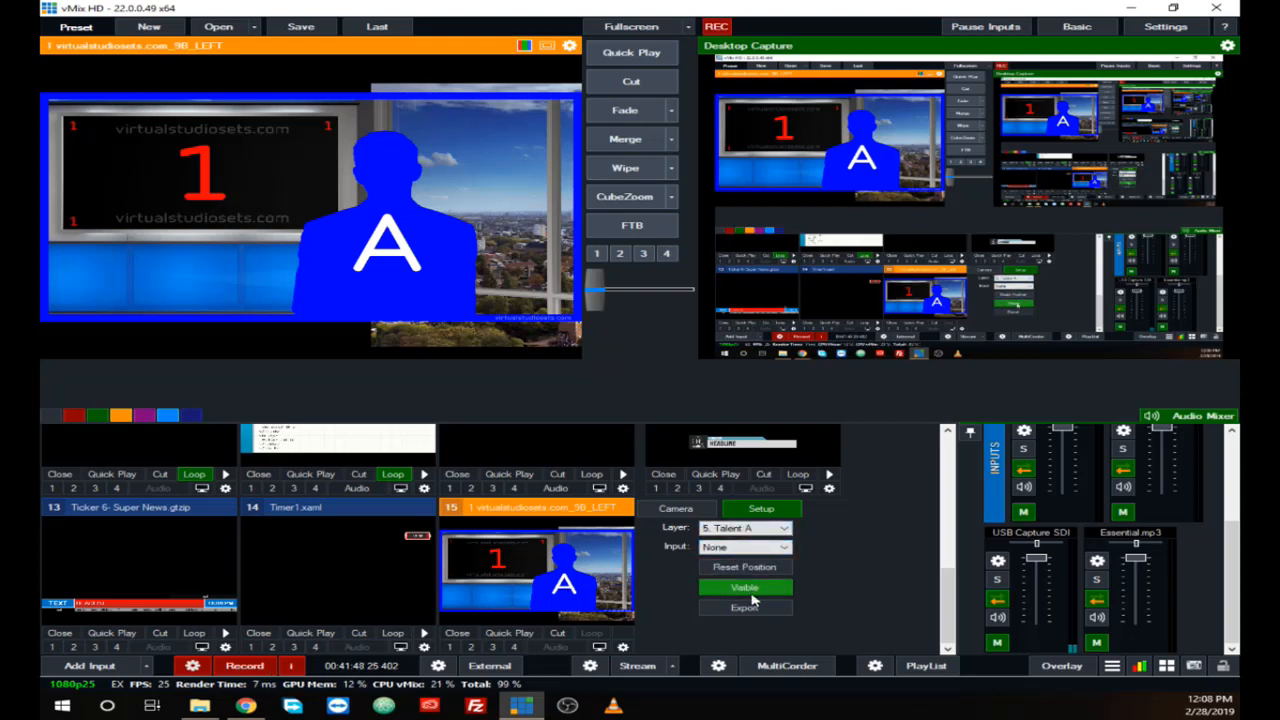
pyautogui.click(772, 550)
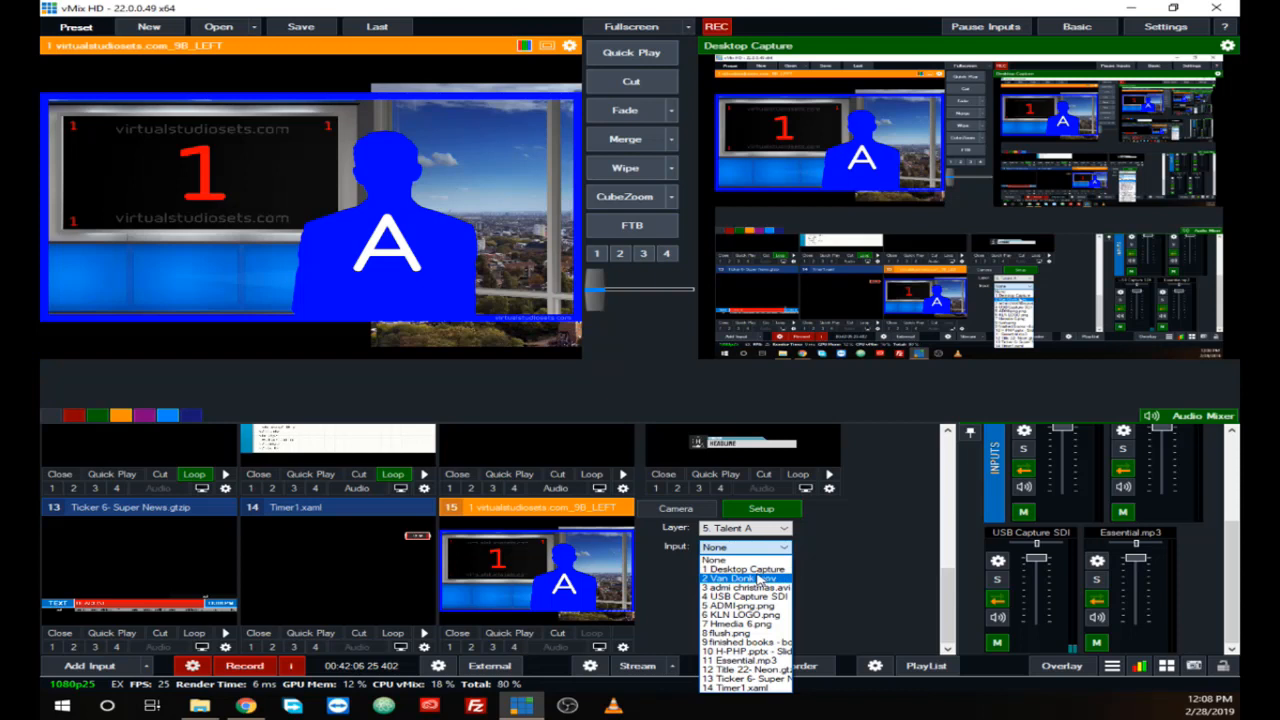
pyautogui.click(817, 576)
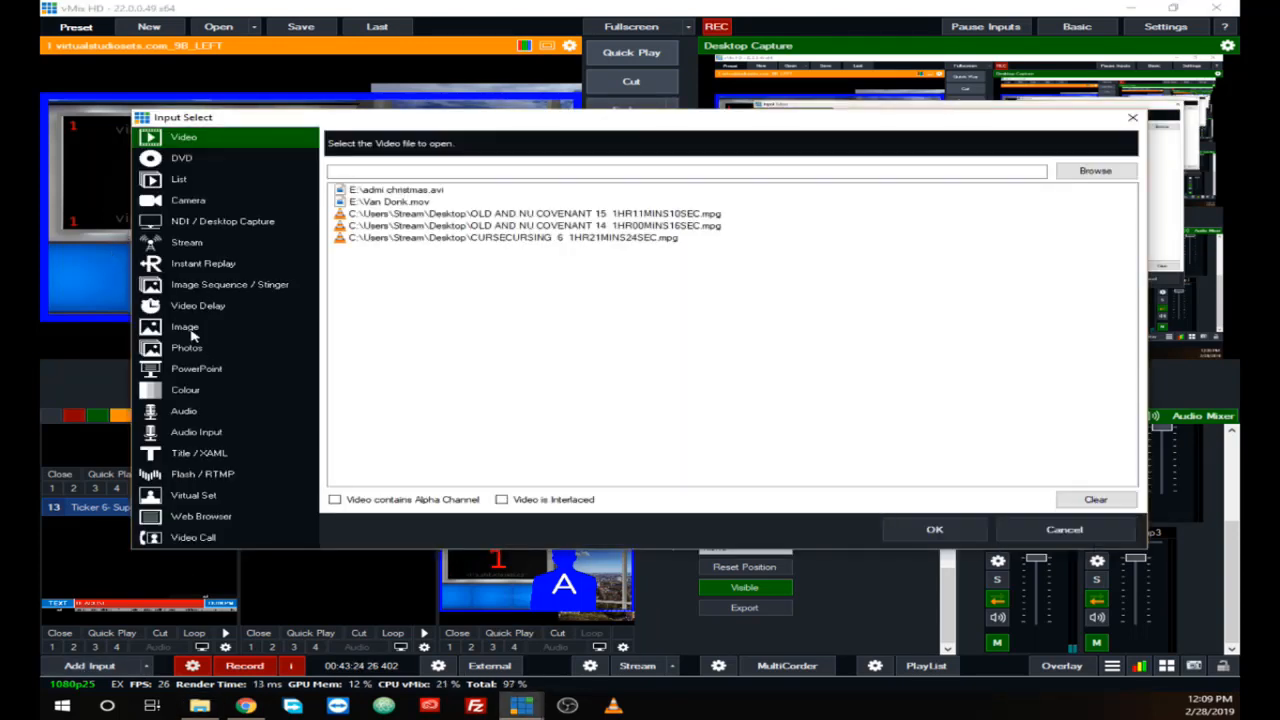
# Step: Add shidoshi.png from the root of USB Drive (E:) as an Image input
pyautogui.click(187, 330)
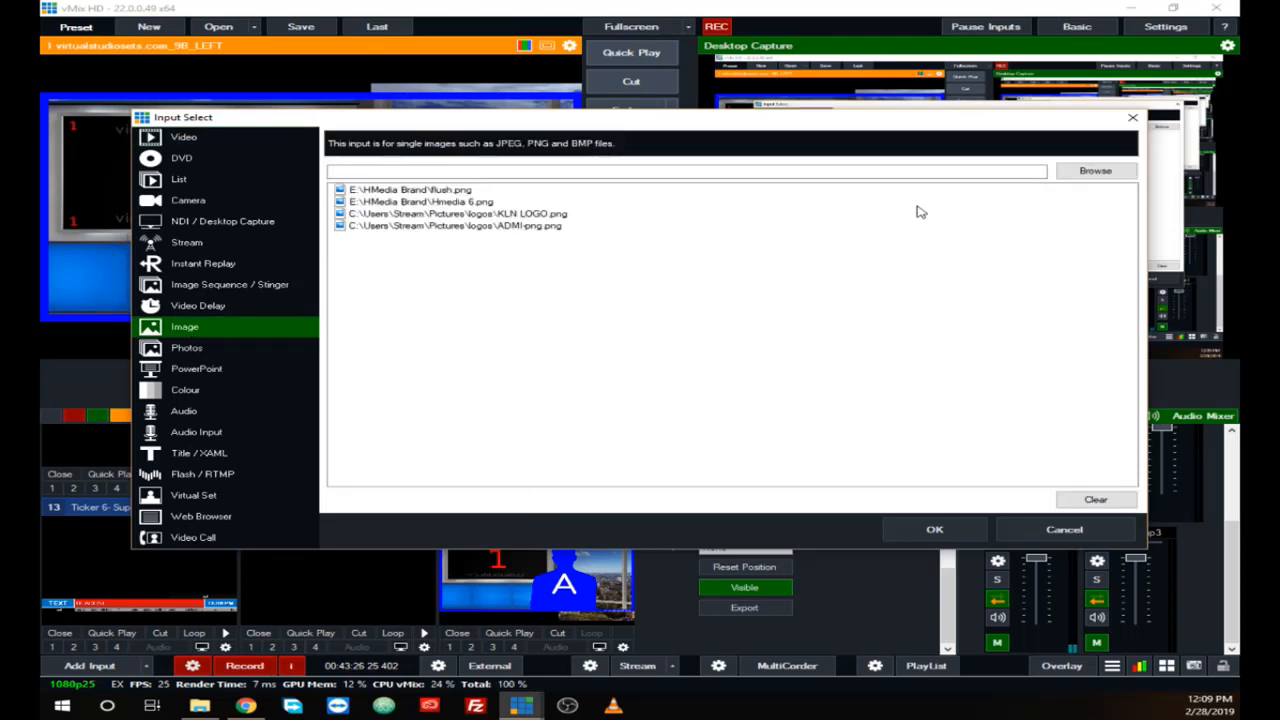
pyautogui.click(1105, 174)
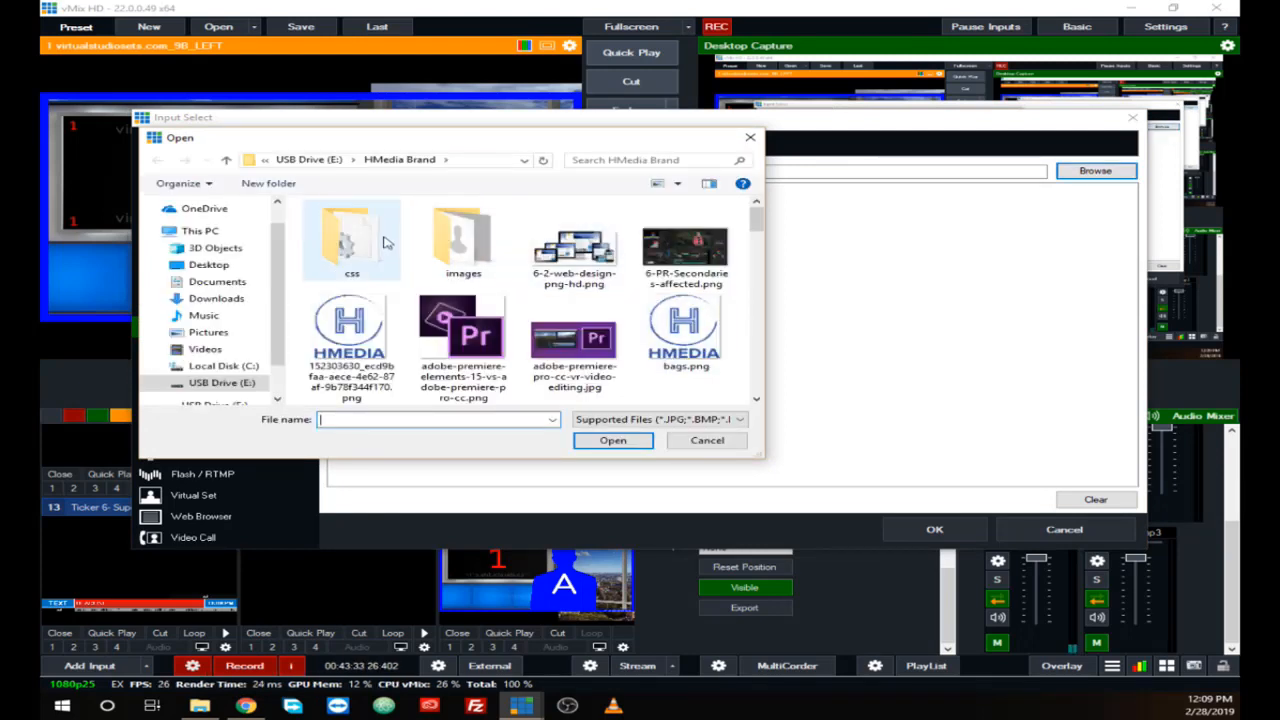
pyautogui.click(330, 162)
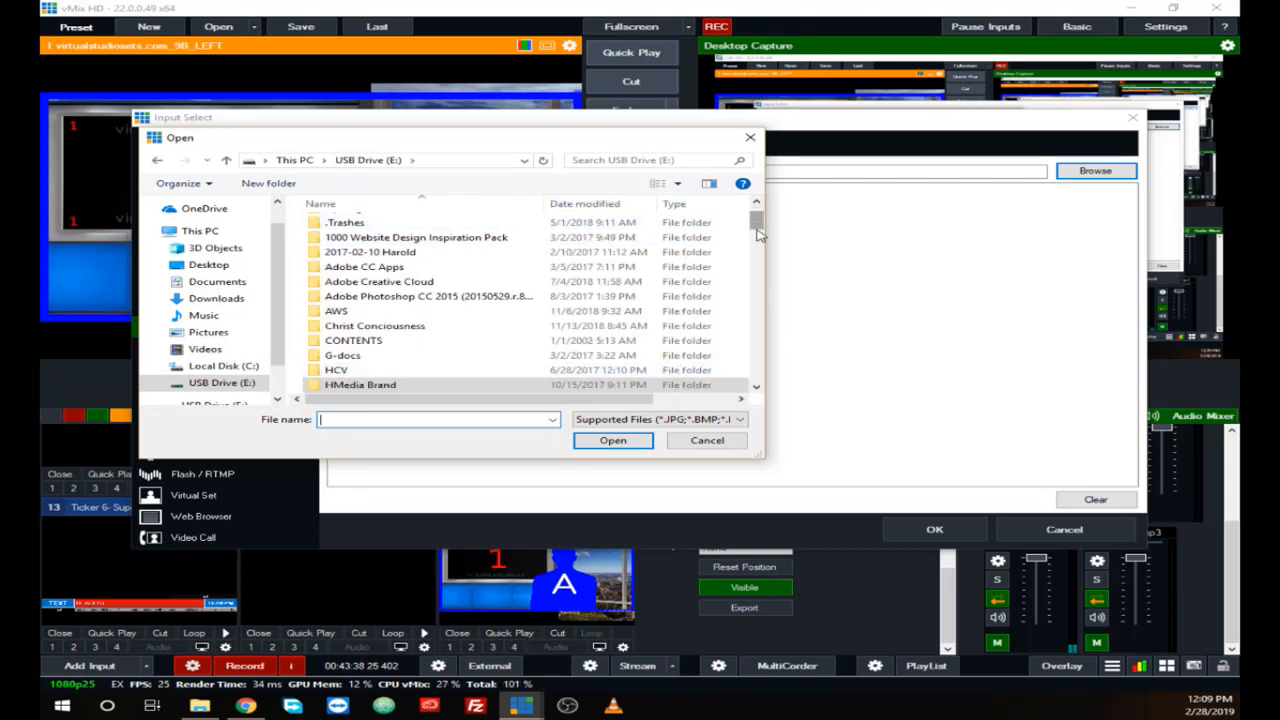
pyautogui.moveTo(757, 225); pyautogui.dragTo(757, 385)
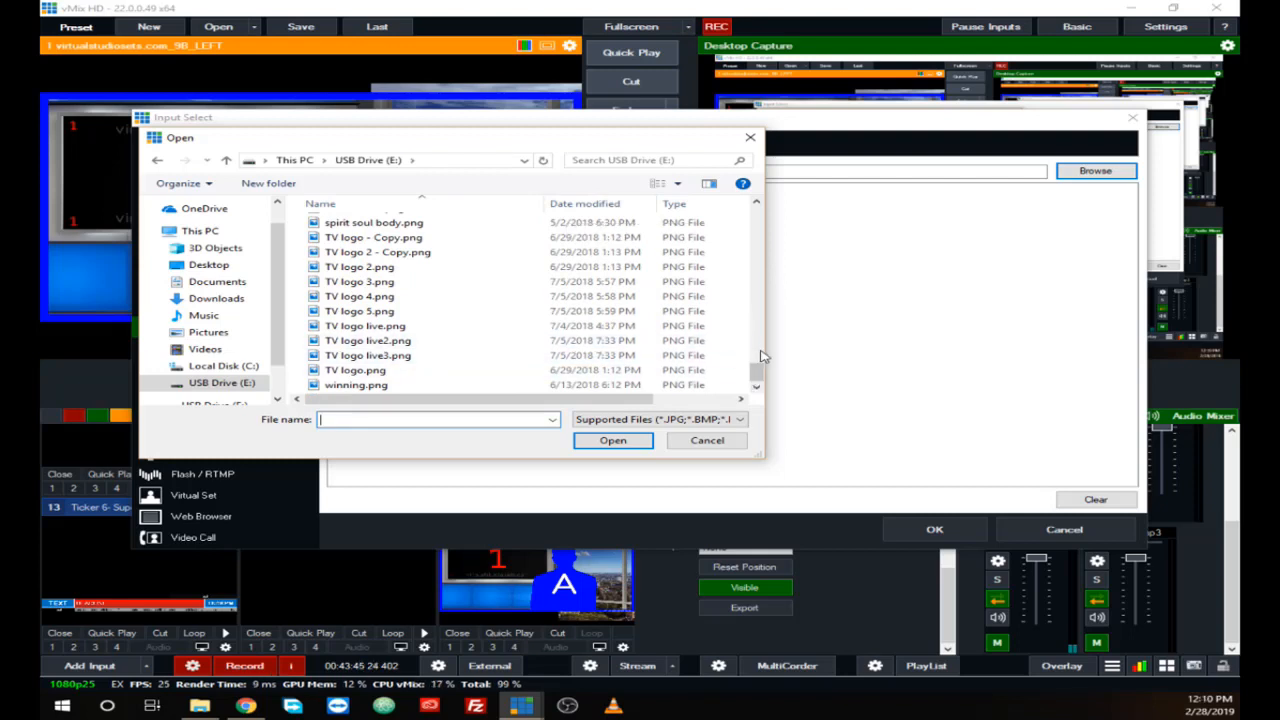
pyautogui.click(757, 355)
pyautogui.click(372, 369)
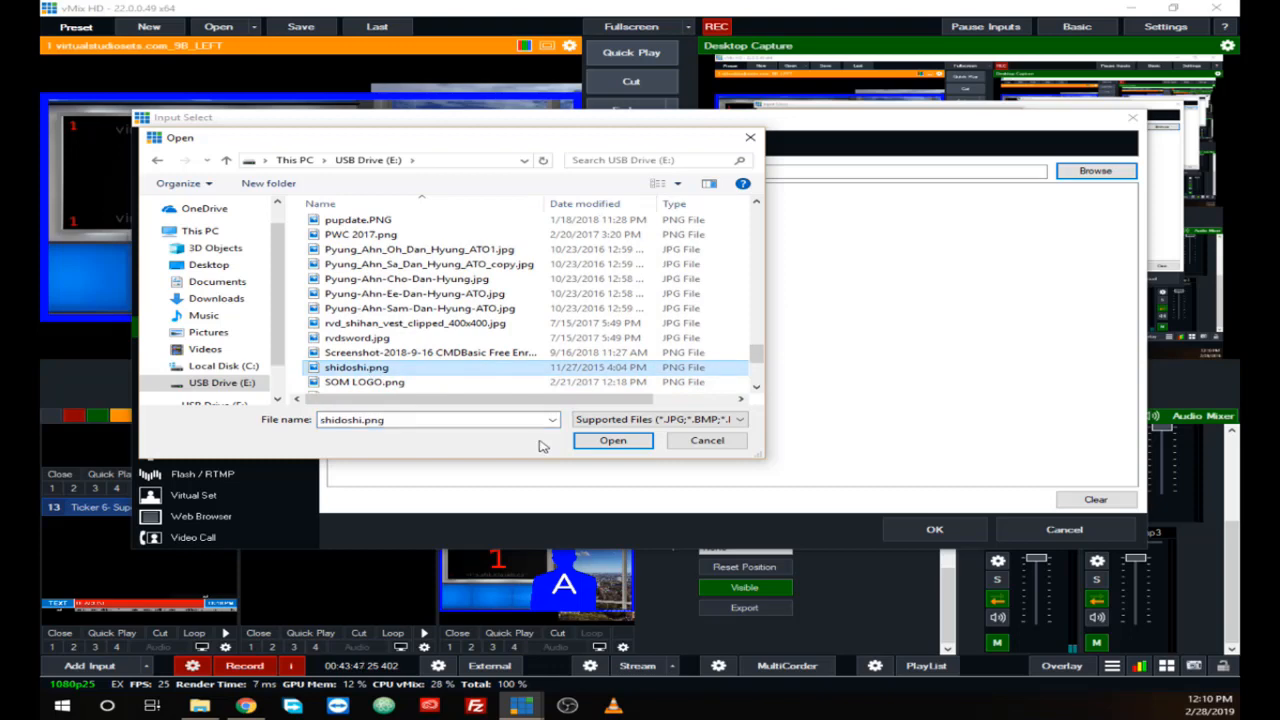
pyautogui.click(612, 441)
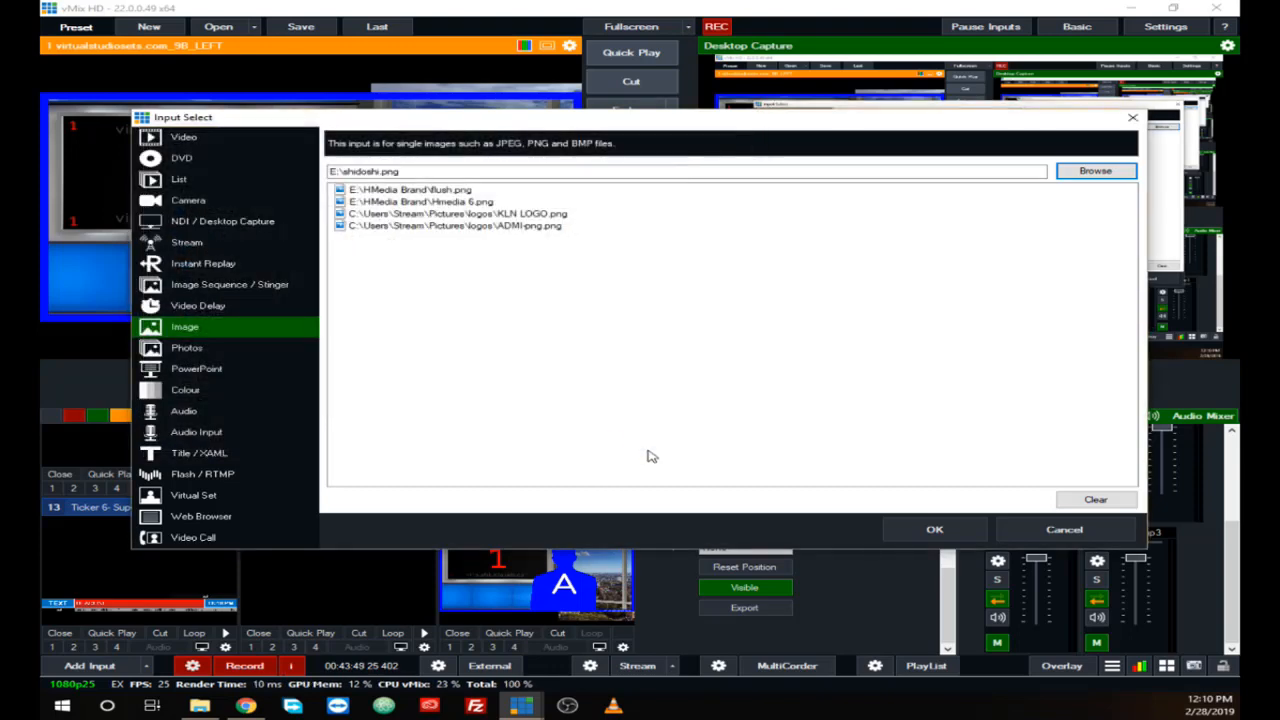
pyautogui.click(934, 530)
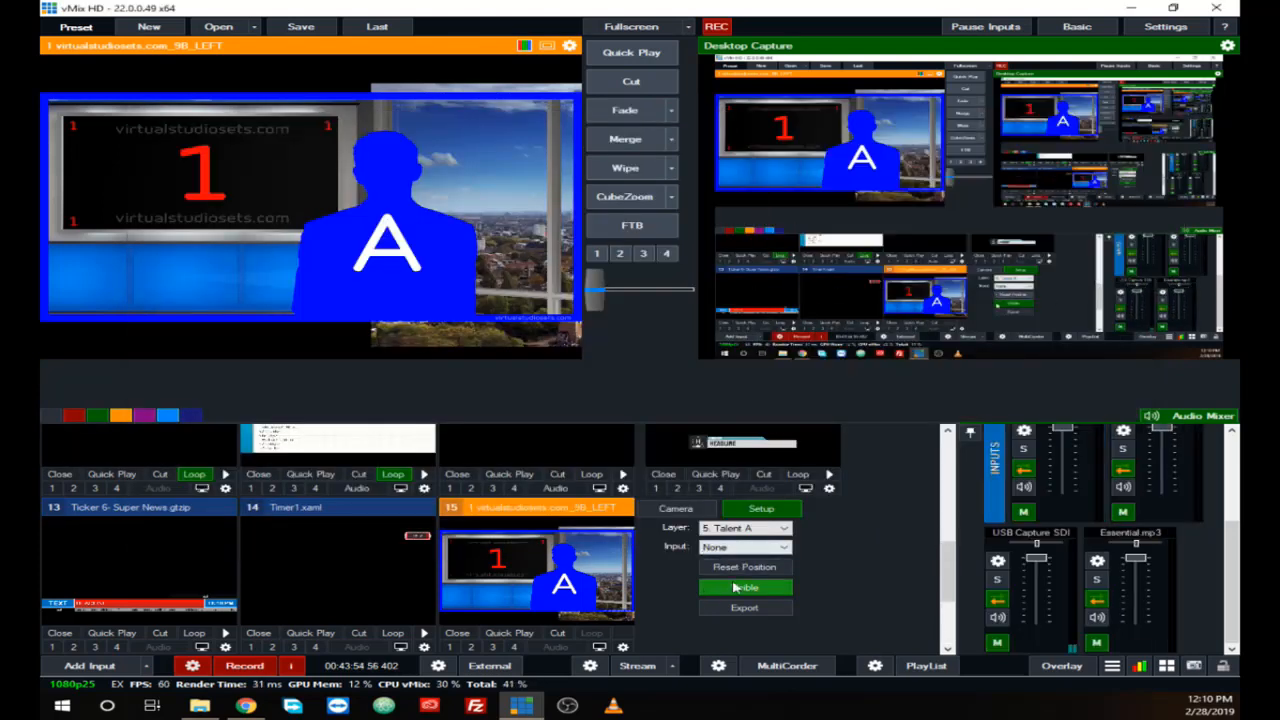
# Step: Assign shidoshi.png to the virtual set's Talent A layer and Van Donk.mov to its Screen 1 layer
pyautogui.click(785, 549)
pyautogui.click(772, 697)
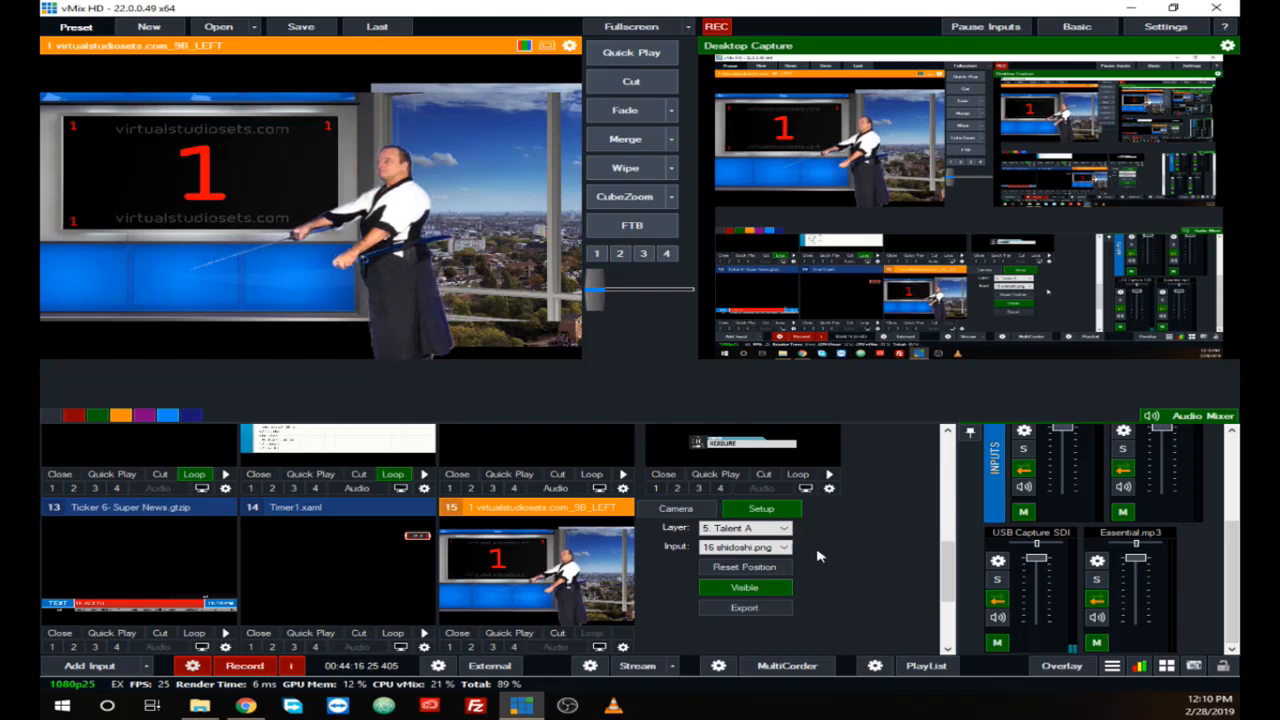
pyautogui.click(783, 528)
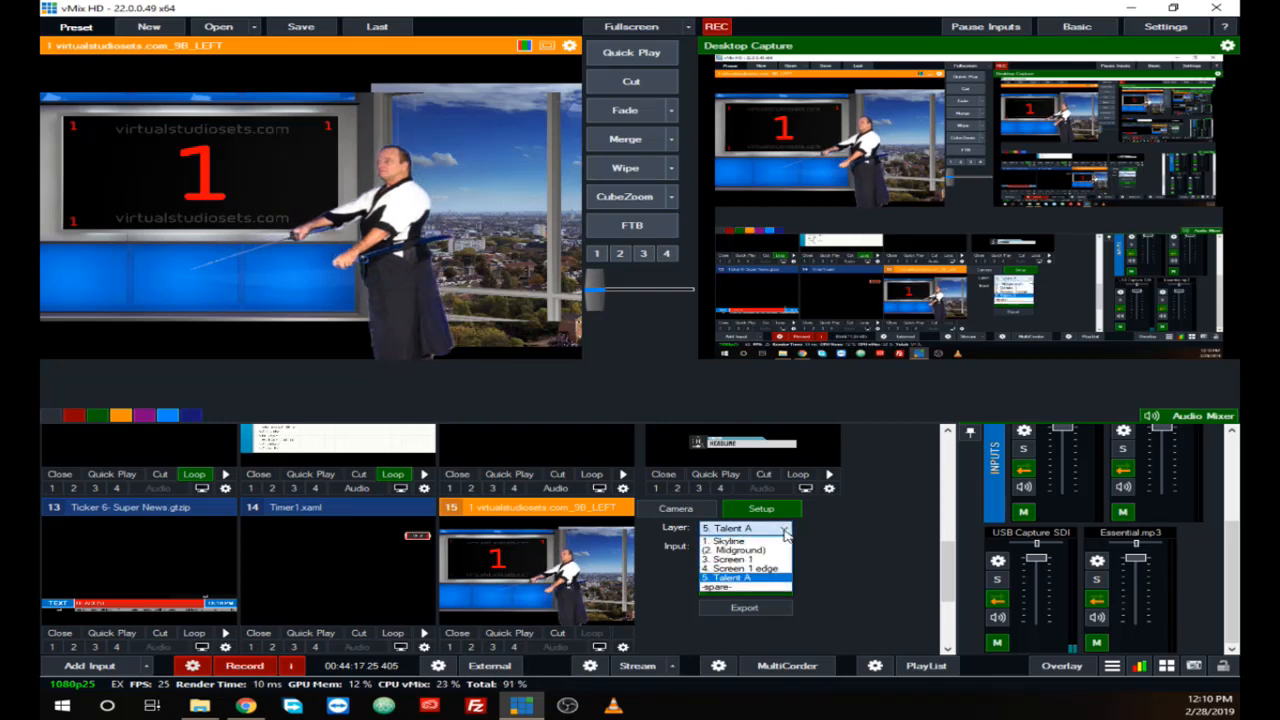
pyautogui.click(769, 559)
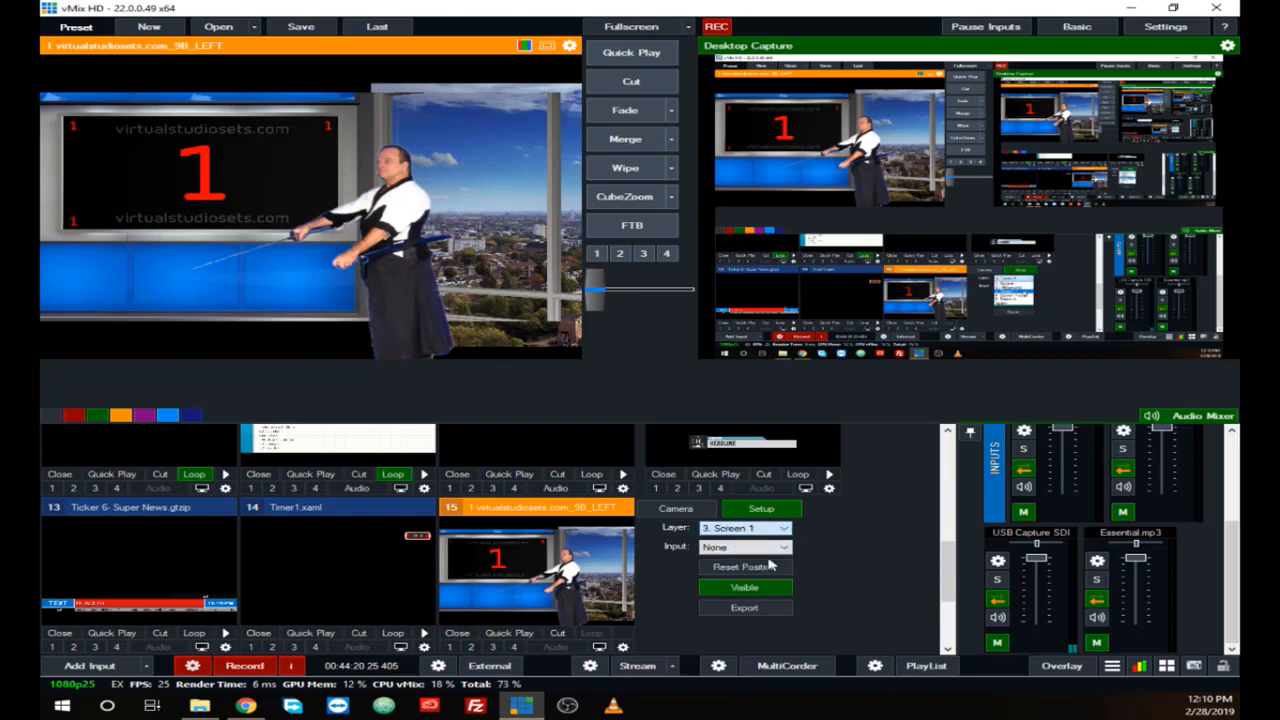
pyautogui.click(774, 550)
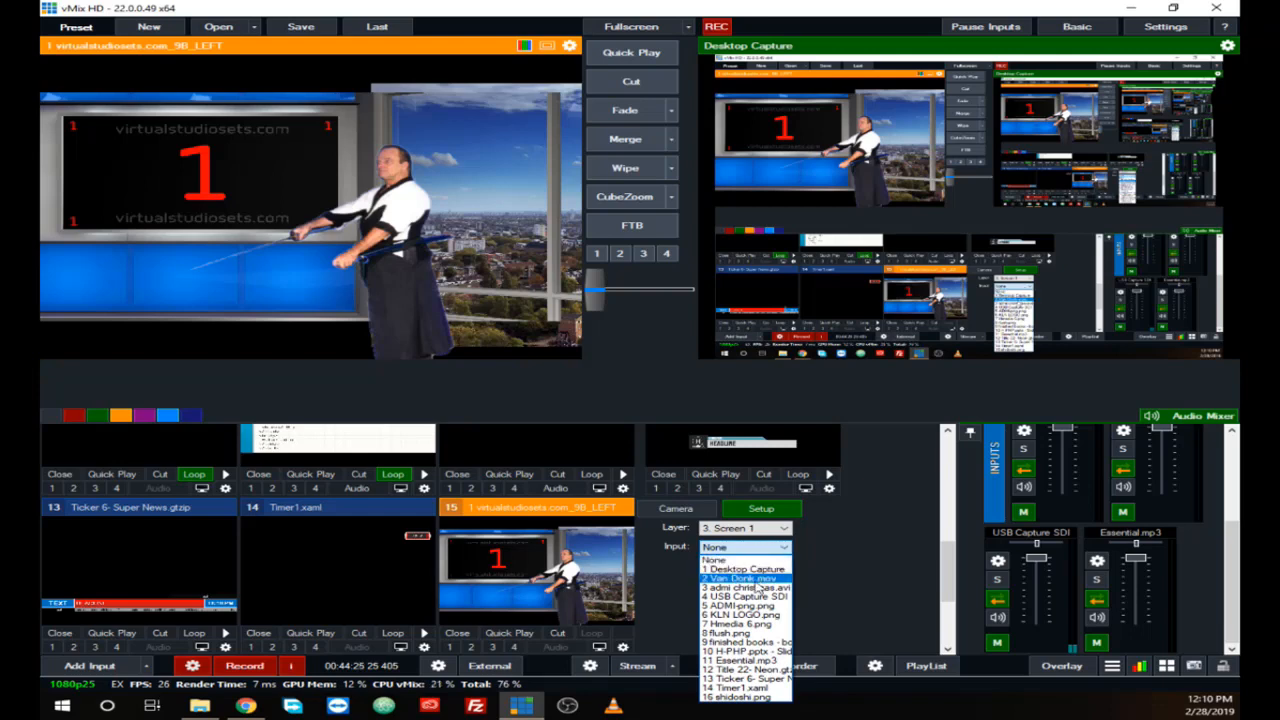
pyautogui.click(748, 578)
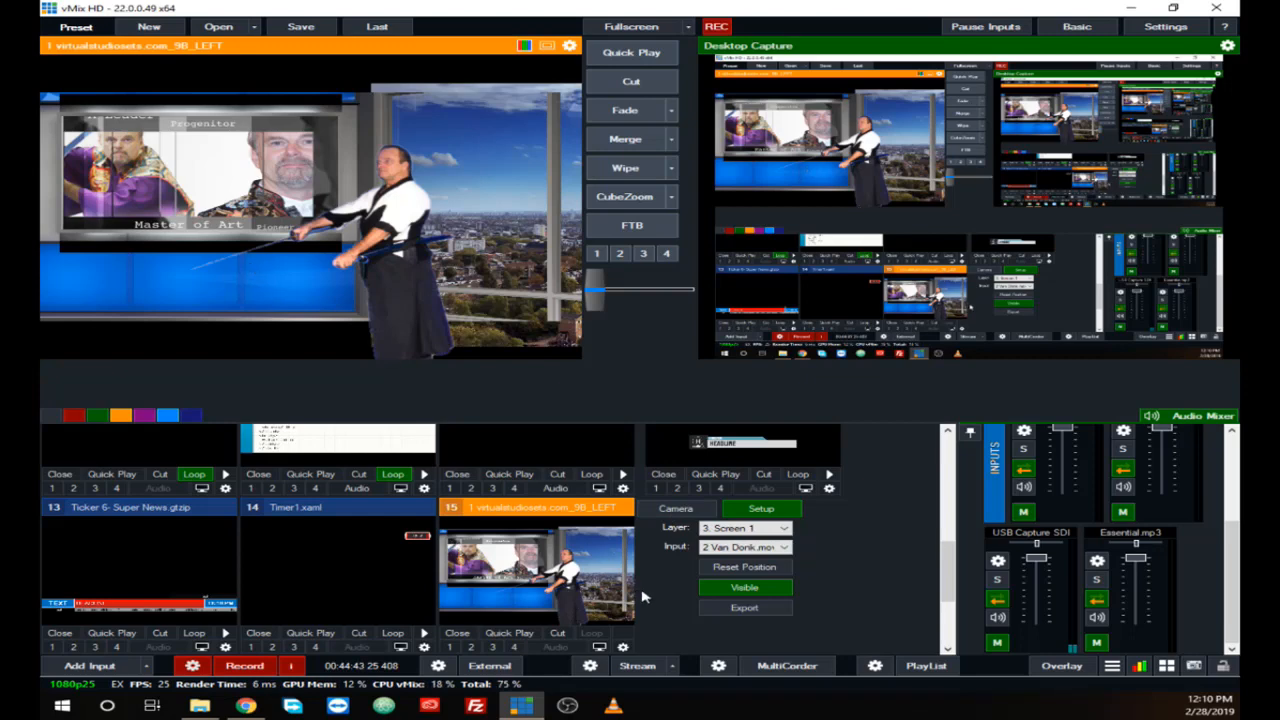
# Step: Move the Talent A figure slightly right and lower in the virtual set, and cut the set to the output
pyautogui.click(558, 637)
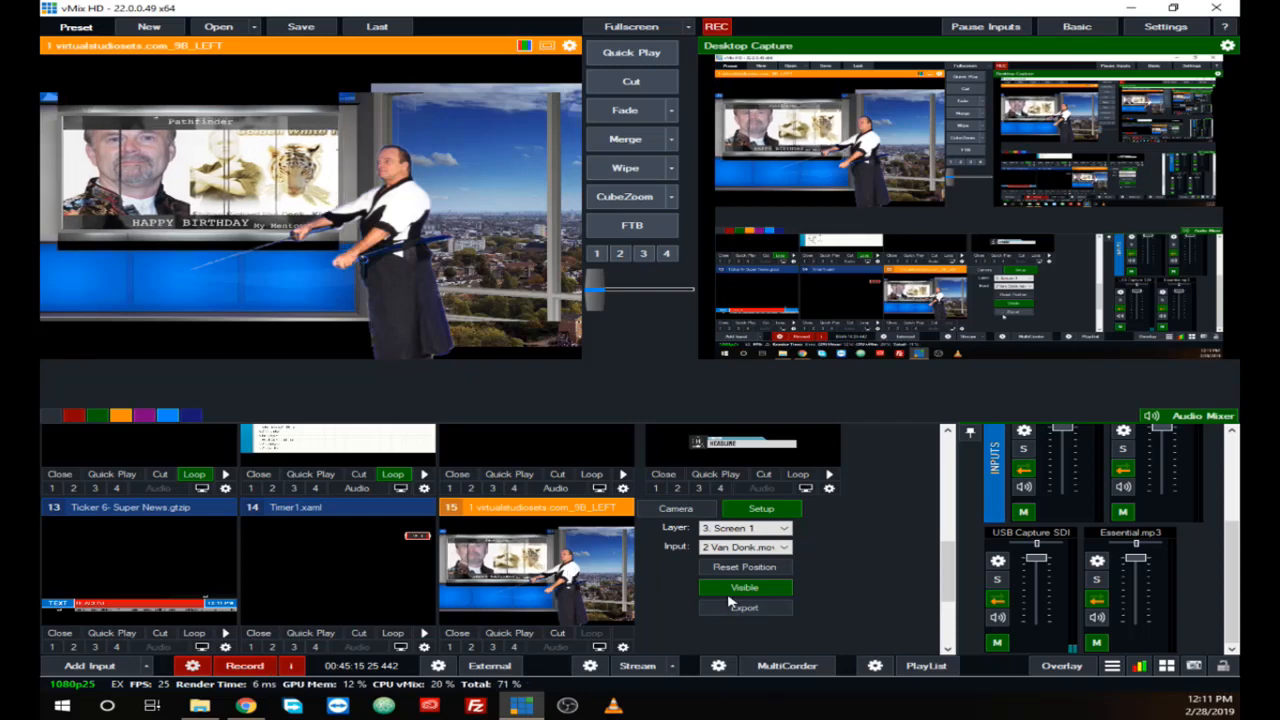
pyautogui.click(784, 528)
pyautogui.click(733, 569)
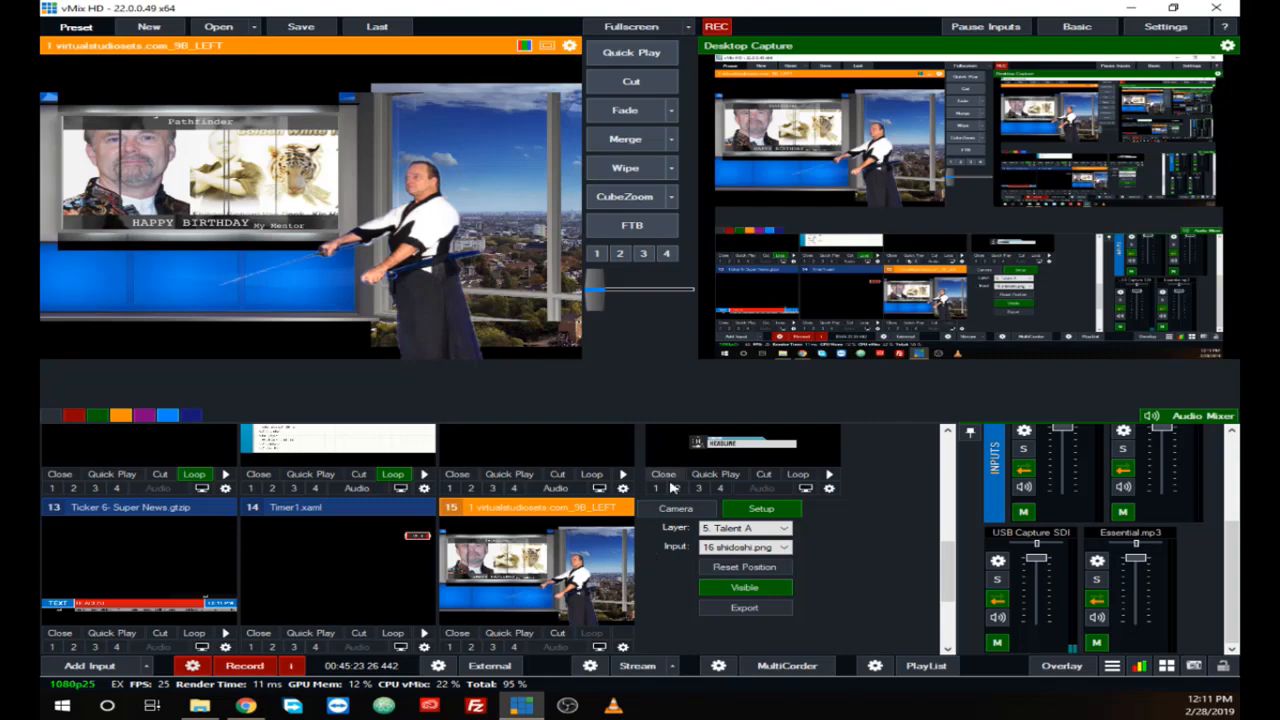
pyautogui.click(553, 636)
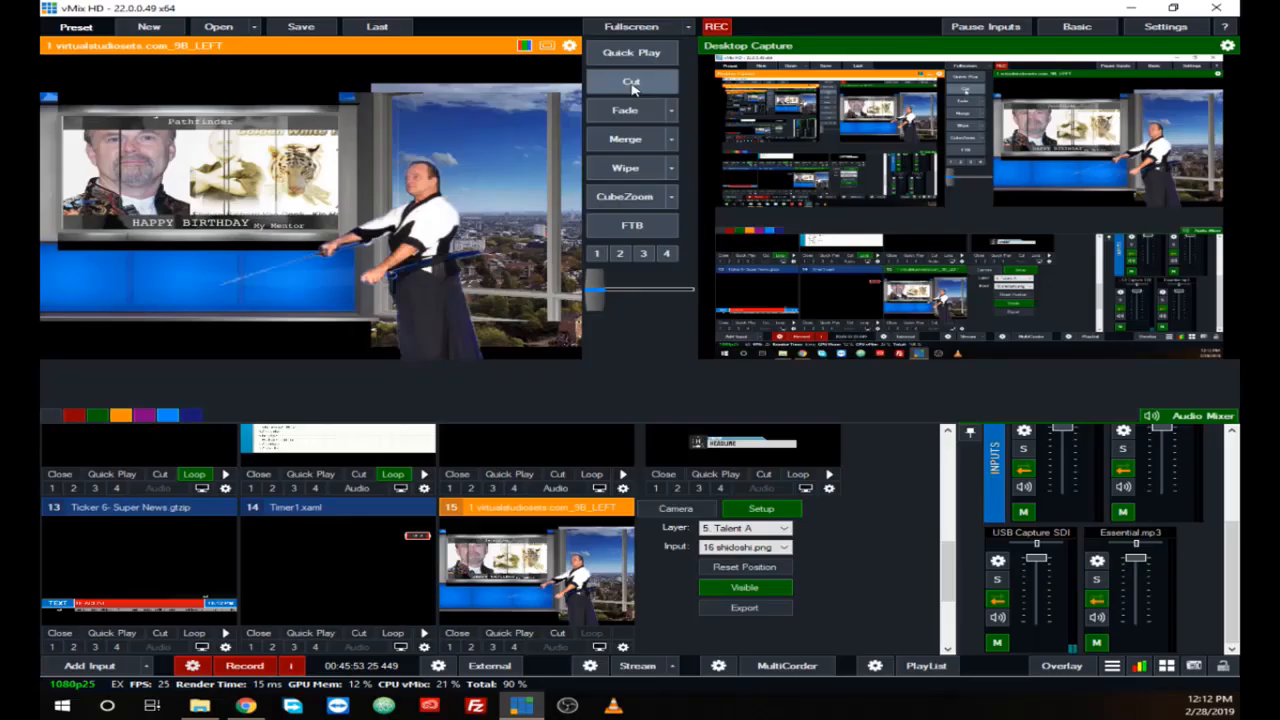
# Step: Add a Web Browser input for worshipfingers.weebly.com and browse to one of the site's subpages in the preview
pyautogui.click(100, 665)
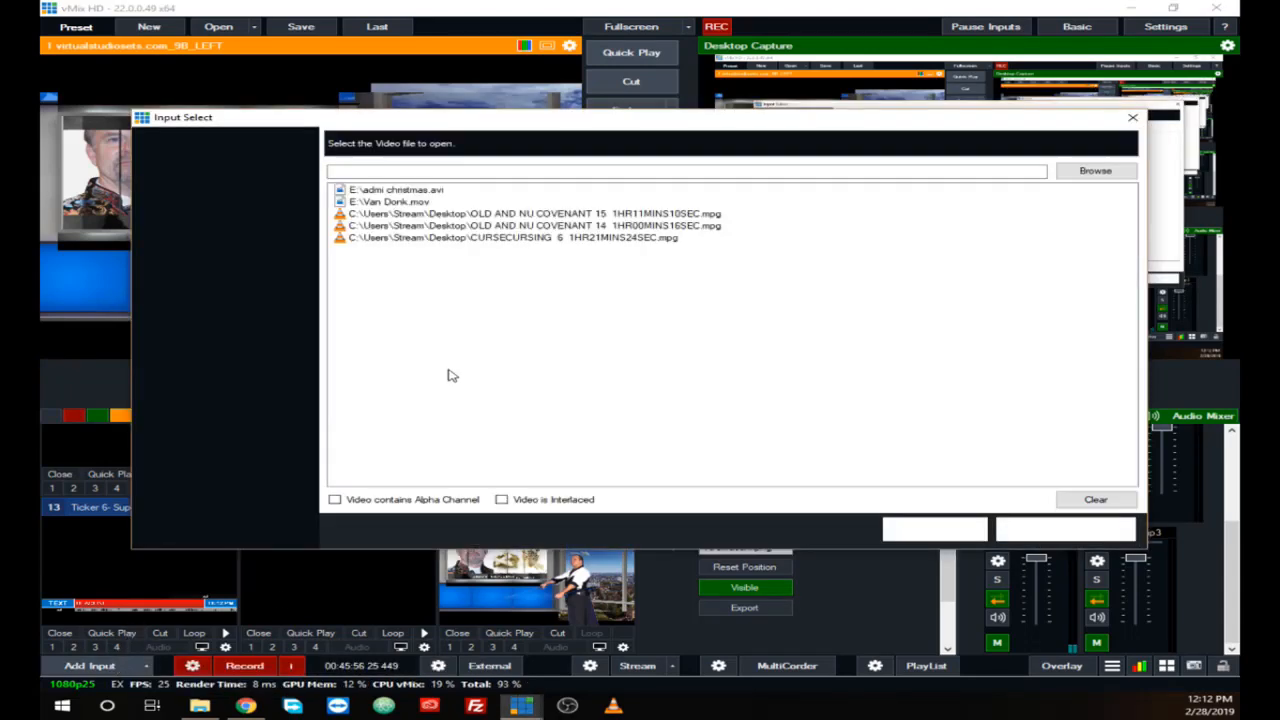
pyautogui.click(190, 503)
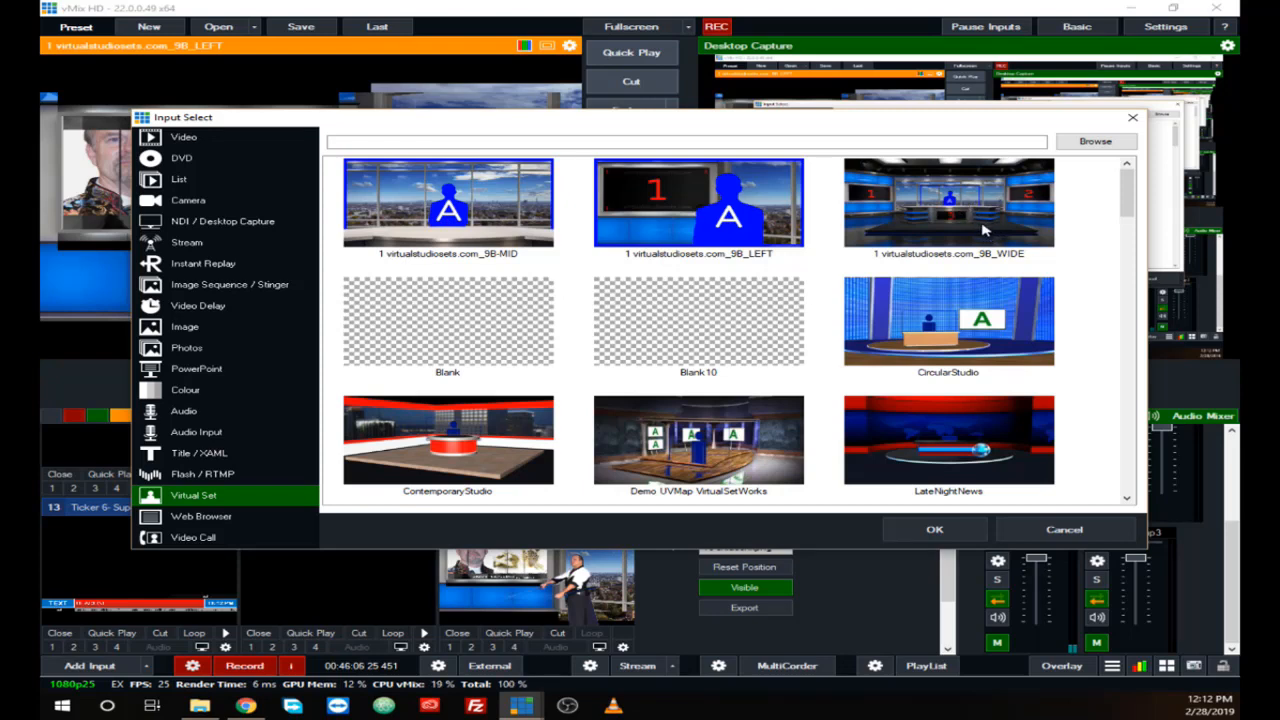
pyautogui.click(218, 519)
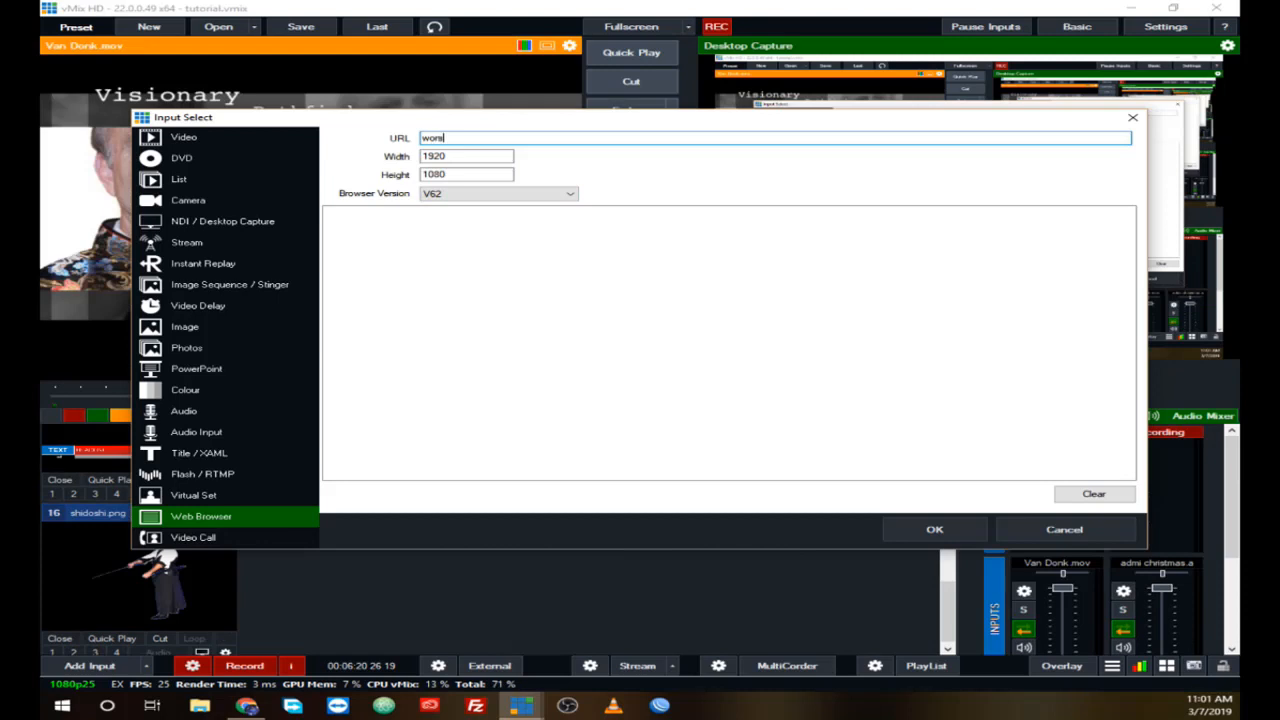
pyautogui.write('ingers.weebly.com')
pyautogui.click(922, 531)
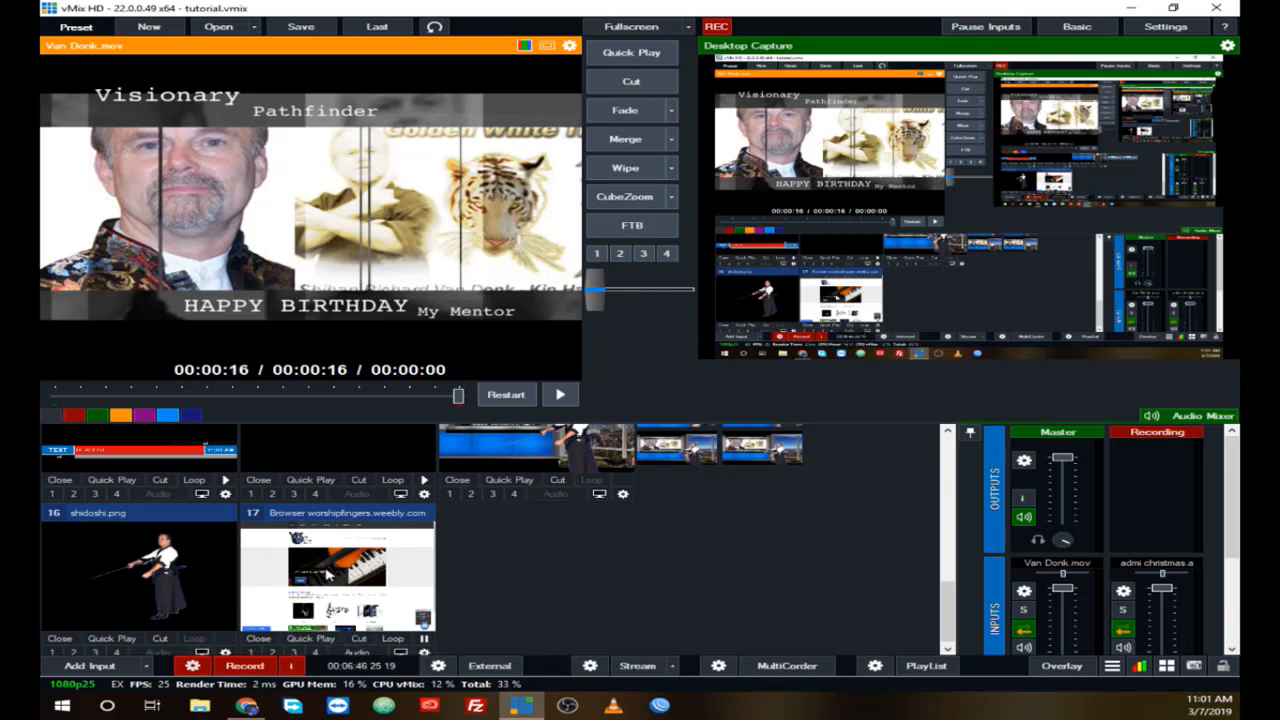
pyautogui.click(328, 572)
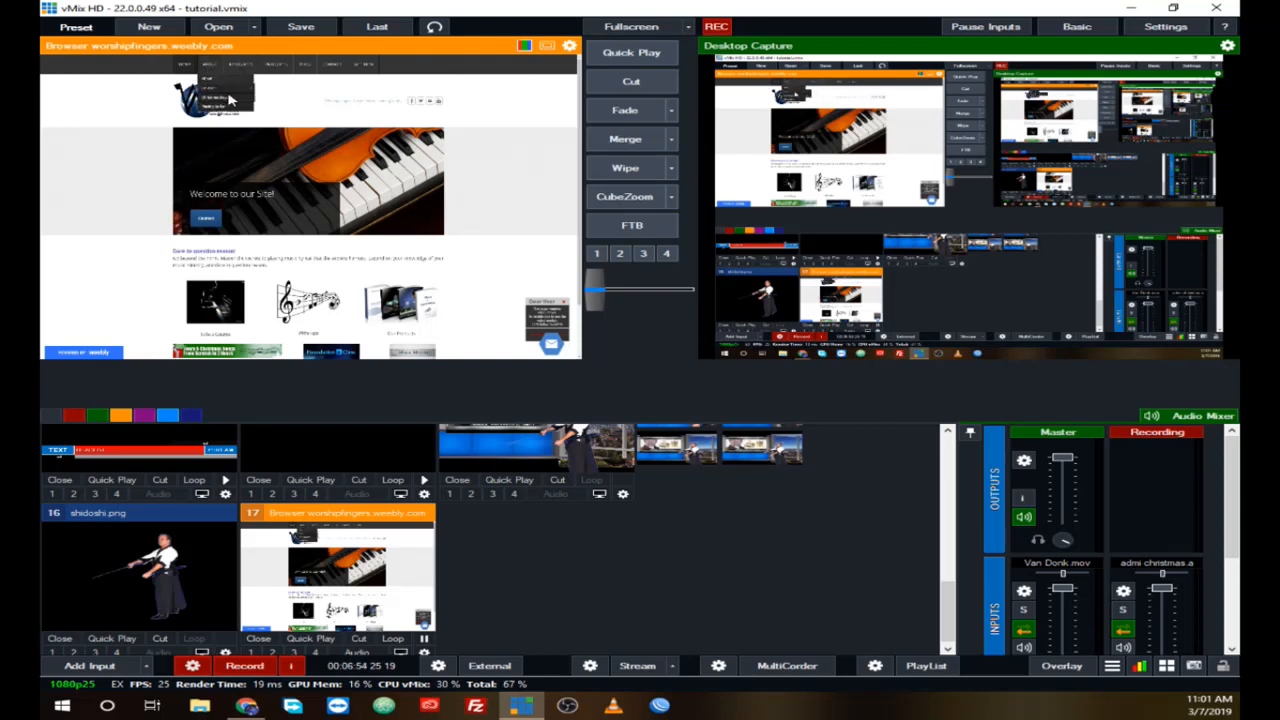
pyautogui.moveTo(250, 96)
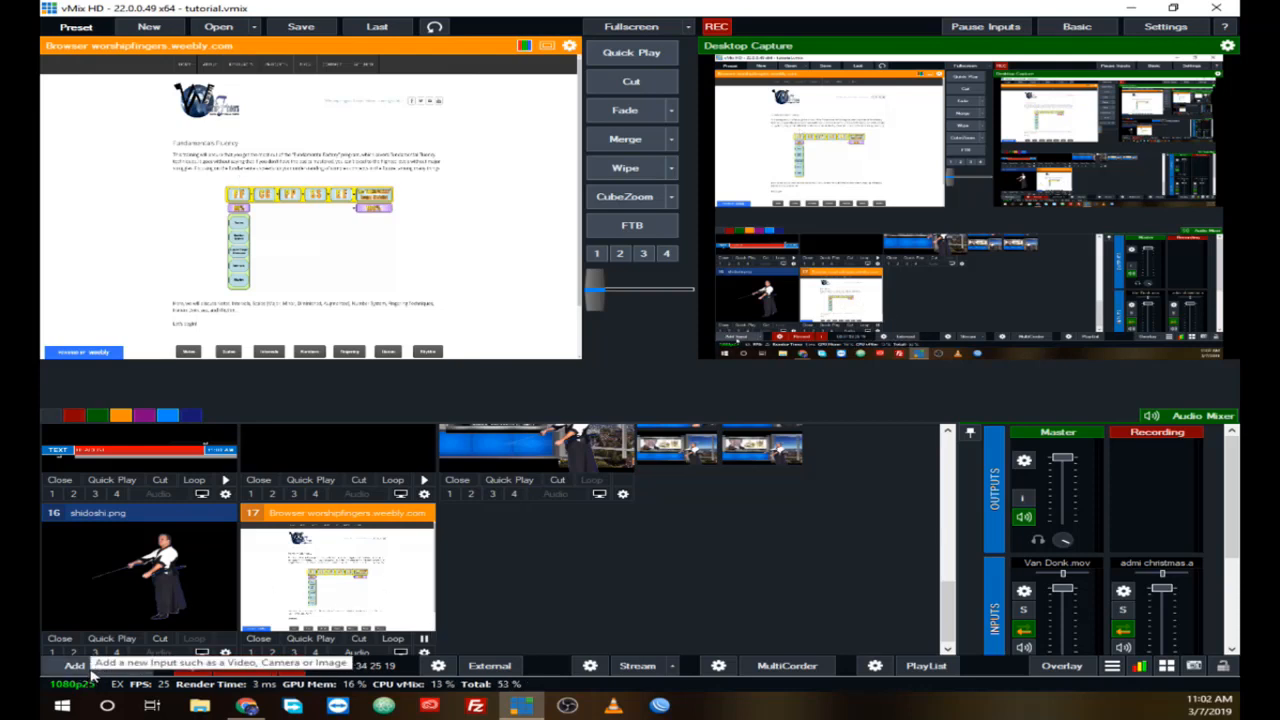
# Step: Look through the Video Call input options for hosting a call and connecting to a call
pyautogui.click(88, 668)
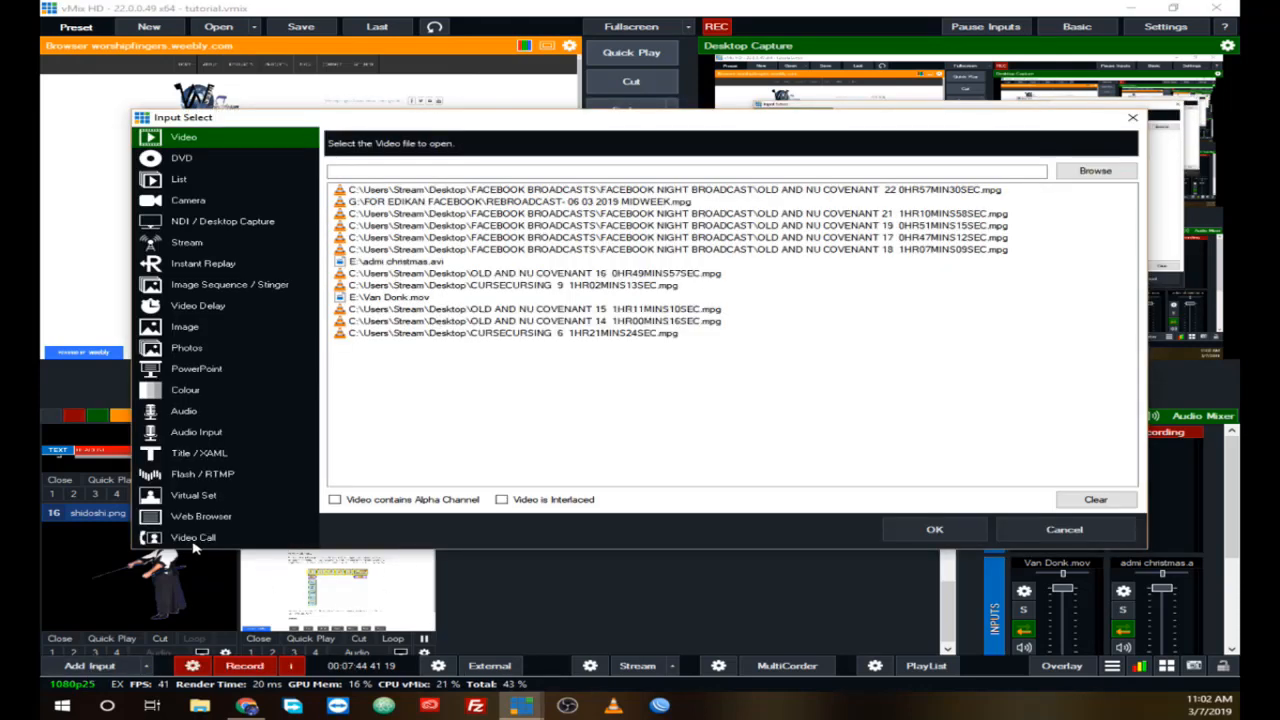
pyautogui.click(195, 545)
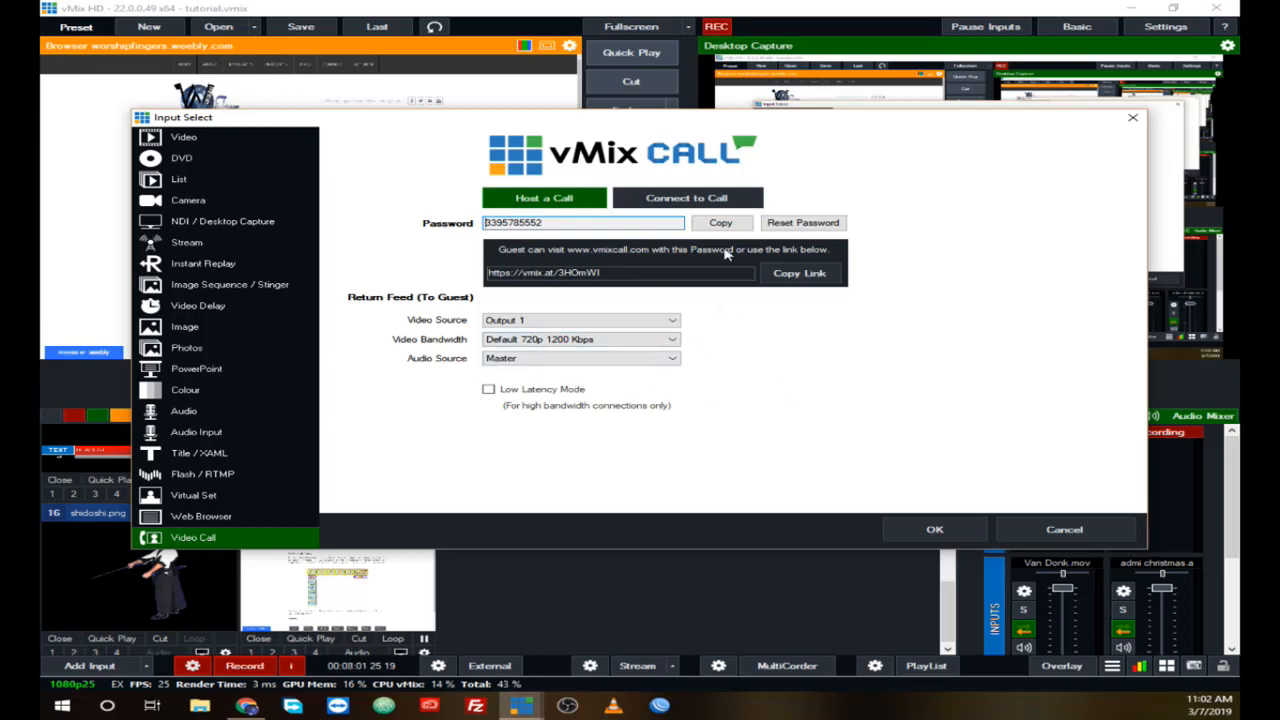
pyautogui.click(663, 199)
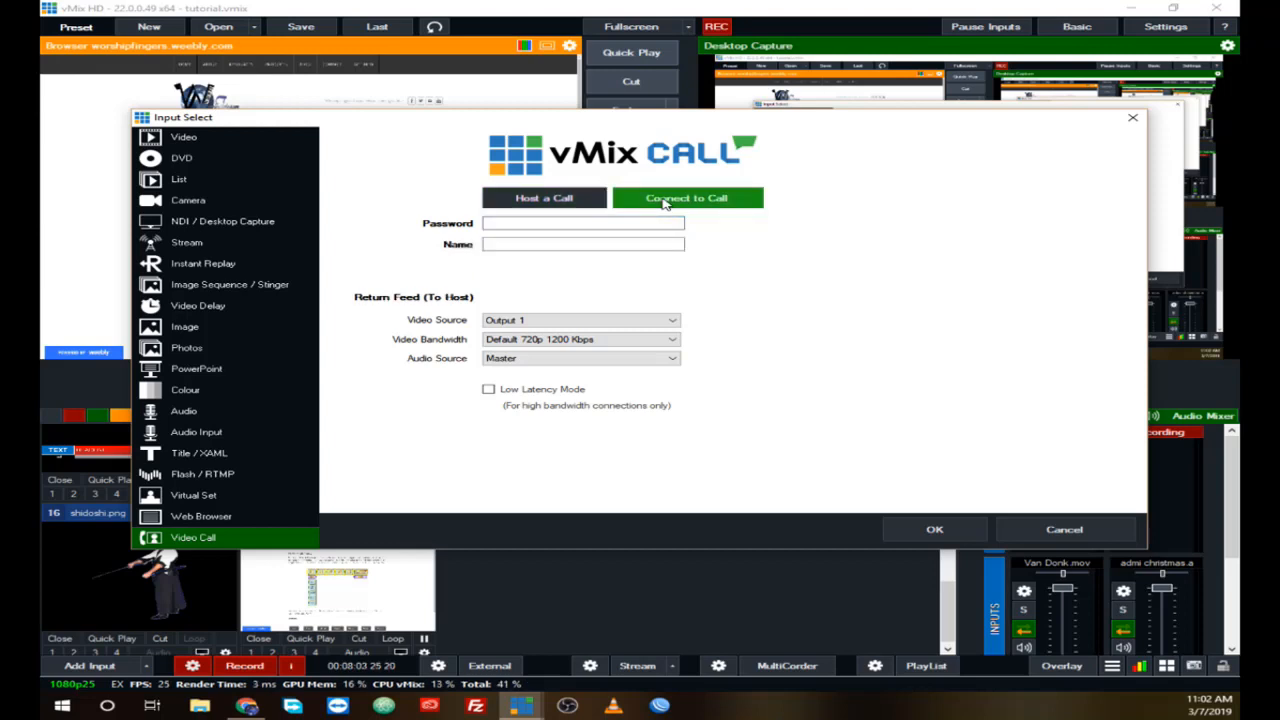
pyautogui.click(489, 200)
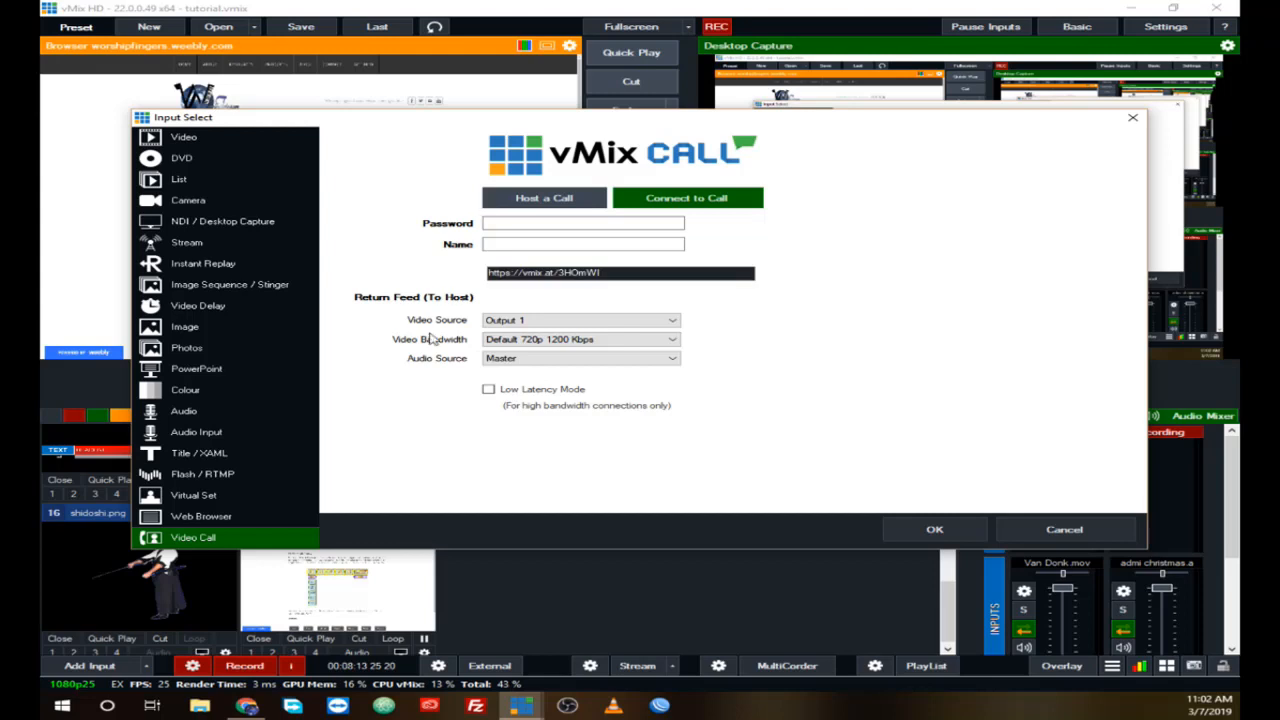